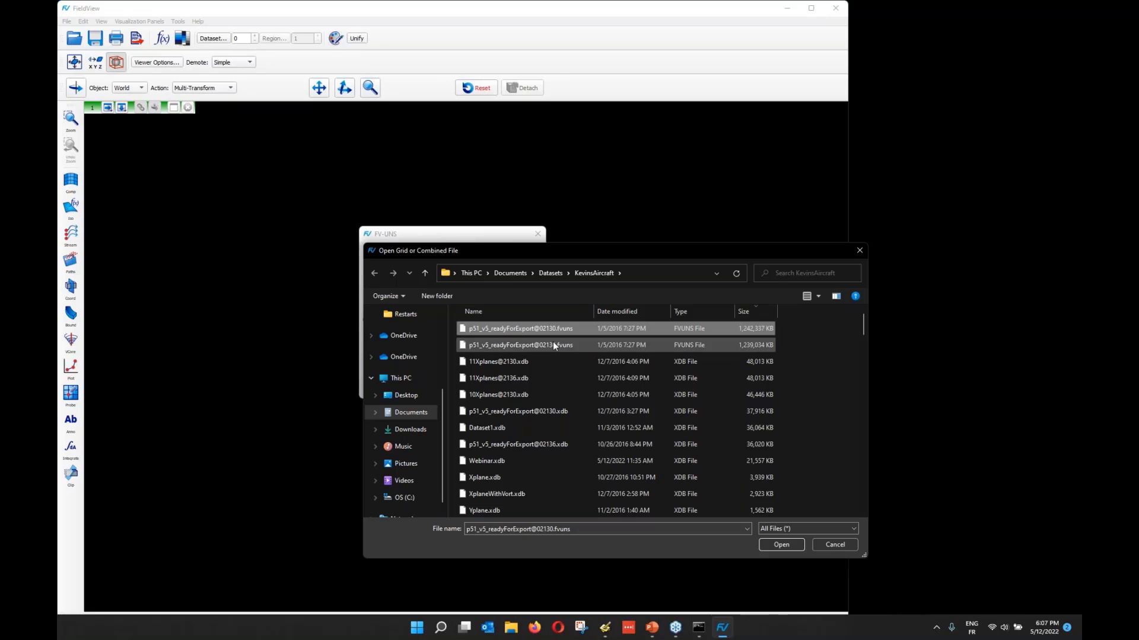
{"action": "left_click", "coordinate": [778, 543]}
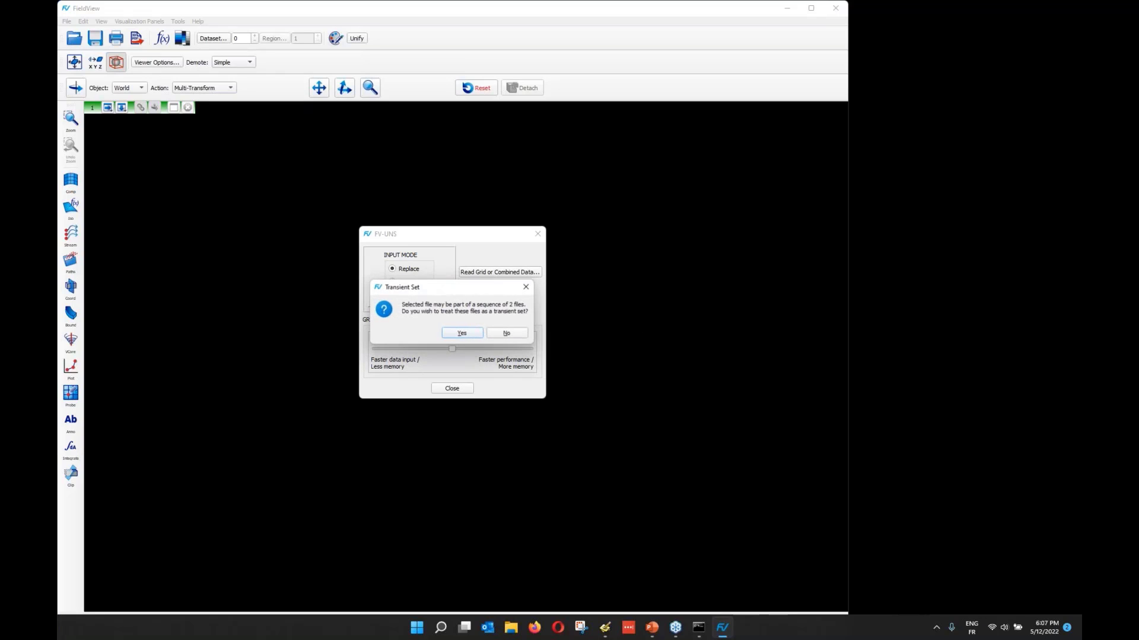
{"action": "left_click", "coordinate": [519, 335]}
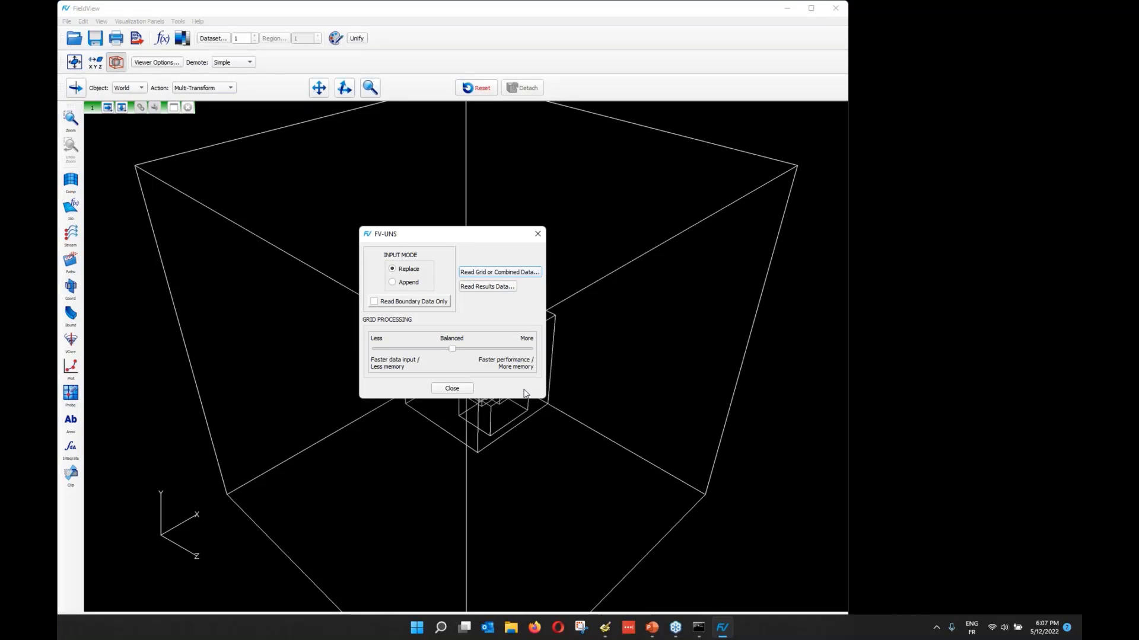
{"action": "left_click", "coordinate": [459, 390]}
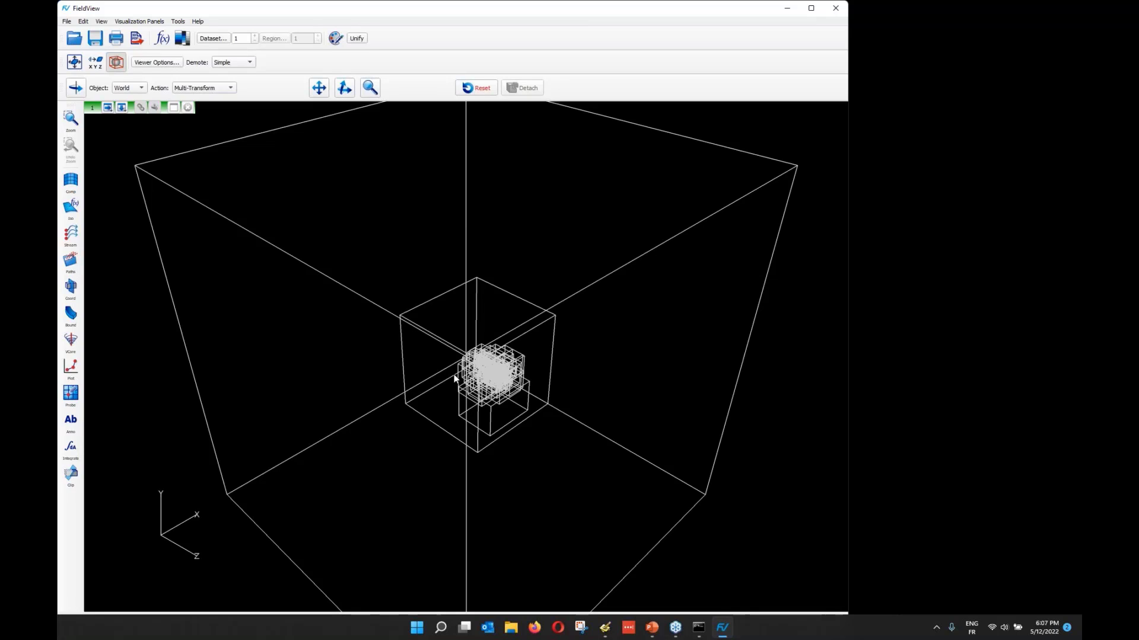
{"action": "left_click", "coordinate": [116, 62]}
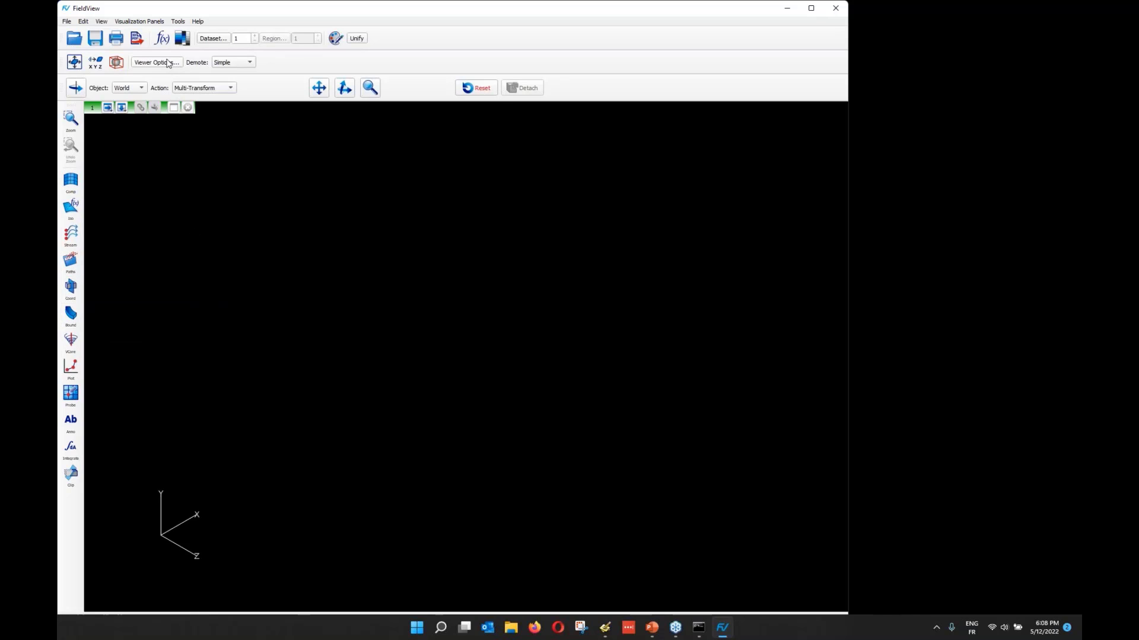
{"action": "left_click", "coordinate": [152, 25]}
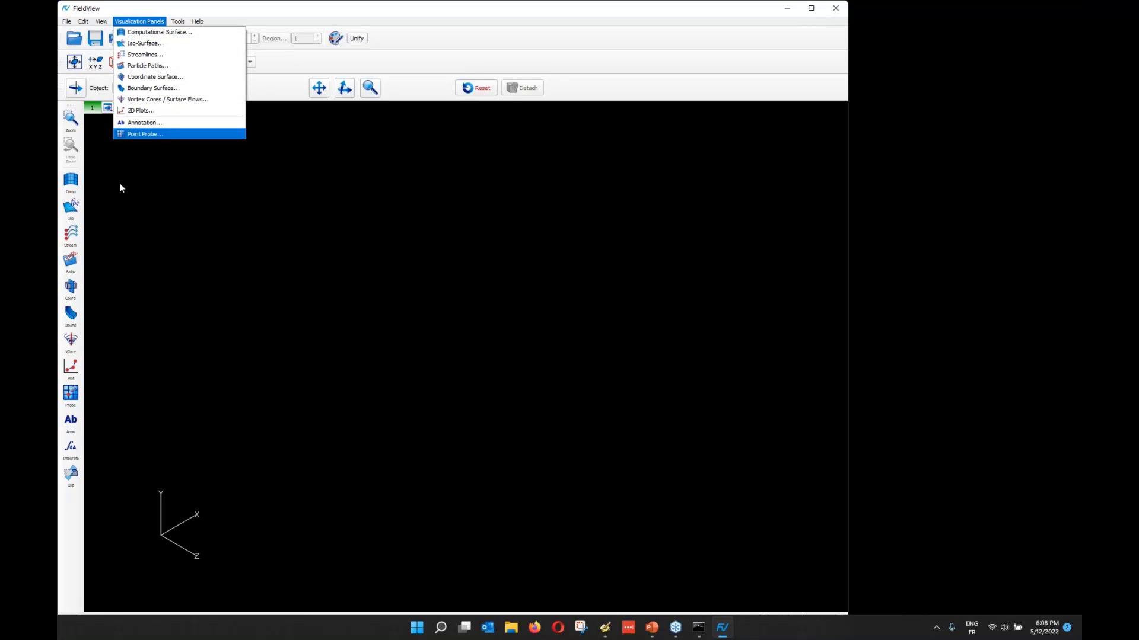
{"action": "left_click", "coordinate": [126, 344]}
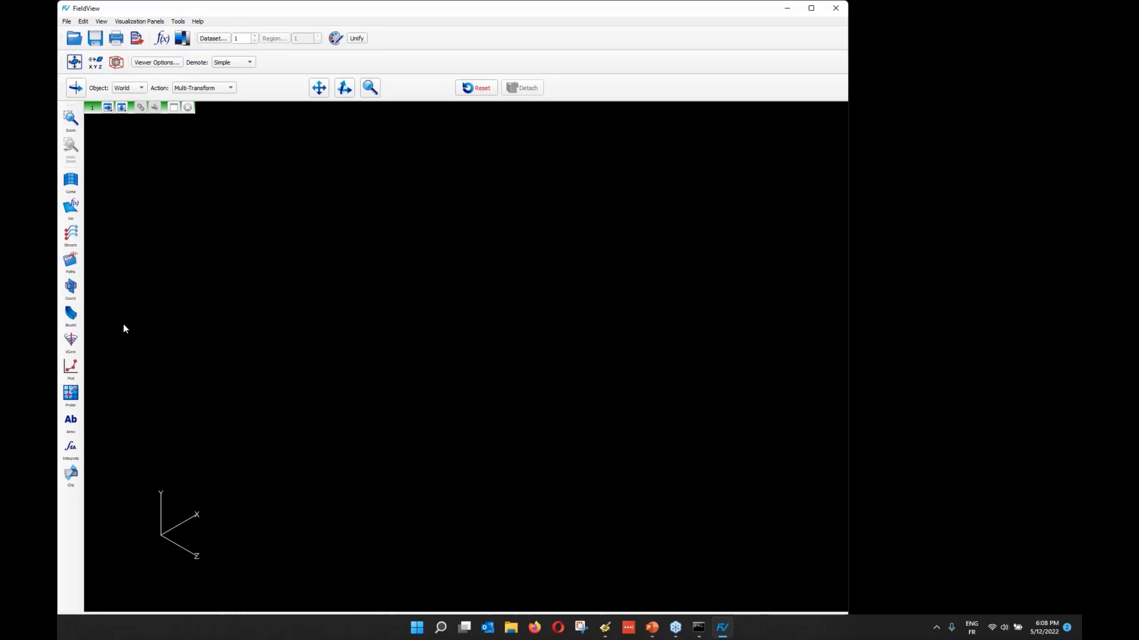
Step: Create a new boundary surface and look through its list of boundary types
{"action": "left_click", "coordinate": [70, 315]}
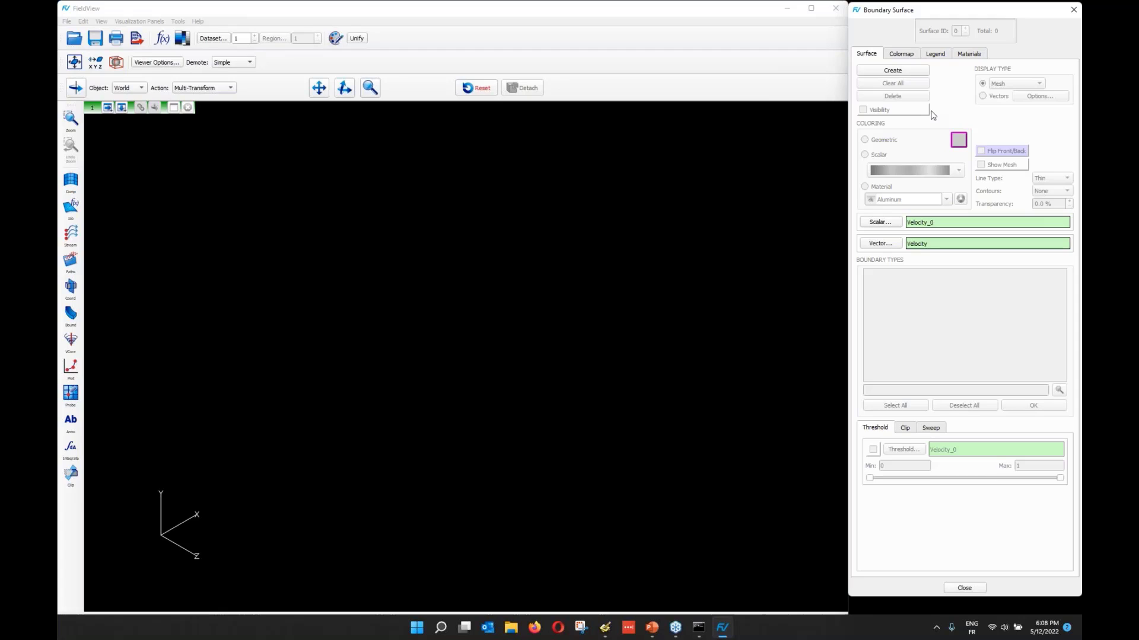
{"action": "left_click", "coordinate": [922, 71]}
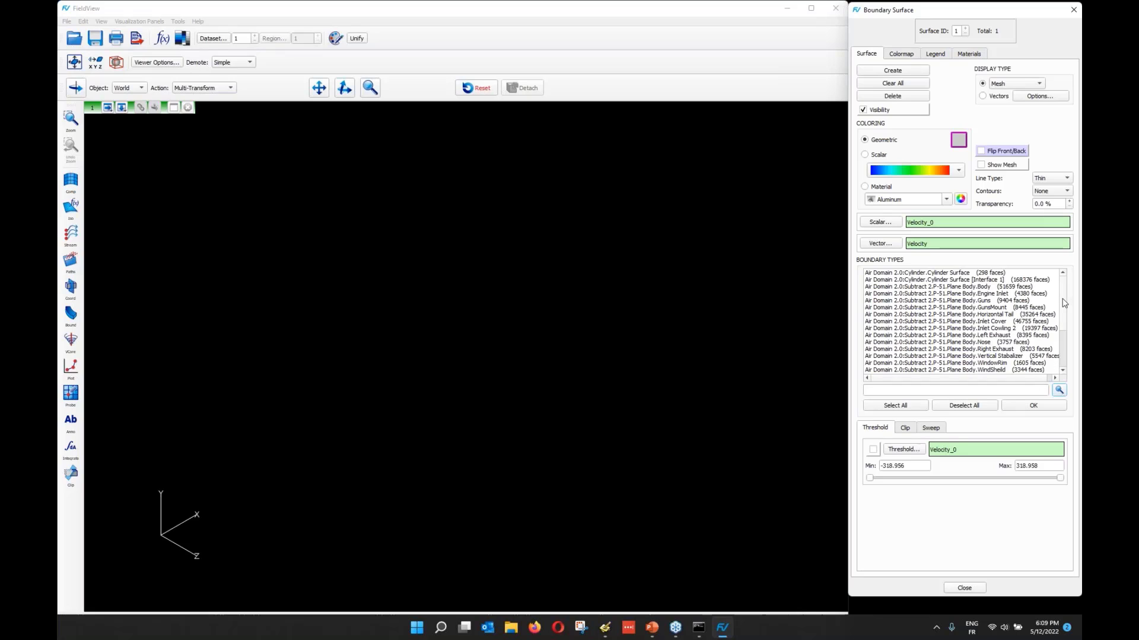
{"action": "scroll", "coordinate": [1066, 307], "scroll_direction": "down", "scroll_amount": 1}
{"action": "scroll", "coordinate": [1065, 307], "scroll_direction": "down", "scroll_amount": 1}
{"action": "scroll", "coordinate": [1066, 308], "scroll_direction": "down", "scroll_amount": 1}
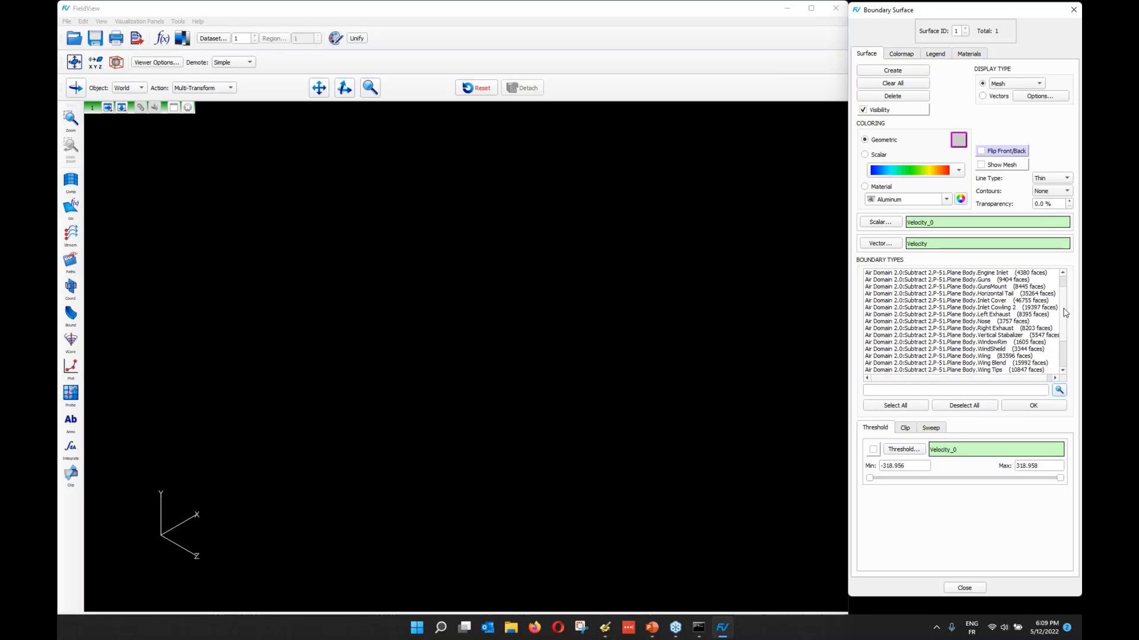
{"action": "scroll", "coordinate": [1070, 308], "scroll_direction": "up", "scroll_amount": 3}
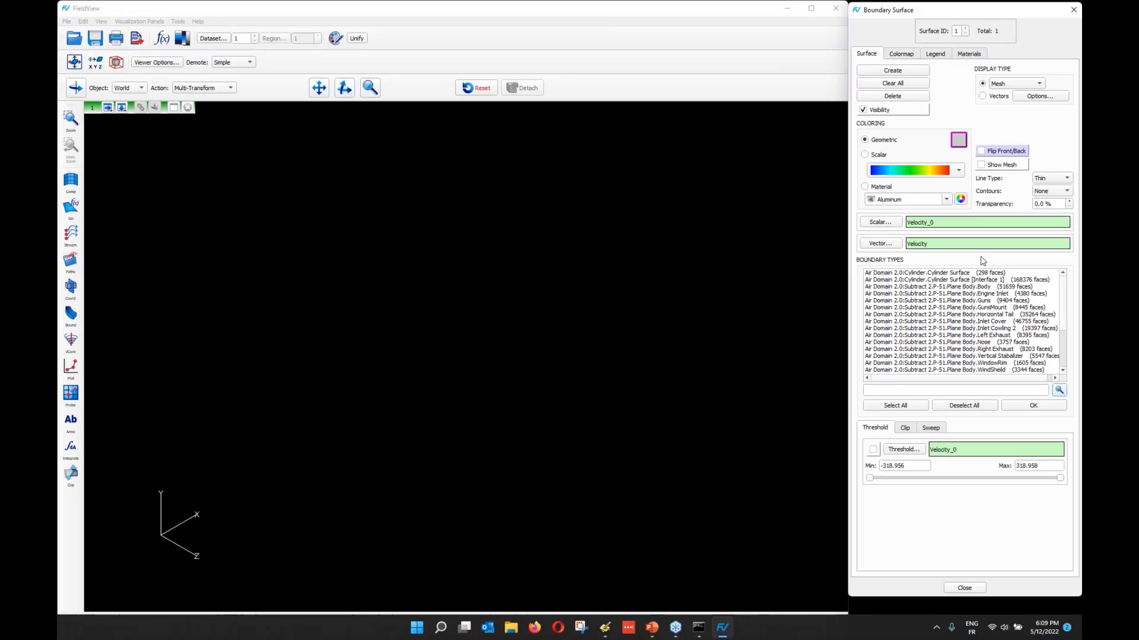
Step: Assign all boundary types matching "plane" to the boundary surface and show it with the Smooth display type
{"action": "left_click", "coordinate": [884, 390]}
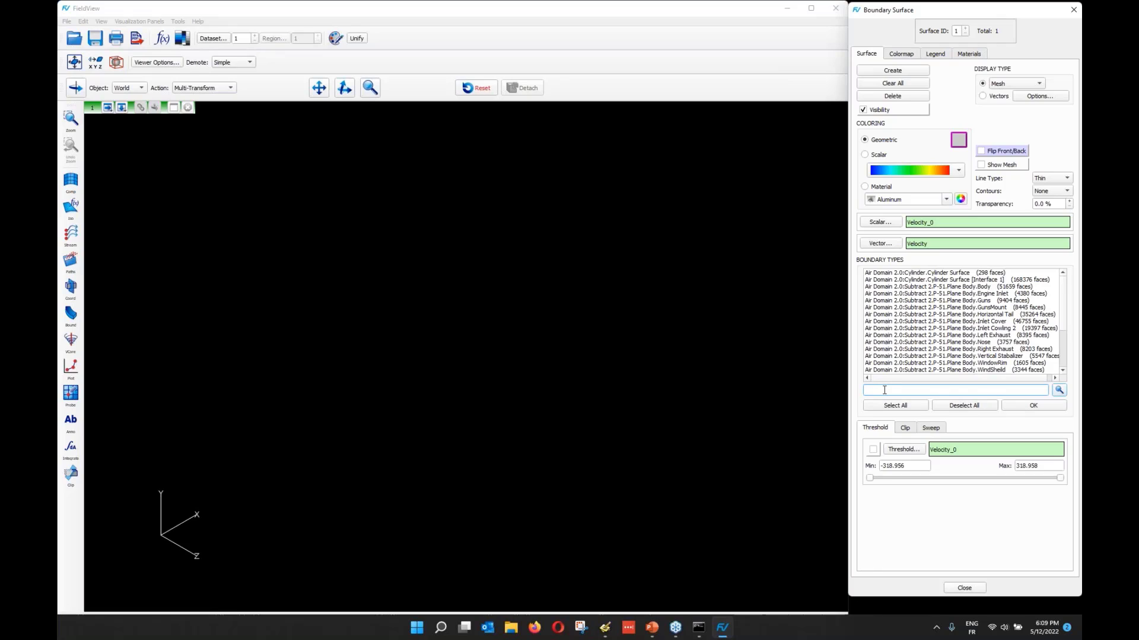
{"action": "type", "text": "p"}
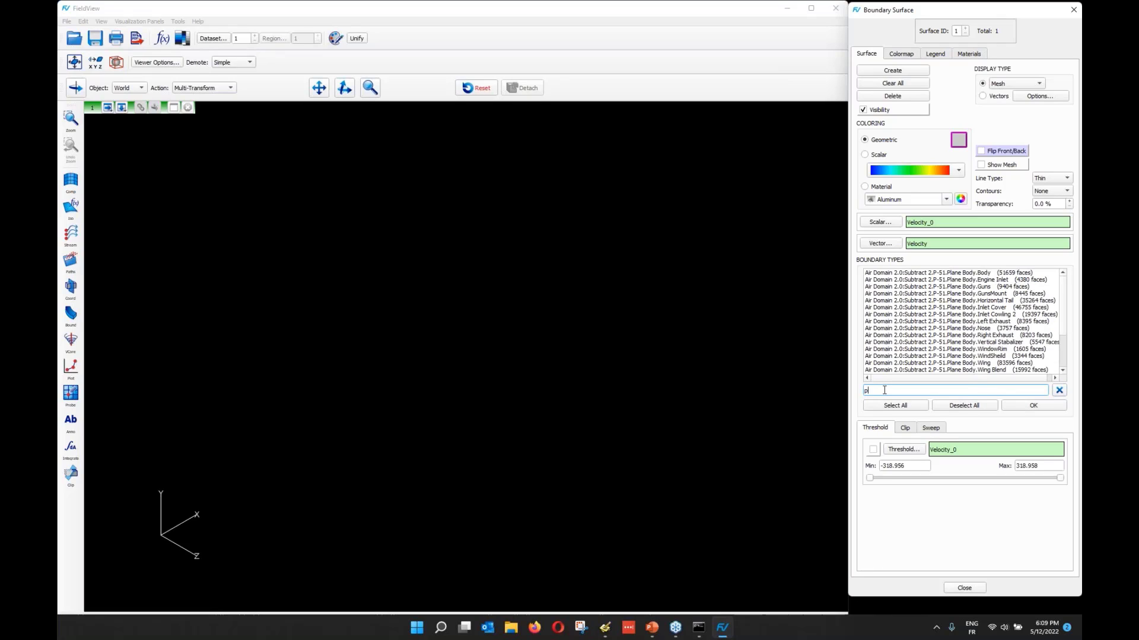
{"action": "type", "text": "lane"}
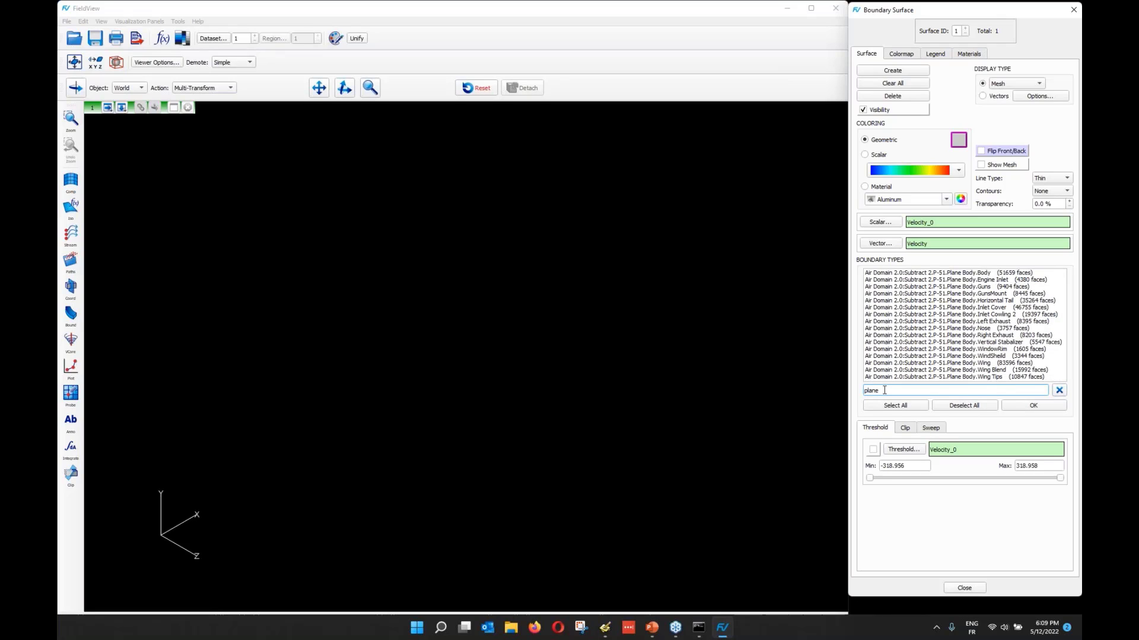
{"action": "left_click", "coordinate": [916, 407]}
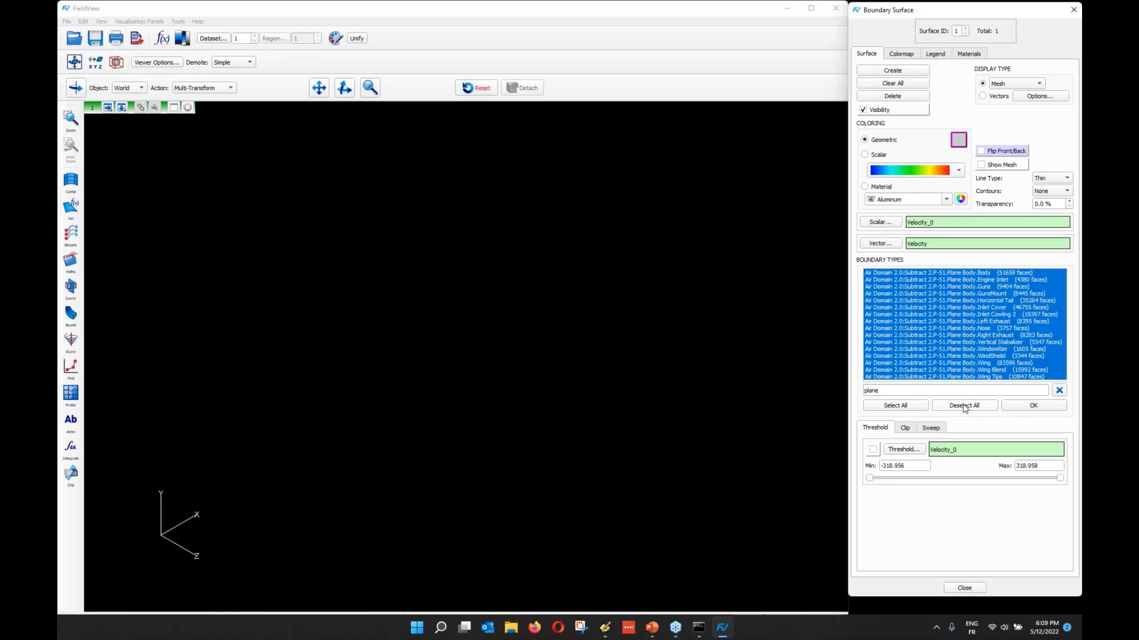
{"action": "left_click", "coordinate": [76, 64]}
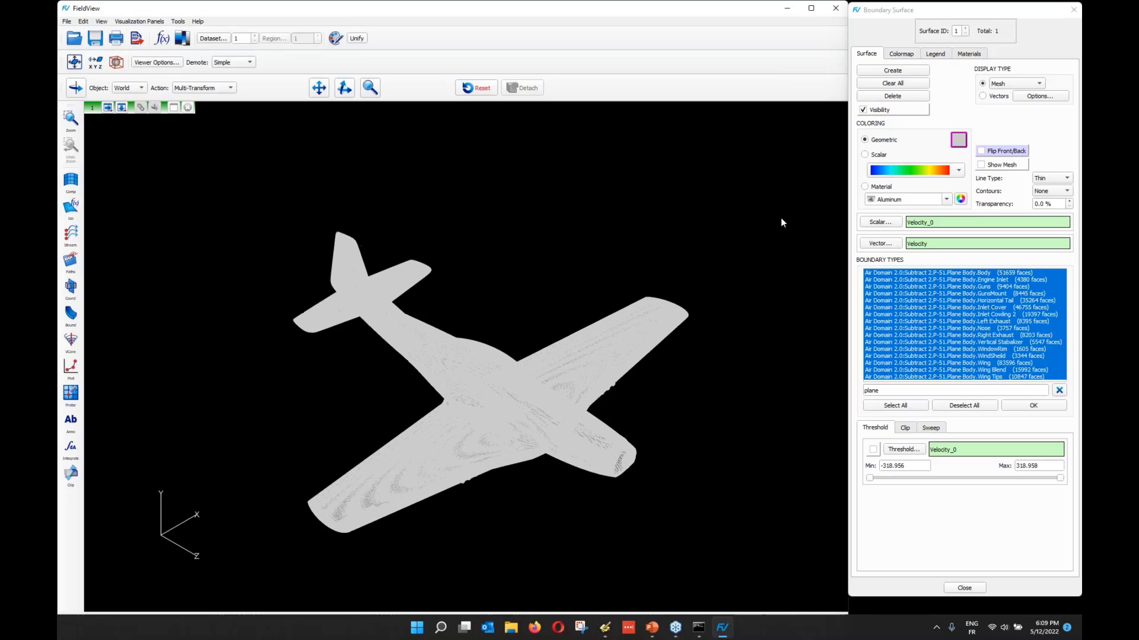
{"action": "left_click", "coordinate": [1015, 85]}
{"action": "left_click", "coordinate": [1011, 95]}
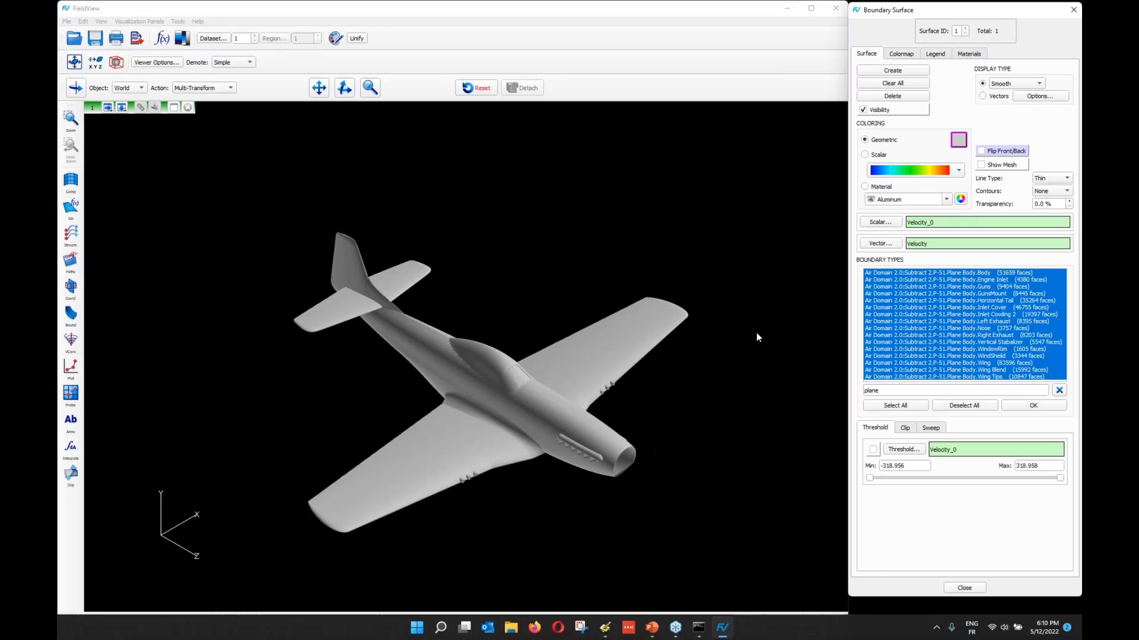
Step: Create a second boundary surface from all boundary types matching "prop"
{"action": "left_click", "coordinate": [913, 72]}
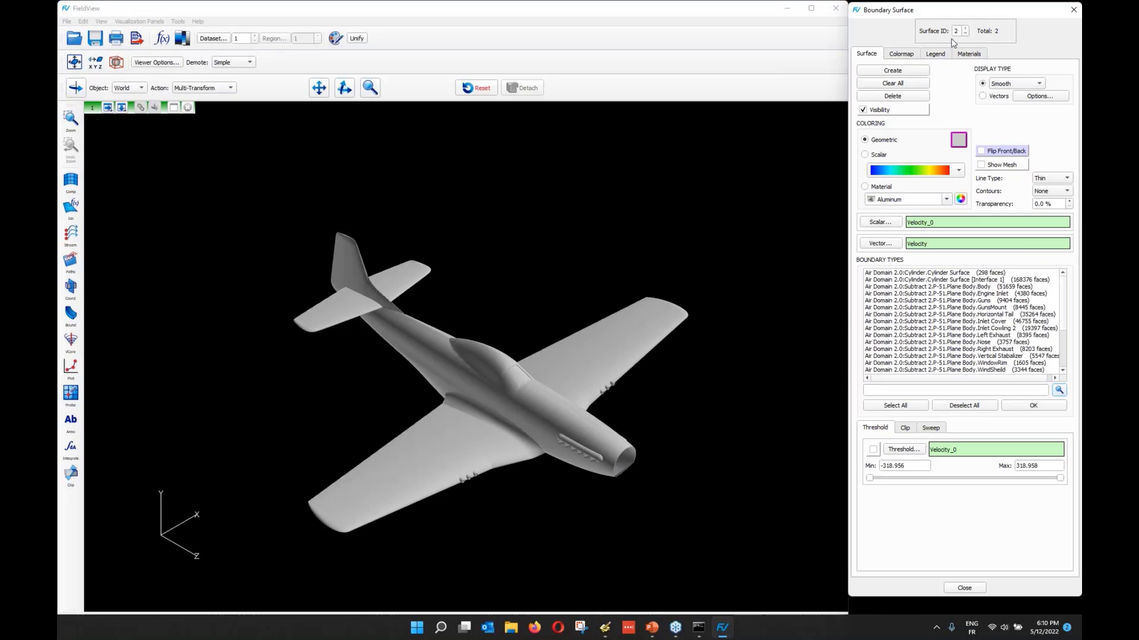
{"action": "left_click", "coordinate": [911, 391]}
{"action": "type", "text": "prop"}
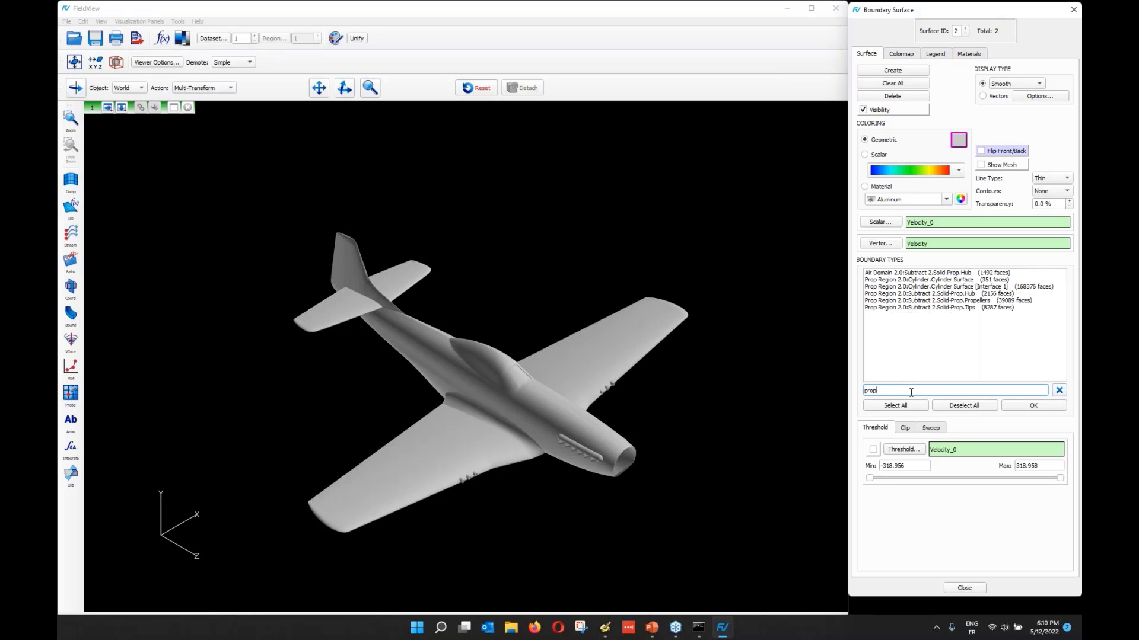
{"action": "left_click", "coordinate": [895, 406]}
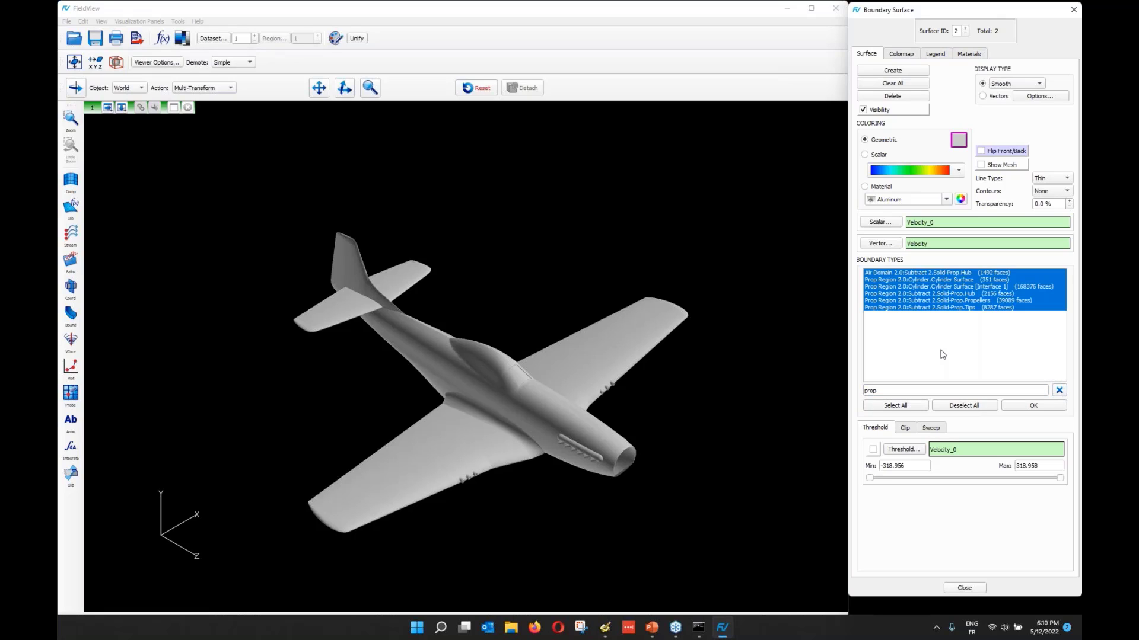
{"action": "left_click", "coordinate": [1057, 409]}
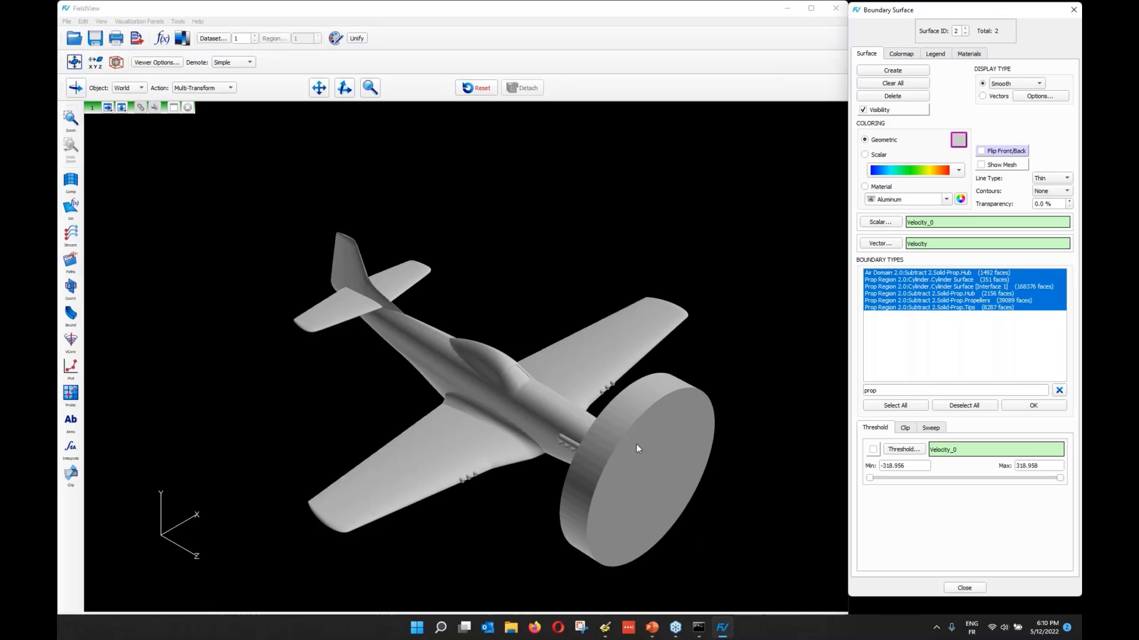
Step: Remove the two Prop Region cylinder surfaces from the second boundary surface so only the hub, propellers and tips are included
{"action": "left_click", "coordinate": [962, 280], "text": "ctrl"}
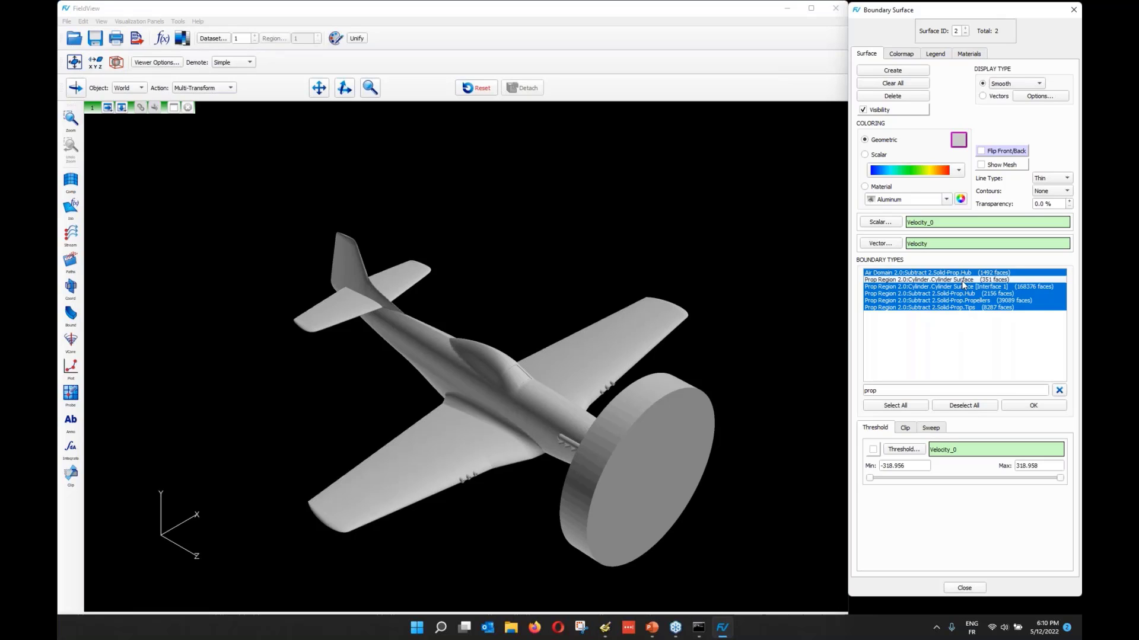
{"action": "left_click", "coordinate": [961, 287], "text": "ctrl"}
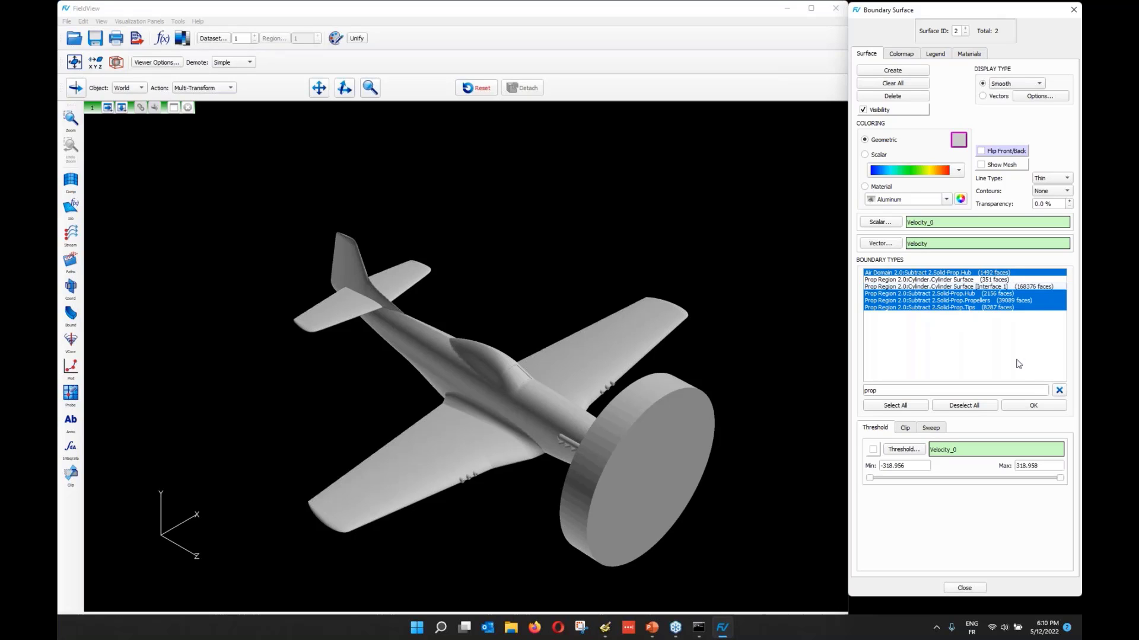
{"action": "left_click", "coordinate": [1015, 406]}
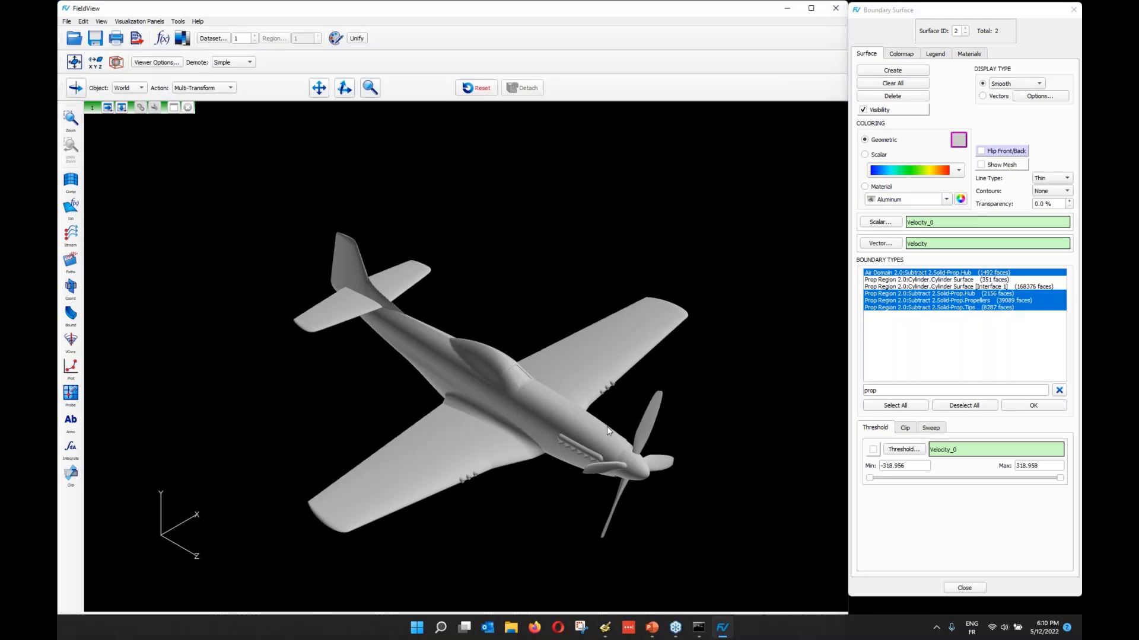
{"action": "scroll", "coordinate": [607, 425], "scroll_direction": "up", "scroll_amount": 1}
{"action": "scroll", "coordinate": [593, 398], "scroll_direction": "up", "scroll_amount": 1}
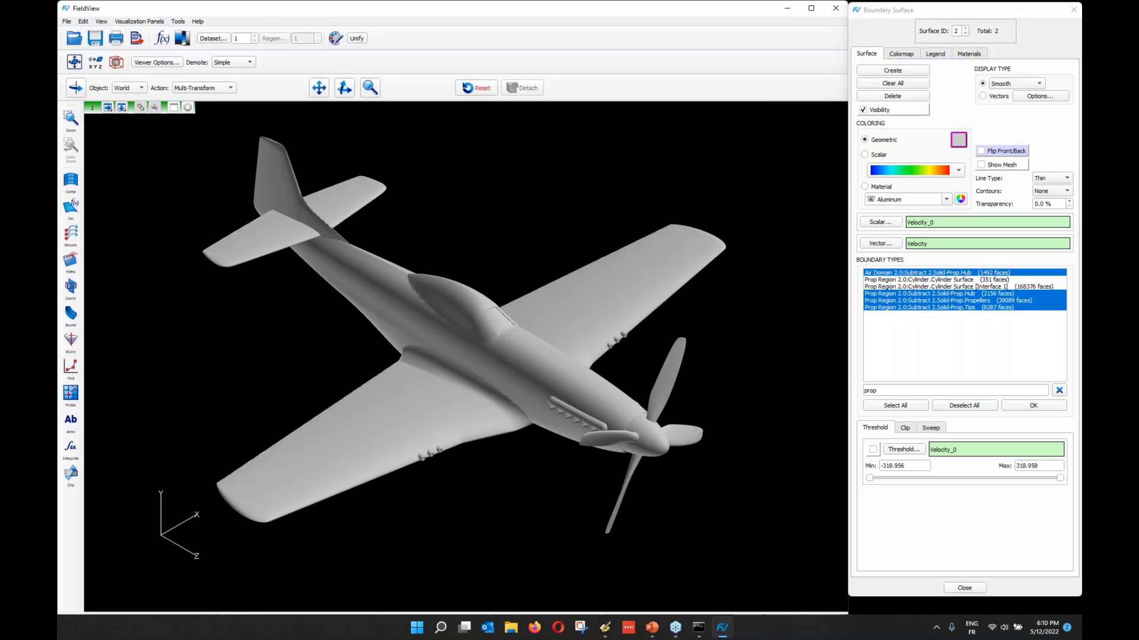
Step: Color boundary surface 1, the plane body, by the StaticPressure scalar function
{"action": "left_click", "coordinate": [965, 34]}
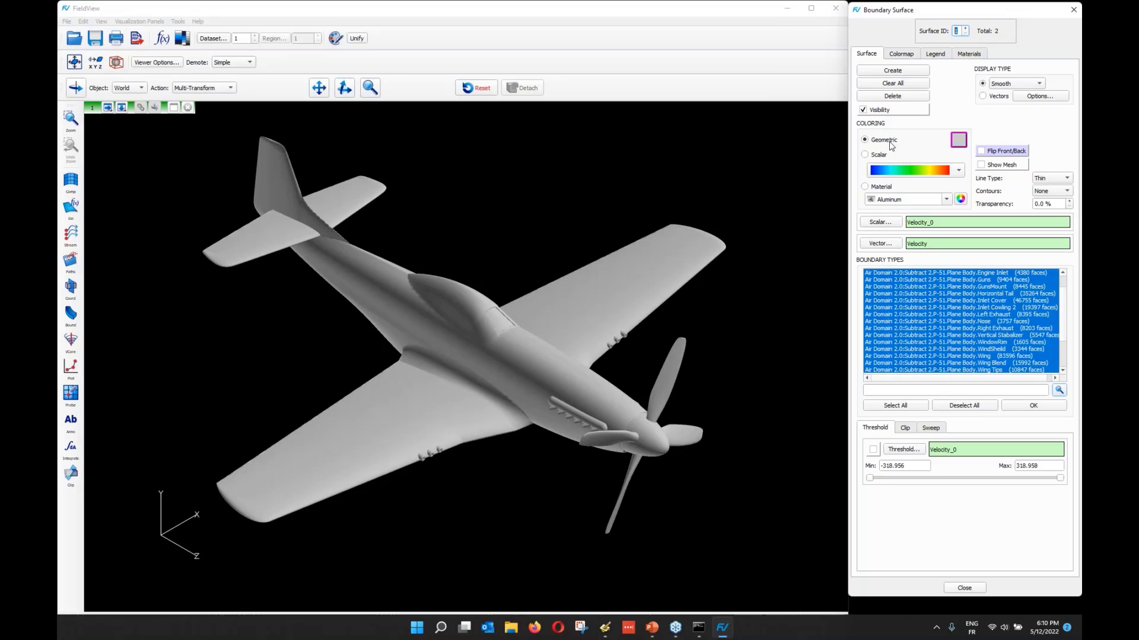
{"action": "left_click", "coordinate": [892, 225]}
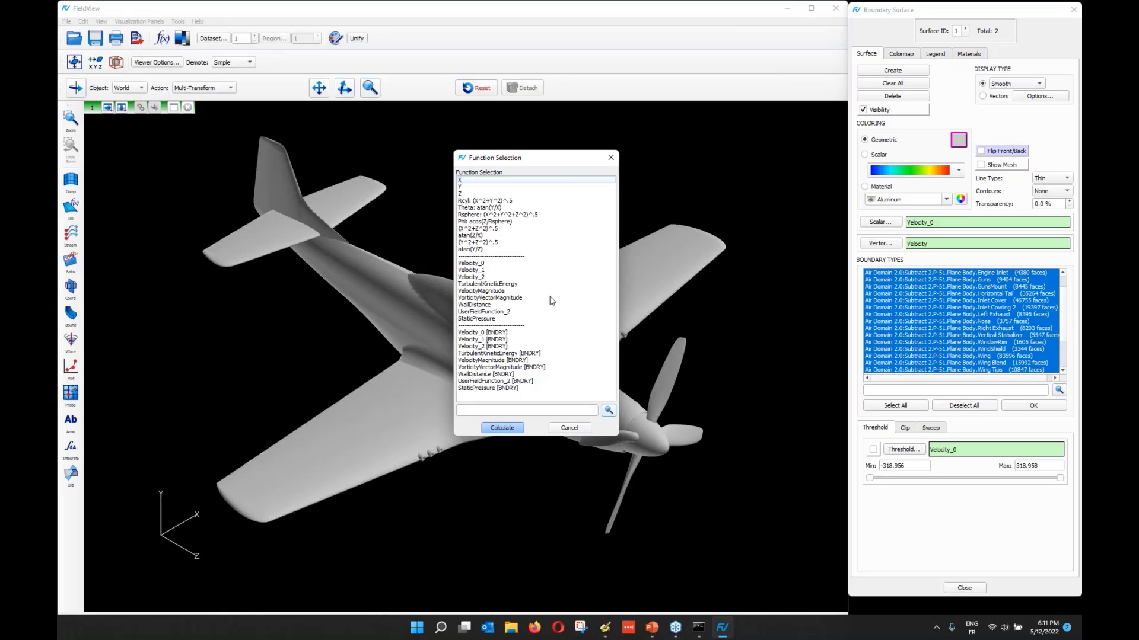
{"action": "left_click", "coordinate": [488, 320]}
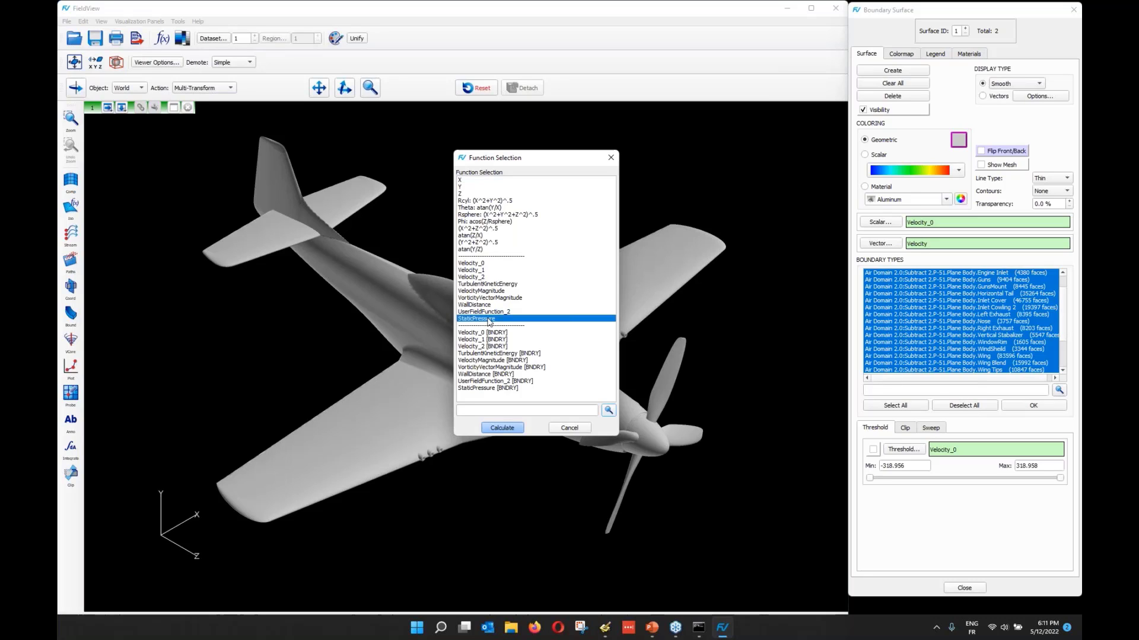
{"action": "left_click", "coordinate": [509, 427]}
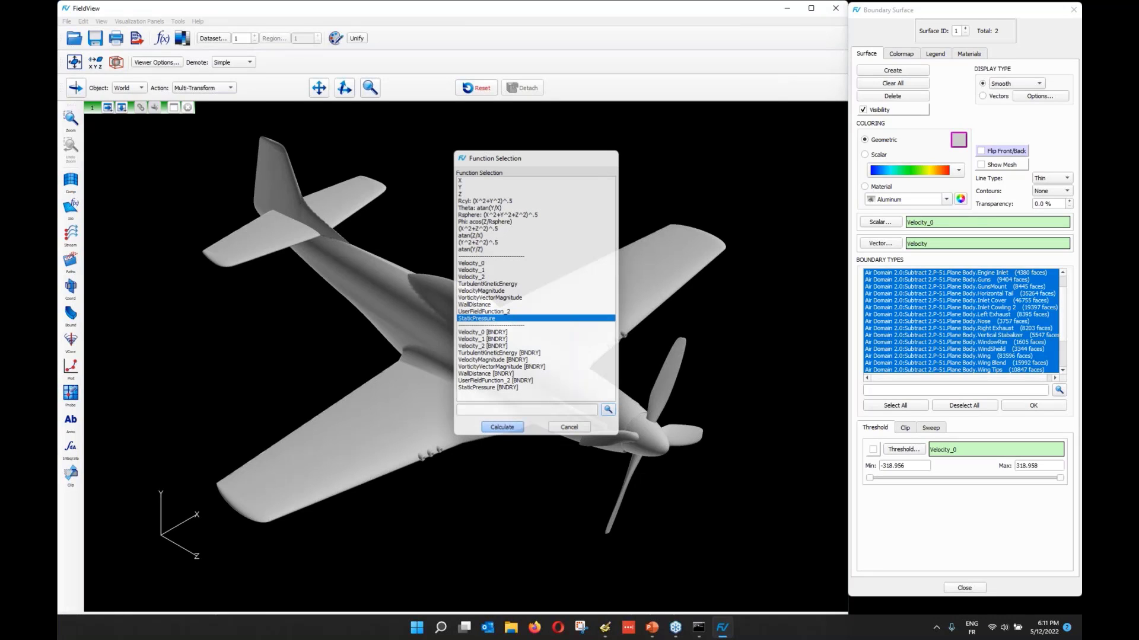
{"action": "left_click", "coordinate": [865, 155]}
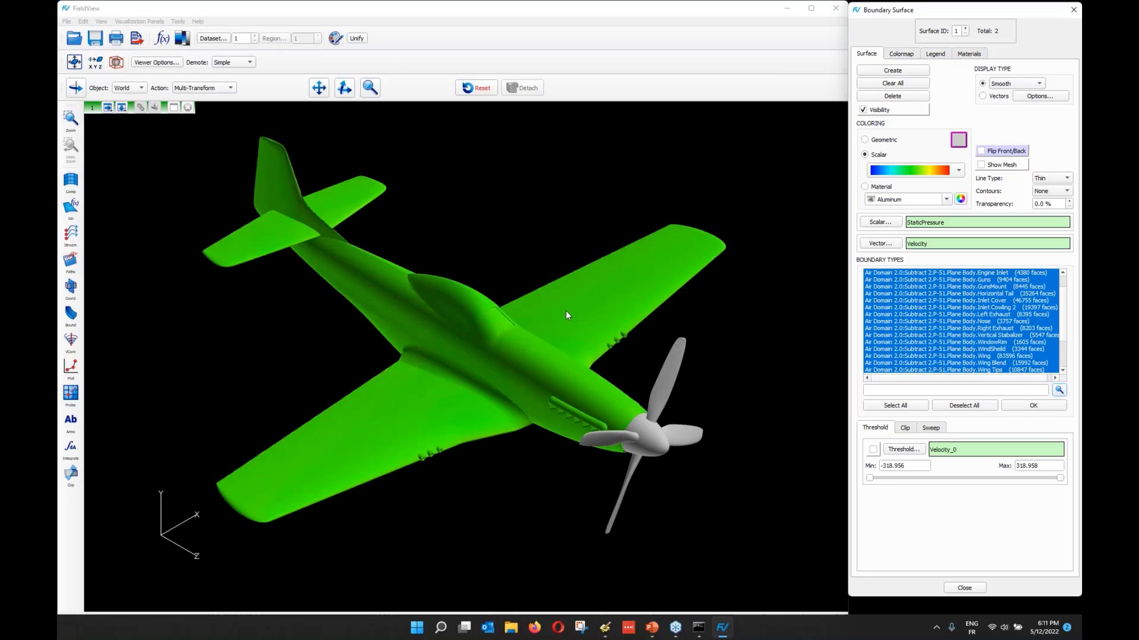
Step: Use the local range for the plane body's scalar coloring and set the minimum to -5e3
{"action": "left_click", "coordinate": [912, 54]}
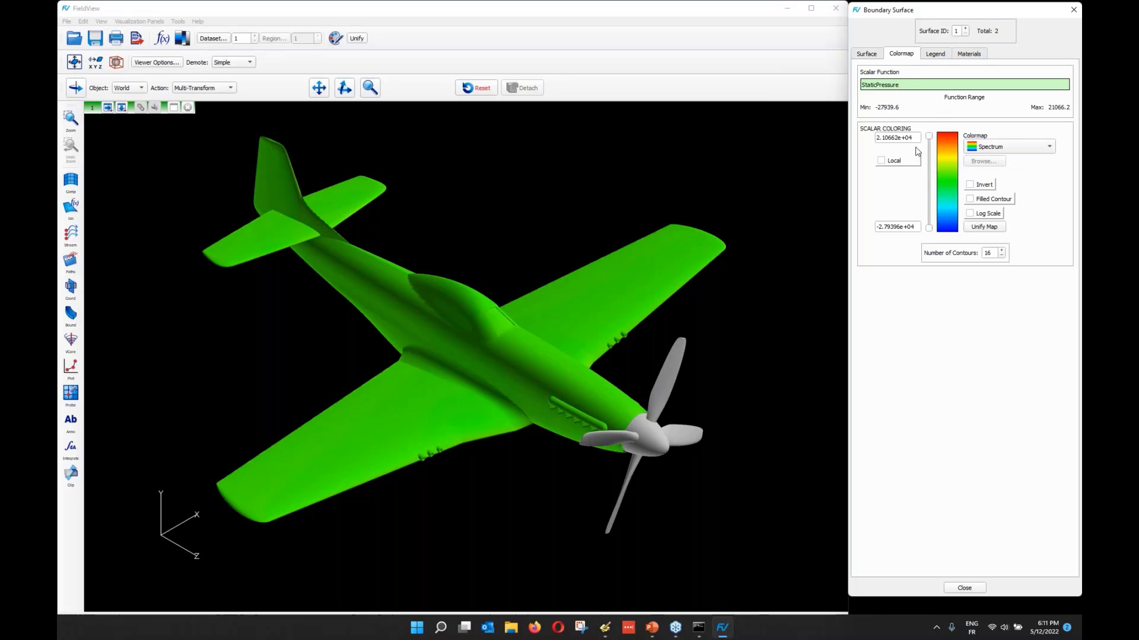
{"action": "left_click", "coordinate": [881, 162]}
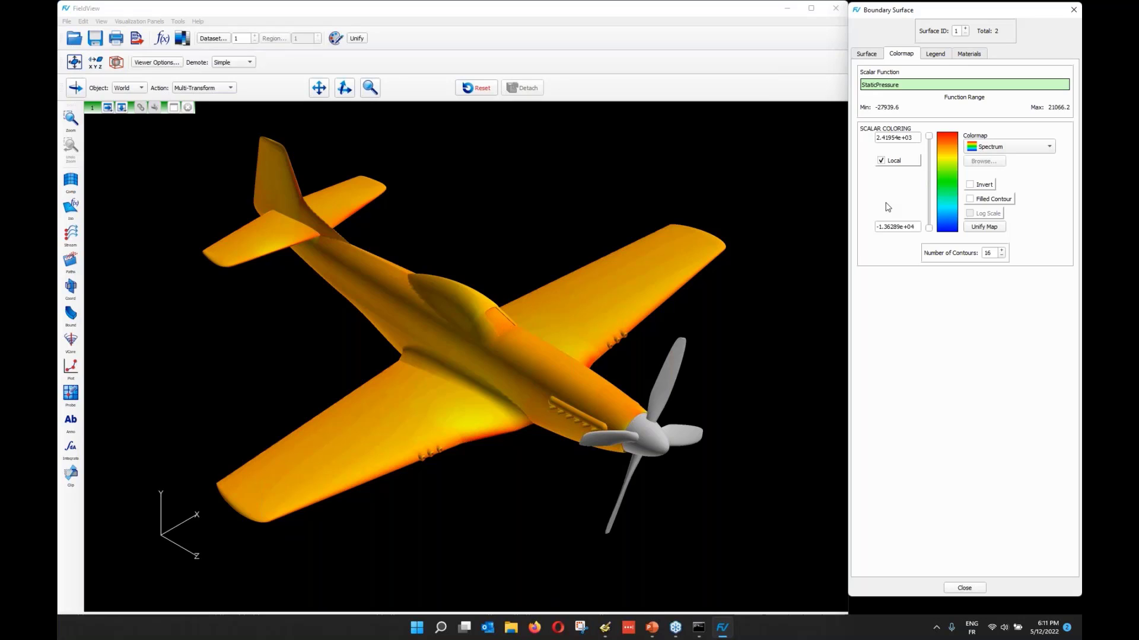
{"action": "left_click", "coordinate": [882, 161]}
{"action": "left_click", "coordinate": [881, 160]}
{"action": "triple_click", "coordinate": [896, 226]}
{"action": "type", "text": "-5e3"}
{"action": "key", "text": "Return"}
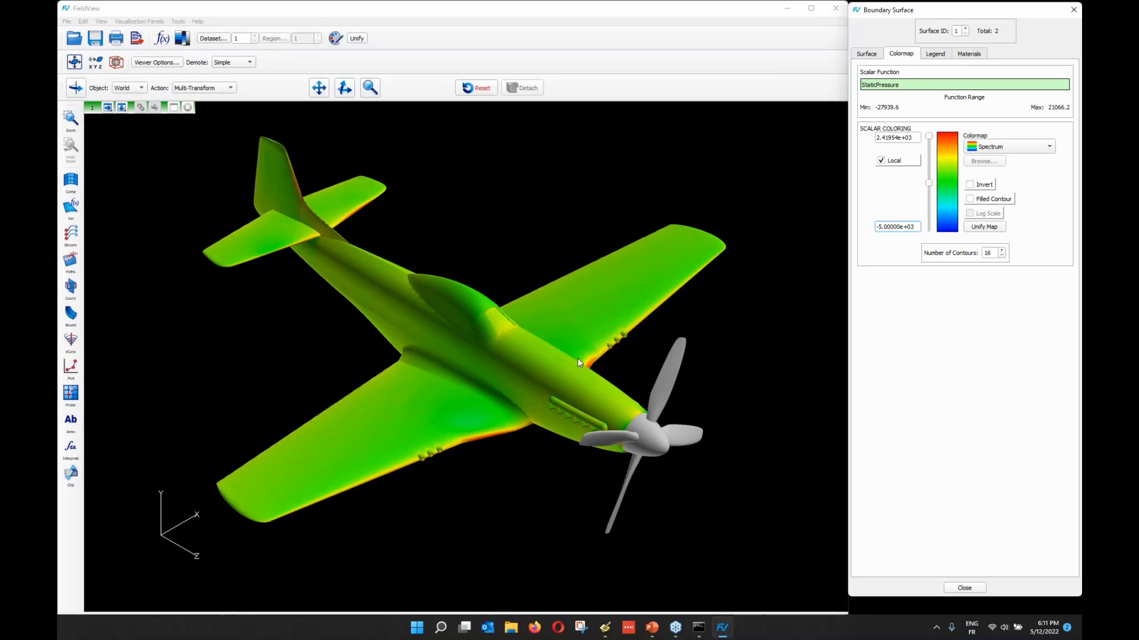
Step: Change the plane body's colormap to Achromatic Vision 1
{"action": "left_click", "coordinate": [1030, 153]}
{"action": "left_click", "coordinate": [1031, 154]}
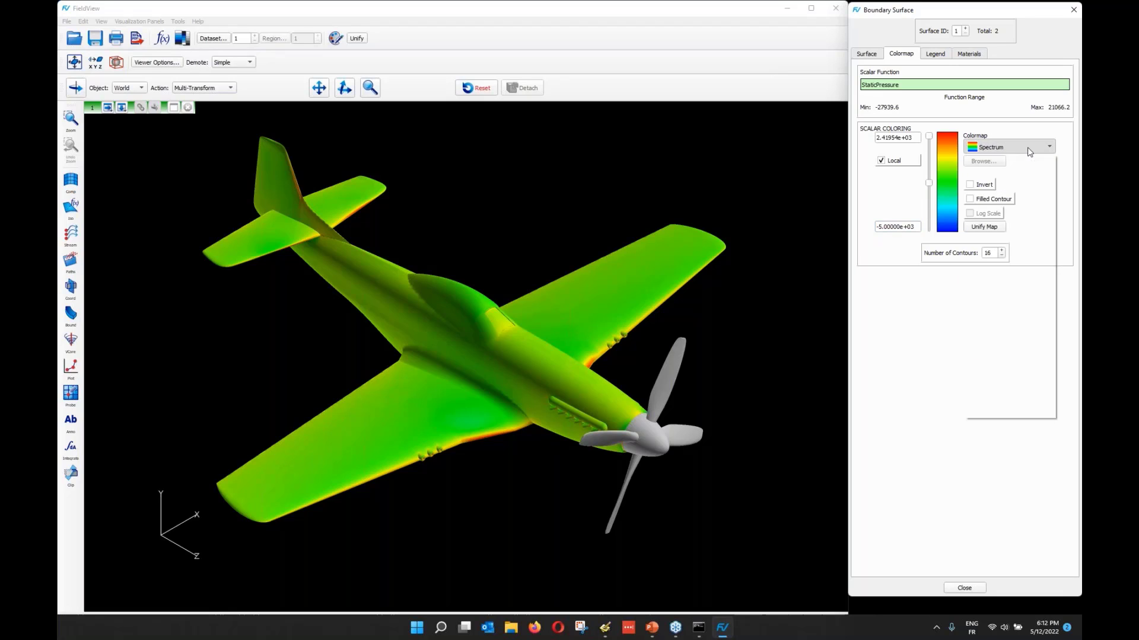
{"action": "left_click", "coordinate": [1031, 155]}
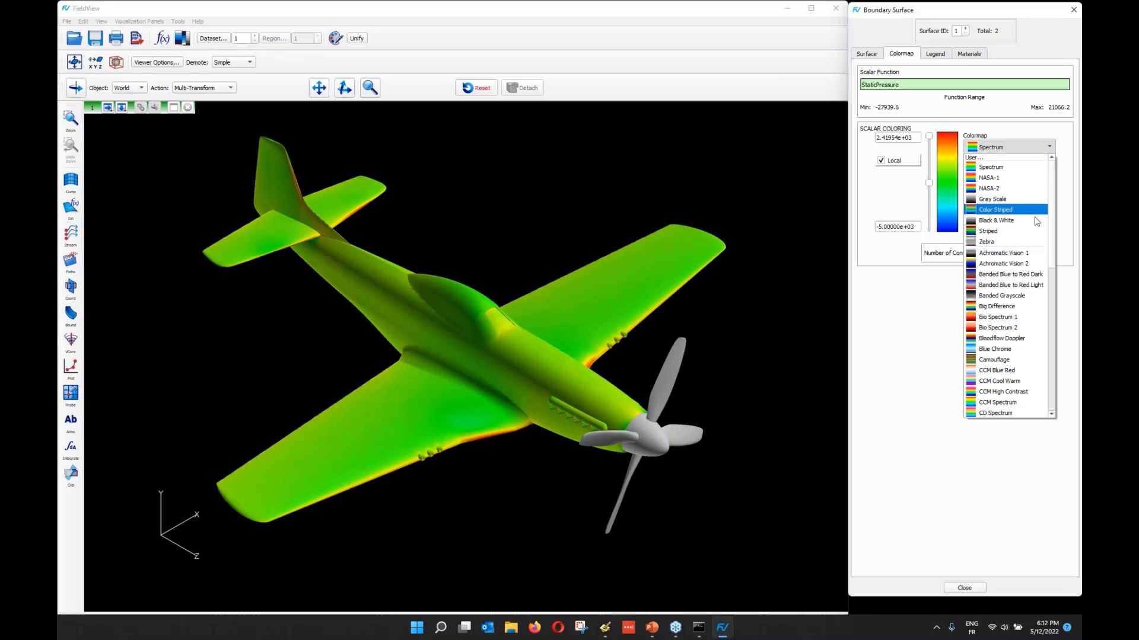
{"action": "left_click", "coordinate": [1025, 254]}
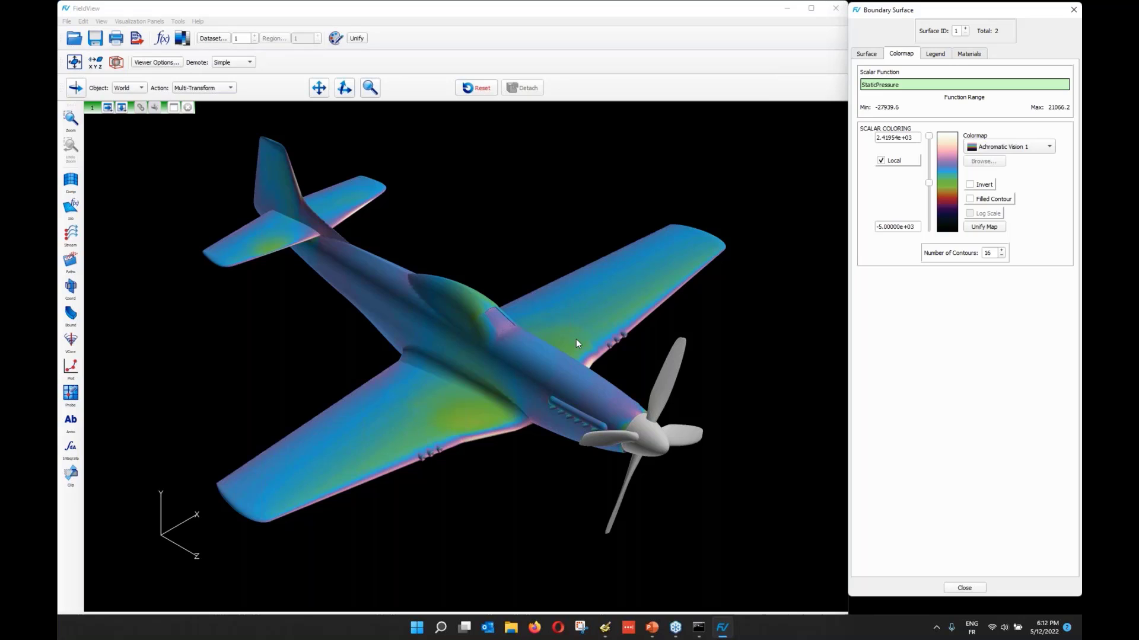
Step: Open the Working with FieldView guide and search it for ".col"
{"action": "left_click", "coordinate": [1049, 147]}
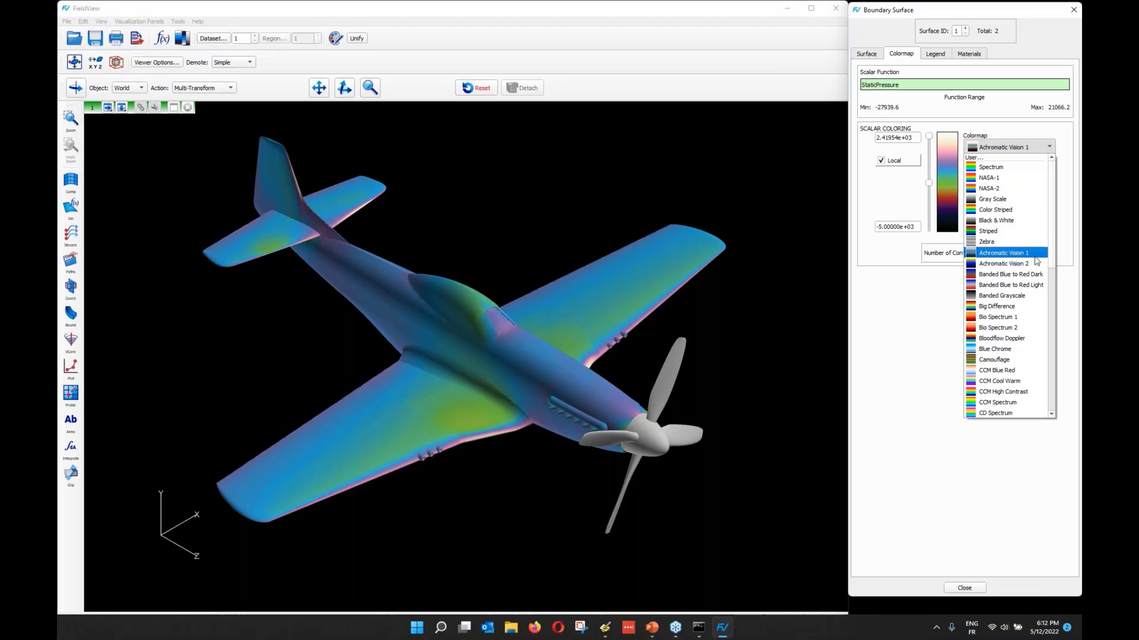
{"action": "left_click", "coordinate": [423, 43]}
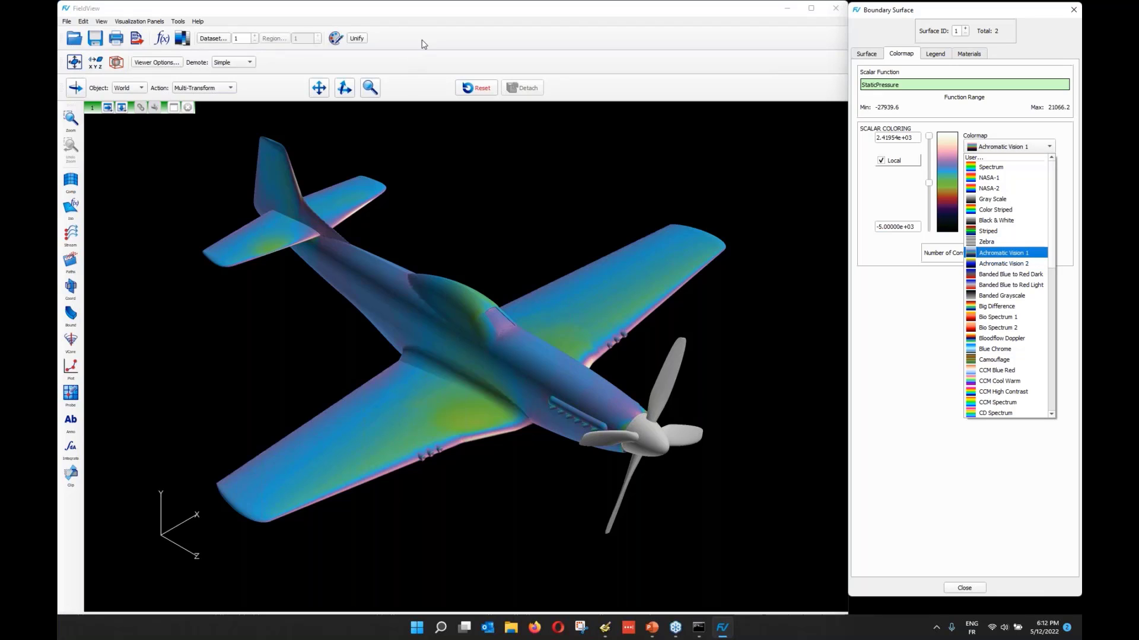
{"action": "left_click", "coordinate": [198, 21]}
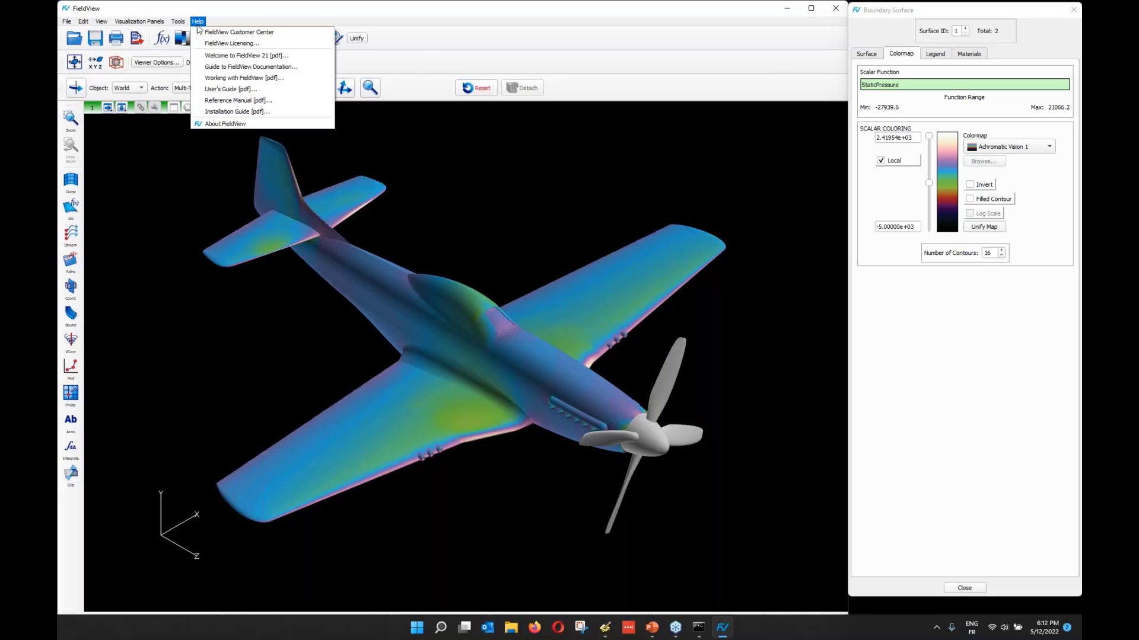
{"action": "left_click", "coordinate": [226, 79]}
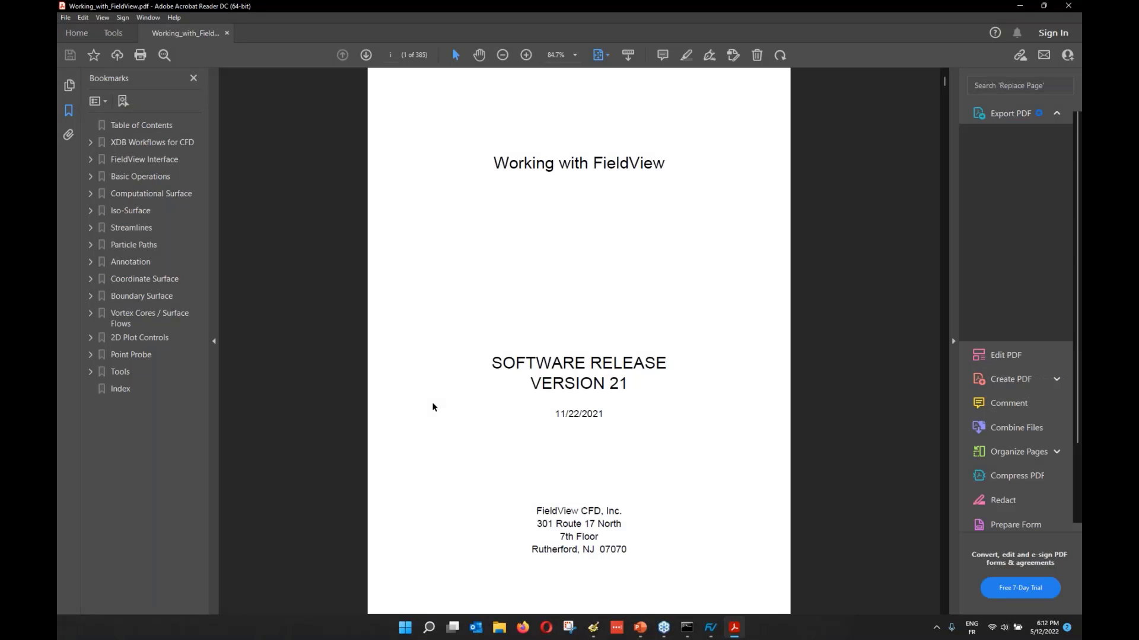
{"action": "key", "text": "ctrl+f"}
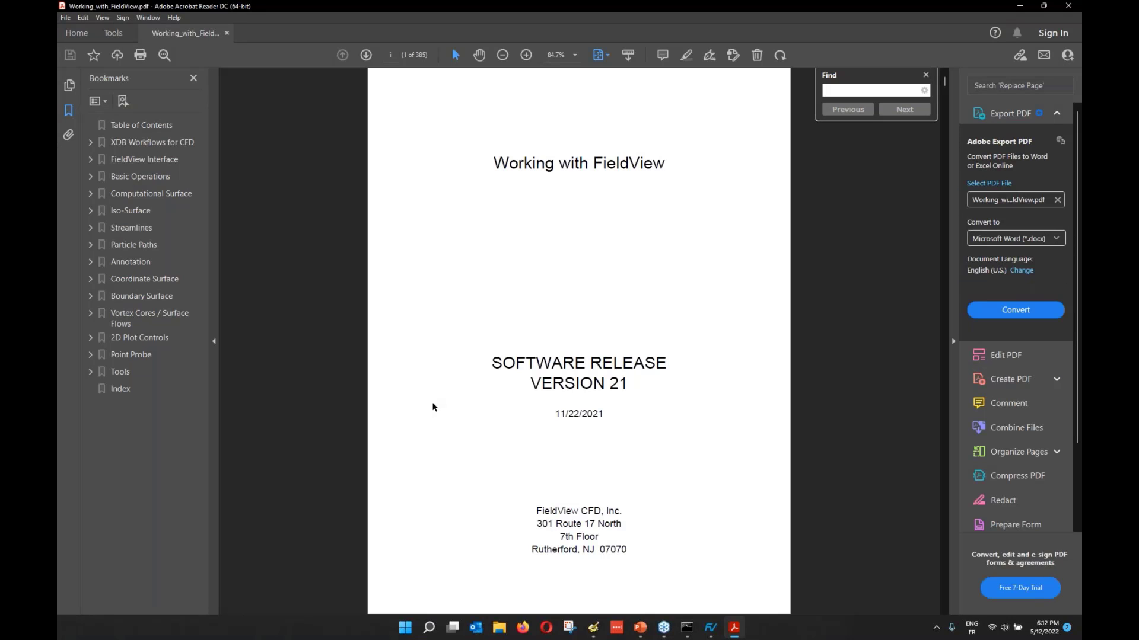
{"action": "type", "text": ".col"}
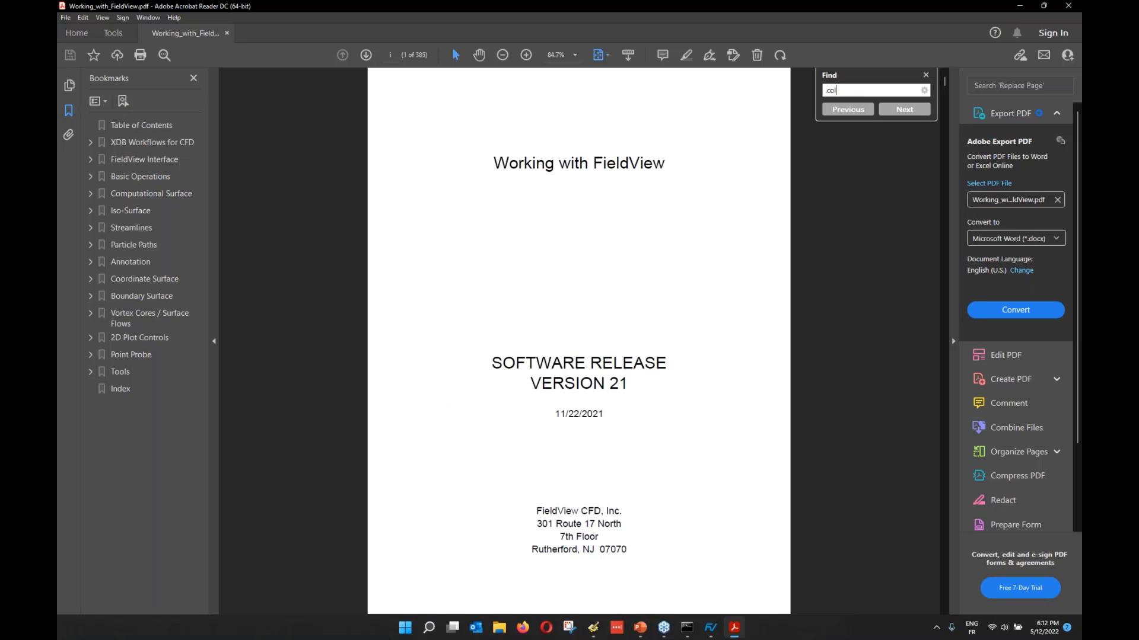
{"action": "key", "text": "Return"}
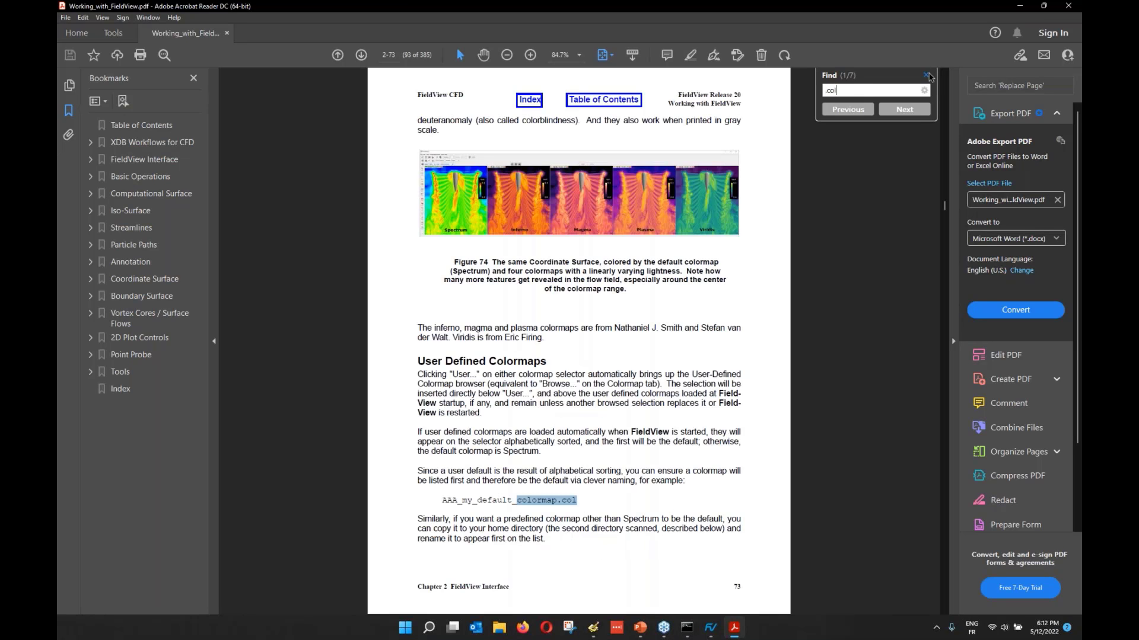
Step: Examine the guide's passage on the directories scanned for user colormaps at startup, highlight it, and return to FieldView
{"action": "left_click", "coordinate": [926, 76]}
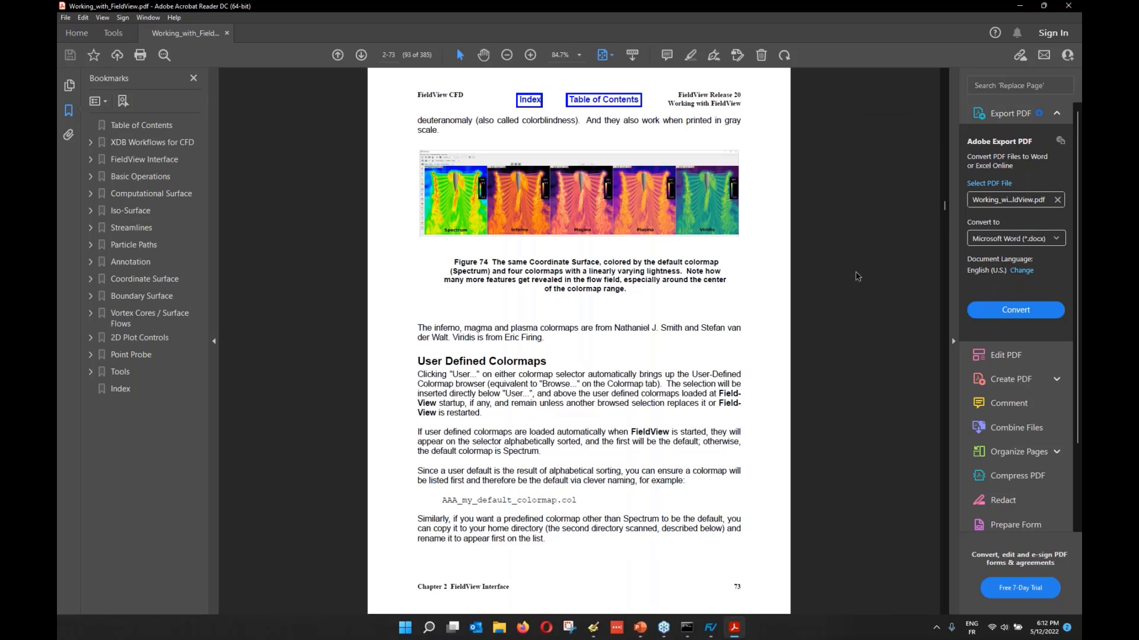
{"action": "scroll", "coordinate": [856, 276], "scroll_direction": "down", "scroll_amount": 3}
{"action": "left_click_drag", "start_coordinate": [417, 207], "coordinate": [636, 276]}
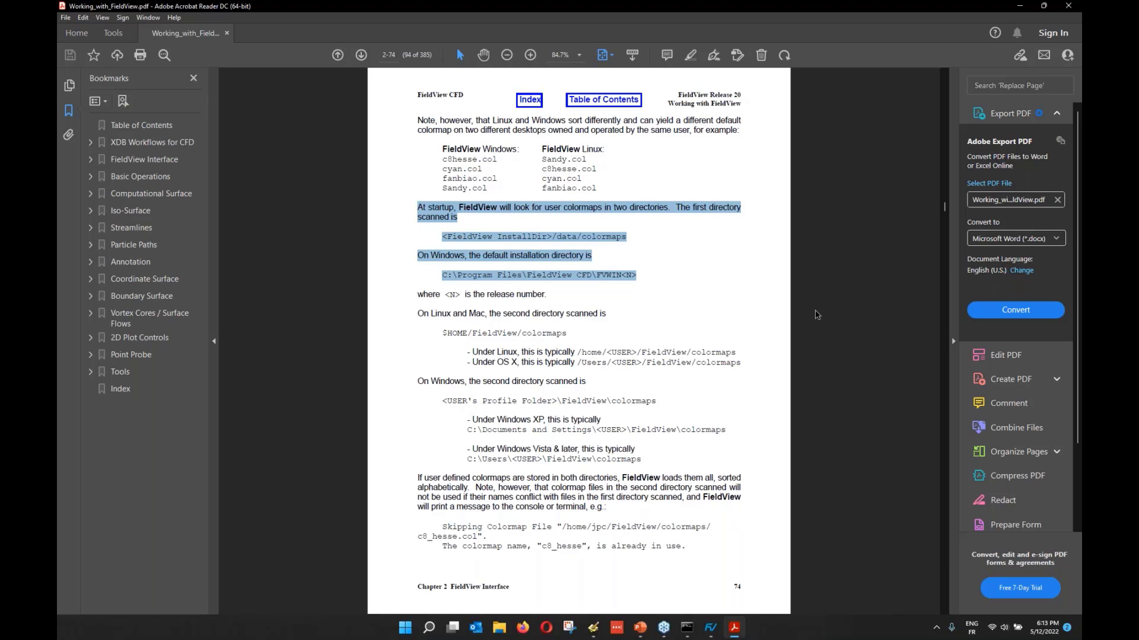
{"action": "left_click", "coordinate": [1022, 7]}
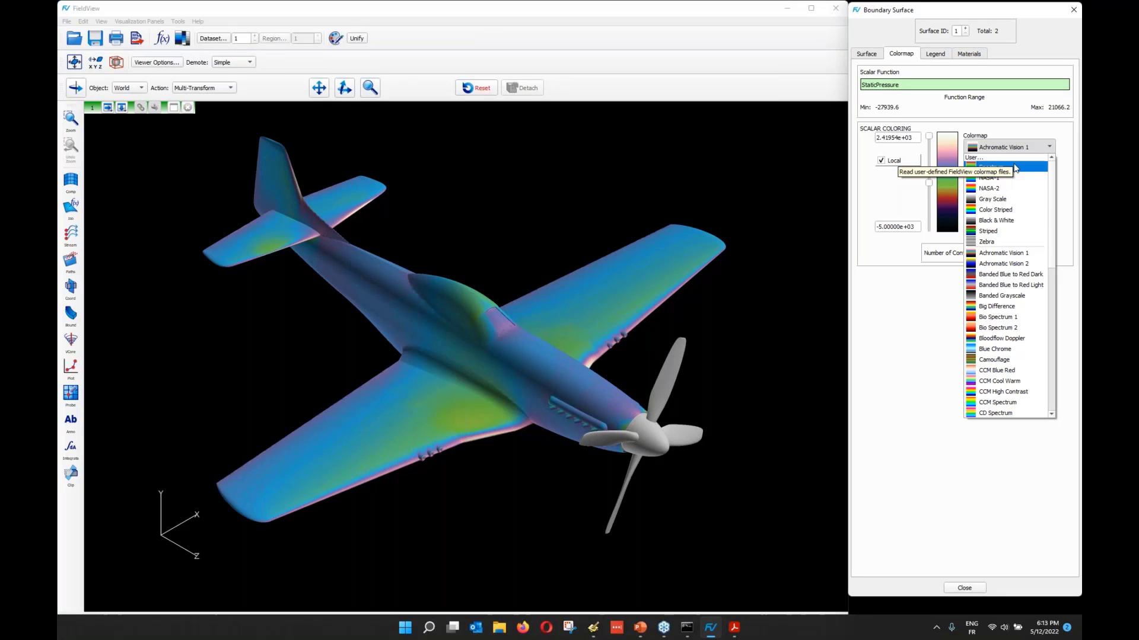
{"action": "left_click", "coordinate": [892, 394]}
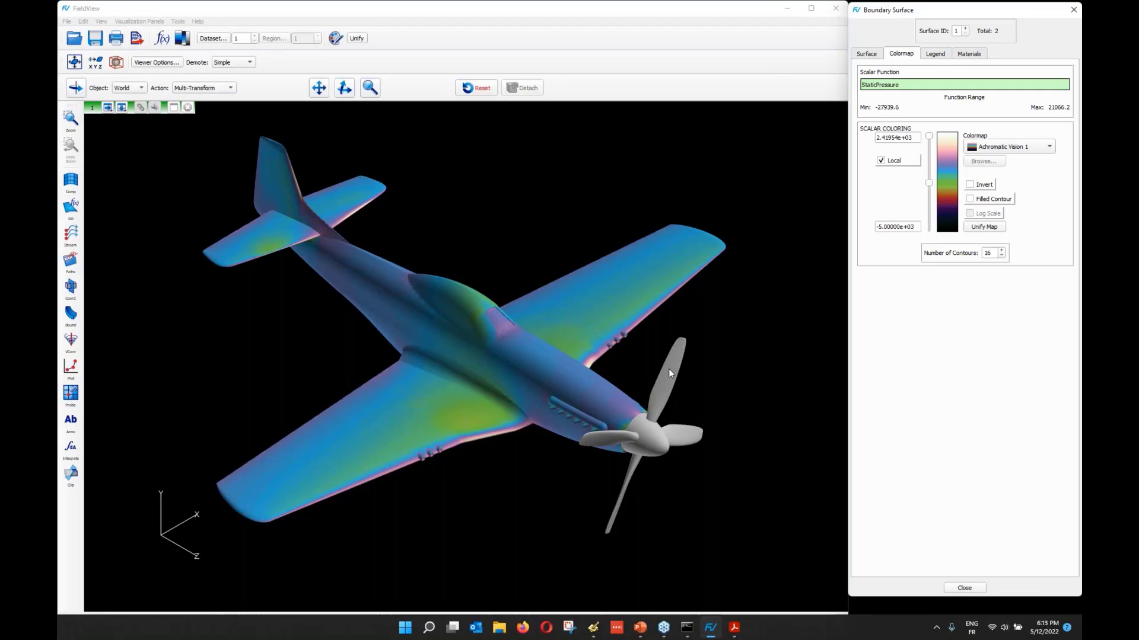
Step: Unify the scalar coloring across the body and propeller surfaces and set the view background to white
{"action": "left_click", "coordinate": [356, 38]}
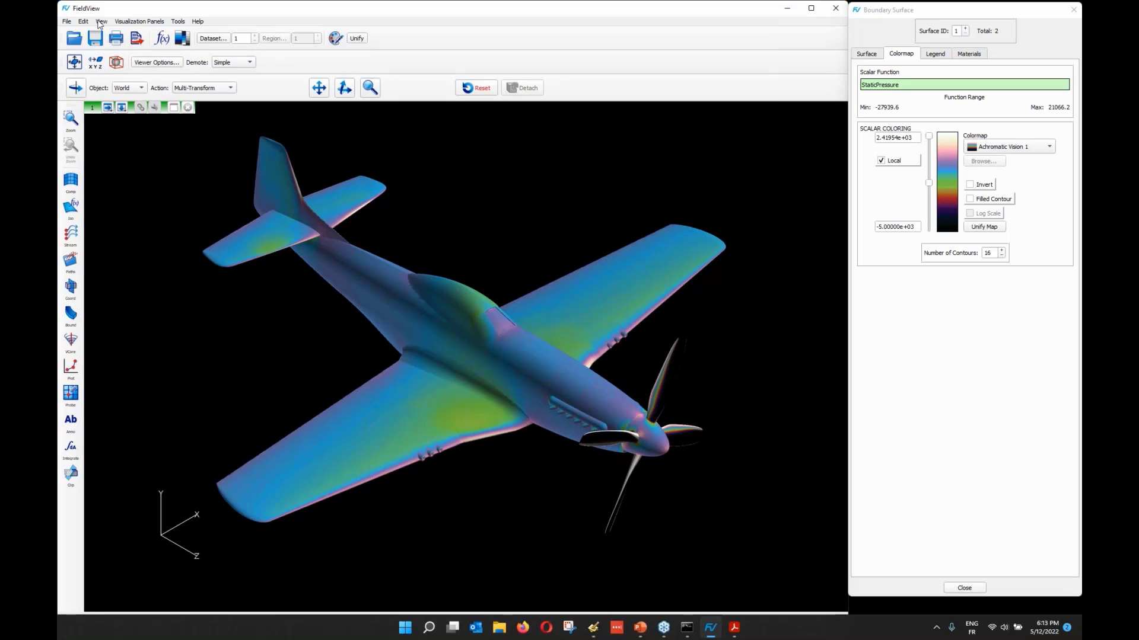
{"action": "left_click", "coordinate": [101, 21]}
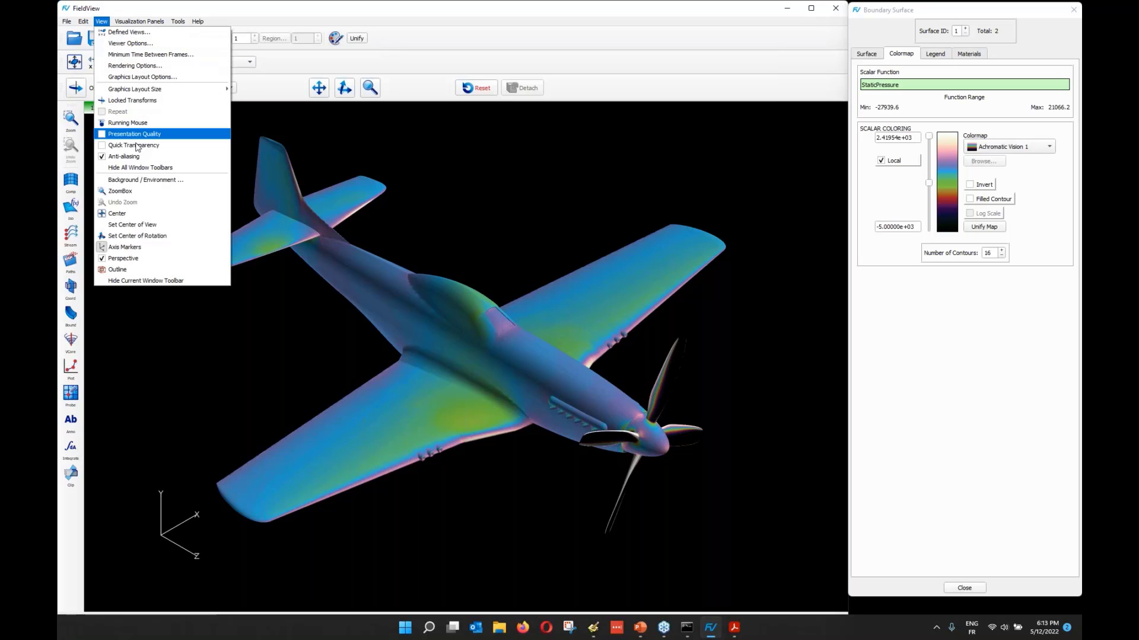
{"action": "left_click", "coordinate": [138, 180]}
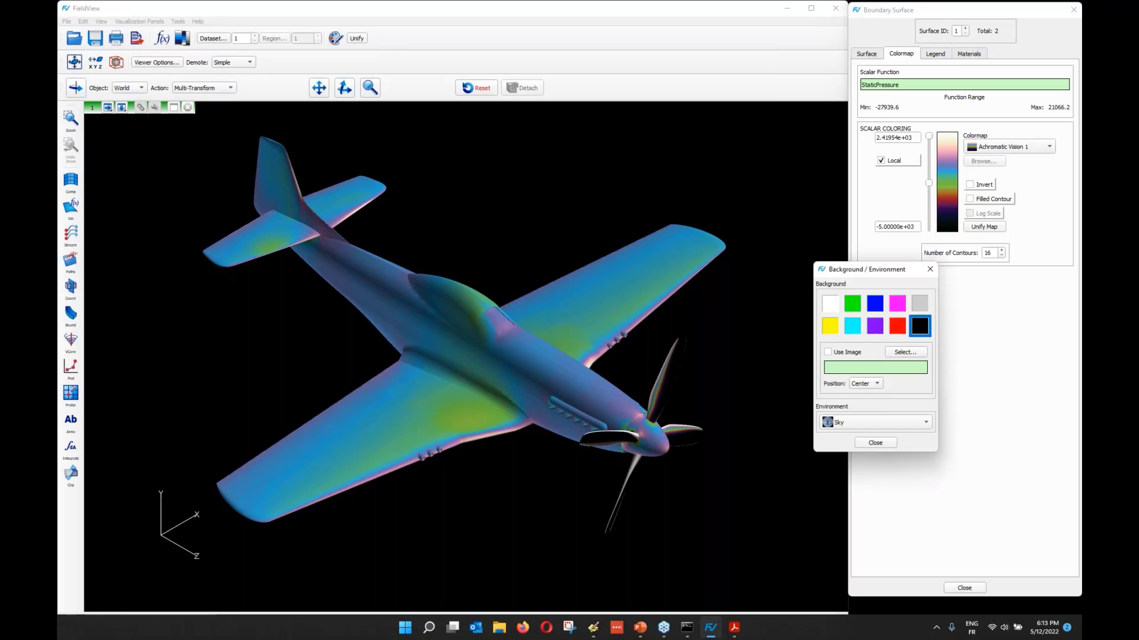
{"action": "left_click", "coordinate": [830, 303]}
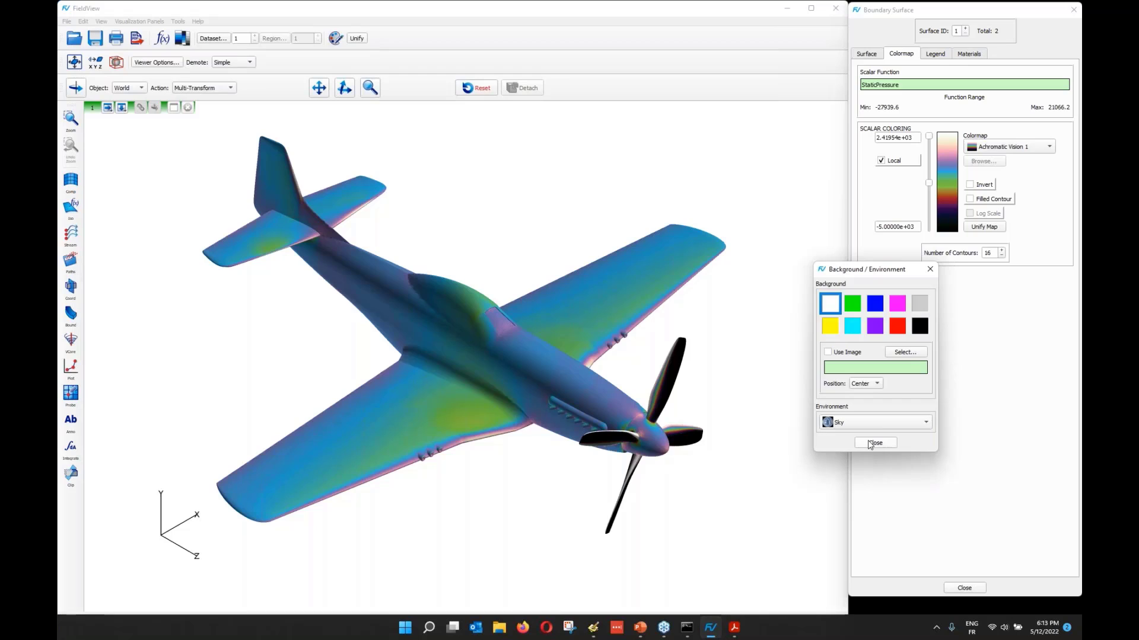
{"action": "left_click", "coordinate": [870, 444]}
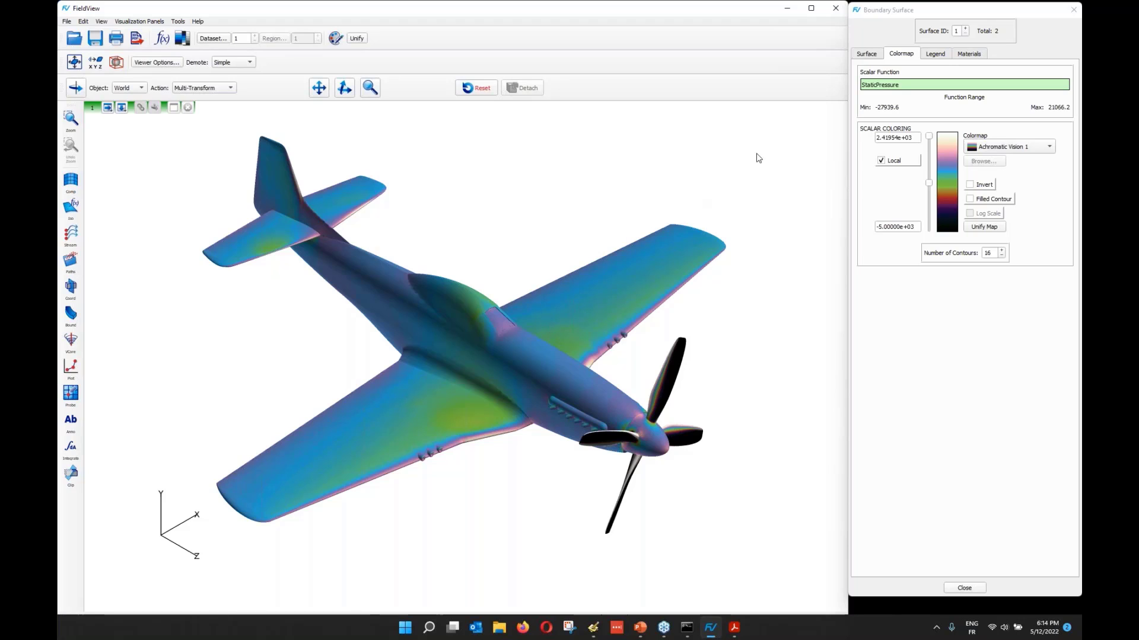
Step: Show the legend for boundary surface 1 and color its labels and title black
{"action": "left_click", "coordinate": [932, 55]}
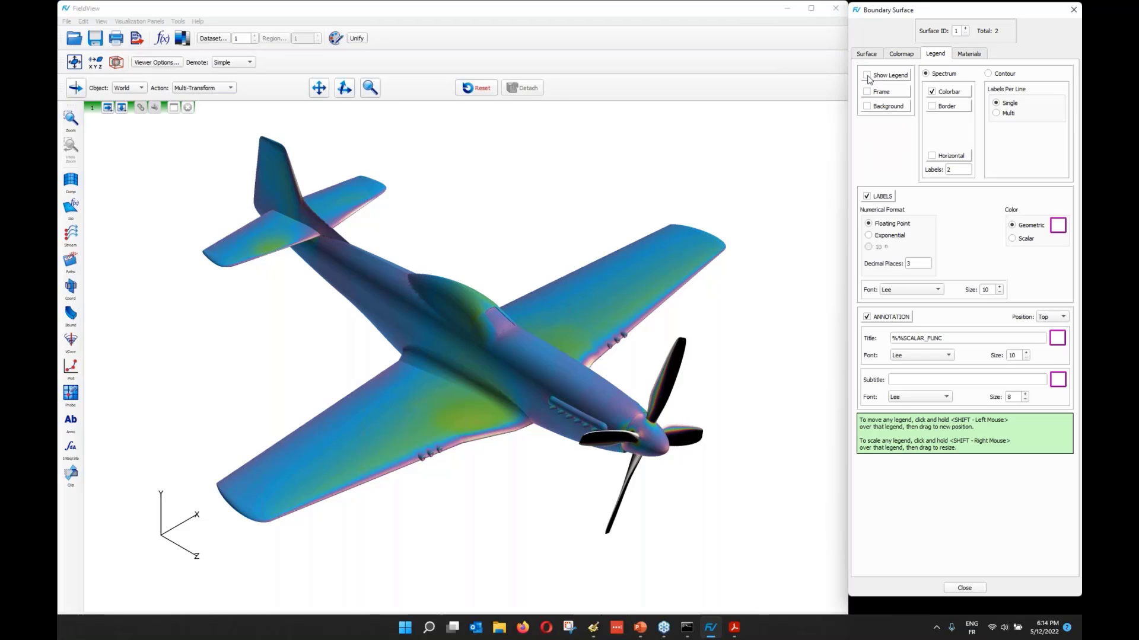
{"action": "left_click", "coordinate": [867, 75]}
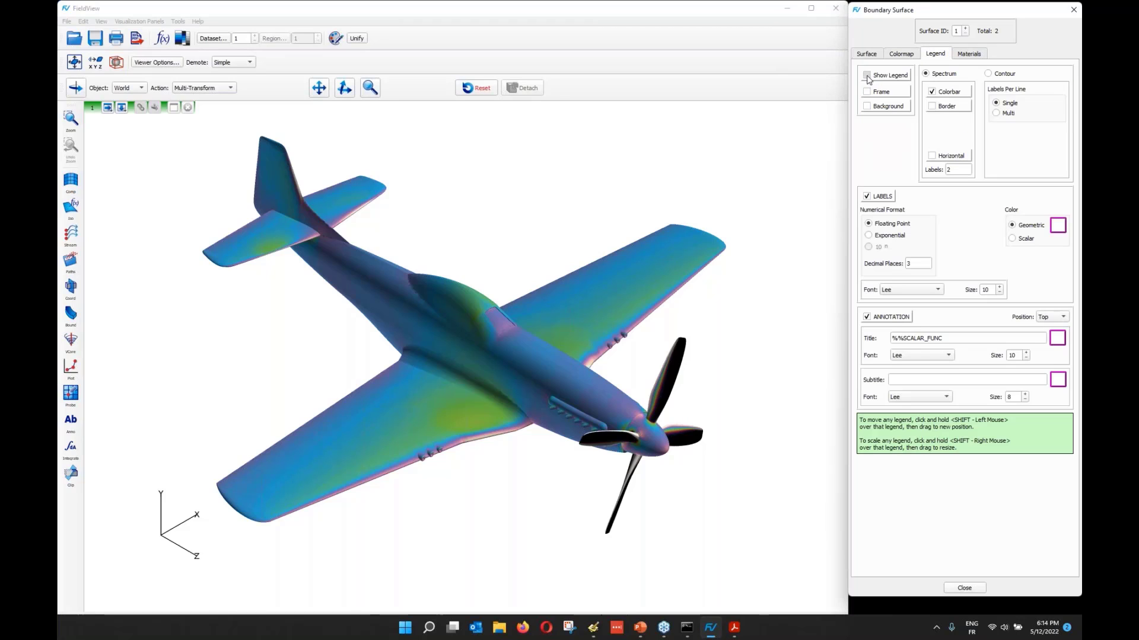
{"action": "left_click", "coordinate": [1059, 226]}
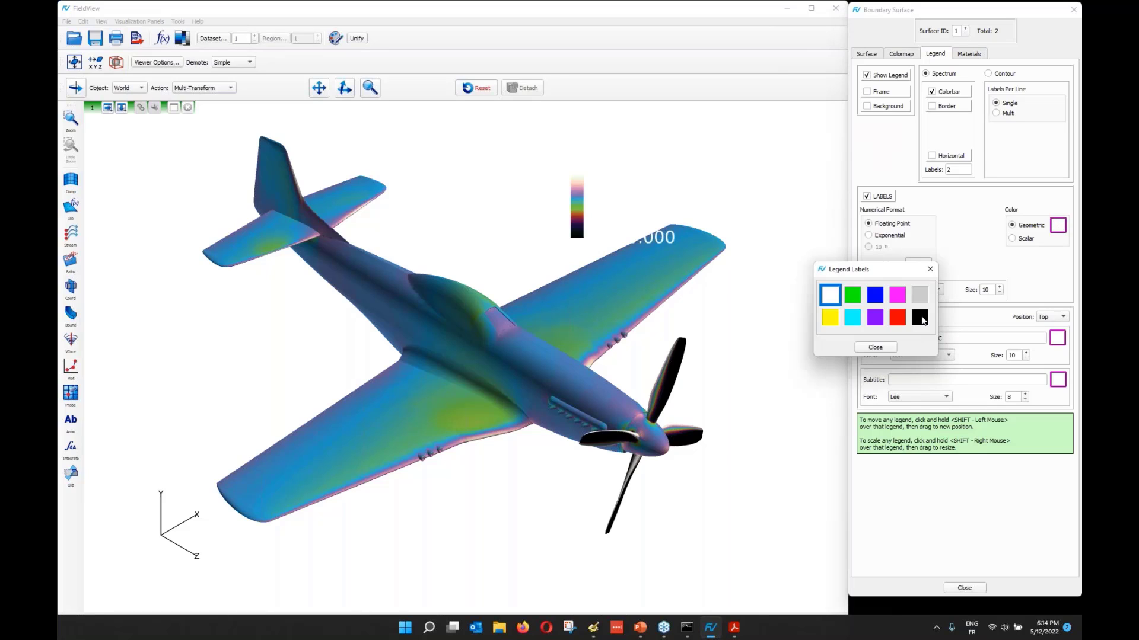
{"action": "left_click", "coordinate": [920, 317]}
{"action": "left_click", "coordinate": [1059, 338]}
{"action": "left_click", "coordinate": [920, 317]}
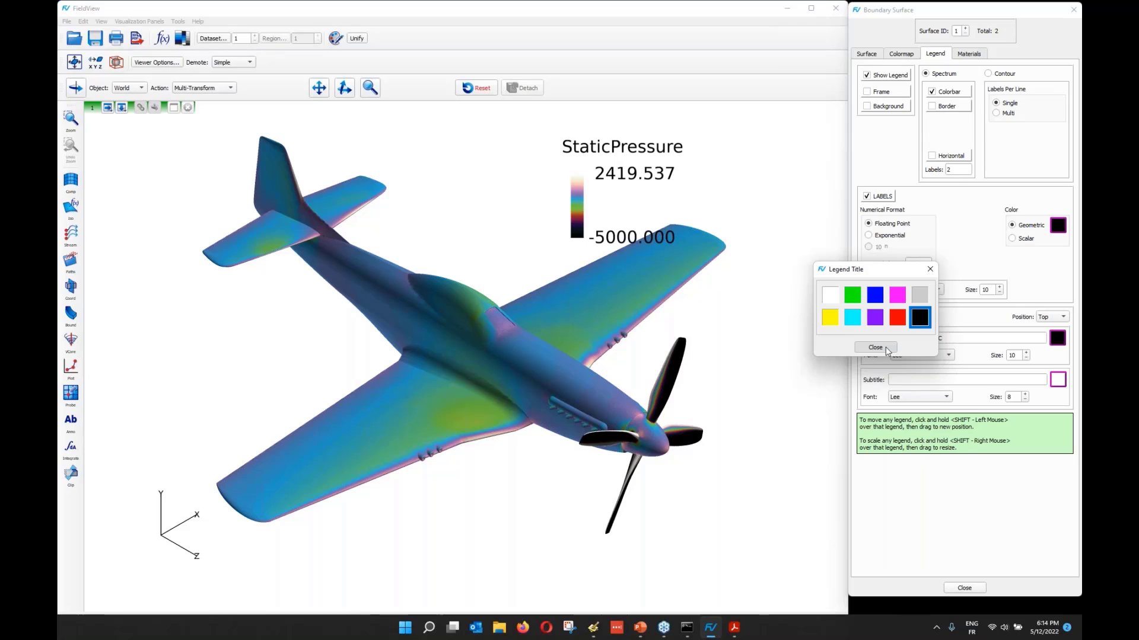
{"action": "left_click", "coordinate": [875, 347]}
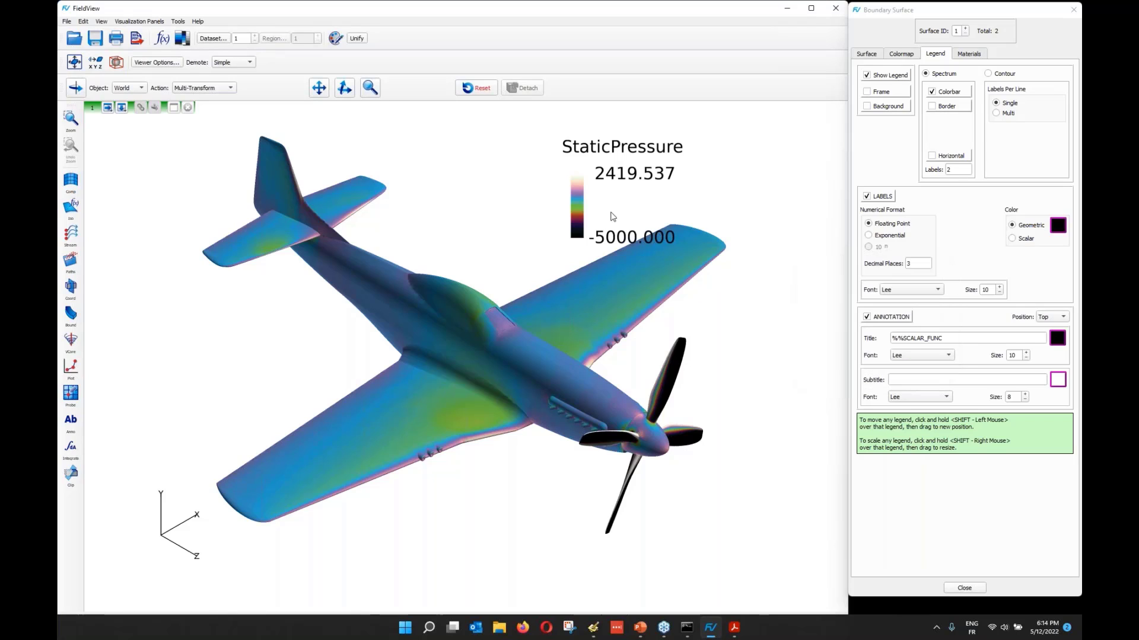
Step: Make the StaticPressure legend horizontal, then enlarge it and place it beneath the aircraft
{"action": "left_click", "coordinate": [931, 156]}
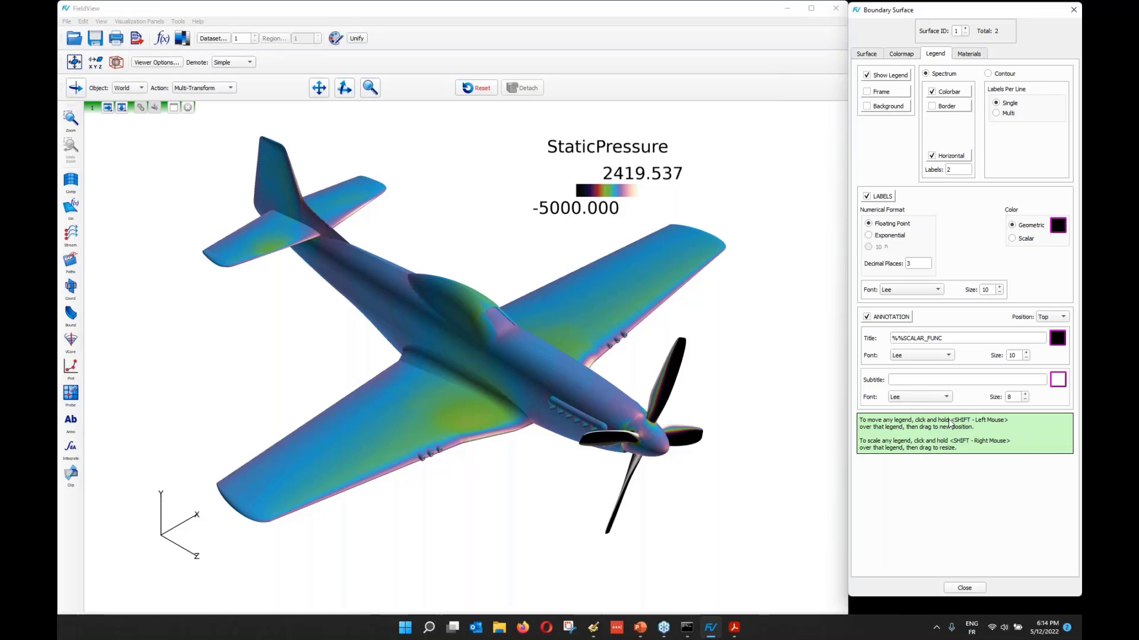
{"action": "left_click", "coordinate": [581, 190]}
{"action": "left_click_drag", "start_coordinate": [582, 190], "coordinate": [462, 194], "text": "shift"}
{"action": "right_click_drag", "start_coordinate": [462, 194], "coordinate": [449, 194], "text": "shift"}
{"action": "left_click_drag", "start_coordinate": [512, 225], "coordinate": [561, 609], "text": "shift"}
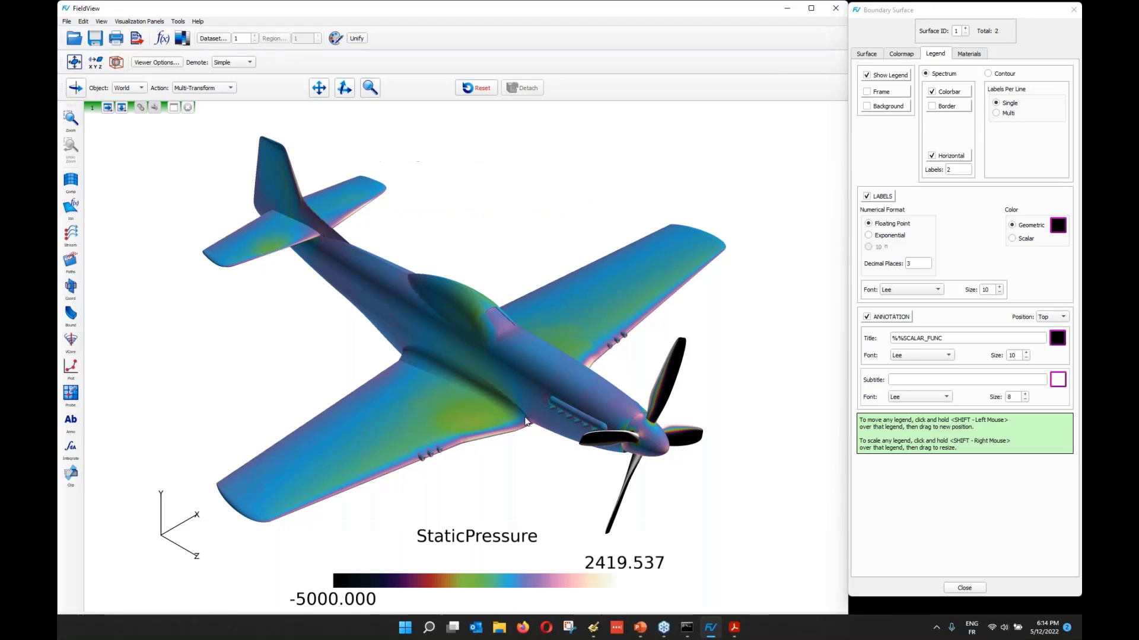
{"action": "left_click_drag", "start_coordinate": [526, 418], "coordinate": [521, 361]}
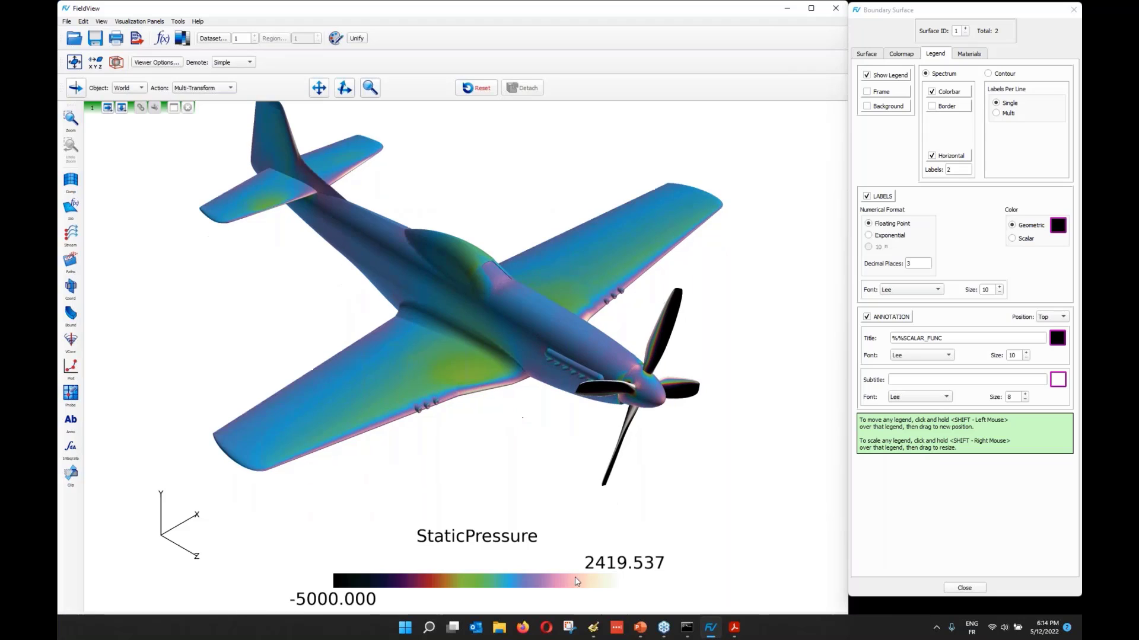
{"action": "left_click_drag", "start_coordinate": [510, 580], "coordinate": [501, 567], "text": "shift"}
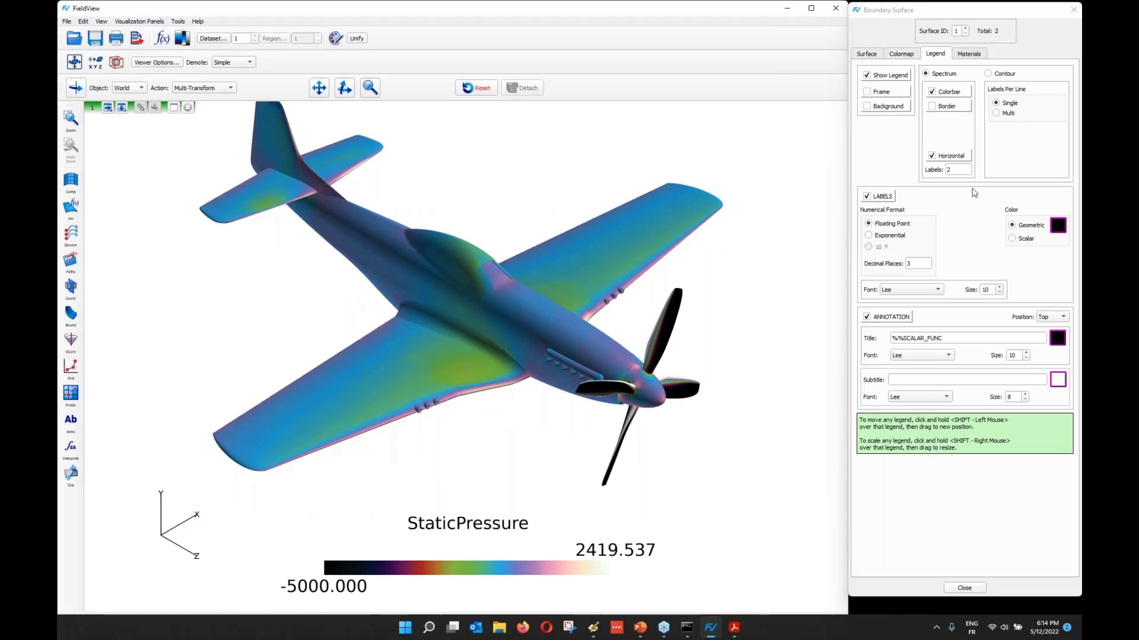
Step: Give the legend 0 decimal places and 5 labels, and add a border around its colorbar
{"action": "double_click", "coordinate": [918, 264]}
{"action": "type", "text": "0"}
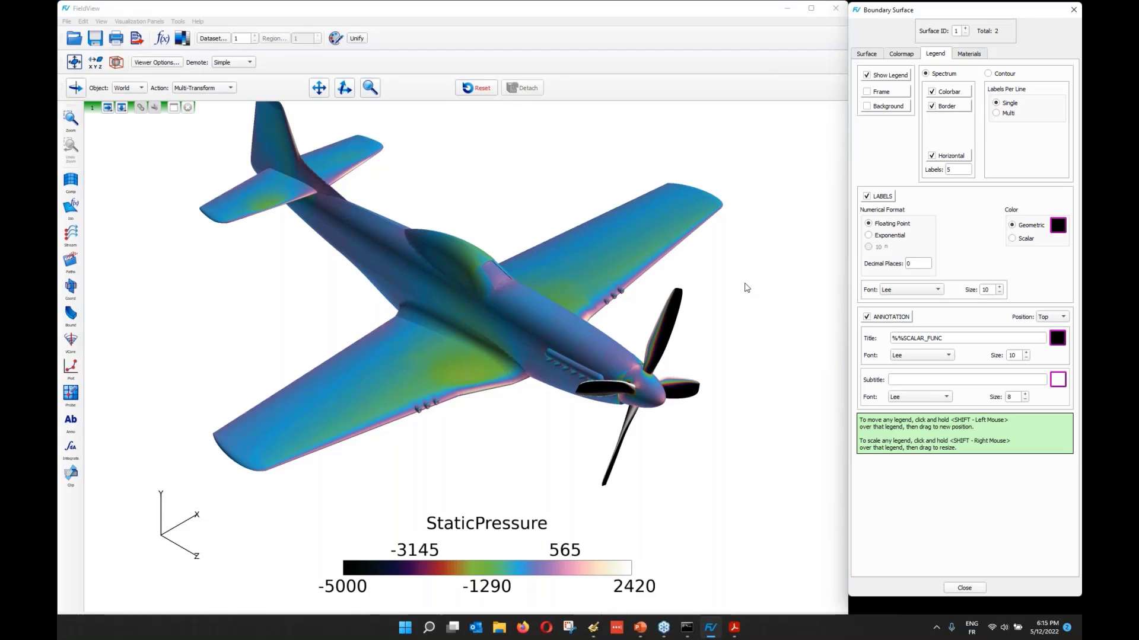
{"action": "left_click_drag", "start_coordinate": [747, 288], "coordinate": [747, 302]}
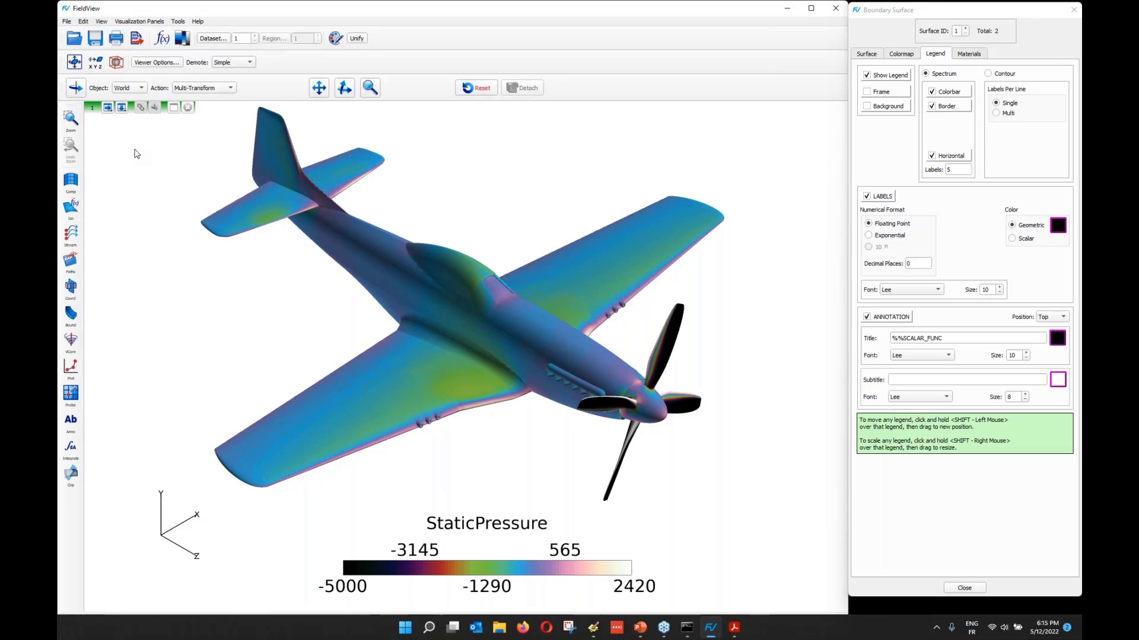
Step: Copy the graphics view of the aircraft and legend to the clipboard
{"action": "left_click", "coordinate": [84, 21]}
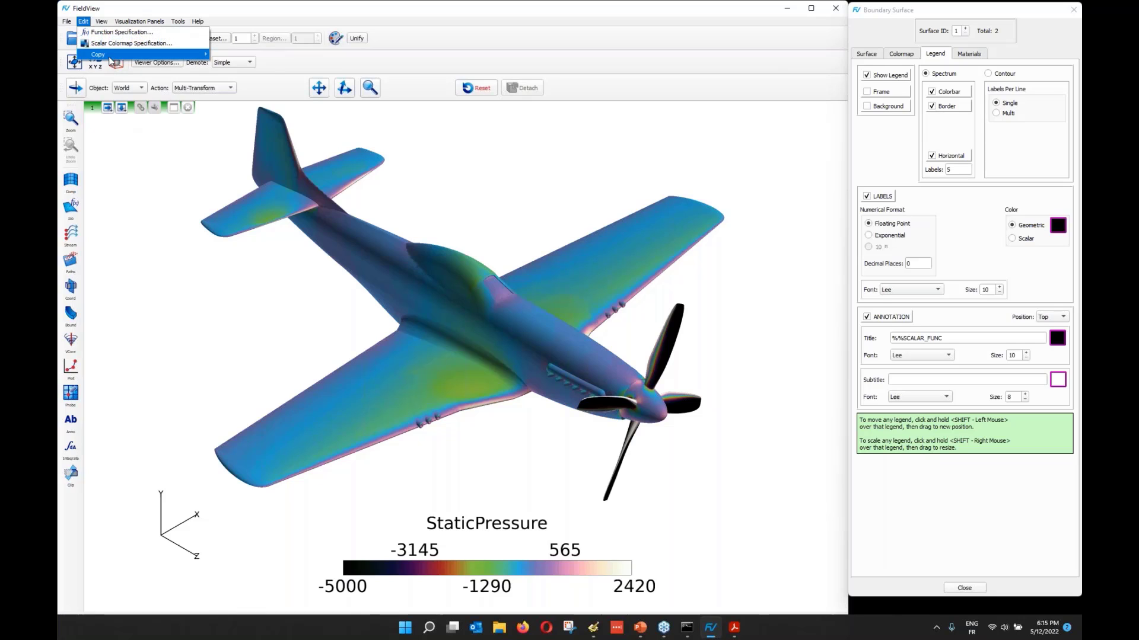
{"action": "mouse_move", "coordinate": [108, 55]}
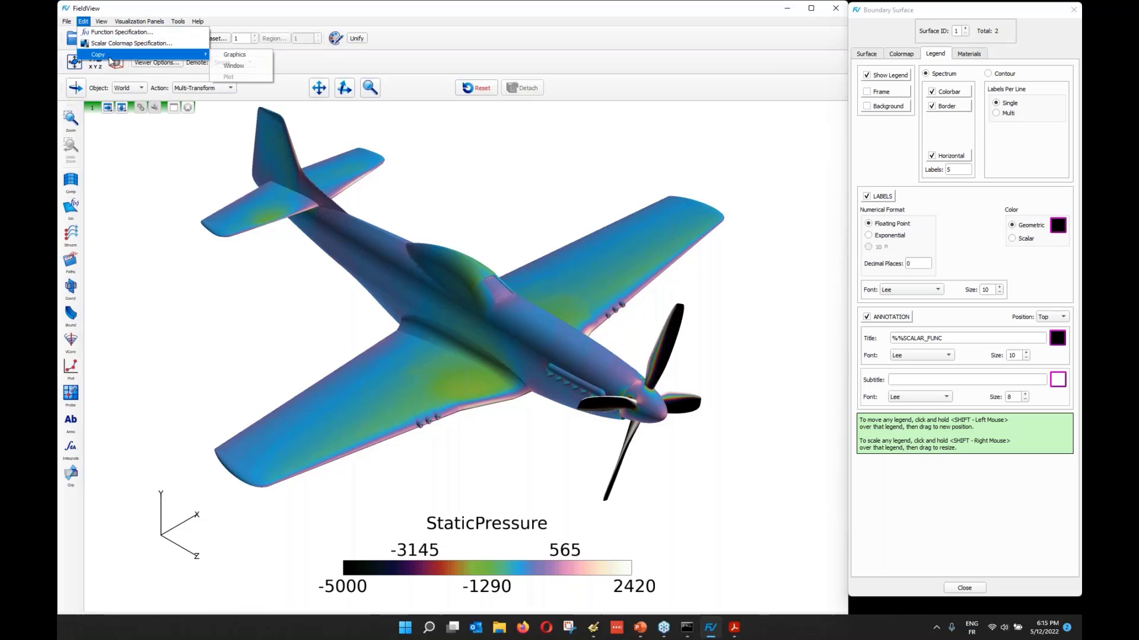
{"action": "left_click", "coordinate": [240, 57]}
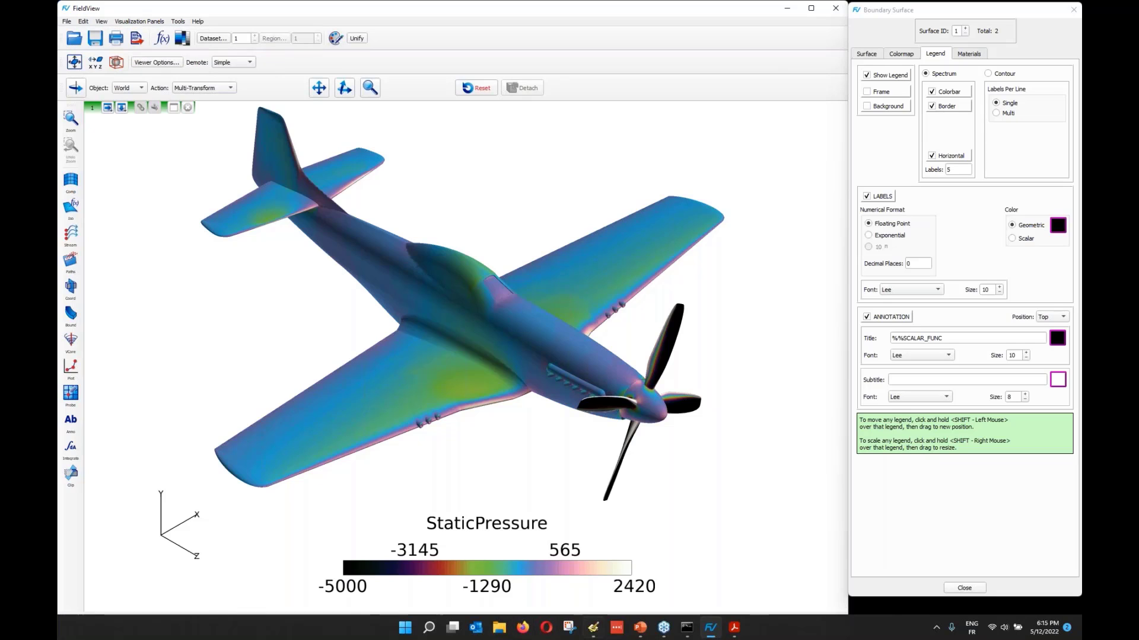
Step: Switch to PowerPoint, paste the copied image onto blank slide 6, and position it above the footer
{"action": "left_click", "coordinate": [646, 633]}
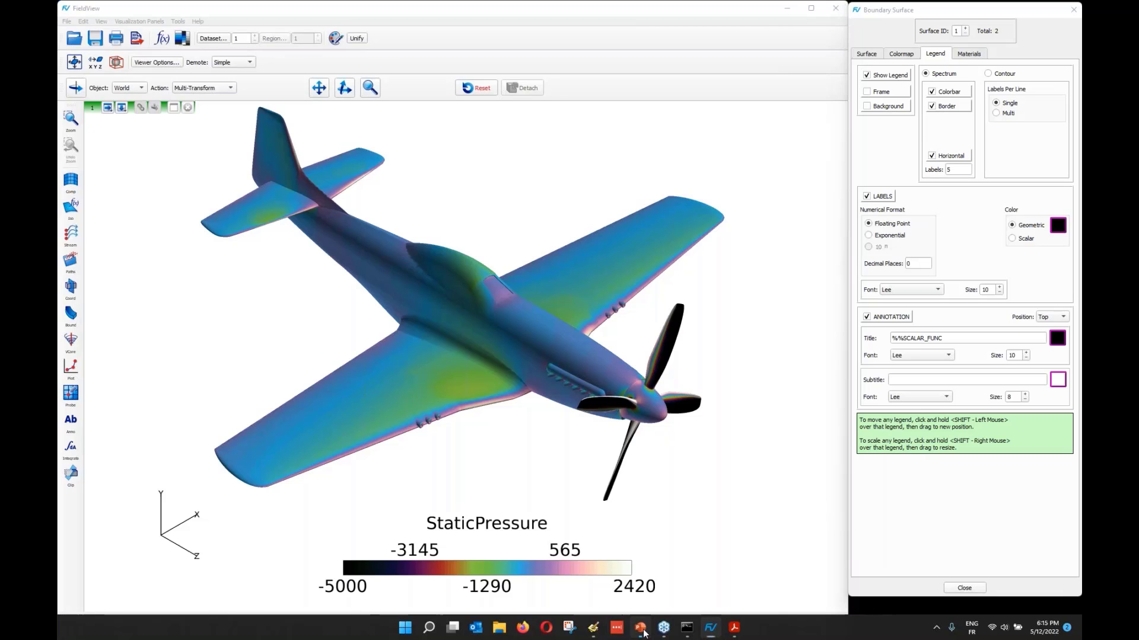
{"action": "key", "text": "Down"}
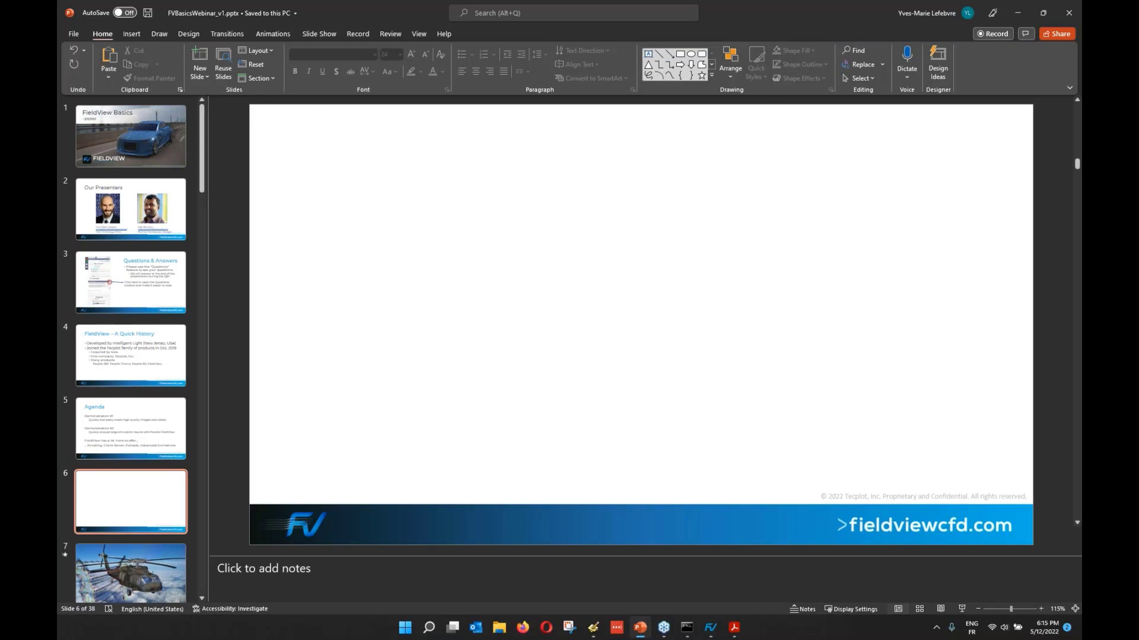
{"action": "key", "text": "ctrl+v"}
{"action": "left_click_drag", "start_coordinate": [312, 104], "coordinate": [372, 123]}
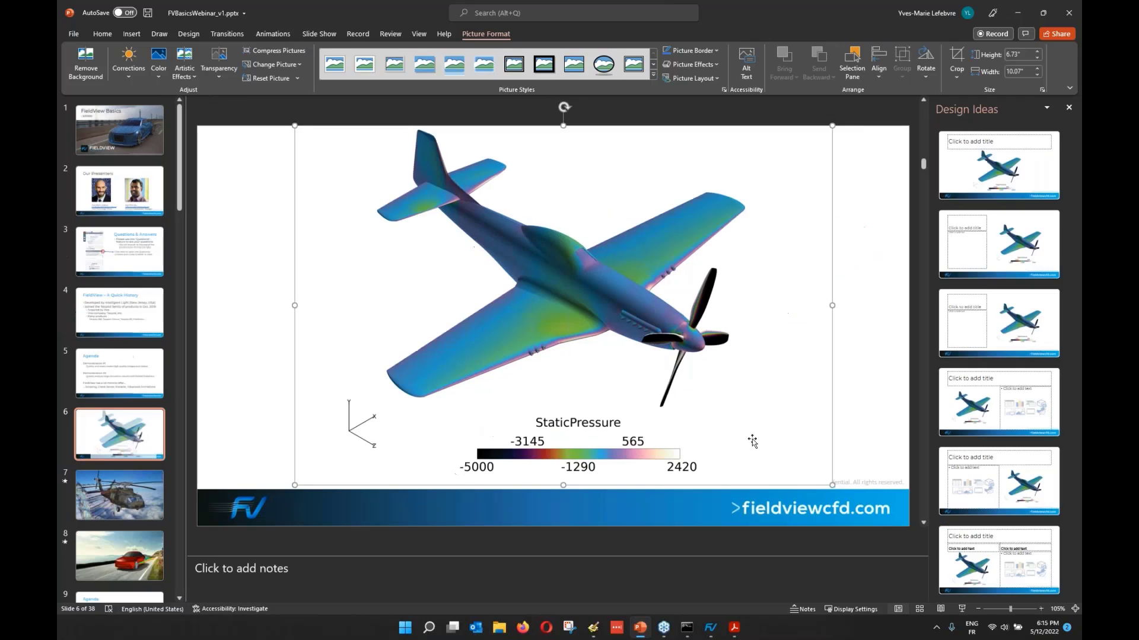
{"action": "left_click", "coordinate": [1019, 13]}
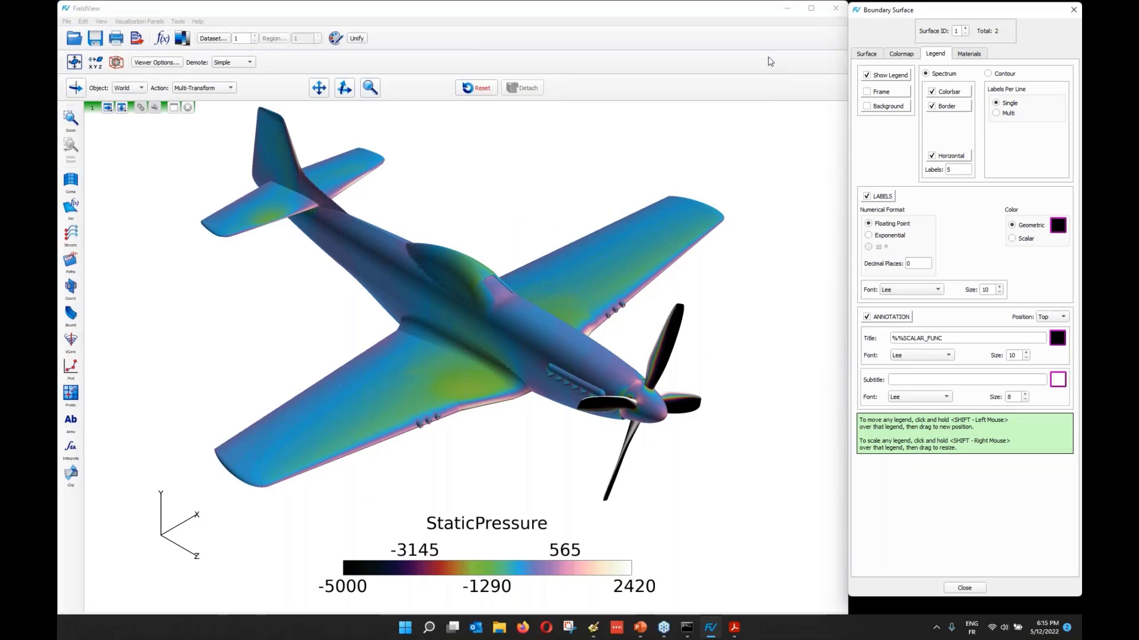
{"action": "left_click", "coordinate": [66, 21]}
{"action": "key", "text": "Escape"}
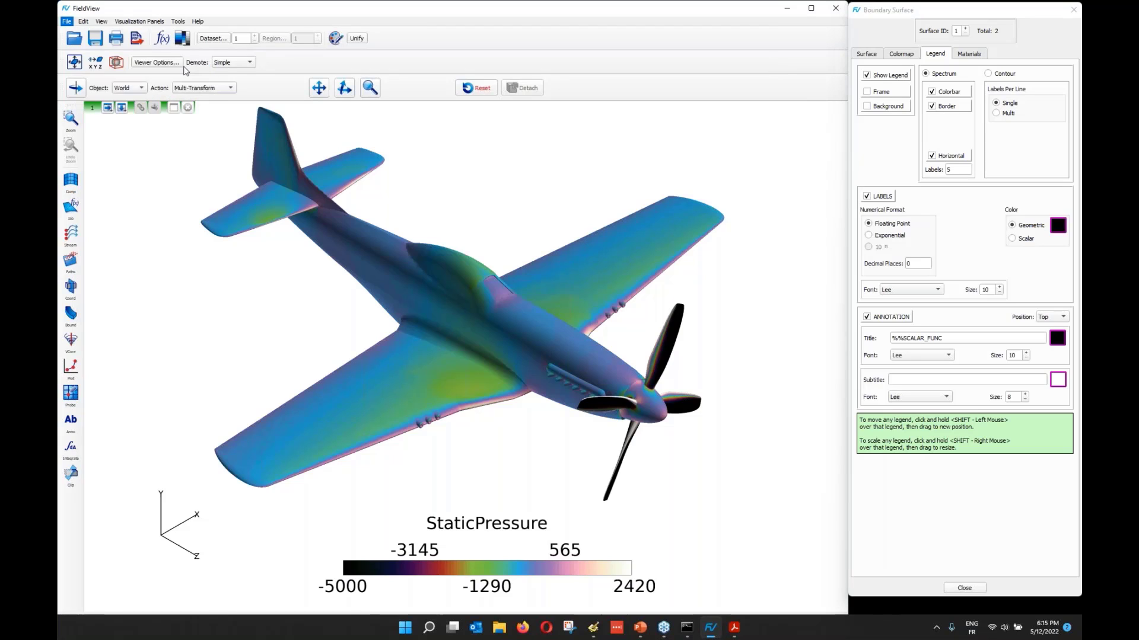
Step: Review the image file types offered for saving the graphics to a file, and leave without saving
{"action": "left_click", "coordinate": [418, 295]}
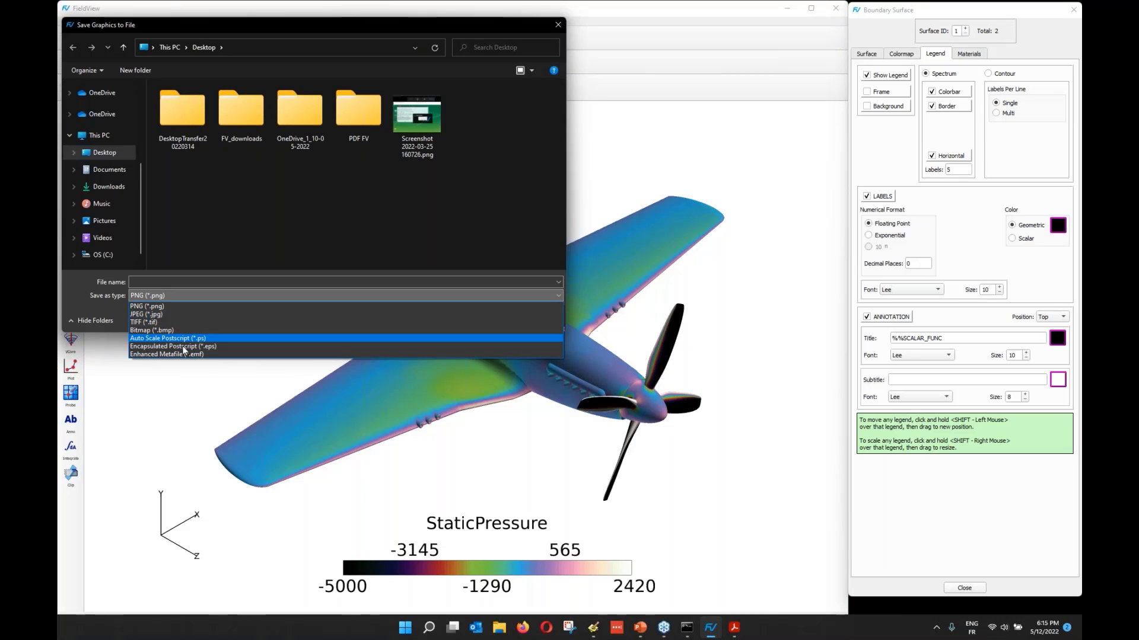
{"action": "left_click", "coordinate": [549, 319]}
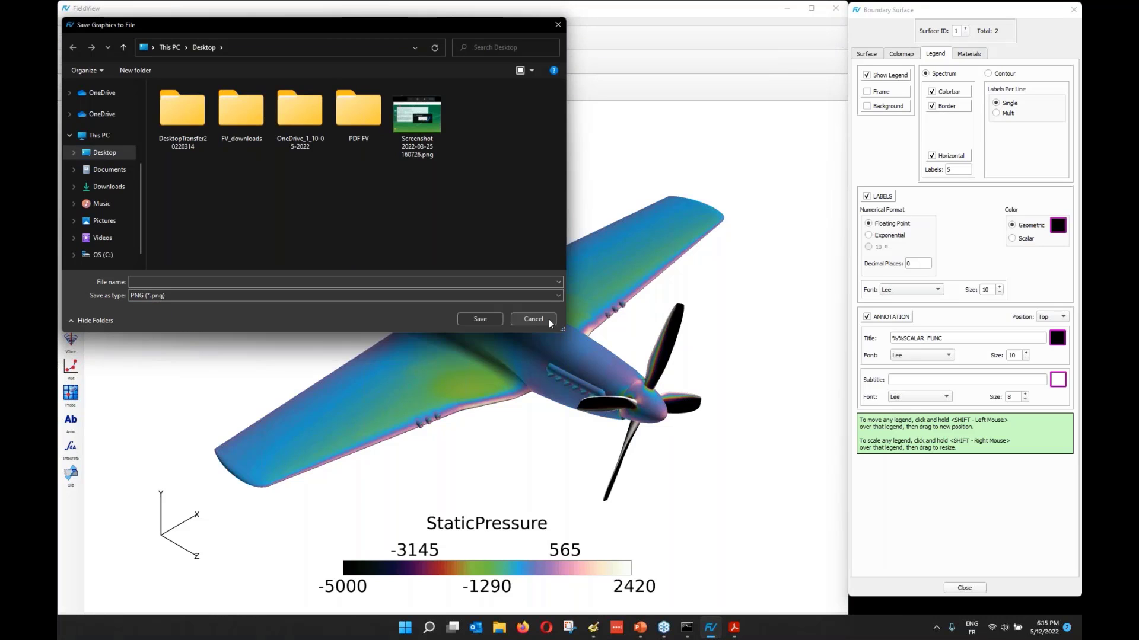
{"action": "left_click", "coordinate": [549, 319]}
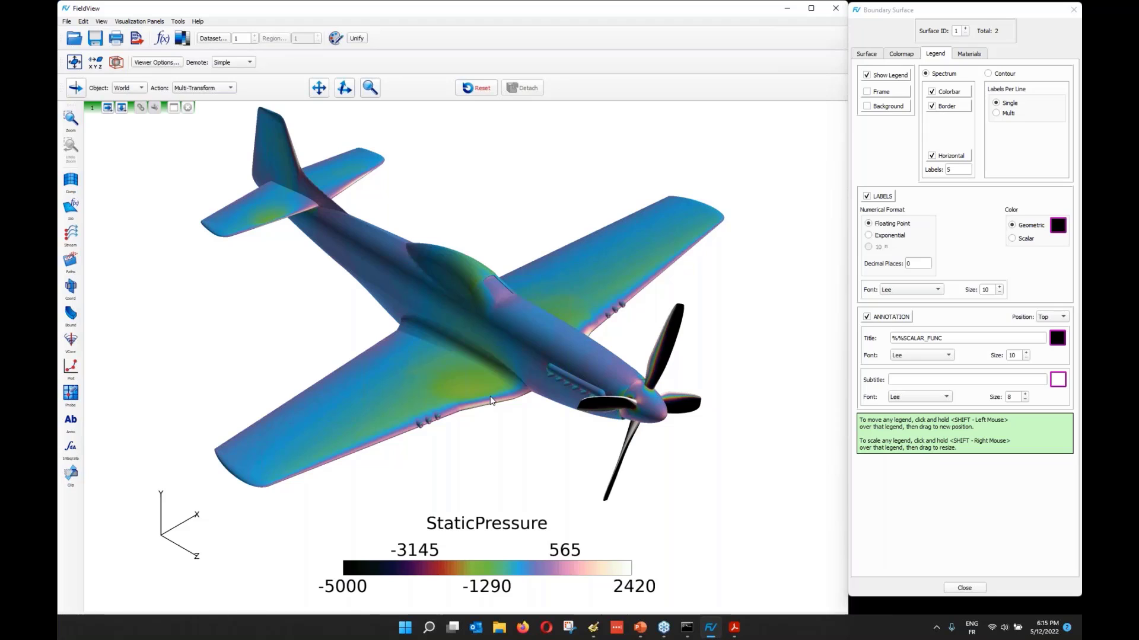
Step: Switch the boundary surface to geometric coloring and unify the display of all the aircraft's boundary surfaces
{"action": "left_click", "coordinate": [866, 54]}
{"action": "left_click", "coordinate": [864, 141]}
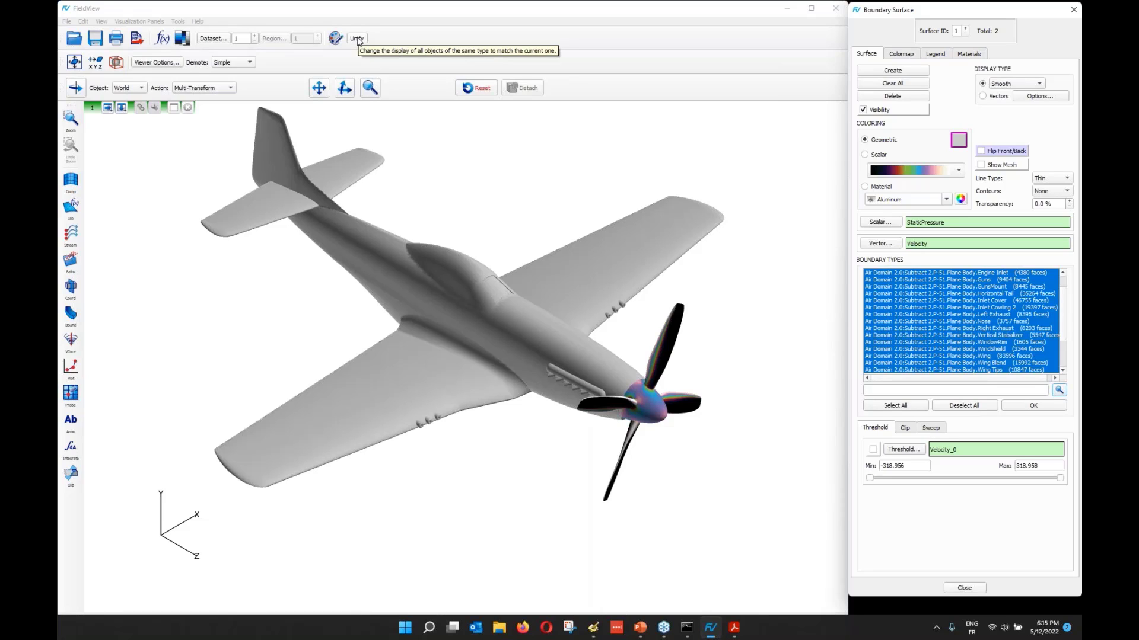
{"action": "left_click", "coordinate": [356, 38]}
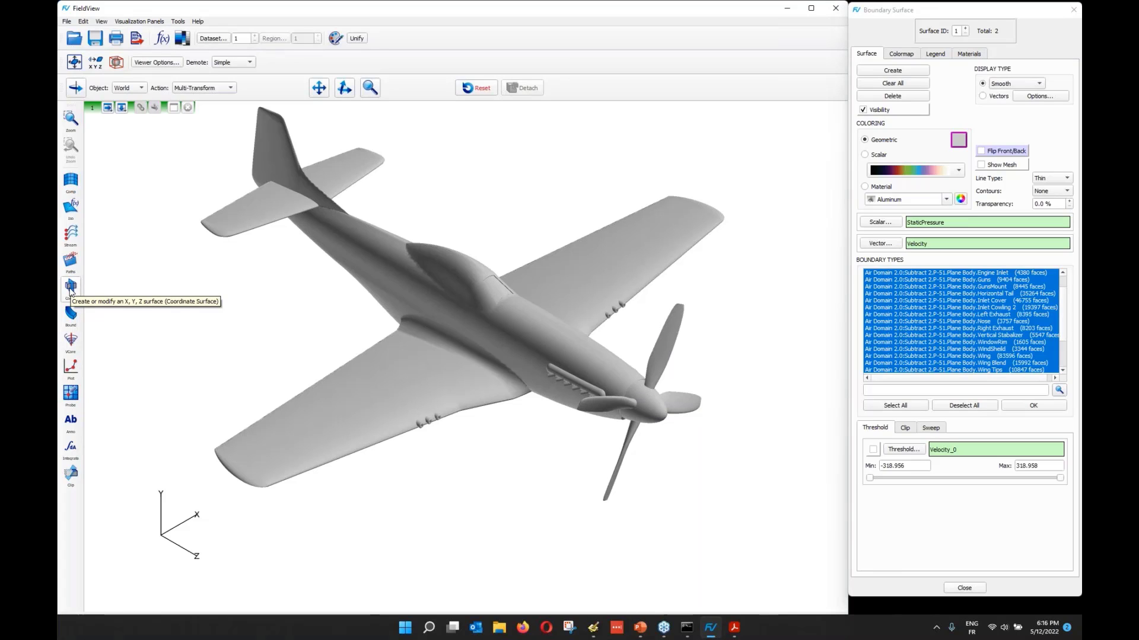
Step: Create a coordinate surface on the X plane through the aircraft's center and set its display type to Constant
{"action": "left_click", "coordinate": [70, 290]}
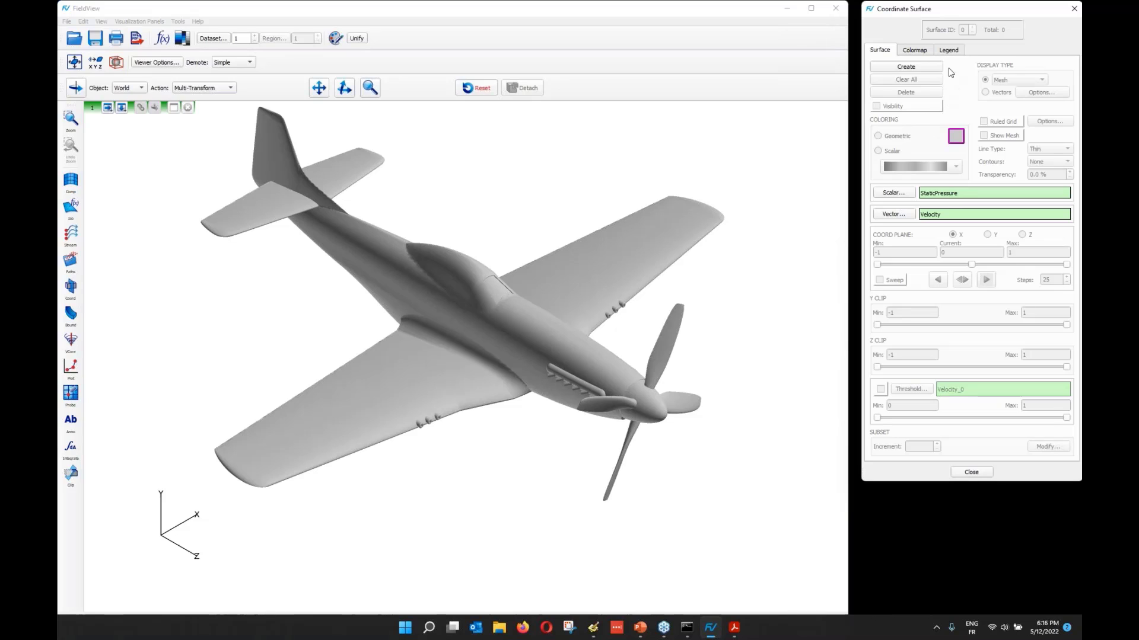
{"action": "left_click", "coordinate": [938, 69]}
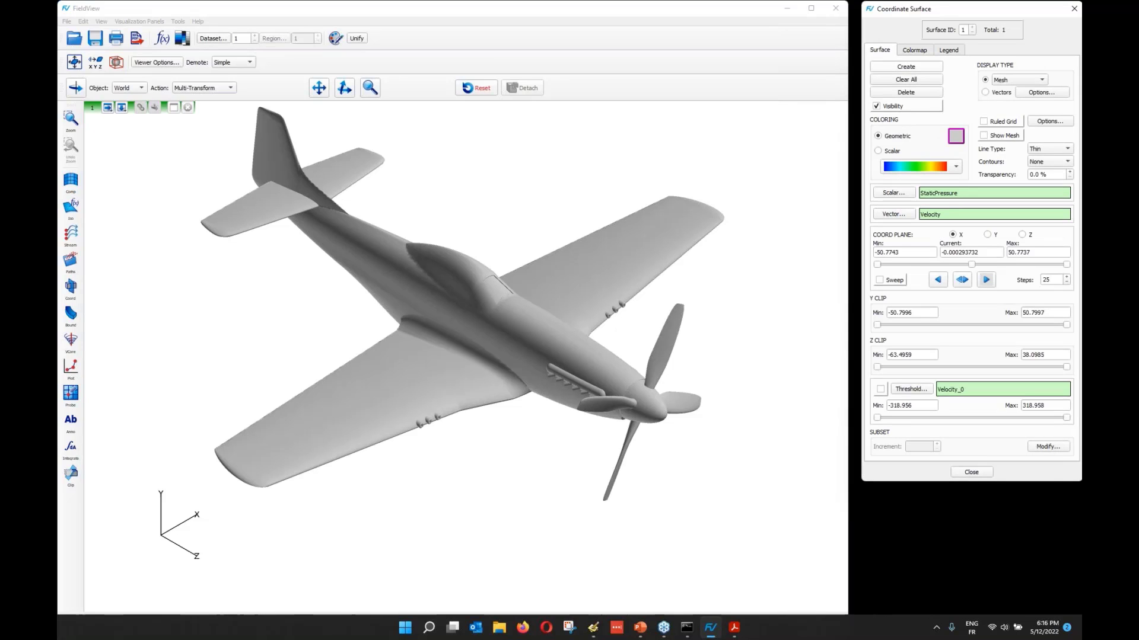
{"action": "left_click", "coordinate": [953, 235]}
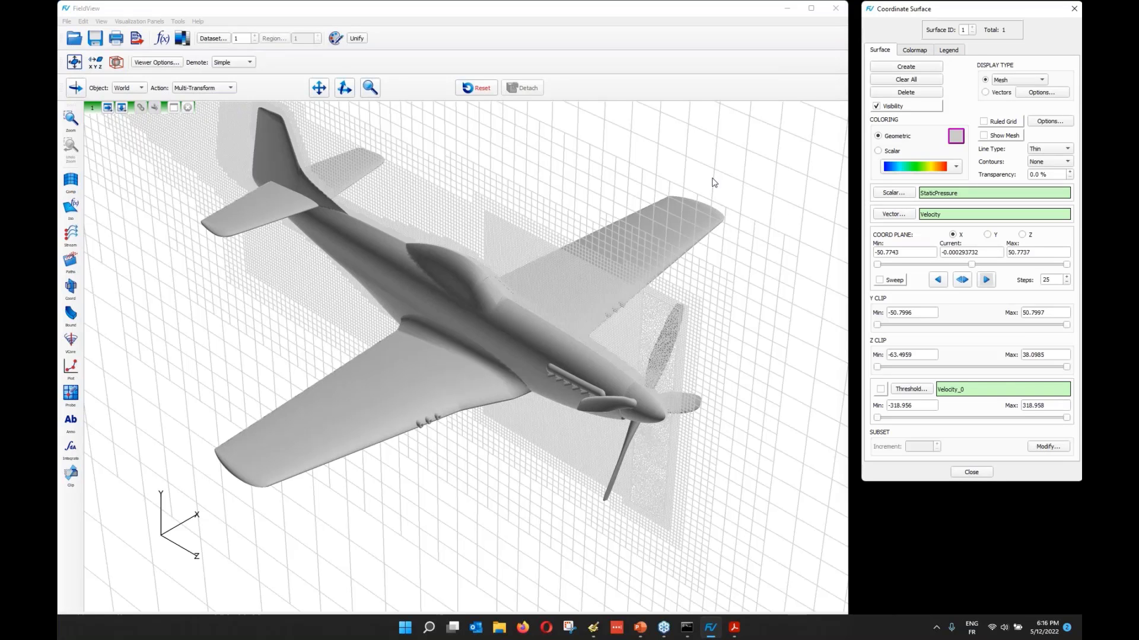
{"action": "left_click", "coordinate": [1004, 80]}
{"action": "left_click", "coordinate": [1005, 89]}
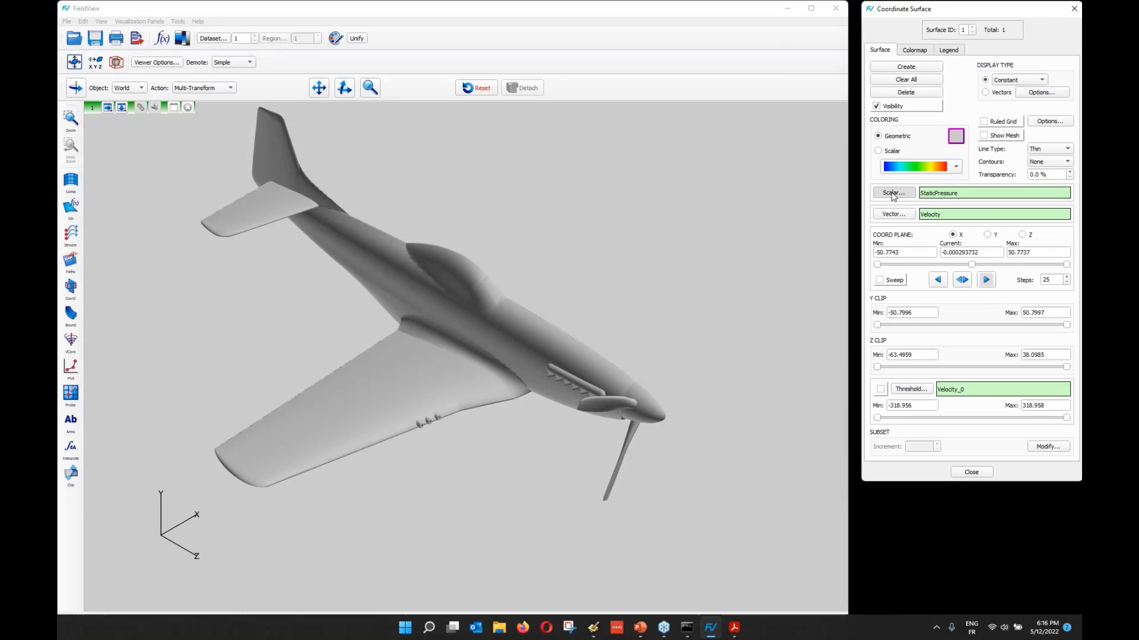
Step: Assign VelocityMagnitude as the coordinate surface's scalar function and color the surface by scalar
{"action": "left_click", "coordinate": [893, 194]}
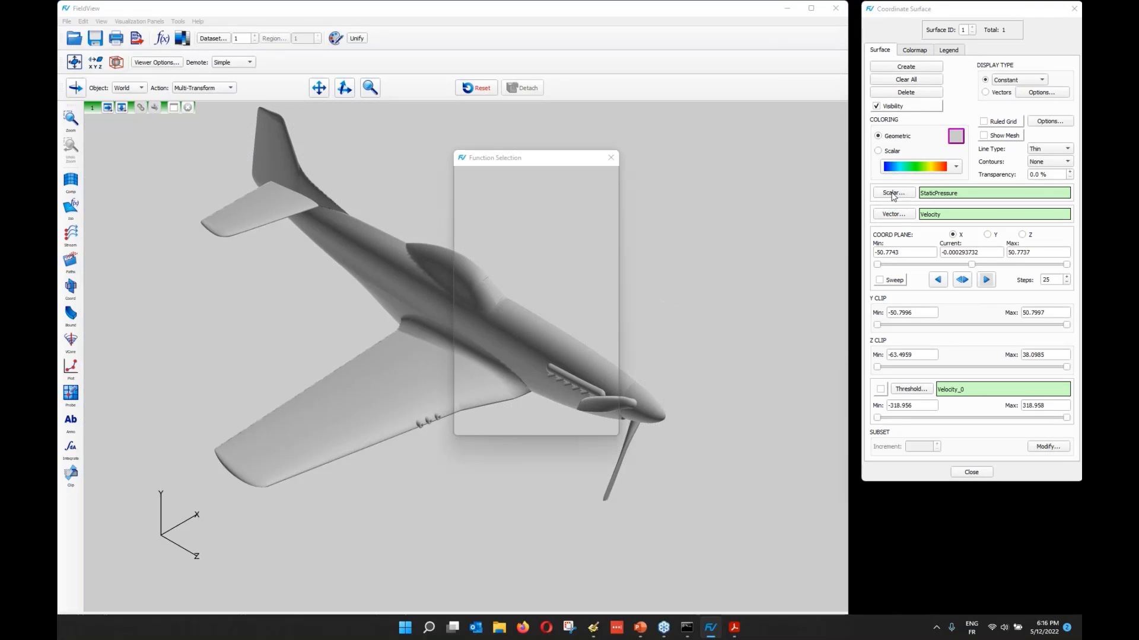
{"action": "left_click", "coordinate": [493, 291]}
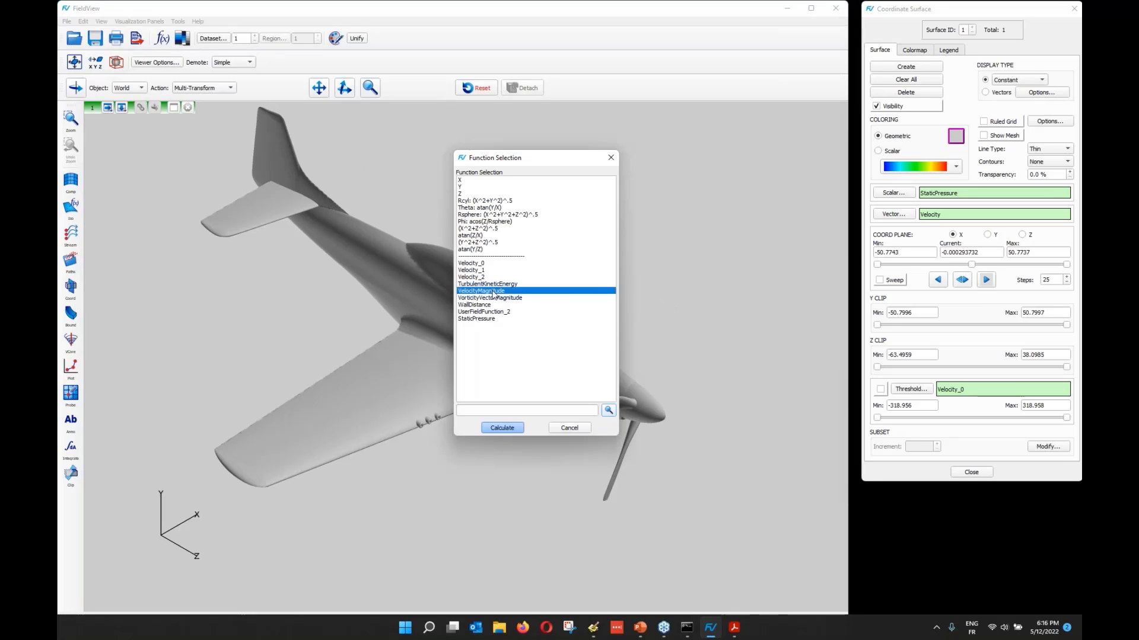
{"action": "double_click", "coordinate": [492, 291]}
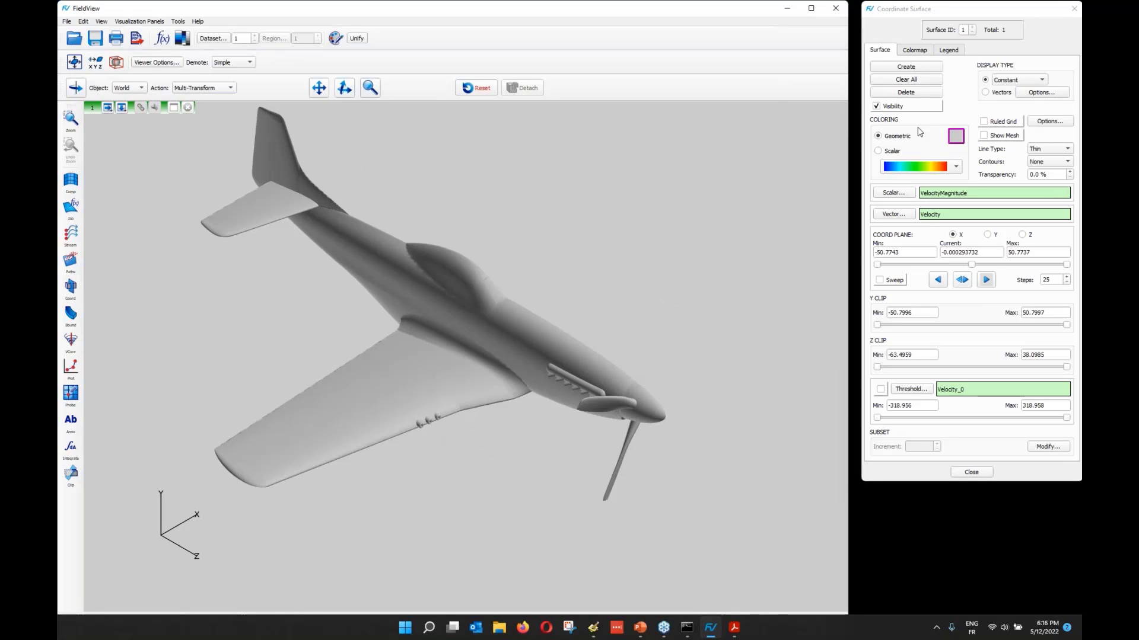
{"action": "left_click", "coordinate": [877, 150]}
Step: Apply the Magma colormap to the coordinate surface and lower the upper limit of its scalar coloring to about 70.8
{"action": "left_click", "coordinate": [914, 50]}
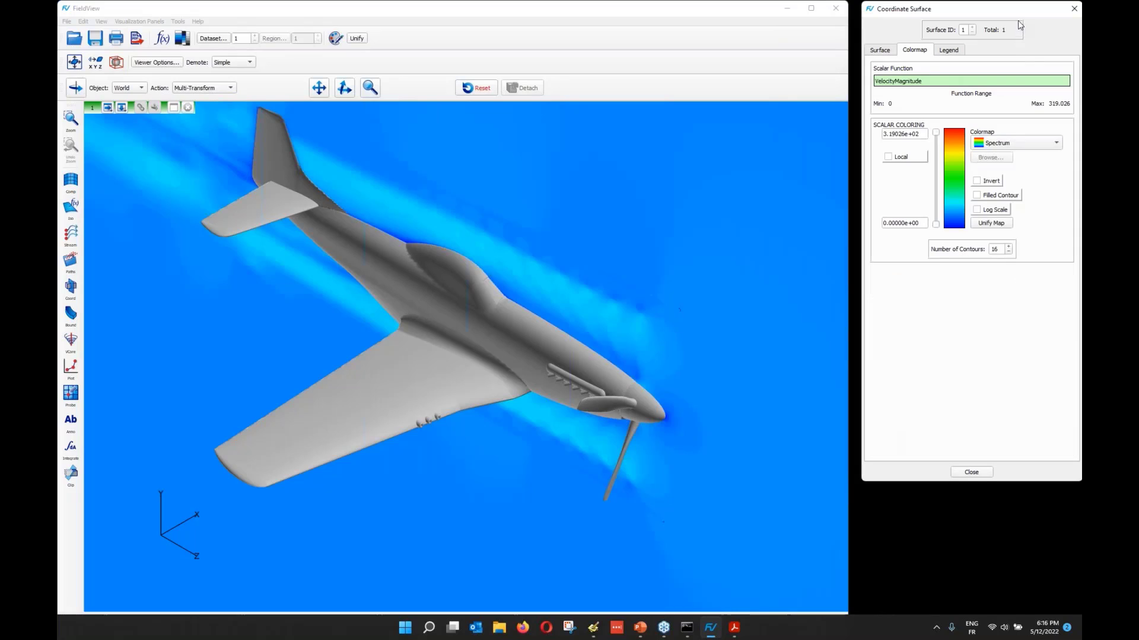
{"action": "left_click", "coordinate": [1032, 145]}
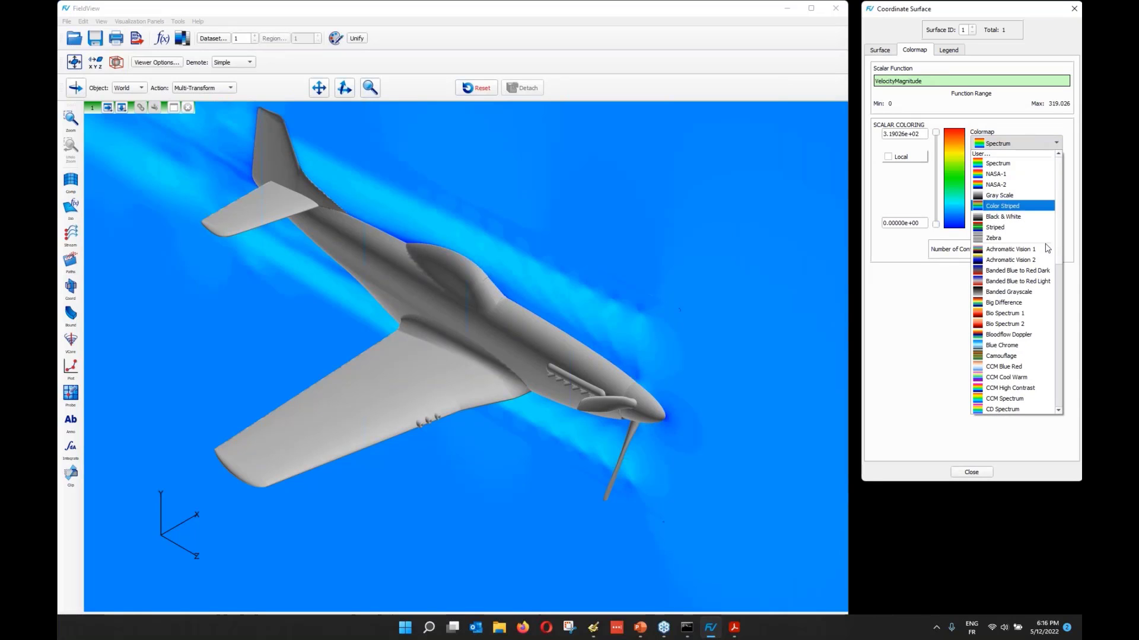
{"action": "scroll", "coordinate": [1033, 350], "scroll_direction": "down", "scroll_amount": 7}
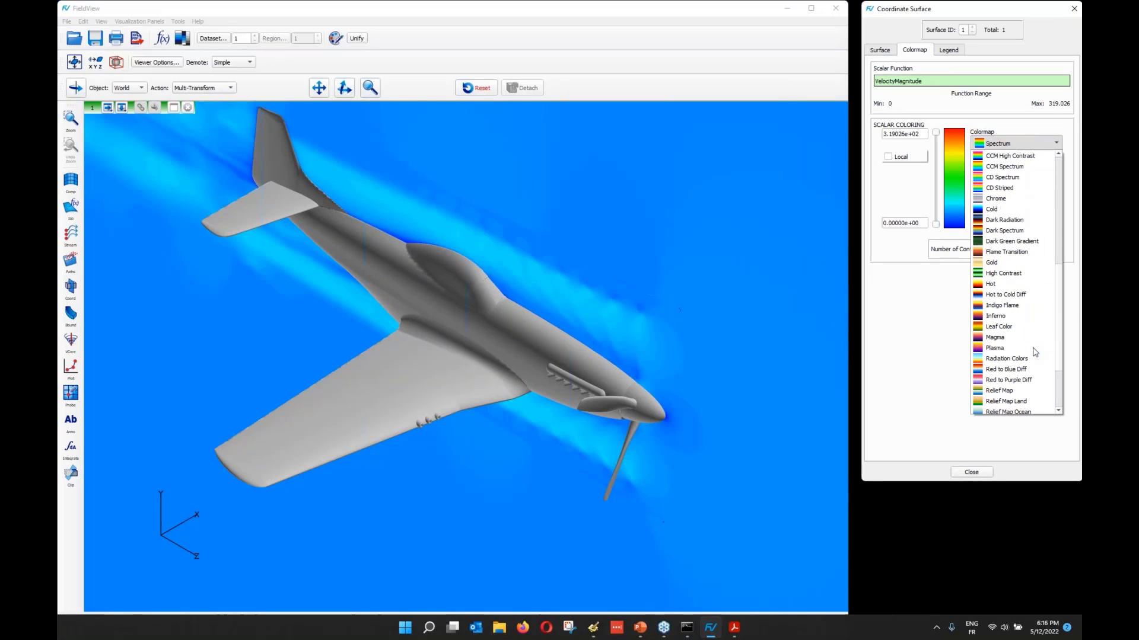
{"action": "scroll", "coordinate": [1035, 352], "scroll_direction": "down", "scroll_amount": 3}
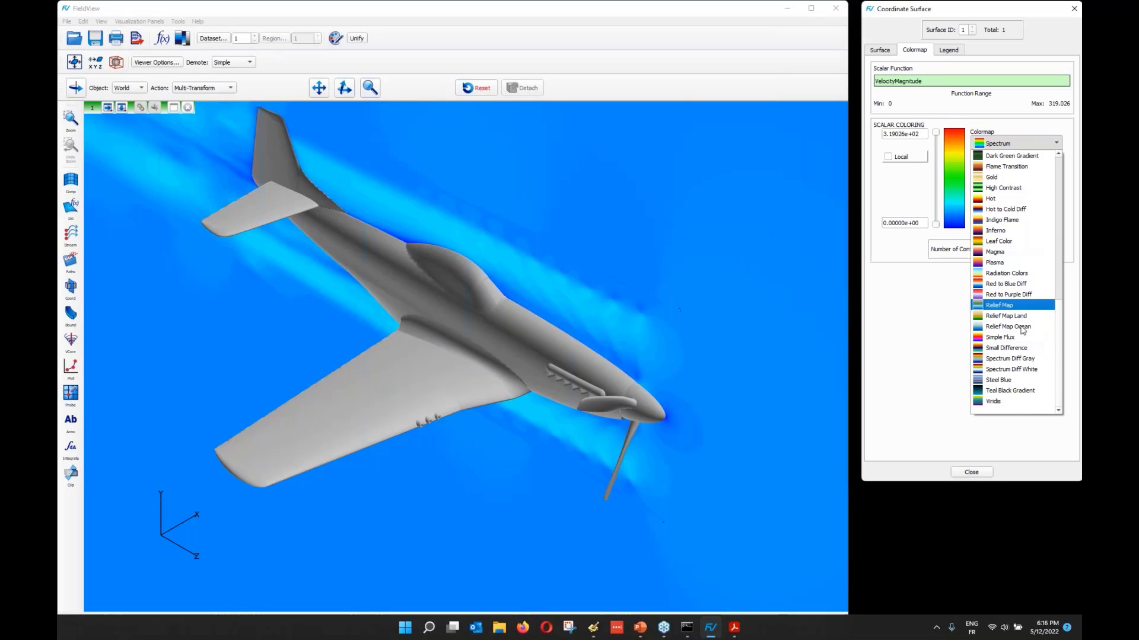
{"action": "left_click", "coordinate": [1017, 255]}
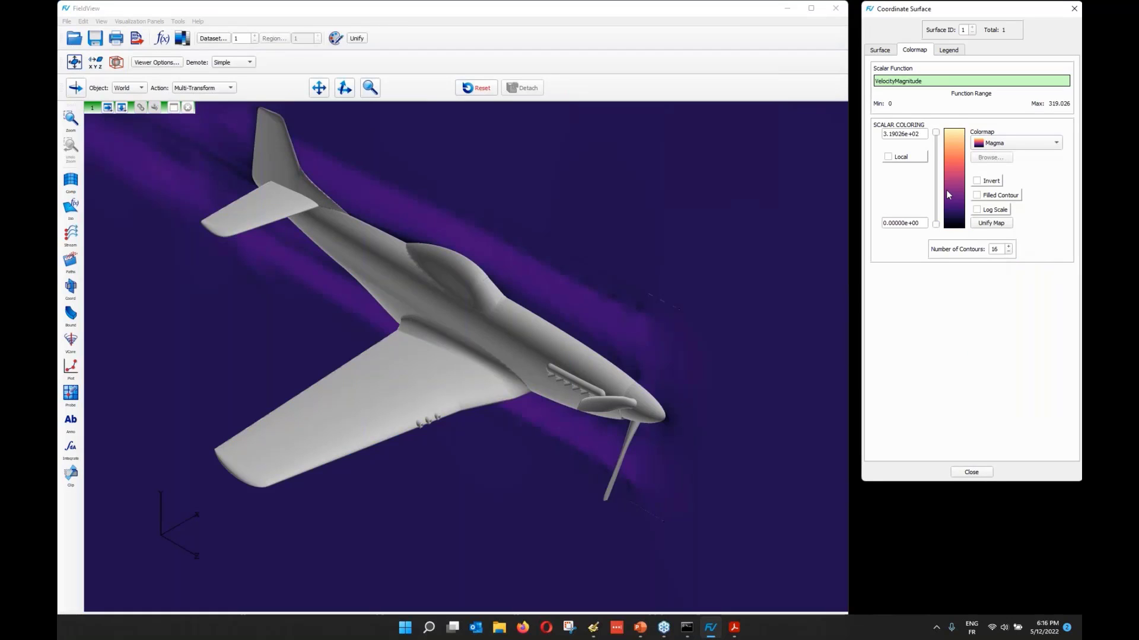
{"action": "left_click_drag", "start_coordinate": [935, 132], "coordinate": [937, 198]}
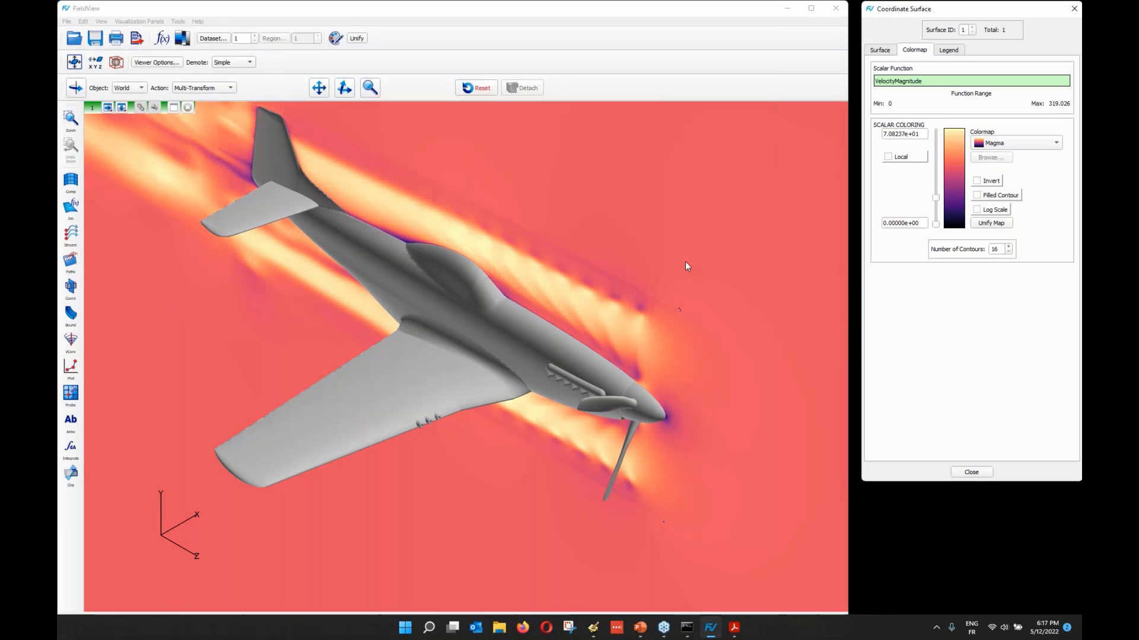
Step: Change the coordinate surface to a Z plane and set its current position to -5
{"action": "left_click", "coordinate": [881, 57]}
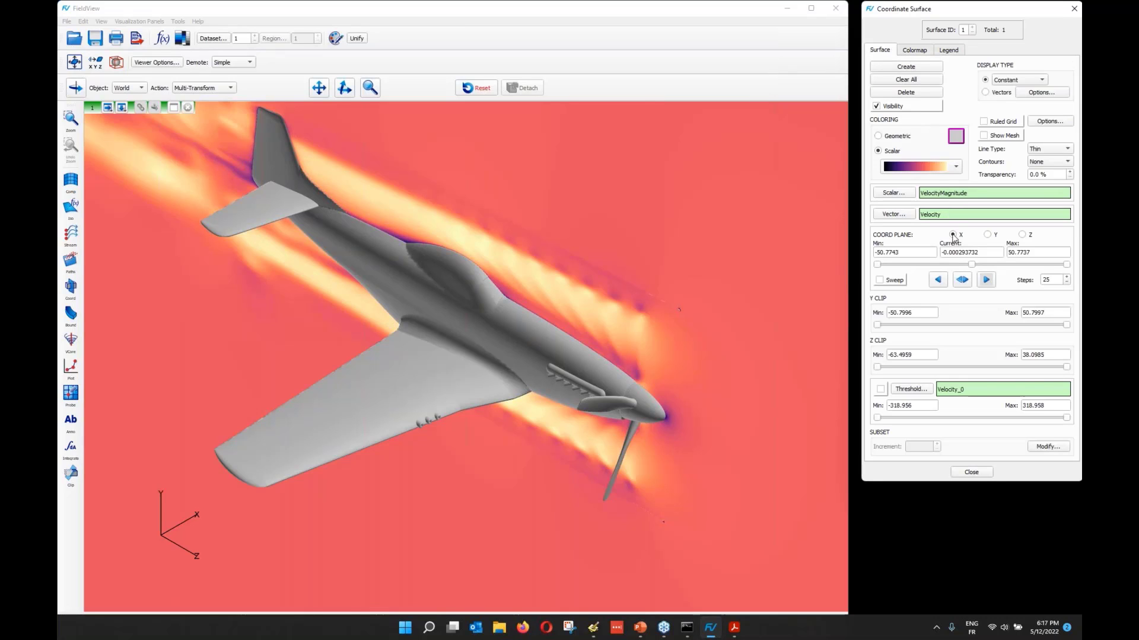
{"action": "left_click", "coordinate": [987, 234]}
{"action": "left_click", "coordinate": [1022, 236]}
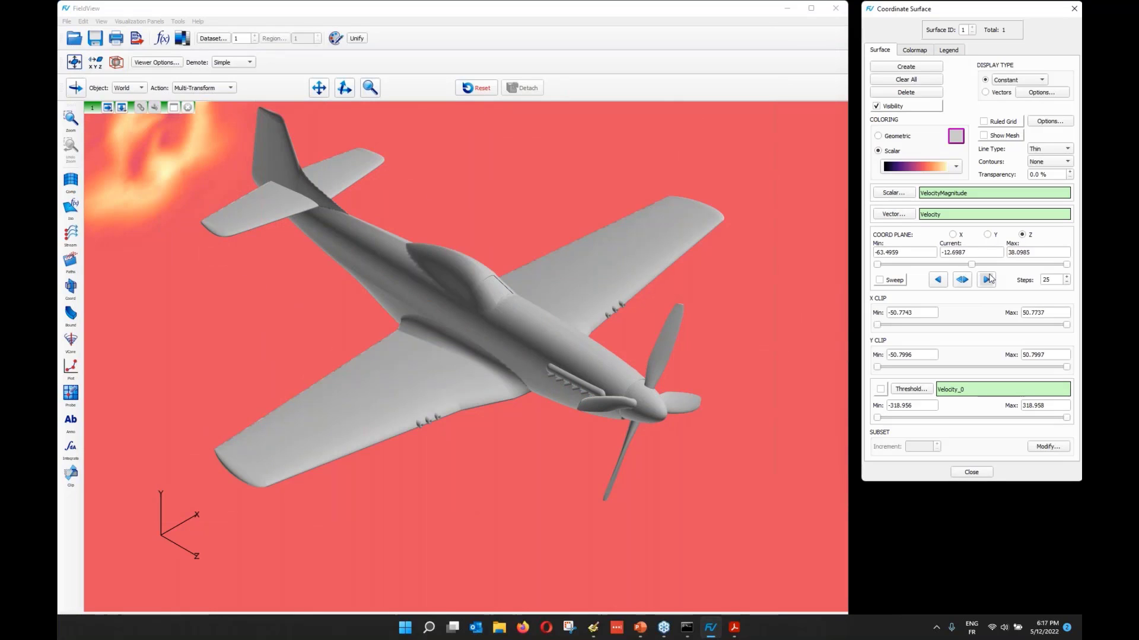
{"action": "left_click_drag", "start_coordinate": [971, 265], "coordinate": [982, 265]}
{"action": "left_click", "coordinate": [699, 221]}
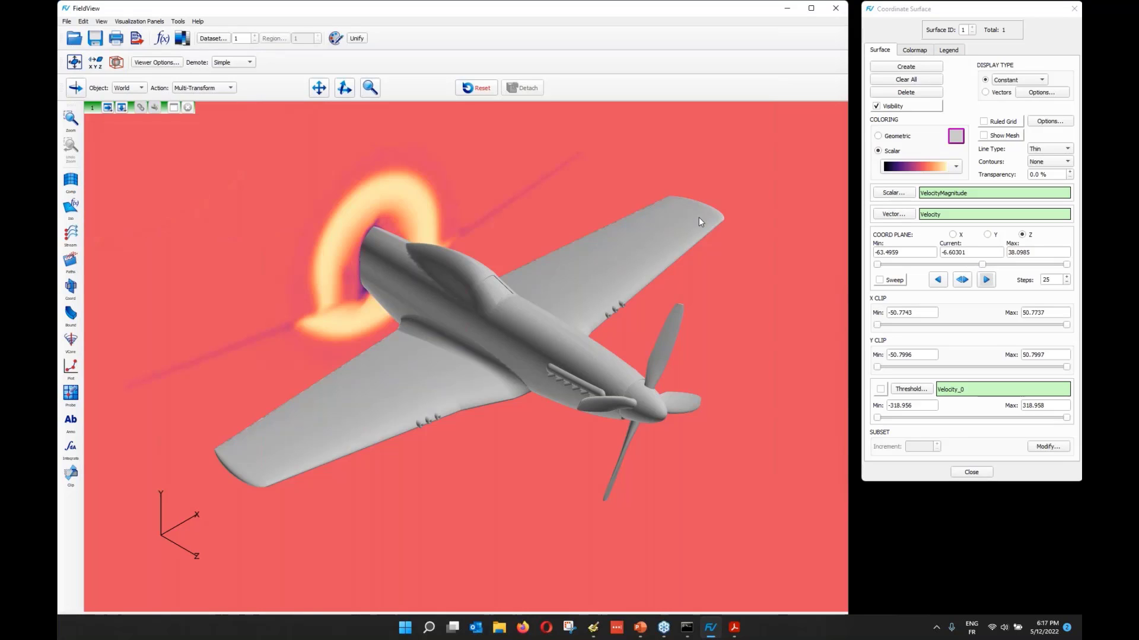
{"action": "right_click_drag", "start_coordinate": [698, 218], "coordinate": [698, 279]}
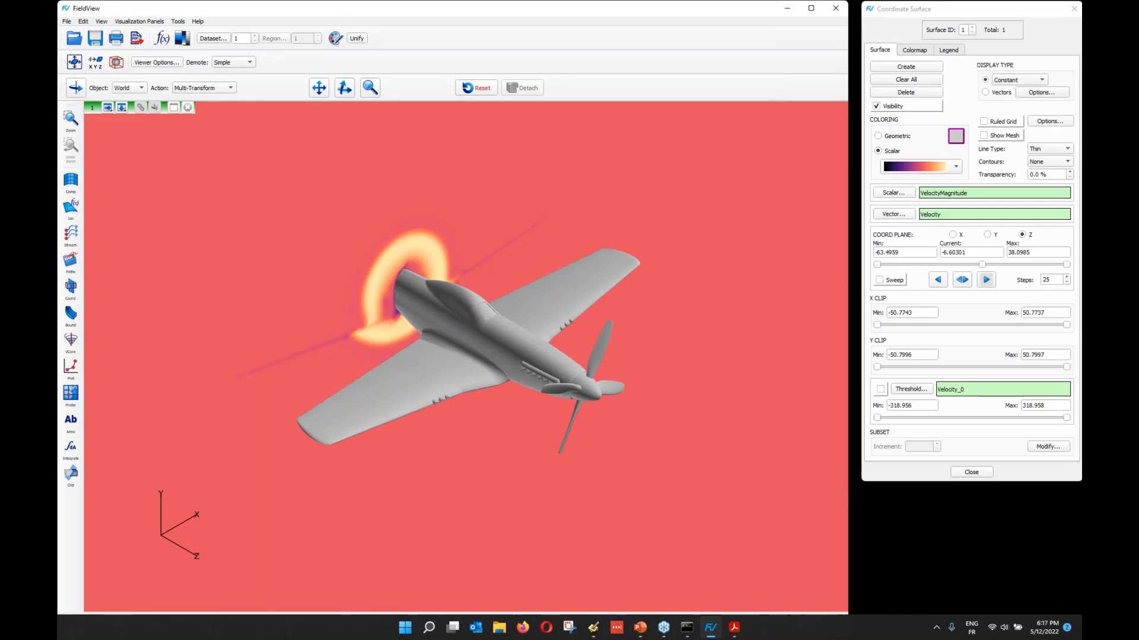
{"action": "left_click_drag", "start_coordinate": [982, 264], "coordinate": [985, 265]}
{"action": "double_click", "coordinate": [956, 252]}
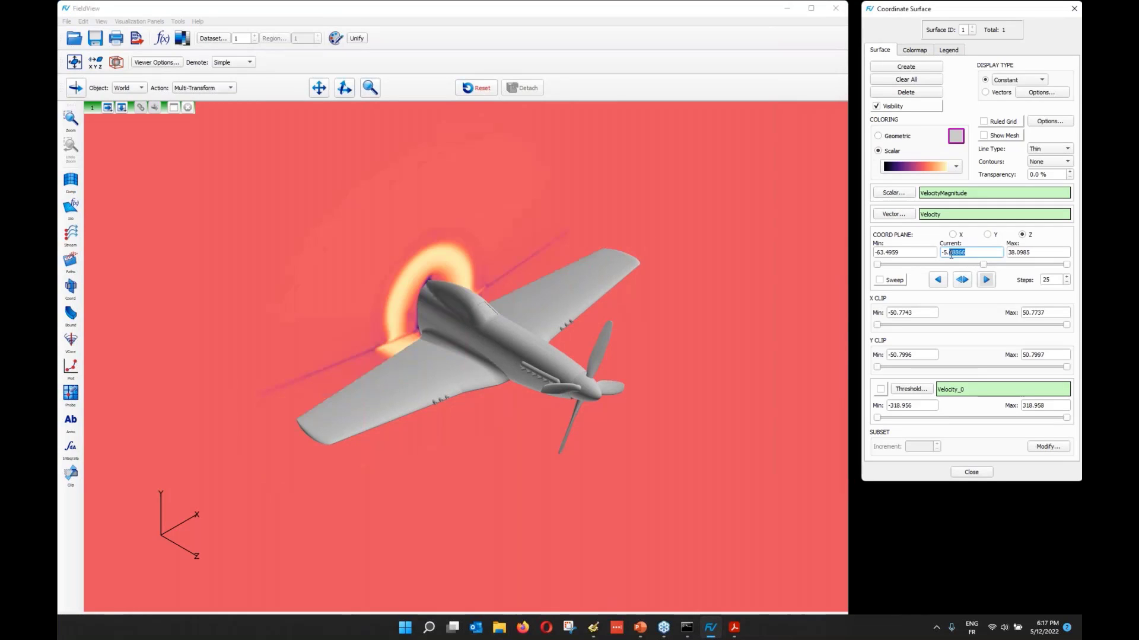
{"action": "key", "text": "BackSpace"}
{"action": "key", "text": "Return"}
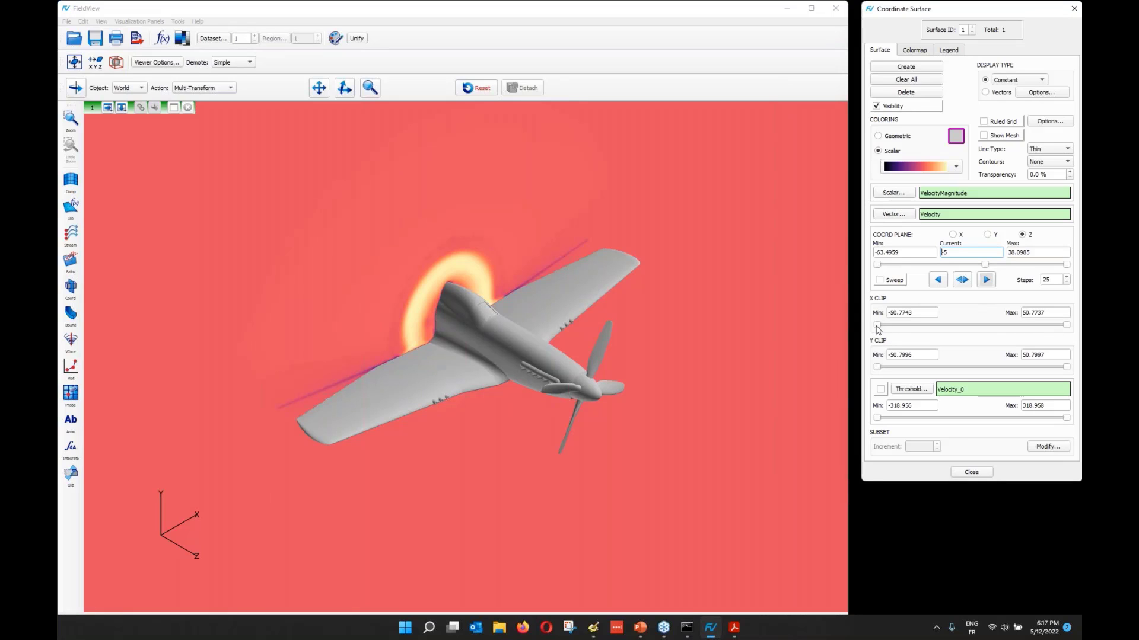
Step: Clip the Z plane in the X direction from -6 to 6
{"action": "mouse_move", "coordinate": [877, 326]}
{"action": "left_mouse_down"}
{"action": "mouse_move", "coordinate": [961, 328]}
{"action": "mouse_move", "coordinate": [880, 315]}
{"action": "left_mouse_up"}
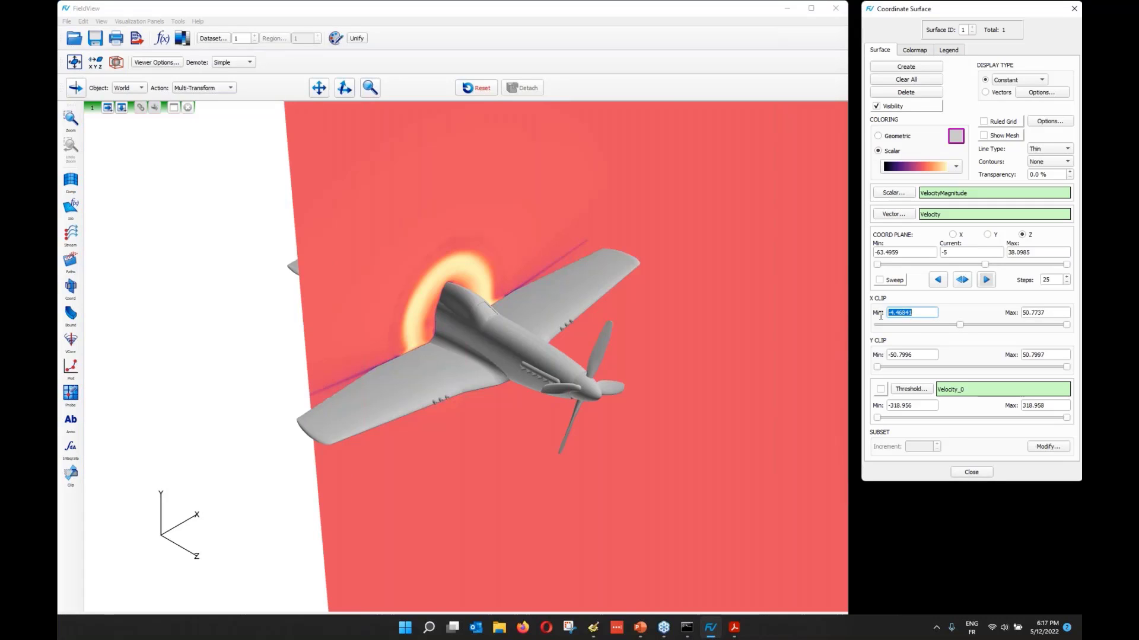
{"action": "type", "text": "-6"}
{"action": "key", "text": "Return"}
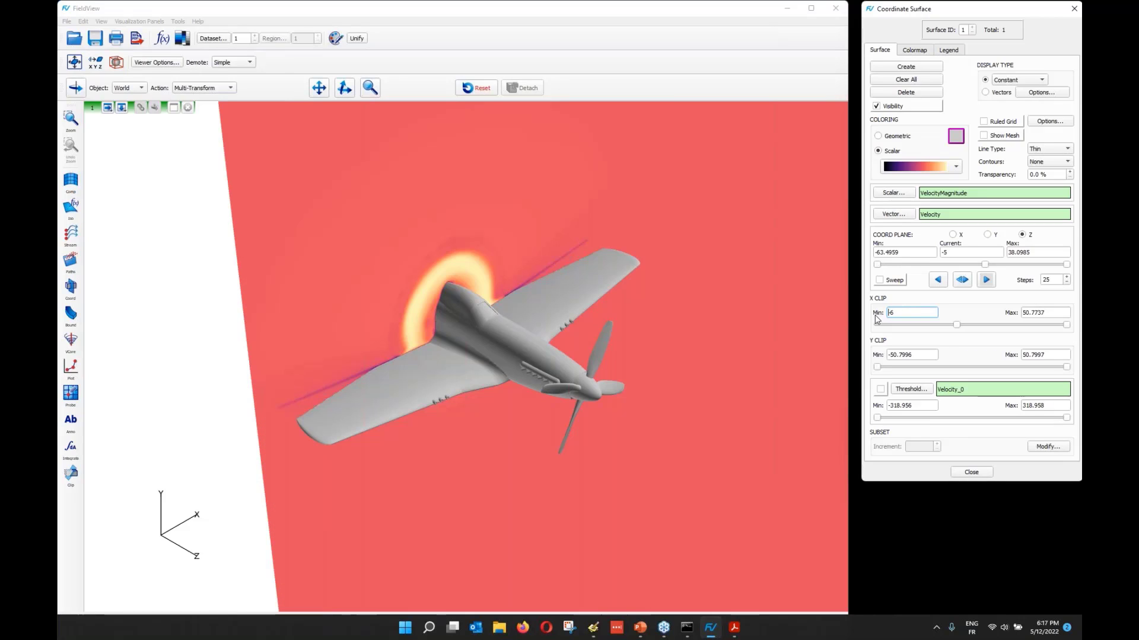
{"action": "left_click_drag", "start_coordinate": [1062, 312], "coordinate": [1013, 309]}
{"action": "type", "text": "5"}
{"action": "key", "text": "Return"}
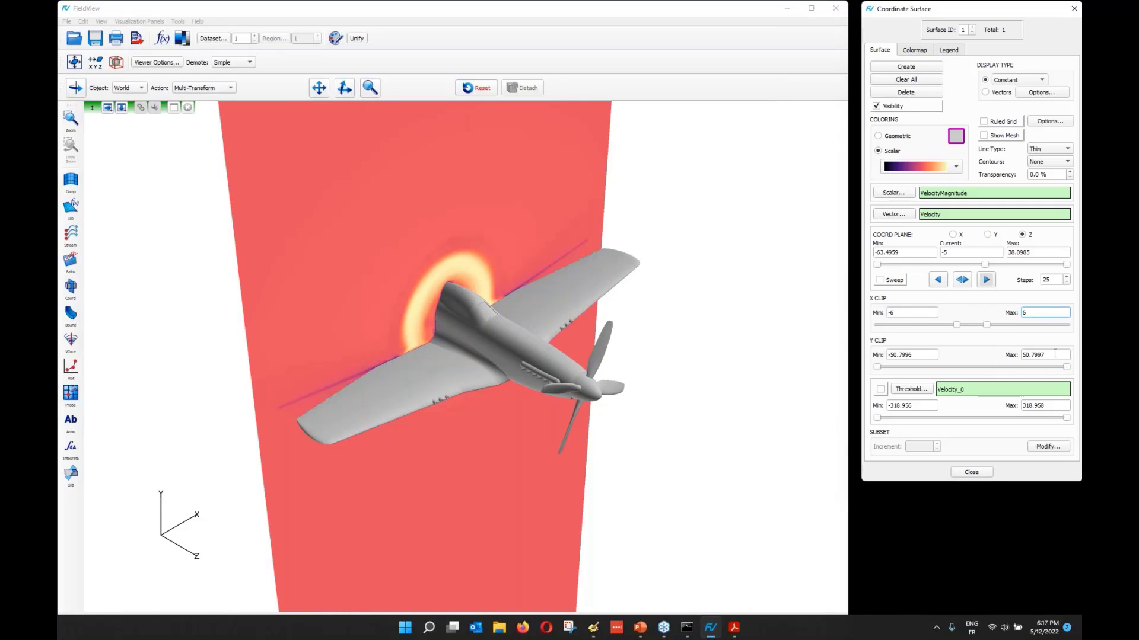
Step: Clip the Z plane in the Y direction from -2 to 2
{"action": "left_click_drag", "start_coordinate": [1054, 354], "coordinate": [1017, 354]}
{"action": "type", "text": "2"}
{"action": "key", "text": "Return"}
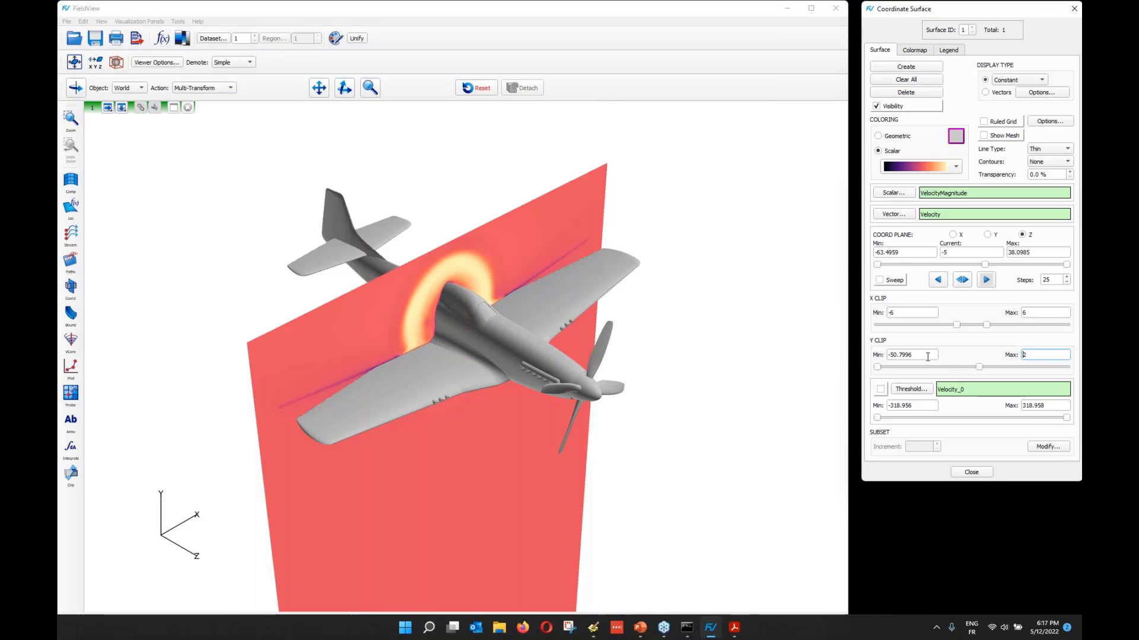
{"action": "left_click_drag", "start_coordinate": [927, 356], "coordinate": [861, 356]}
{"action": "type", "text": "-2"}
{"action": "key", "text": "Return"}
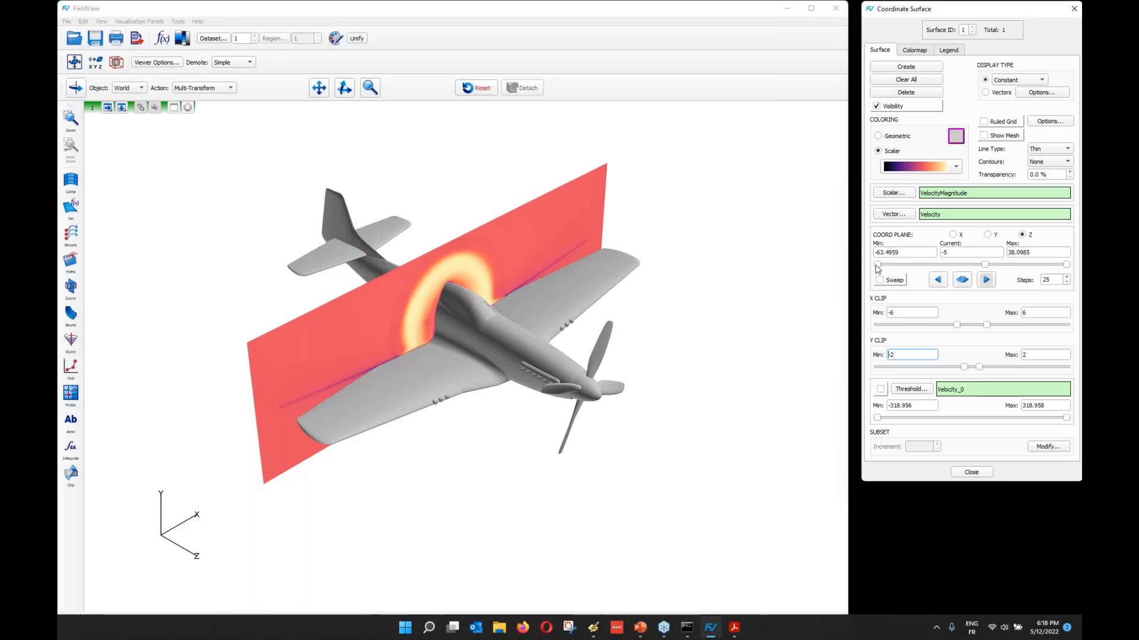
Step: Limit the Z plane's sweep range to the aircraft, from about -11.58 to about -0.30
{"action": "left_click_drag", "start_coordinate": [986, 265], "coordinate": [973, 265]}
{"action": "left_click_drag", "start_coordinate": [877, 265], "coordinate": [994, 271]}
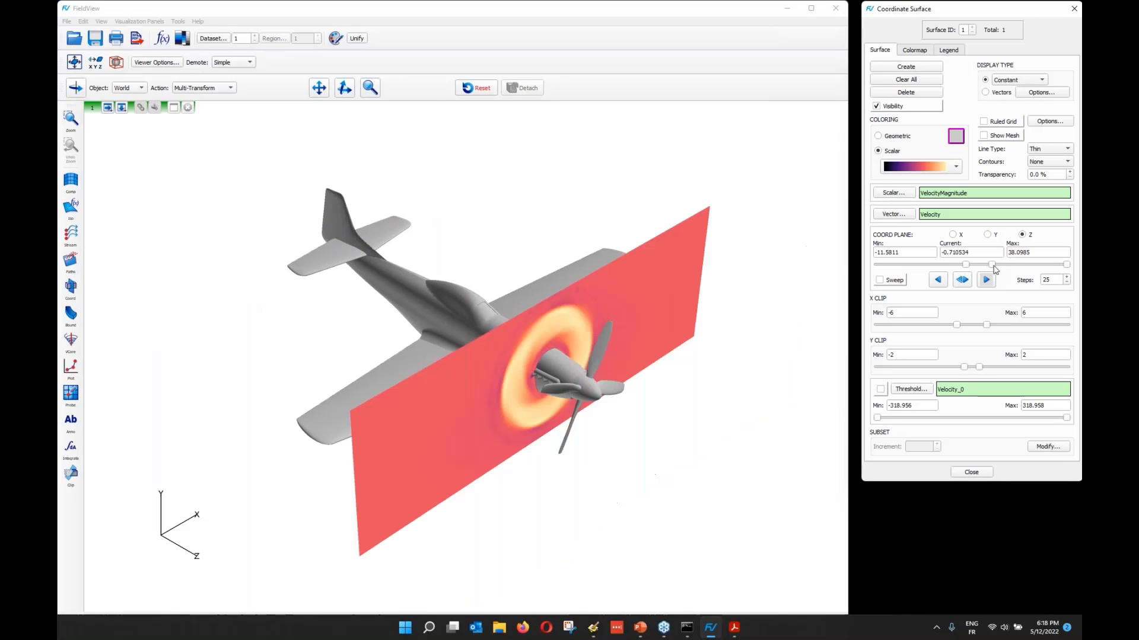
{"action": "left_click_drag", "start_coordinate": [1066, 266], "coordinate": [1001, 267]}
Step: Set the sweep to 50 steps and sweep the velocity plane along the aircraft
{"action": "left_click", "coordinate": [962, 279]}
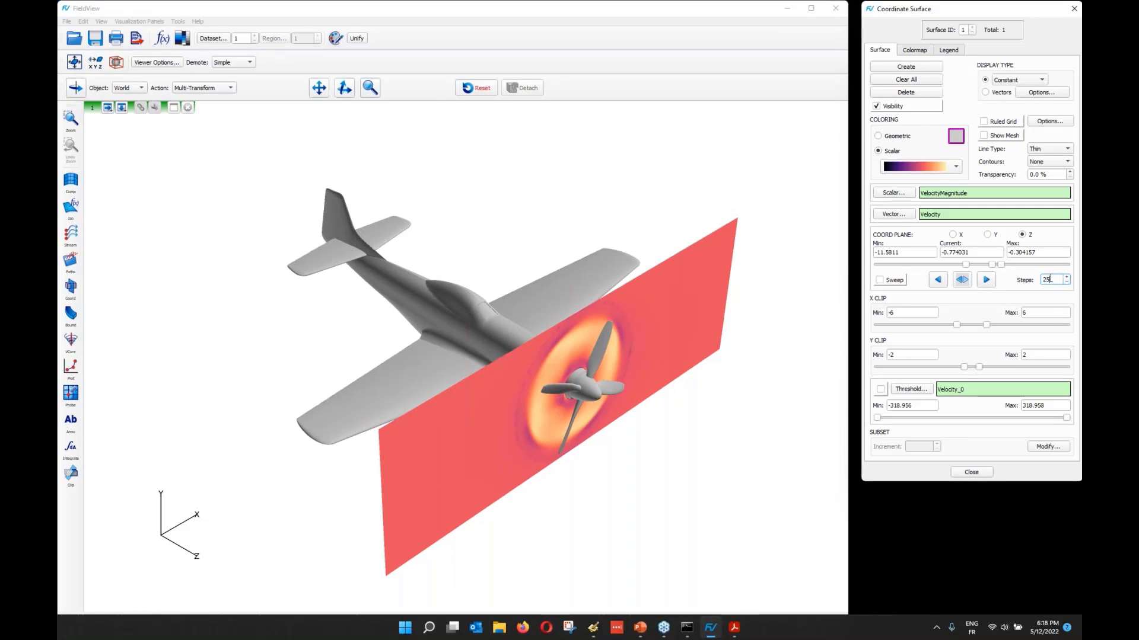
{"action": "double_click", "coordinate": [1047, 279]}
{"action": "type", "text": "50"}
{"action": "key", "text": "Return"}
{"action": "left_click", "coordinate": [892, 284]}
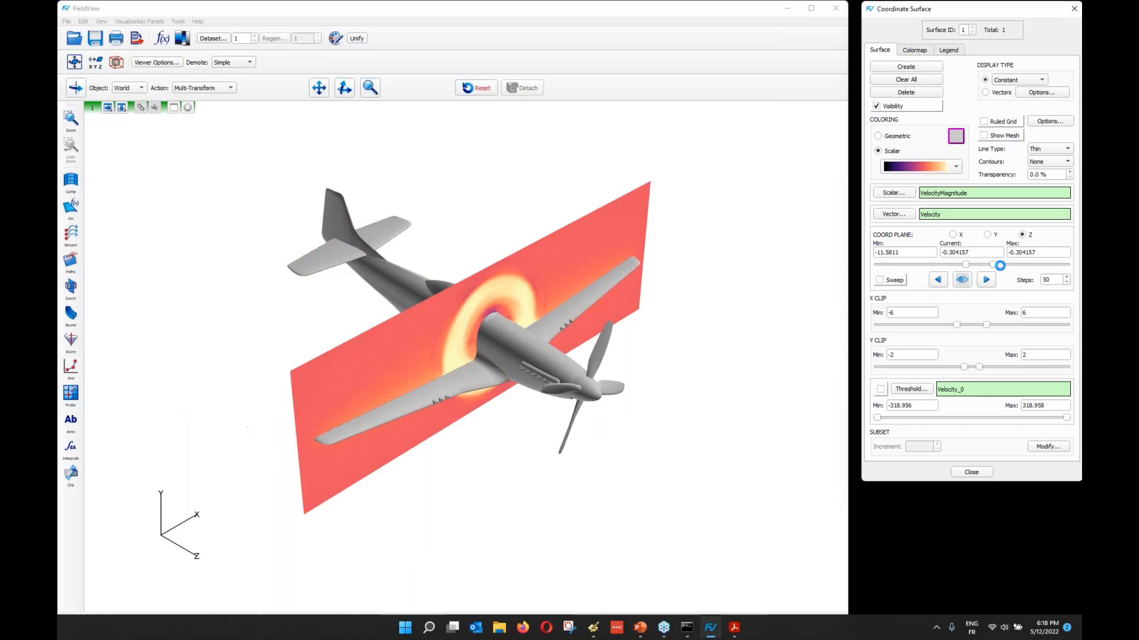
{"action": "left_click", "coordinate": [892, 284]}
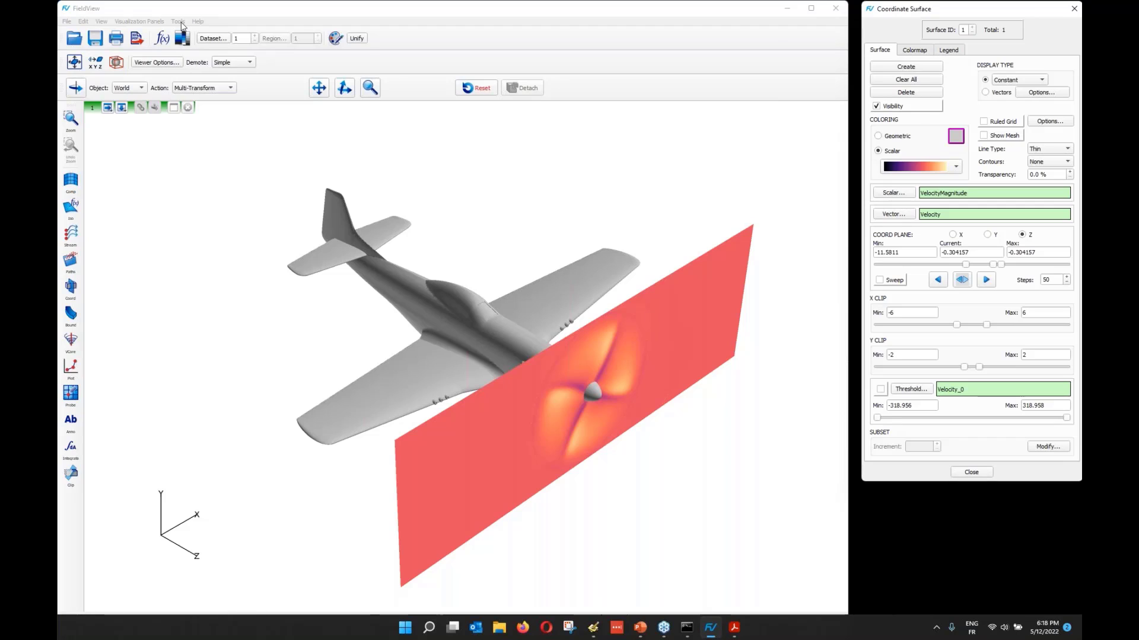
Step: Enable flipbook build mode, accept the size warning, and build a flipbook of the velocity plane's 50-step sweep
{"action": "left_click", "coordinate": [178, 22]}
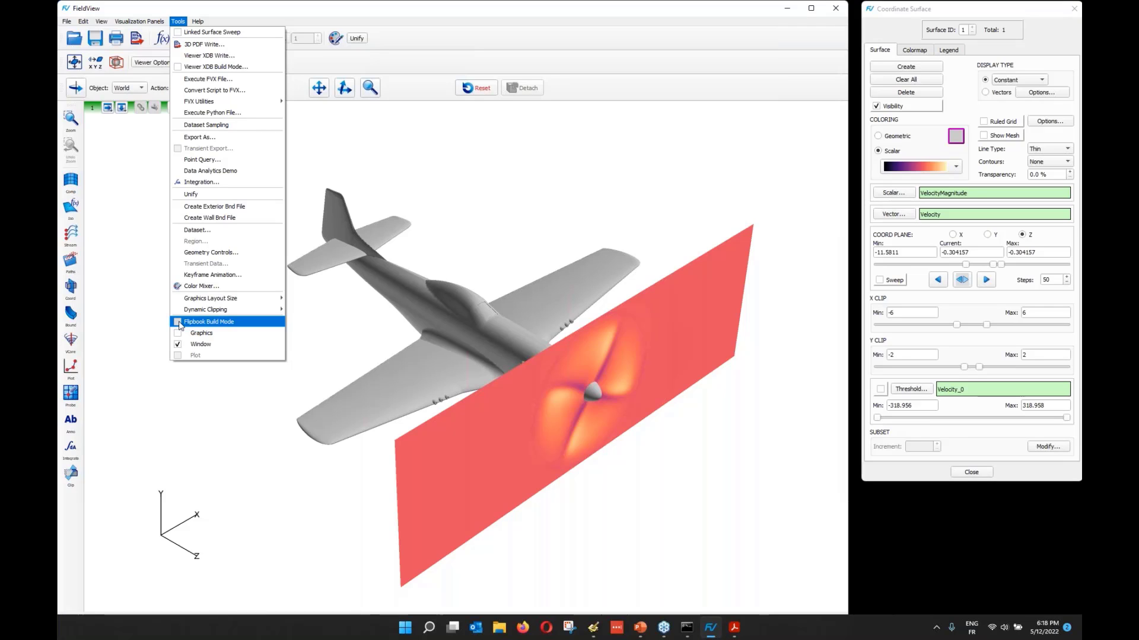
{"action": "left_click", "coordinate": [179, 324]}
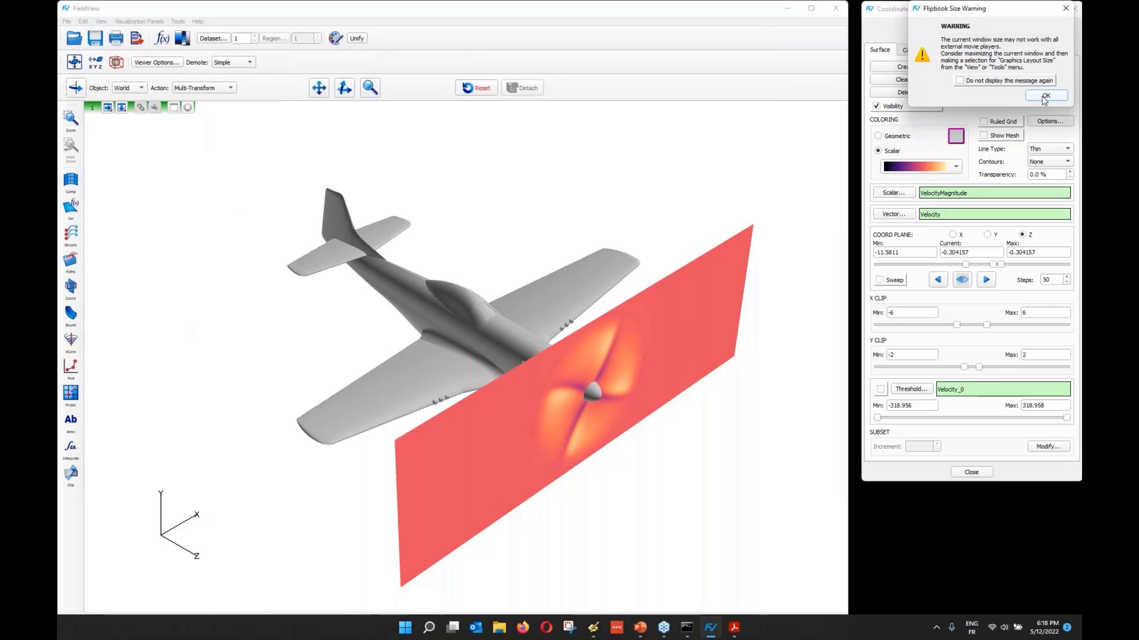
{"action": "left_click", "coordinate": [1045, 96]}
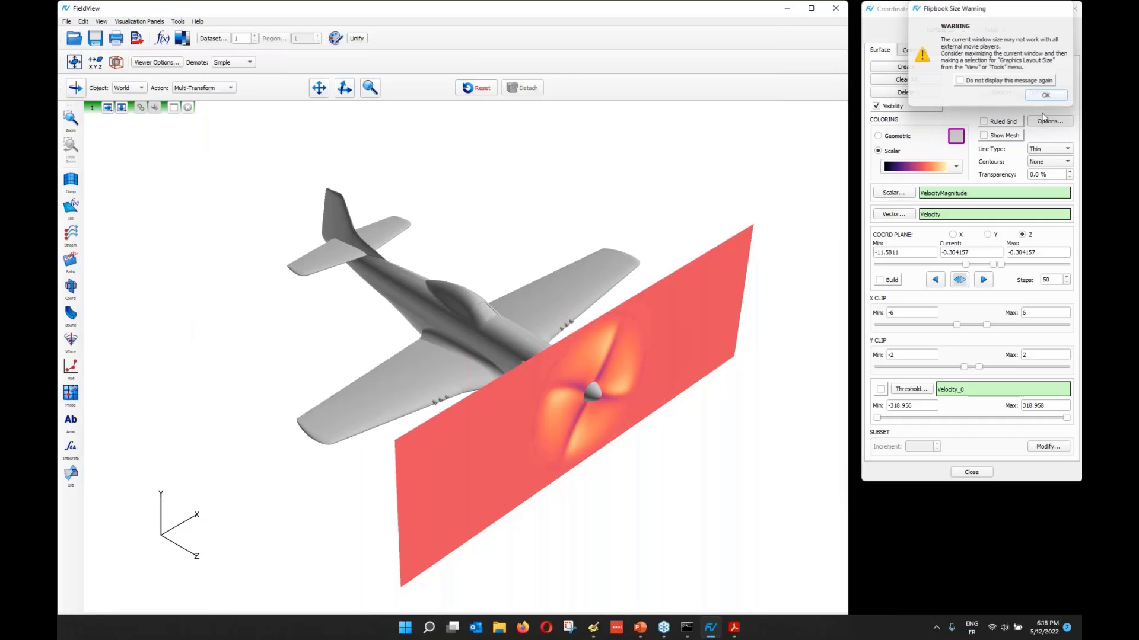
{"action": "left_click", "coordinate": [881, 282]}
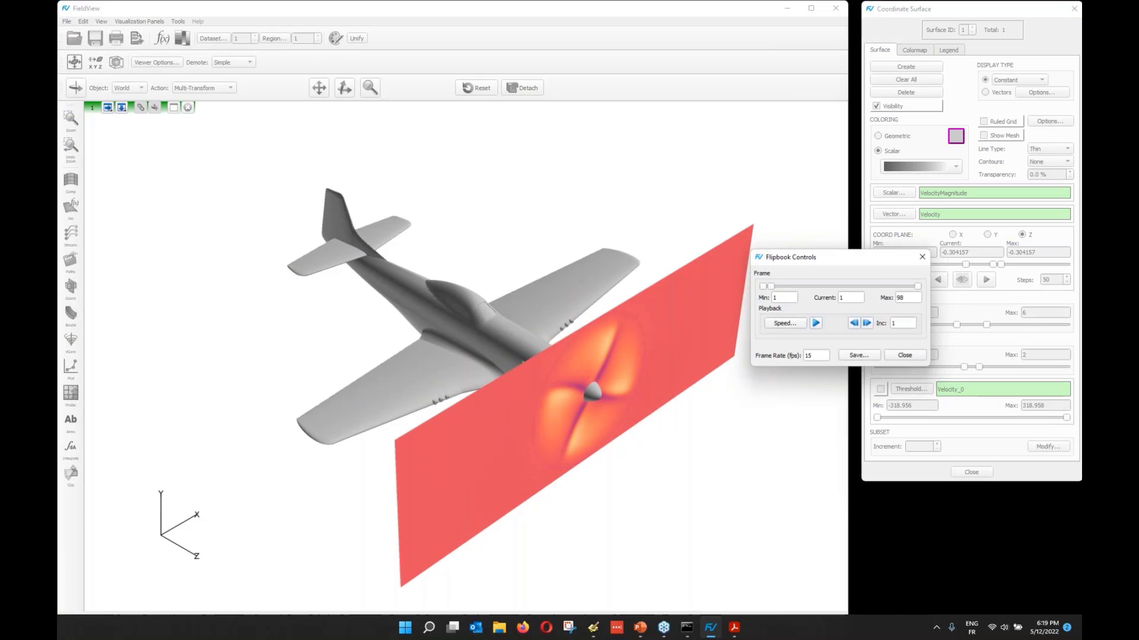
Step: Open the flipbook's MP4 save dialog, cancel it, and close the flipbook without saving
{"action": "left_click", "coordinate": [858, 356]}
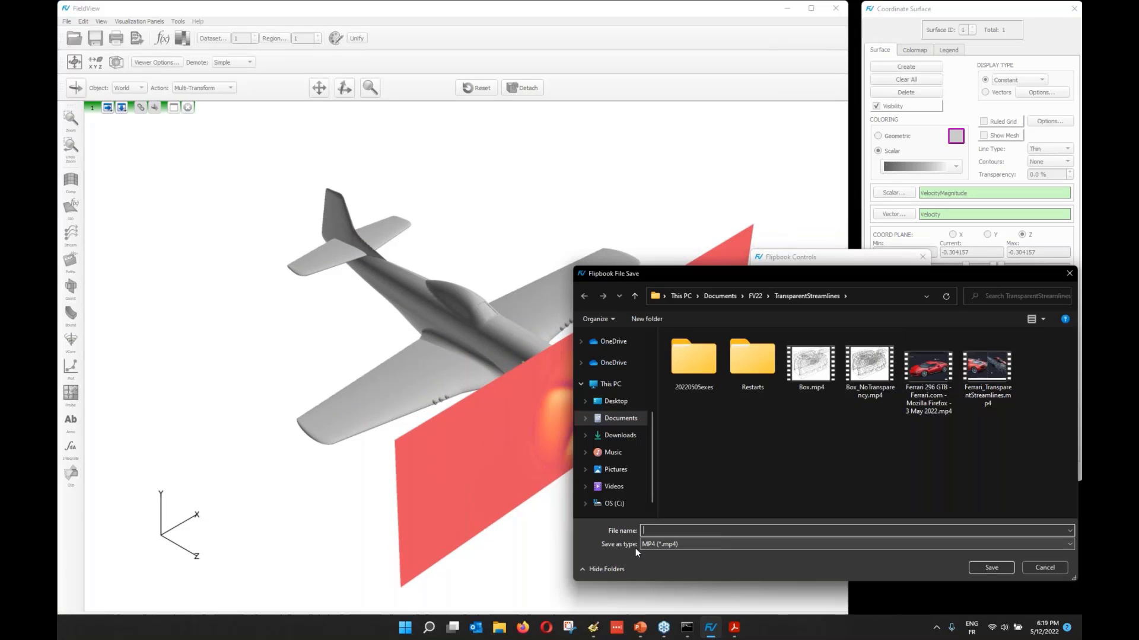
{"action": "left_click", "coordinate": [1060, 568]}
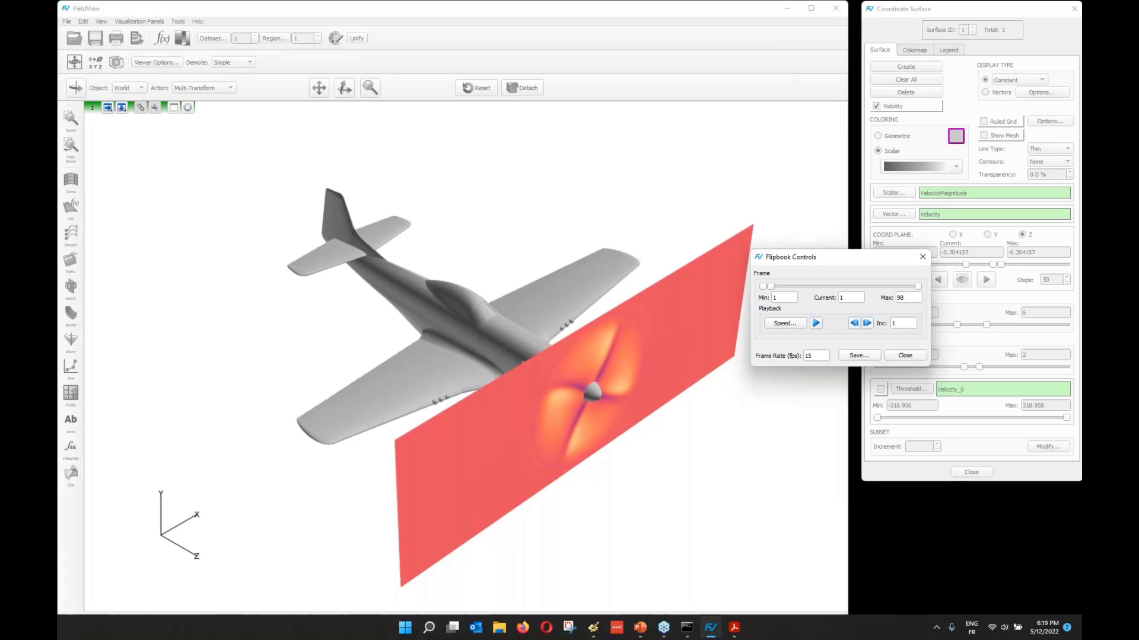
{"action": "left_click", "coordinate": [906, 356]}
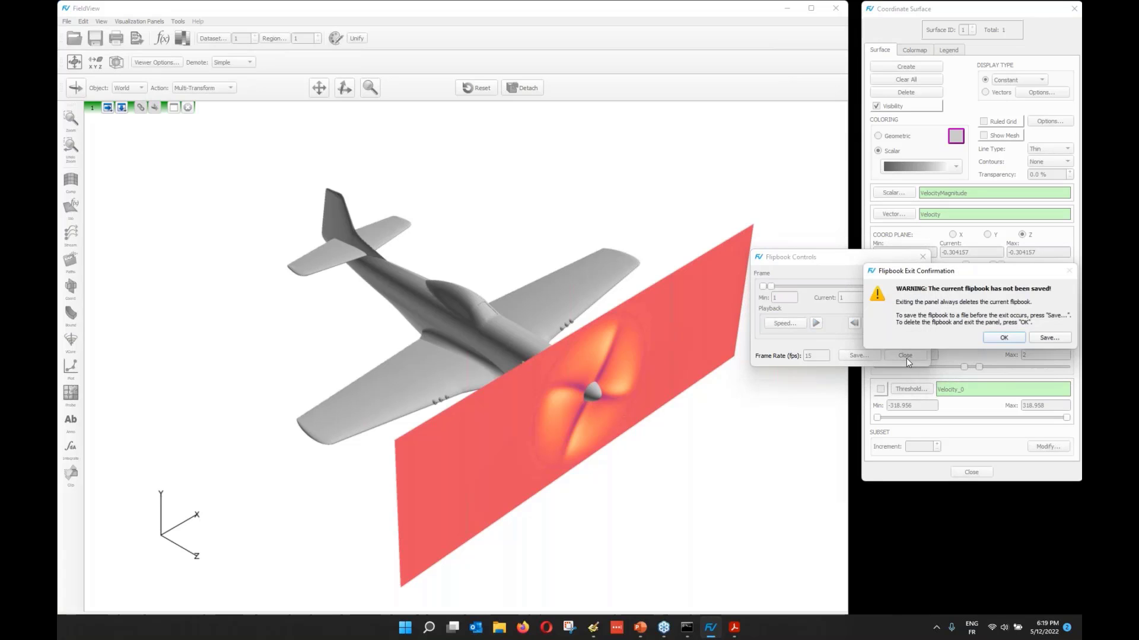
{"action": "left_click", "coordinate": [998, 339]}
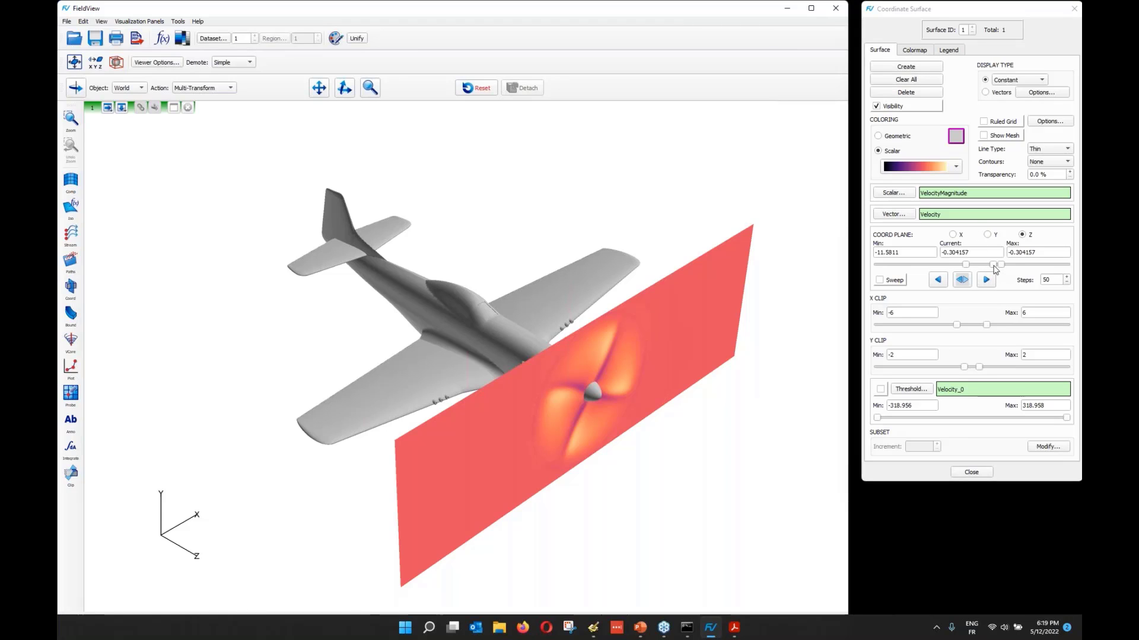
Step: Create two more velocity magnitude planes along the aircraft, at Z about -4.06 and -11.58
{"action": "left_click", "coordinate": [906, 67]}
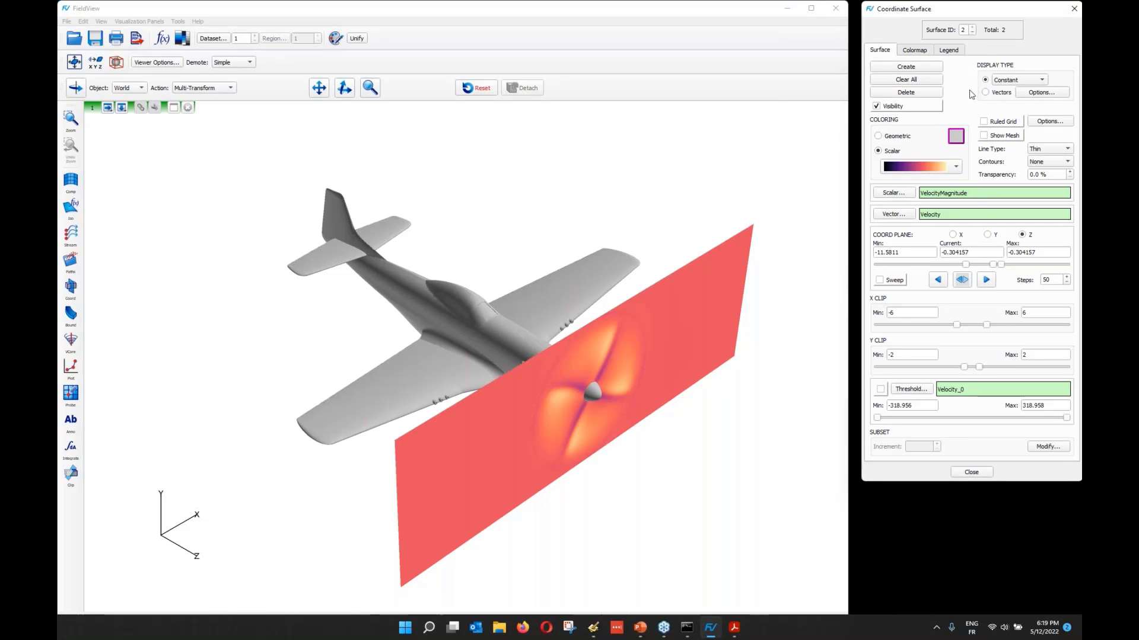
{"action": "left_click_drag", "start_coordinate": [1001, 265], "coordinate": [974, 268]}
{"action": "left_click", "coordinate": [909, 67]}
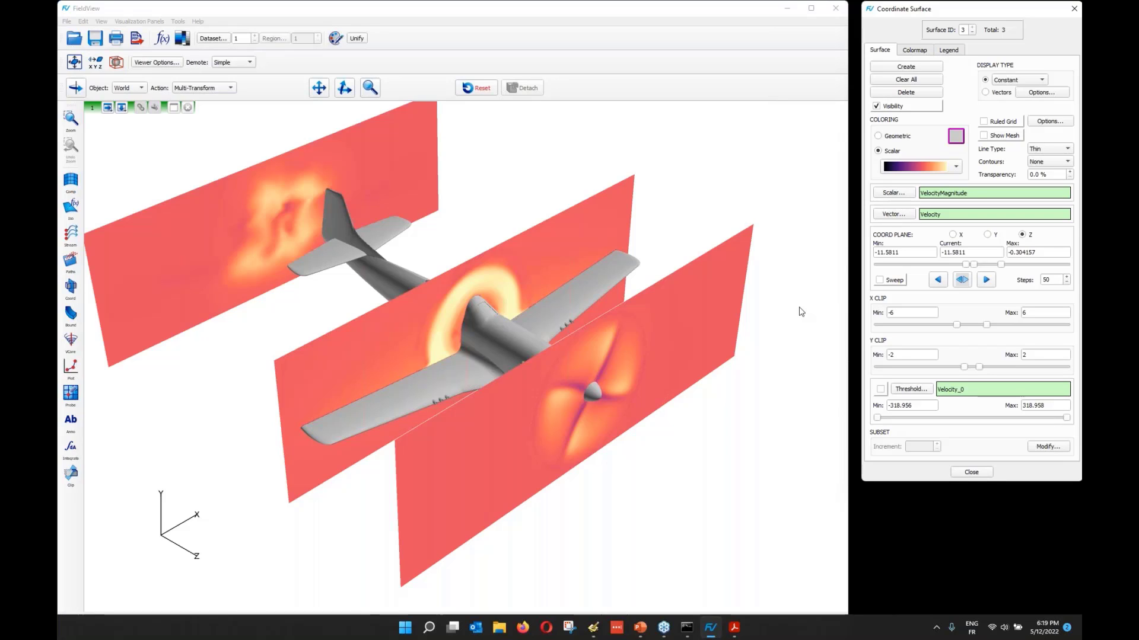
Step: Delete the velocity planes at the propeller and behind the tail, keeping only the one through the wings
{"action": "left_click", "coordinate": [720, 276]}
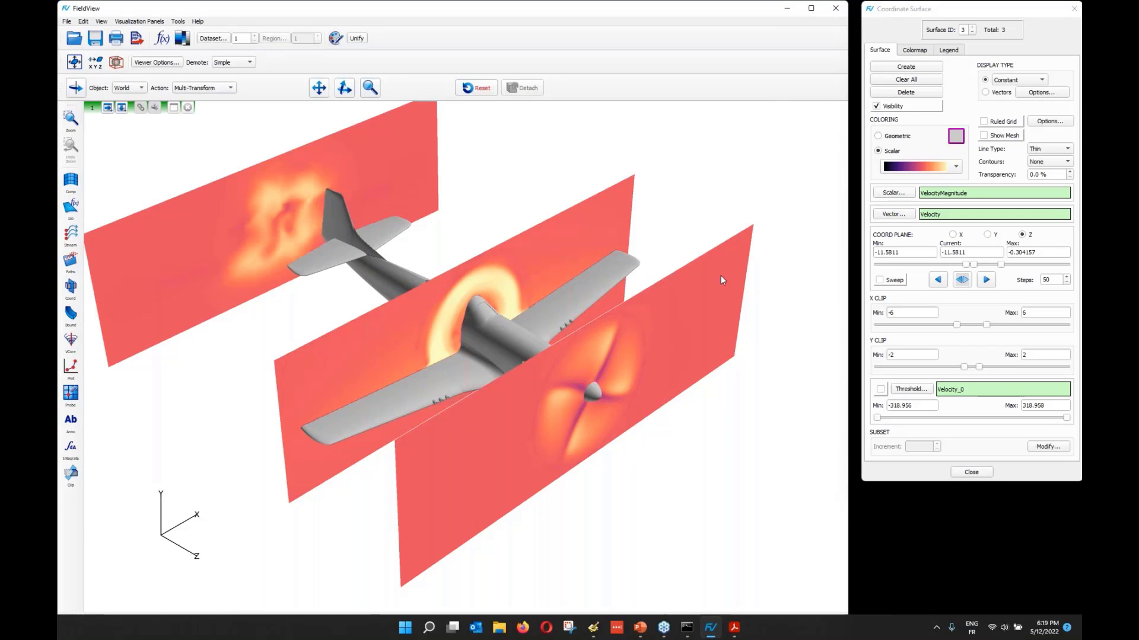
{"action": "left_click", "coordinate": [906, 92]}
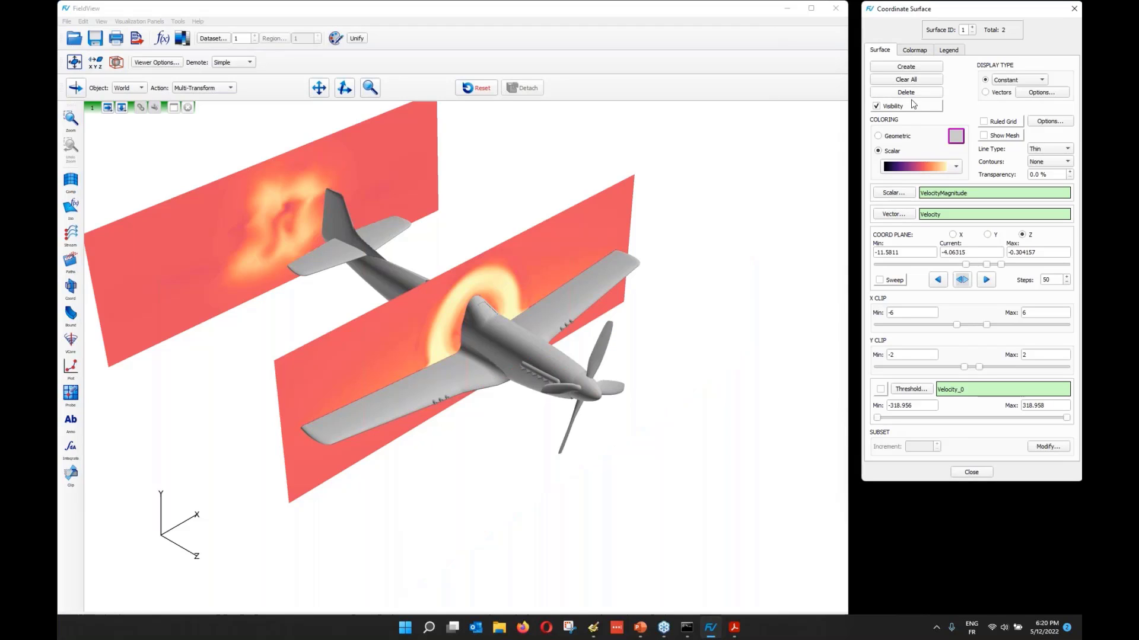
{"action": "left_click", "coordinate": [408, 138]}
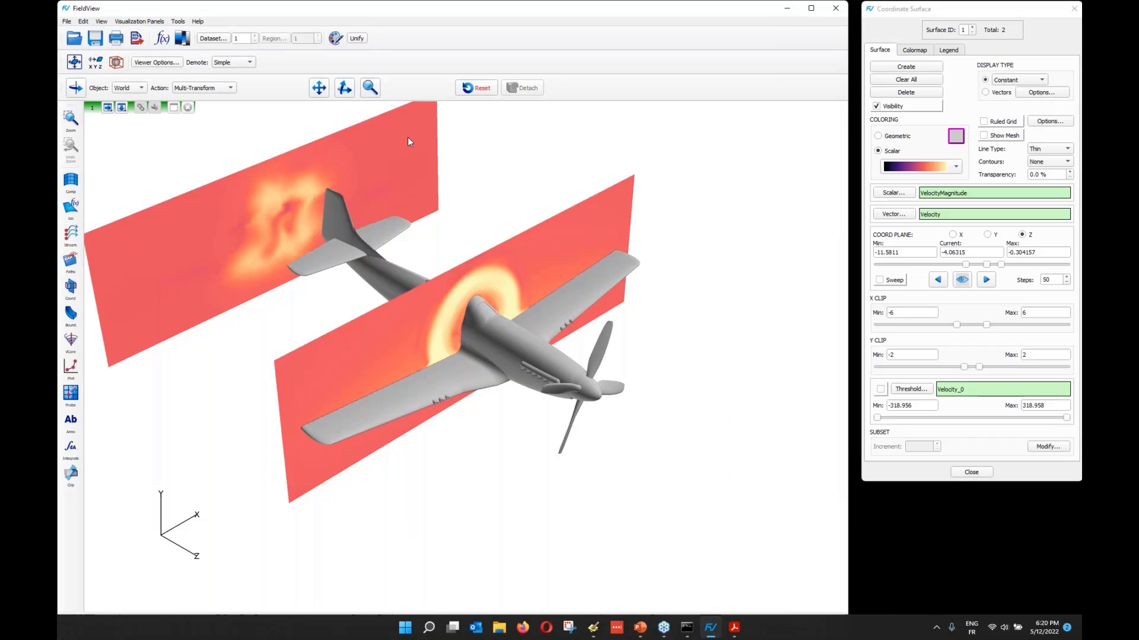
{"action": "double_click", "coordinate": [407, 138]}
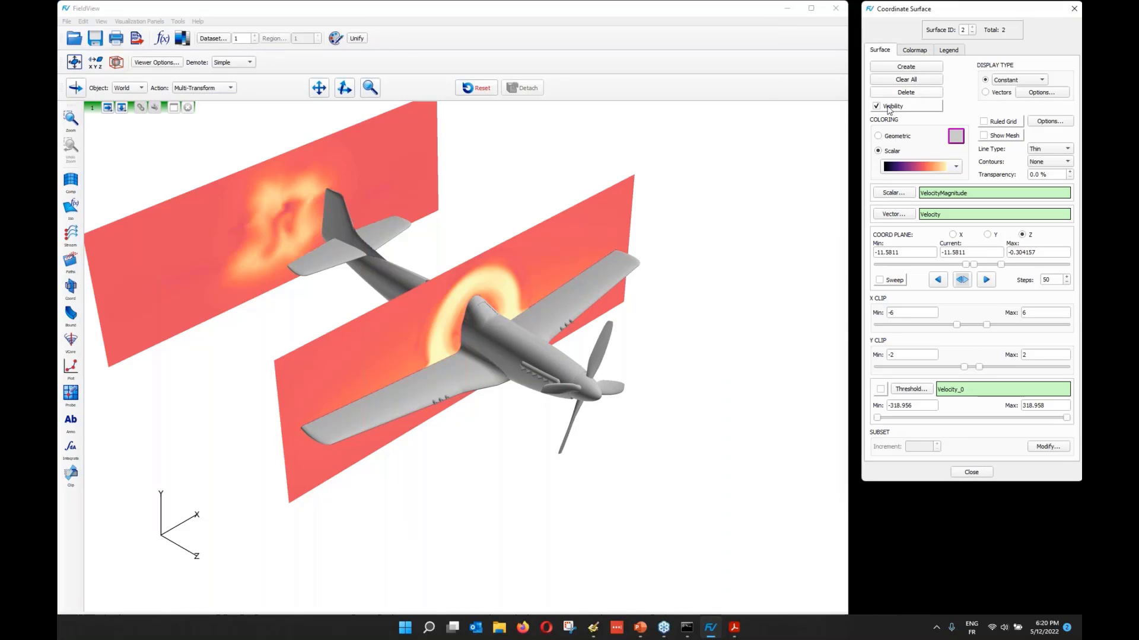
{"action": "left_click", "coordinate": [550, 305]}
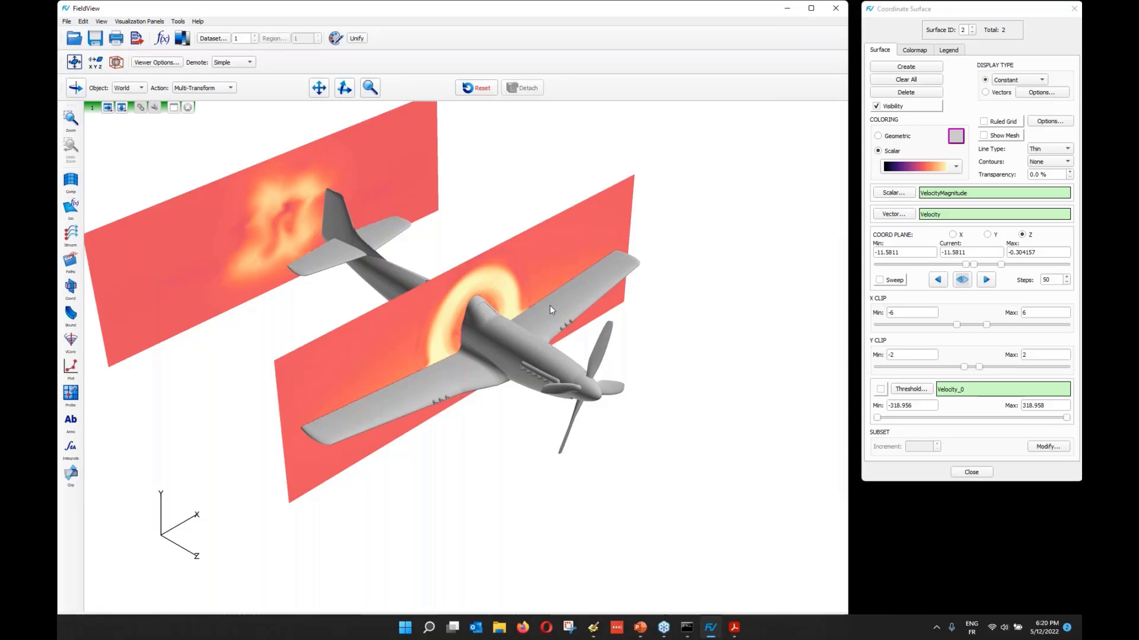
{"action": "double_click", "coordinate": [550, 305]}
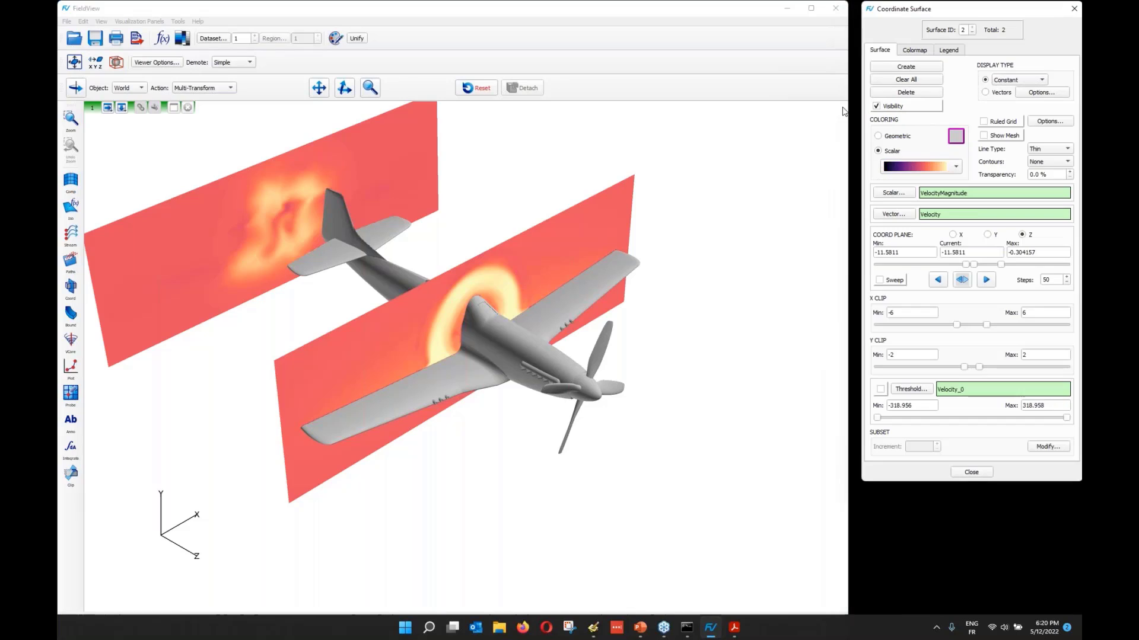
{"action": "left_click", "coordinate": [892, 92]}
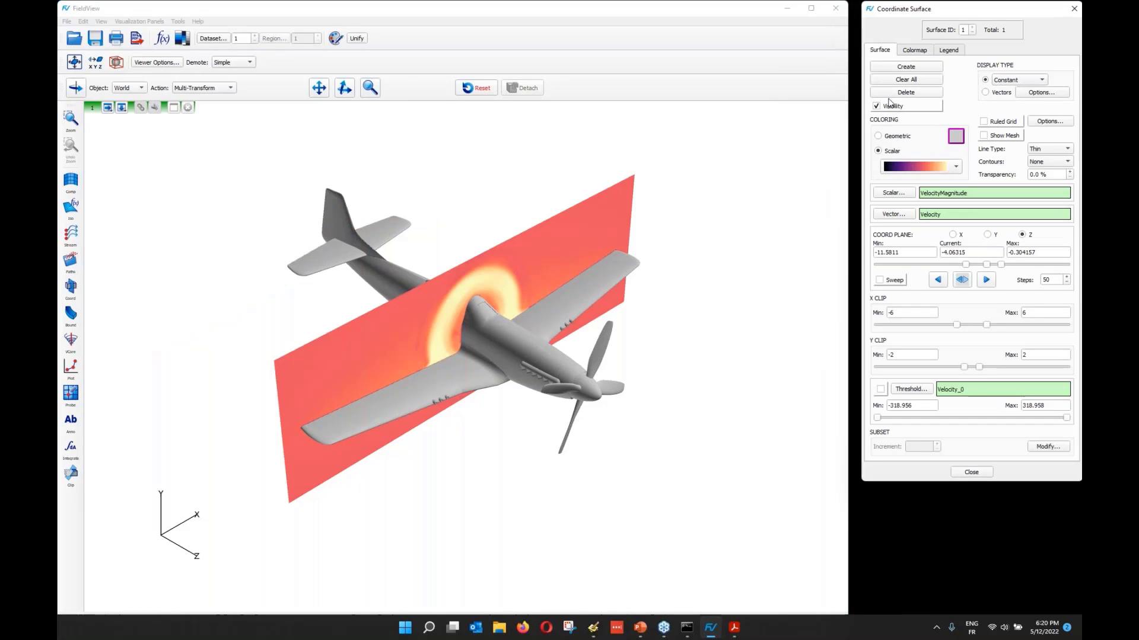
Step: Create a copy of the wing plane and move it away from the aircraft with surface-only transforms
{"action": "left_click", "coordinate": [905, 67]}
{"action": "left_click", "coordinate": [133, 93]}
{"action": "left_click", "coordinate": [125, 113]}
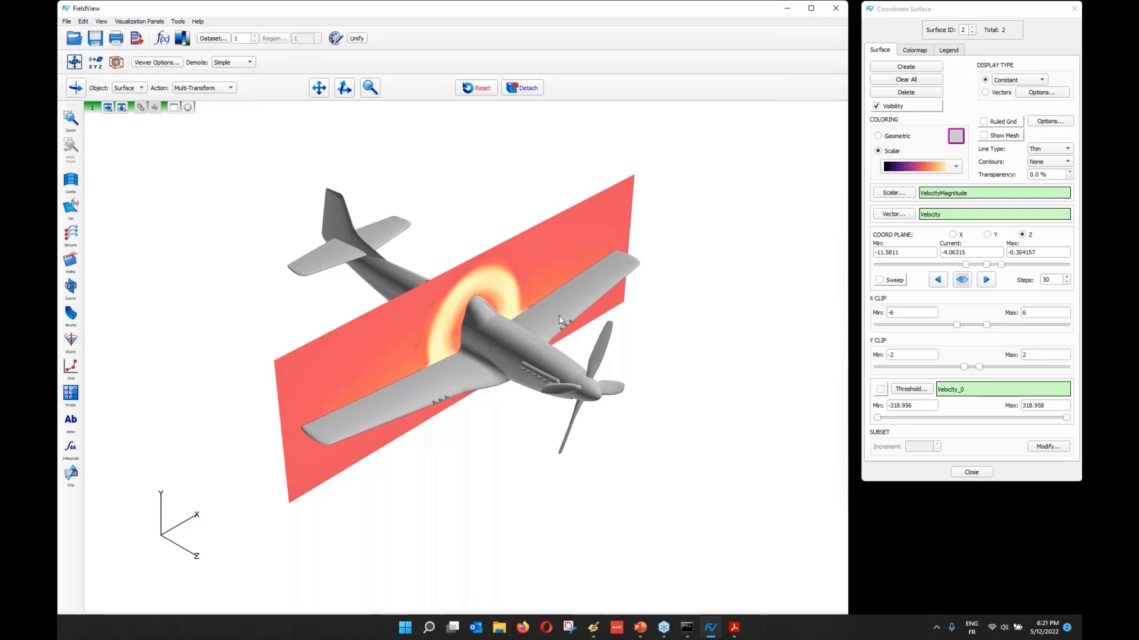
{"action": "left_click_drag", "start_coordinate": [300, 426], "coordinate": [160, 84]}
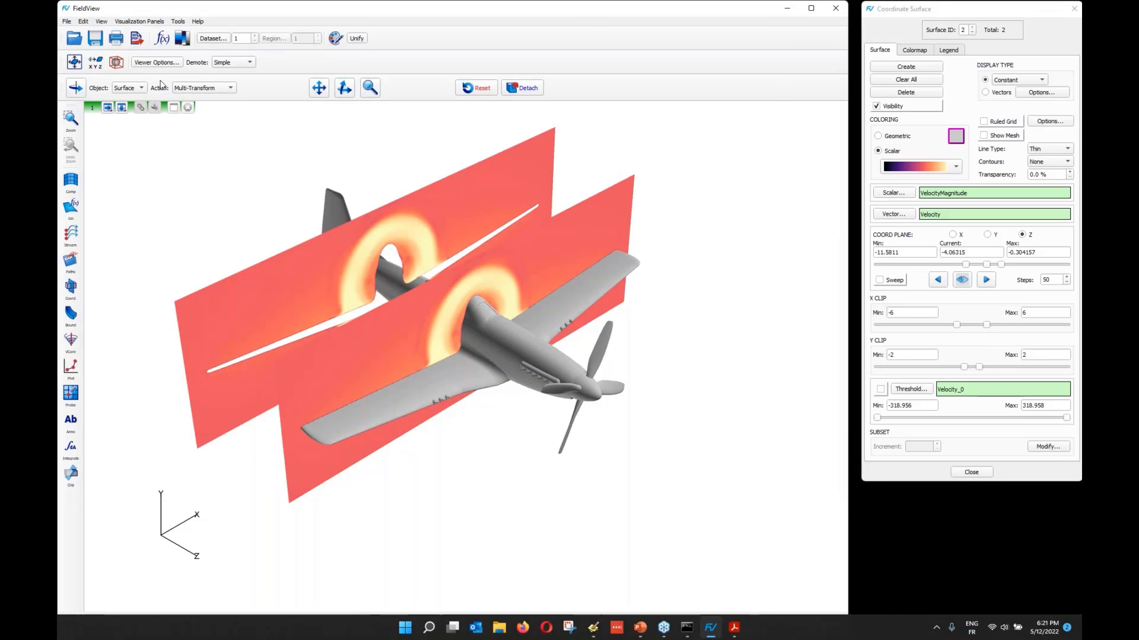
Step: View the model from +Z, position the copied plane above and to the left of the aircraft, and detach it from other transforms
{"action": "left_click", "coordinate": [95, 63]}
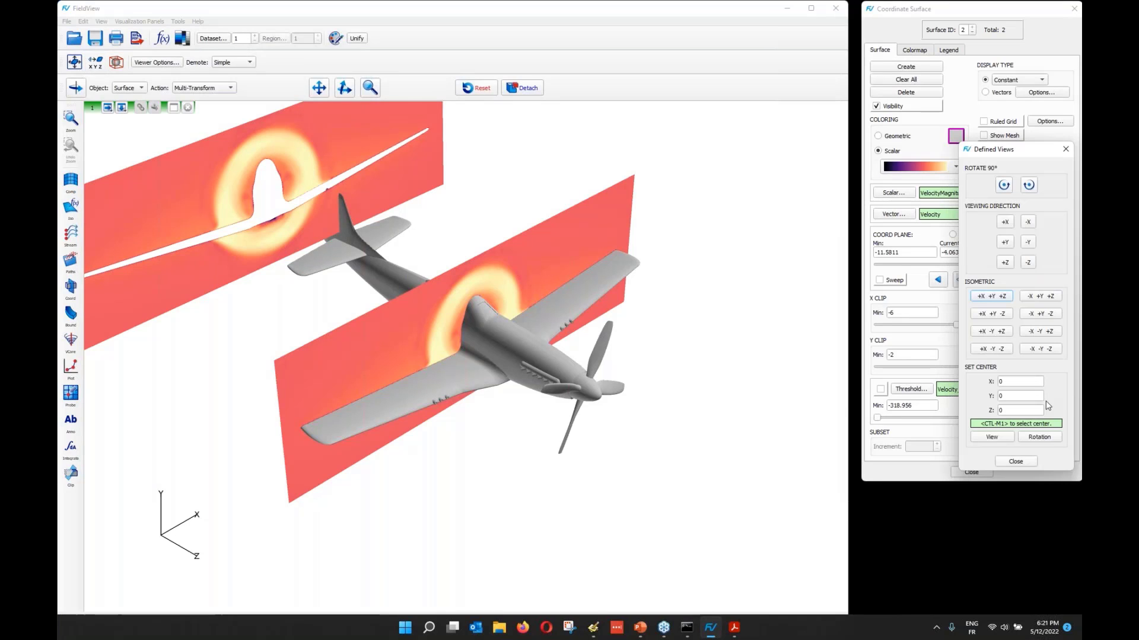
{"action": "left_click", "coordinate": [1006, 263]}
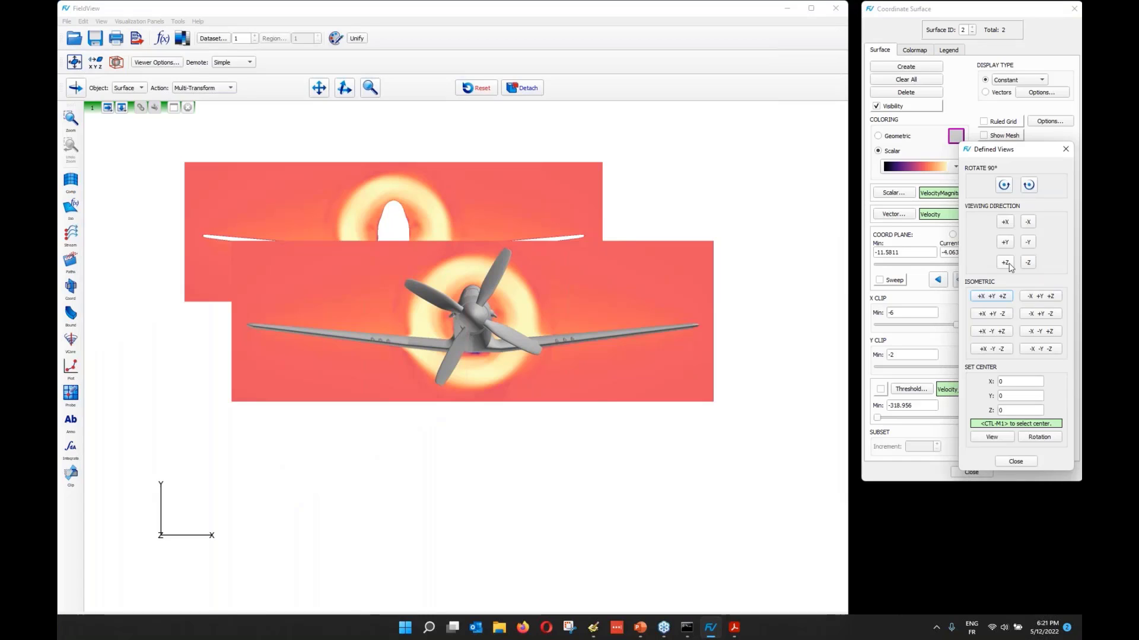
{"action": "left_click_drag", "start_coordinate": [593, 273], "coordinate": [513, 233]}
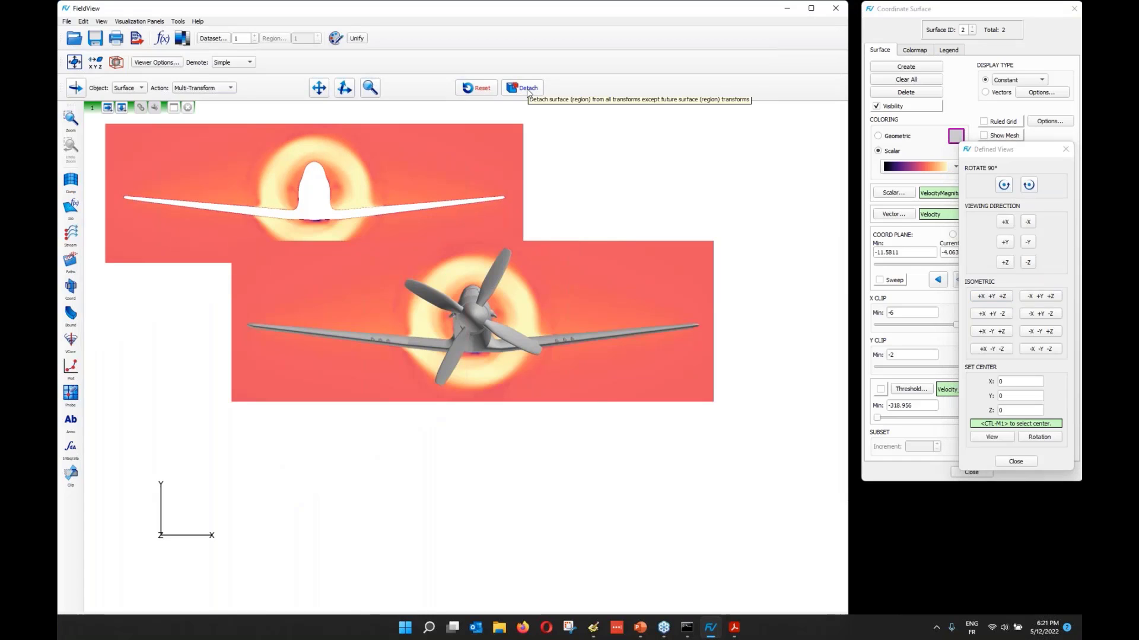
{"action": "left_click", "coordinate": [1035, 464]}
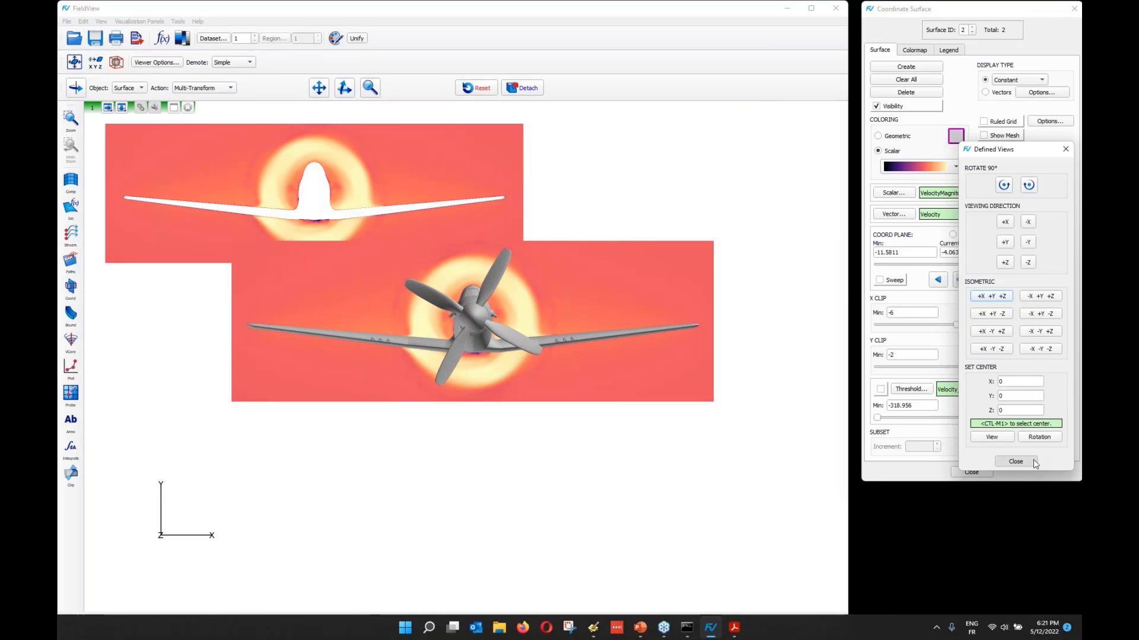
Step: Switch transforms back to World and orient the aircraft at an angle below the detached plane
{"action": "left_click", "coordinate": [131, 88]}
{"action": "left_click", "coordinate": [124, 104]}
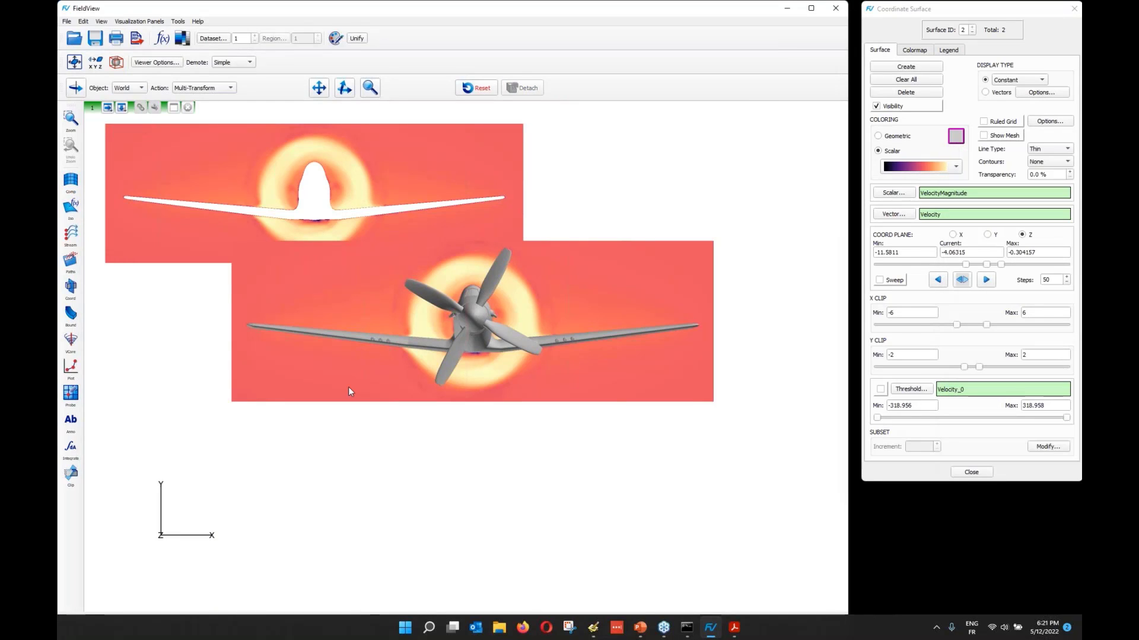
{"action": "left_click_drag", "start_coordinate": [349, 389], "coordinate": [486, 439]}
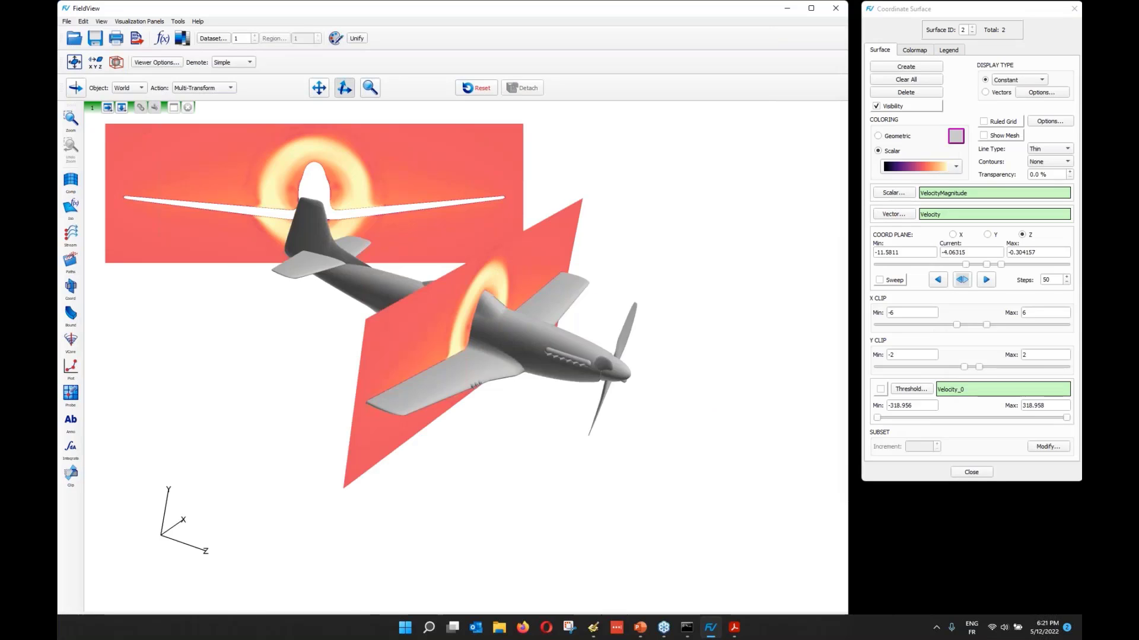
{"action": "middle_click_drag", "start_coordinate": [486, 438], "coordinate": [460, 415]}
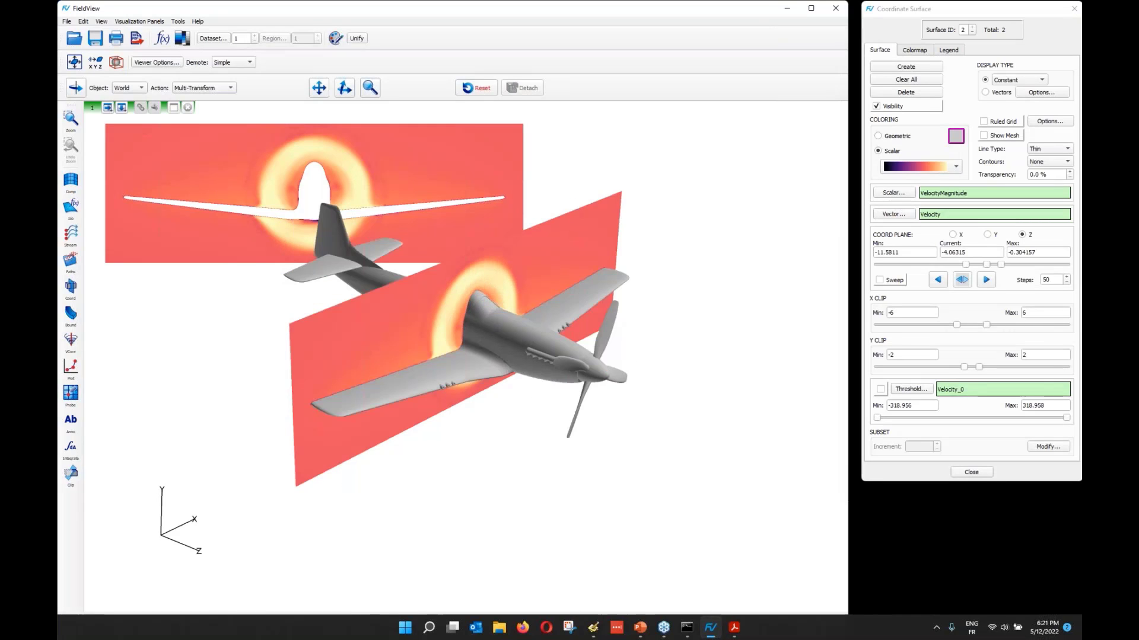
{"action": "left_click_drag", "start_coordinate": [447, 307], "coordinate": [496, 393]}
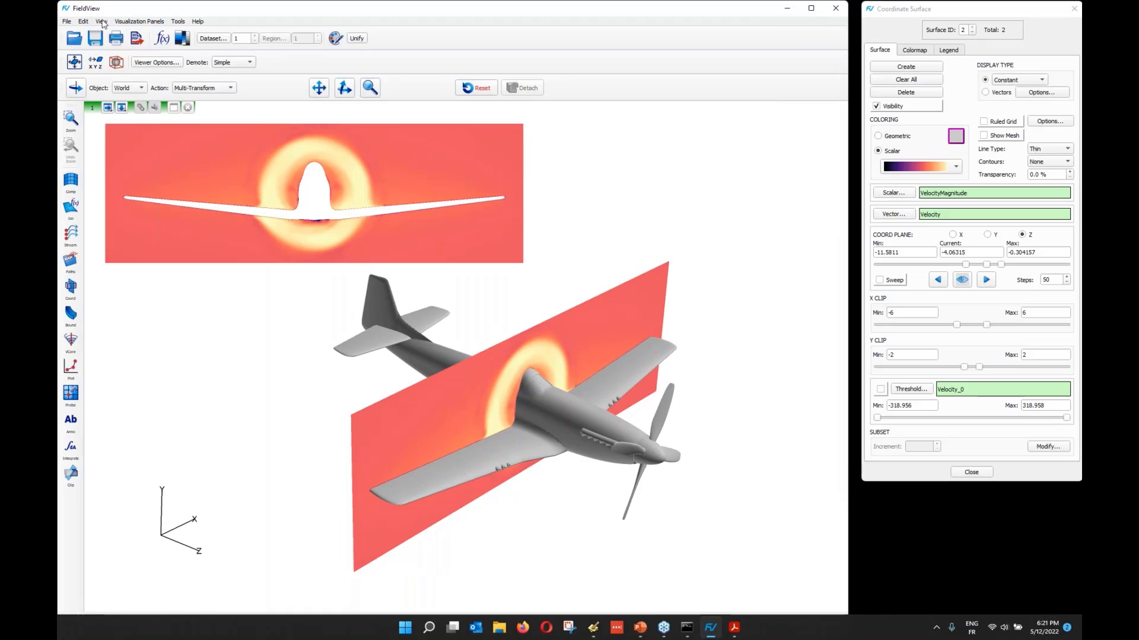
Step: Turn off perspective and resize the aircraft to fit below the detached front-view plane
{"action": "left_click", "coordinate": [101, 21]}
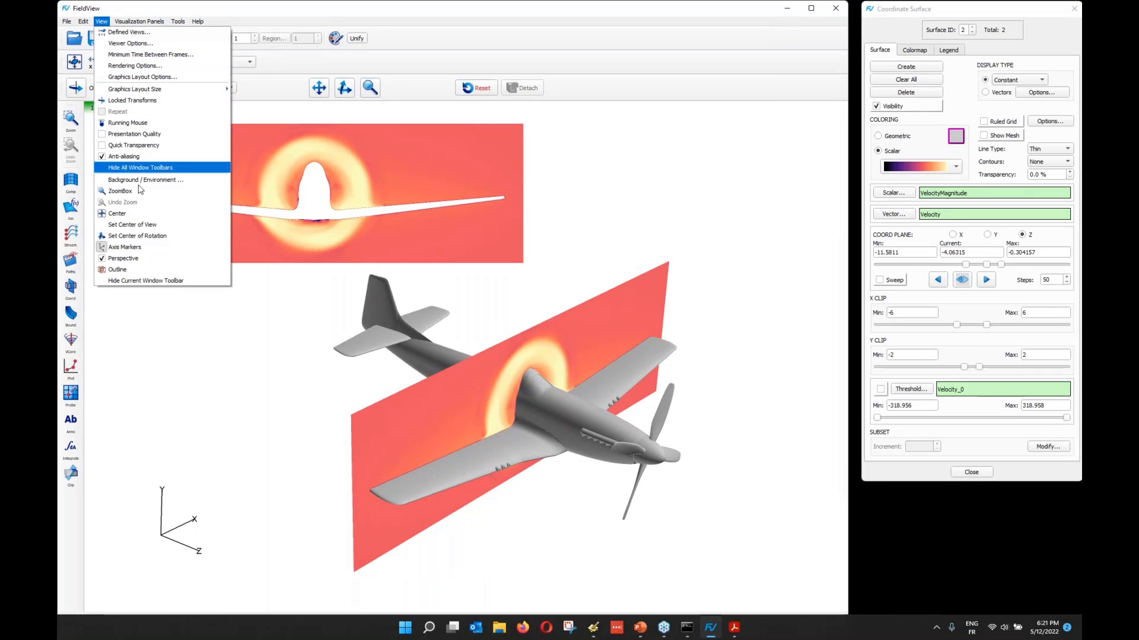
{"action": "left_click", "coordinate": [138, 259]}
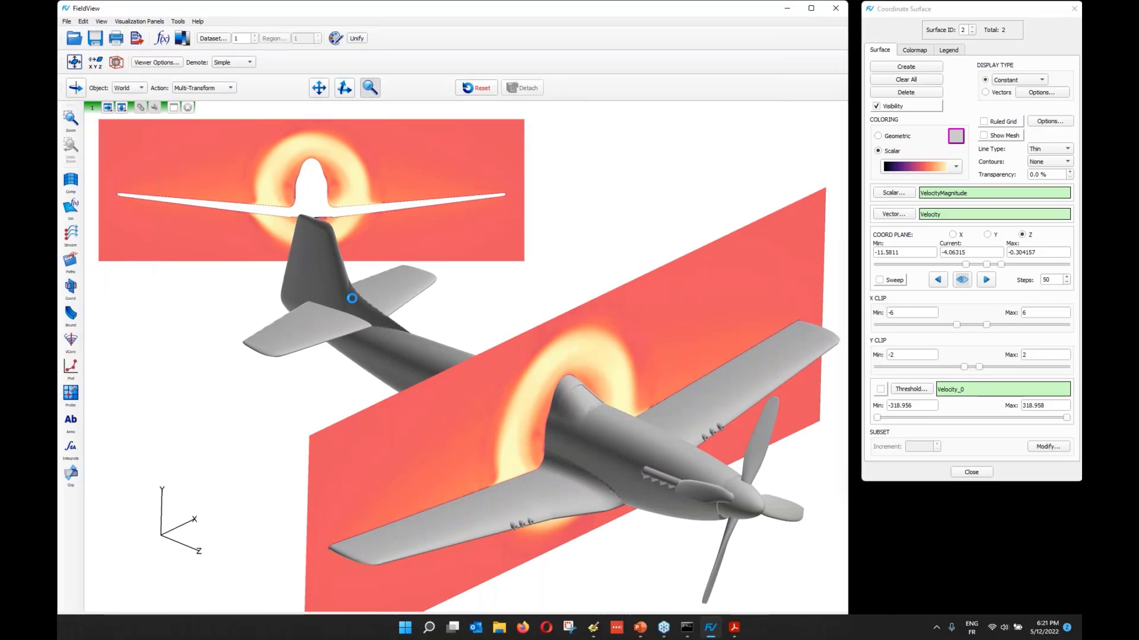
{"action": "right_click_drag", "start_coordinate": [350, 295], "coordinate": [373, 368]}
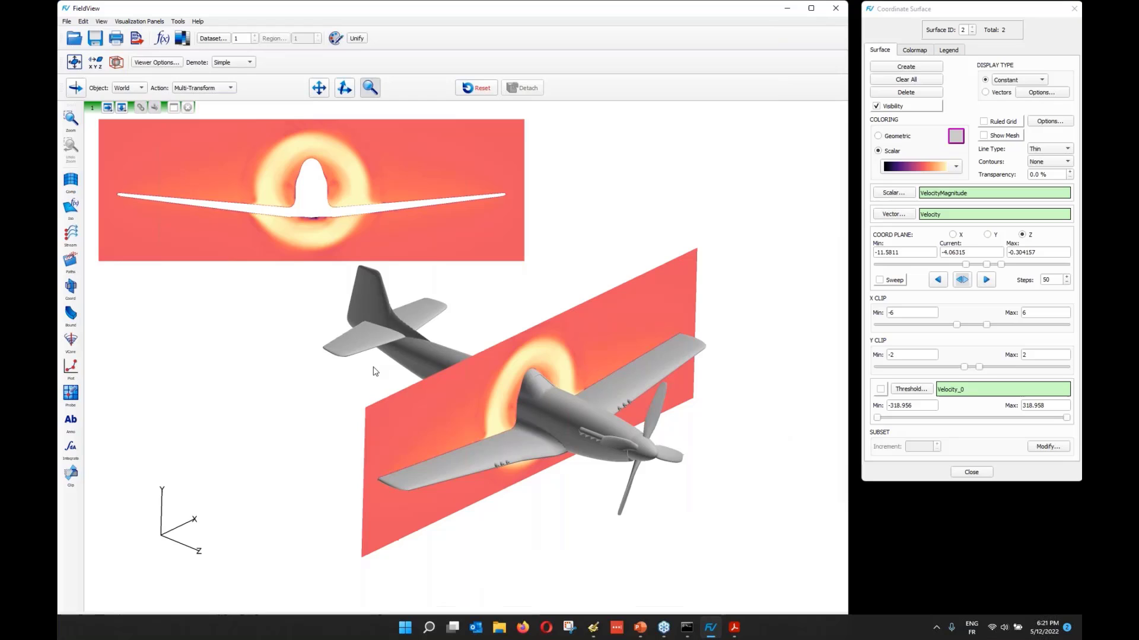
Step: Sweep both velocity planes together with Linked Surface Sweep, stop the sweep, and delete the detached copy
{"action": "left_click", "coordinate": [178, 22]}
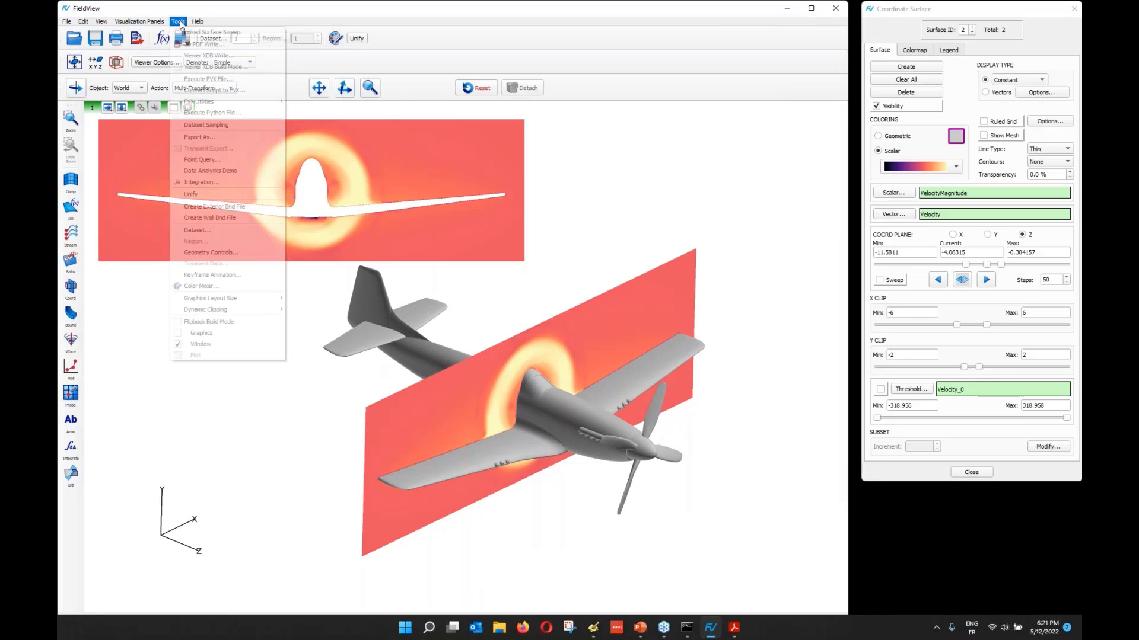
{"action": "left_click", "coordinate": [208, 32]}
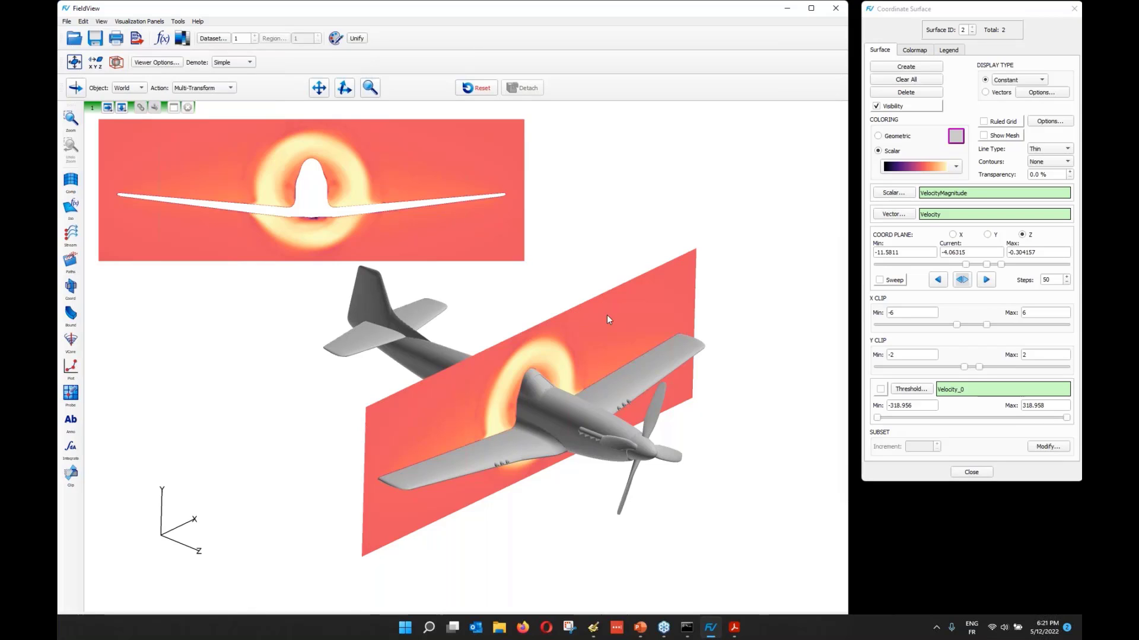
{"action": "left_click", "coordinate": [902, 284]}
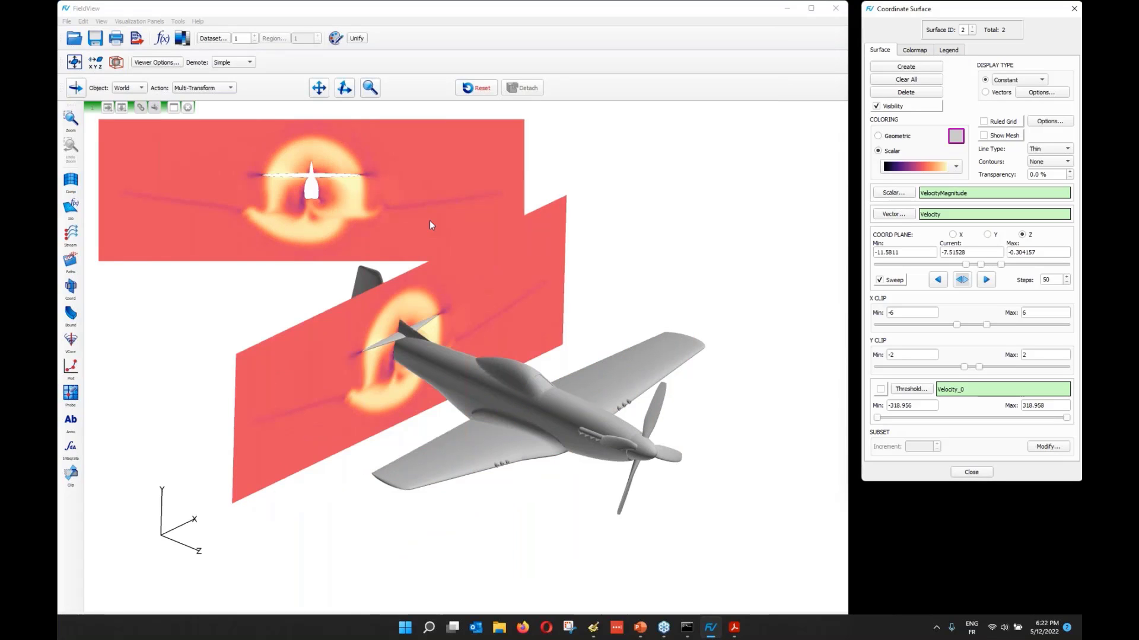
{"action": "left_click", "coordinate": [880, 280]}
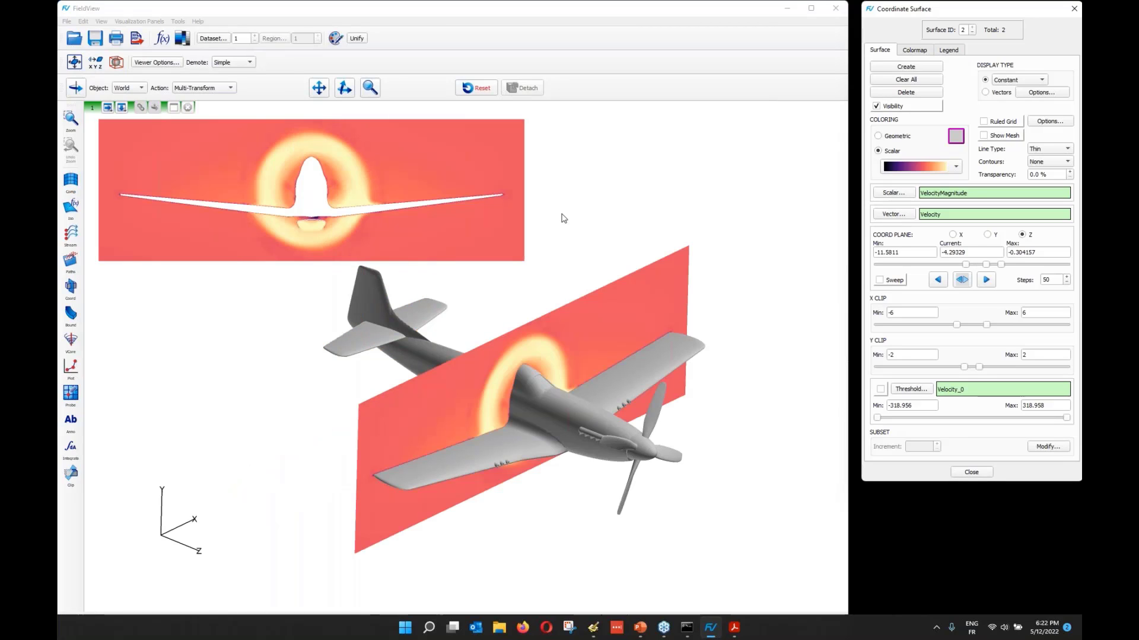
{"action": "left_click", "coordinate": [906, 93]}
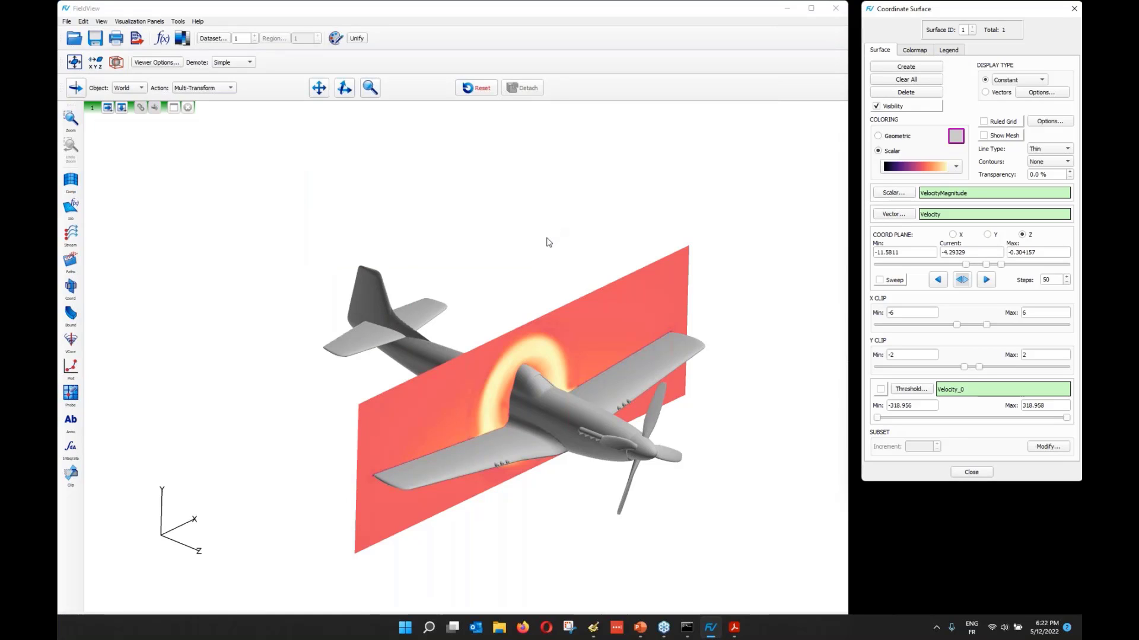
Step: Center and slightly turn the aircraft, and add a second window below as an instance of the first
{"action": "left_click_drag", "start_coordinate": [546, 242], "coordinate": [501, 182]}
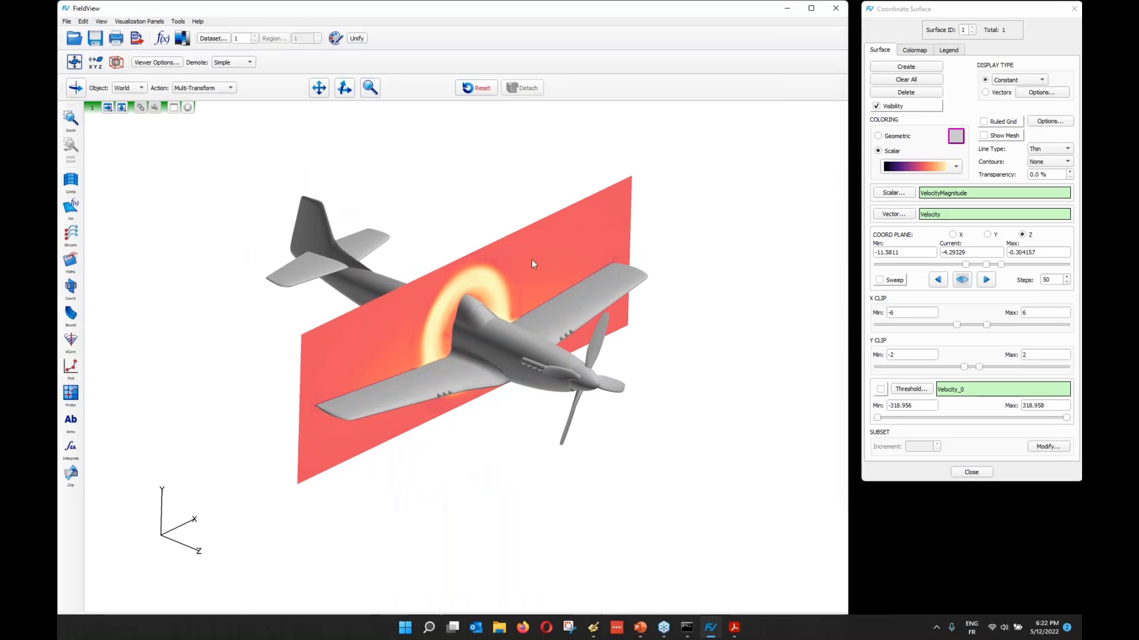
{"action": "middle_click_drag", "start_coordinate": [532, 259], "coordinate": [519, 258]}
{"action": "left_click_drag", "start_coordinate": [519, 258], "coordinate": [513, 247]}
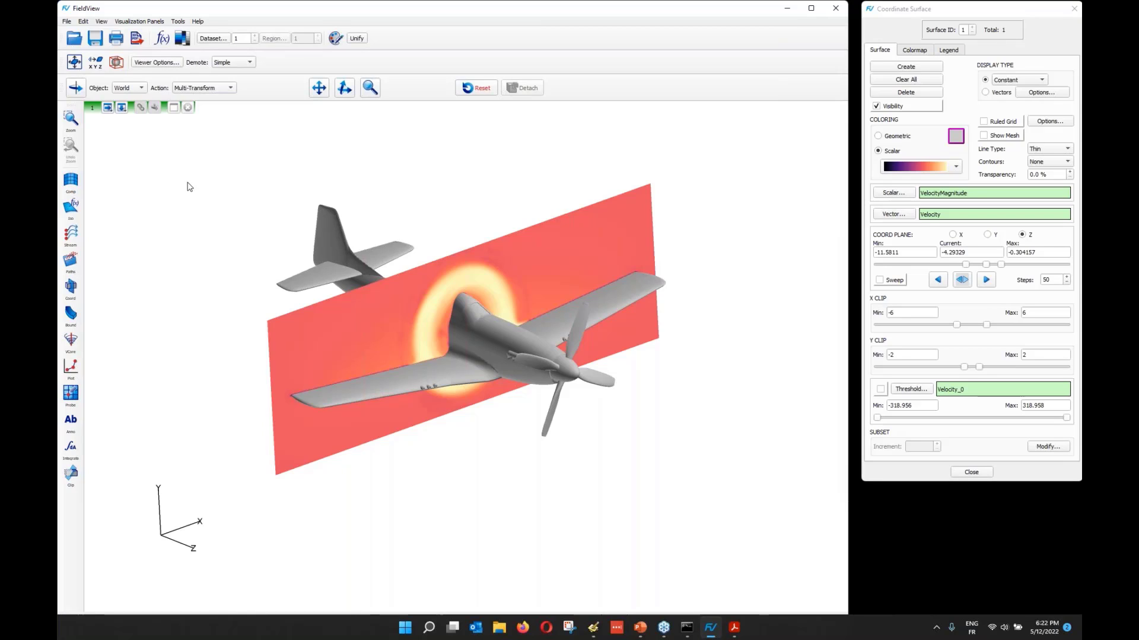
{"action": "left_click", "coordinate": [123, 110]}
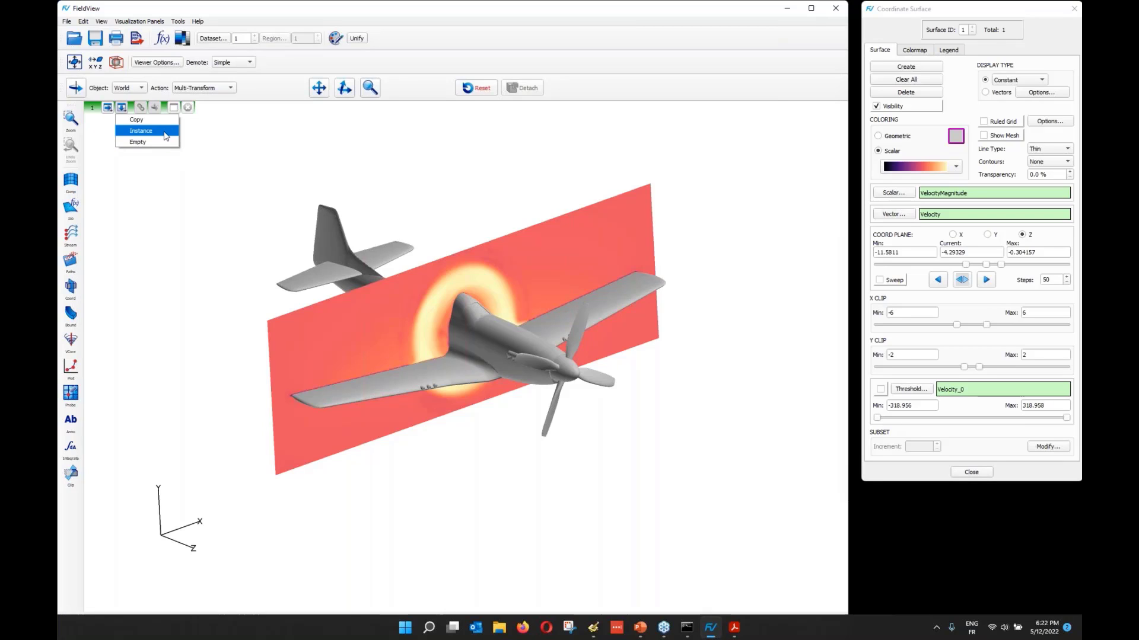
{"action": "left_click", "coordinate": [165, 136]}
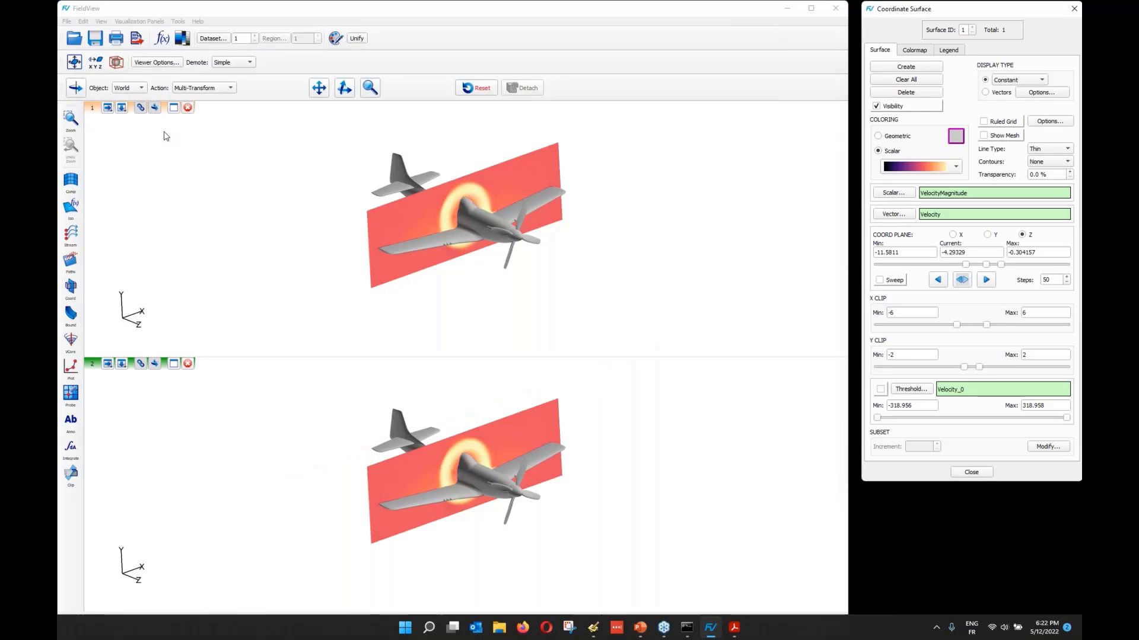
Step: Enlarge the aircraft in both windows and move the Z velocity plane to -4.77431
{"action": "left_click", "coordinate": [370, 87]}
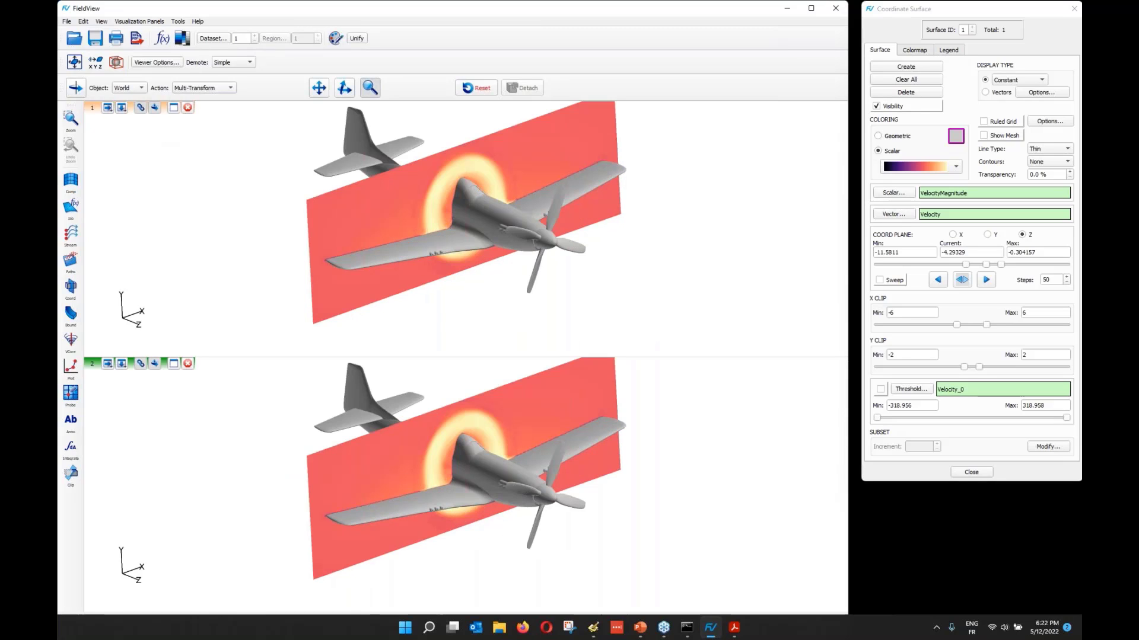
{"action": "right_click_drag", "start_coordinate": [580, 128], "coordinate": [580, 134]}
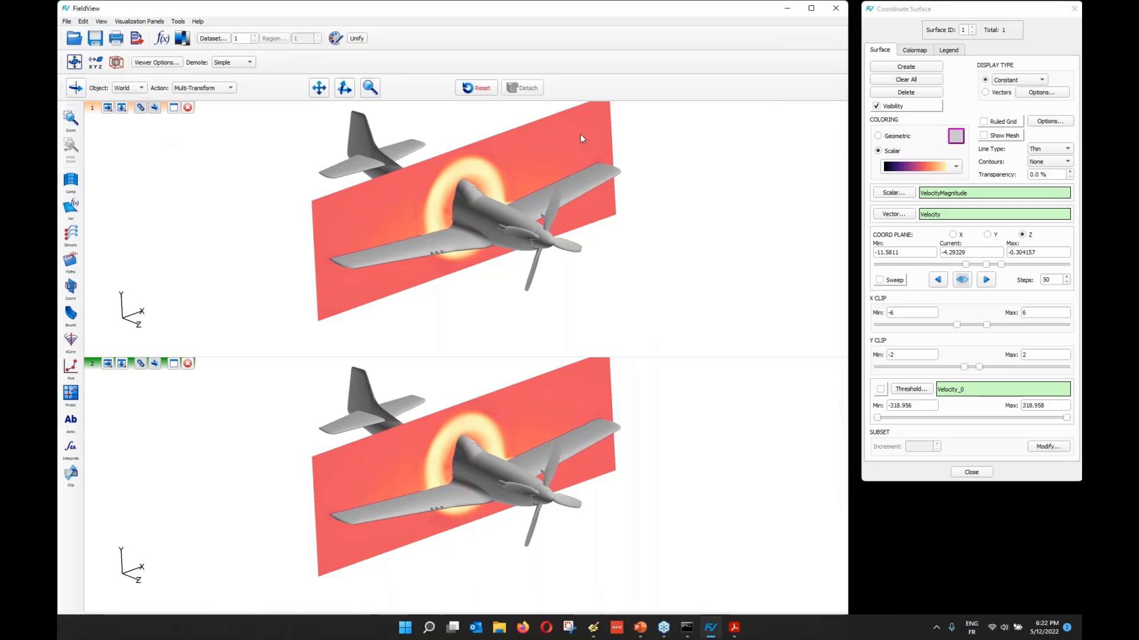
{"action": "left_click", "coordinate": [580, 134]}
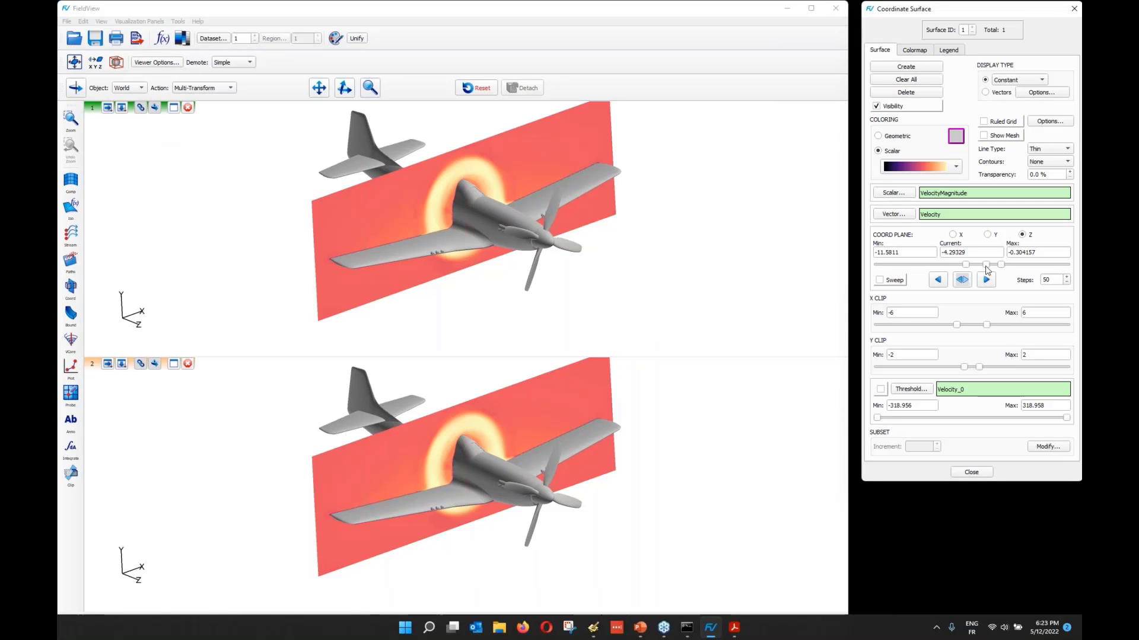
{"action": "left_click_drag", "start_coordinate": [986, 265], "coordinate": [985, 268]}
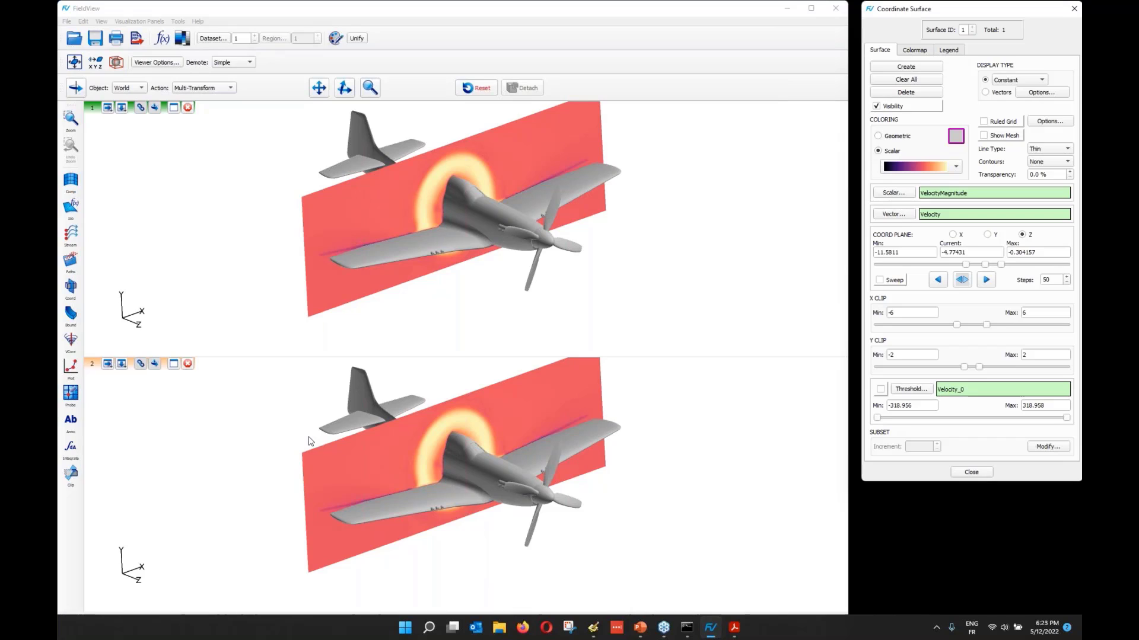
Step: Unlink the lower window's transforms from the upper window and view its aircraft from +Z
{"action": "left_click", "coordinate": [155, 364]}
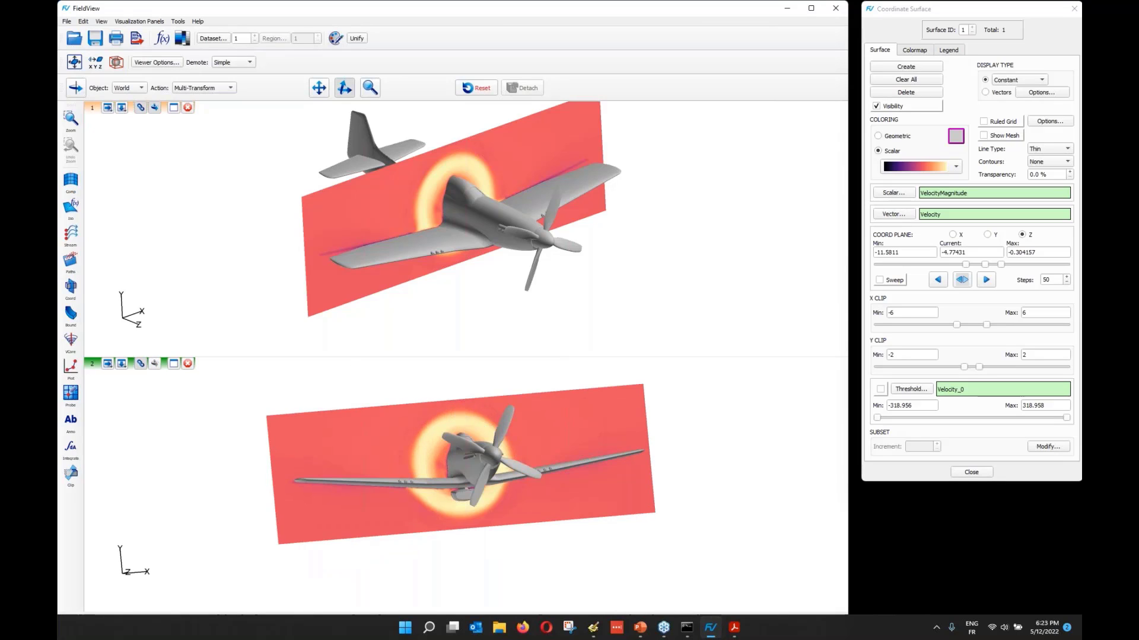
{"action": "mouse_move", "coordinate": [487, 493]}
{"action": "left_mouse_down"}
{"action": "mouse_move", "coordinate": [542, 497]}
{"action": "mouse_move", "coordinate": [492, 499]}
{"action": "left_mouse_up"}
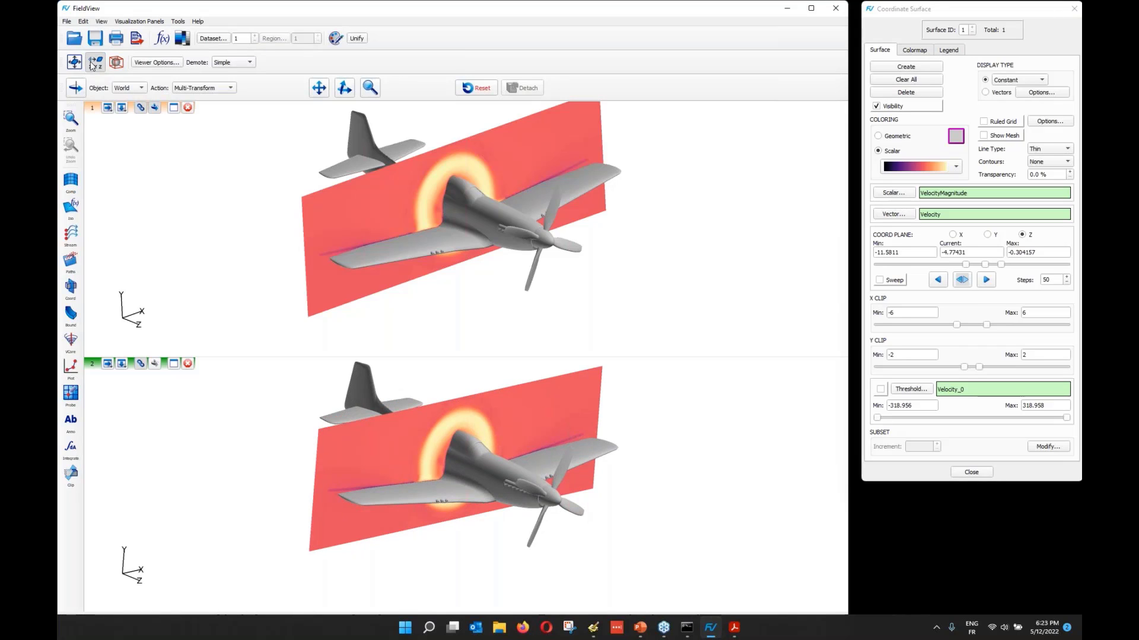
{"action": "left_click", "coordinate": [92, 64]}
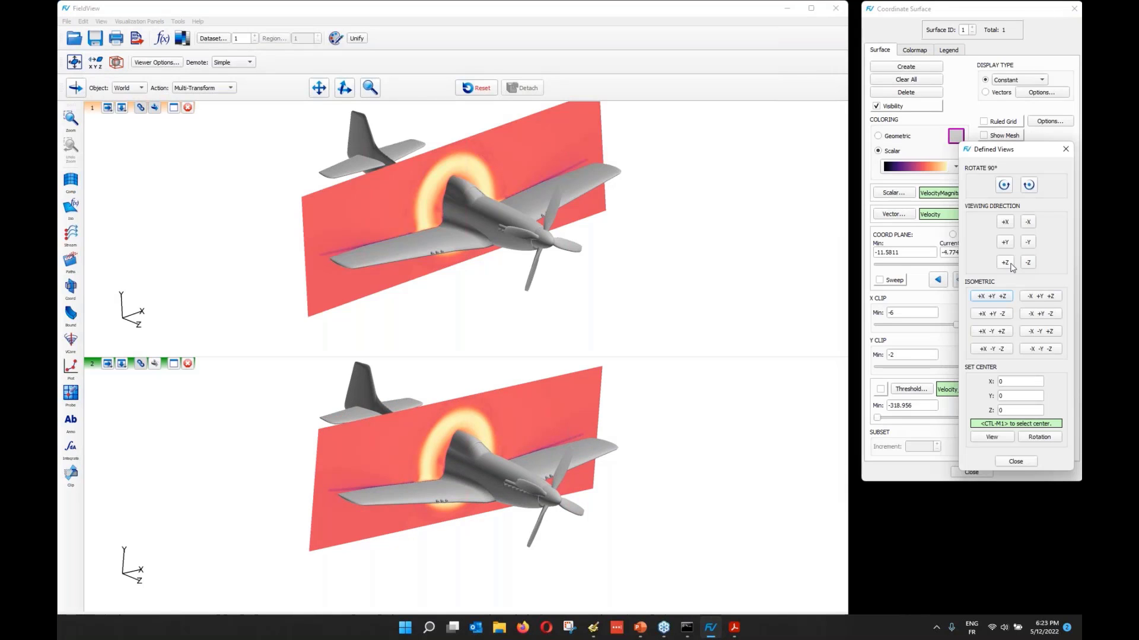
{"action": "left_click", "coordinate": [1006, 263]}
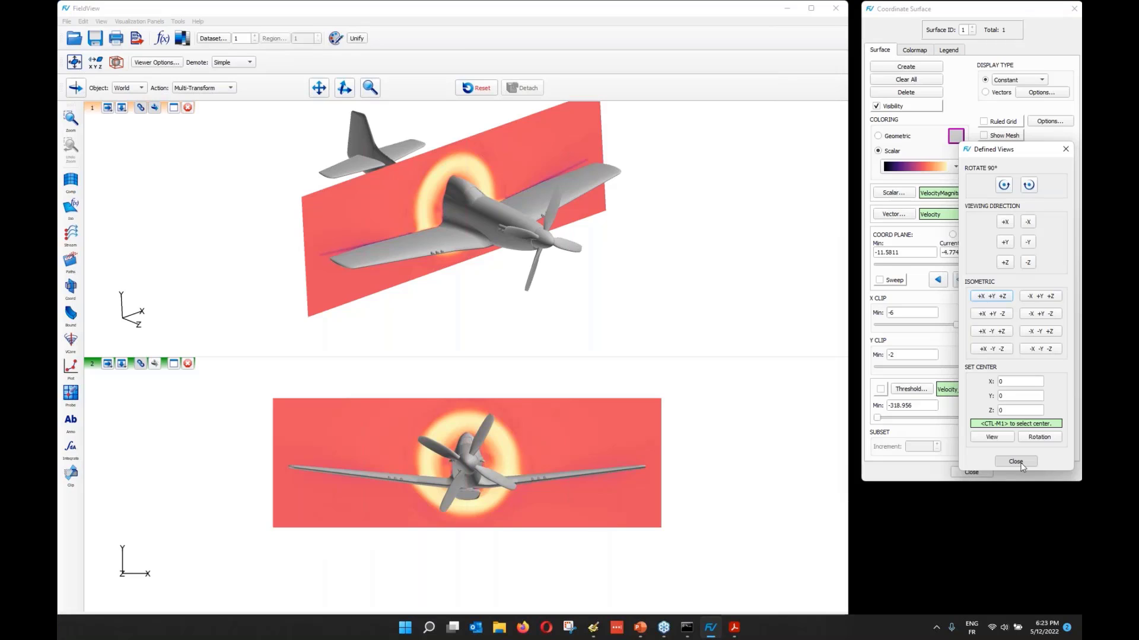
{"action": "left_click", "coordinate": [1020, 465]}
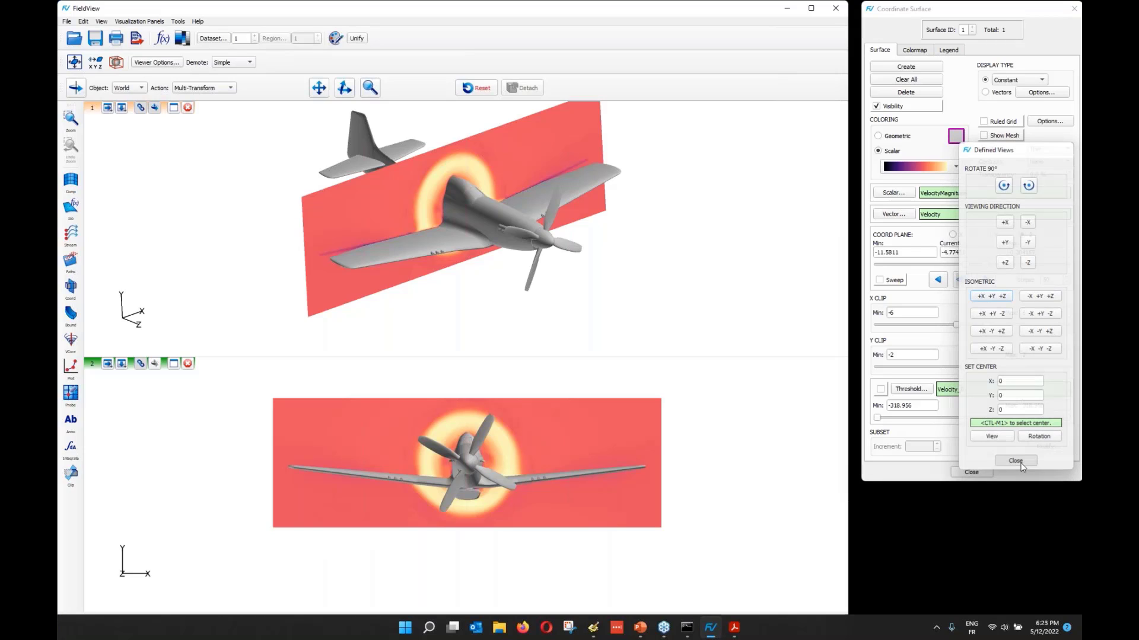
Step: Add a third window beside the front view and set its viewing direction to +Y
{"action": "left_click", "coordinate": [135, 394]}
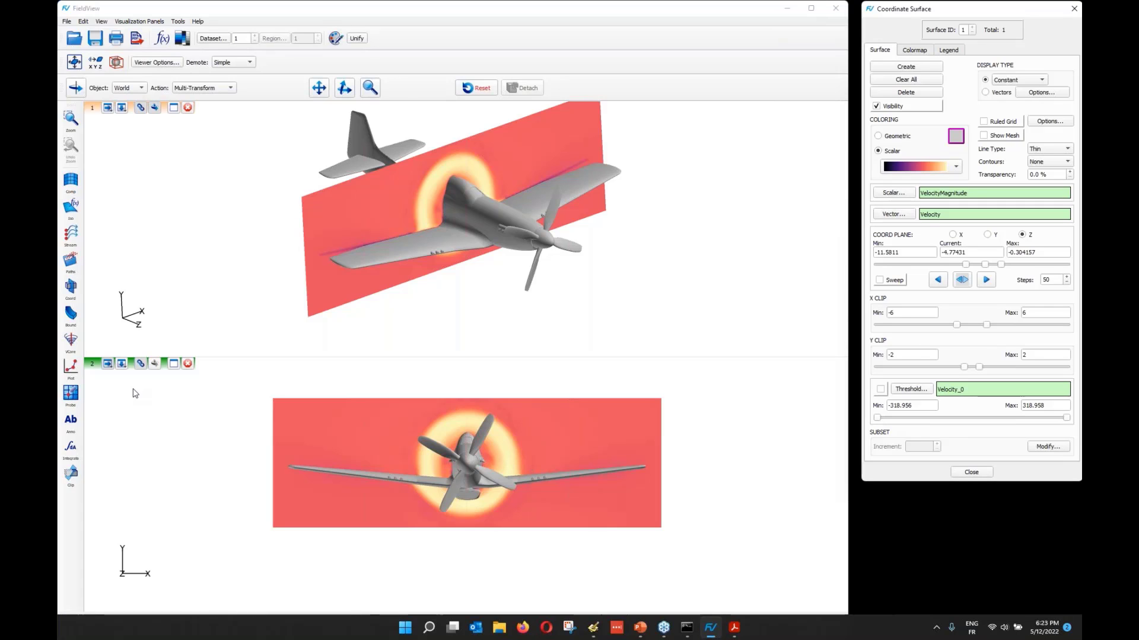
{"action": "left_click", "coordinate": [107, 364]}
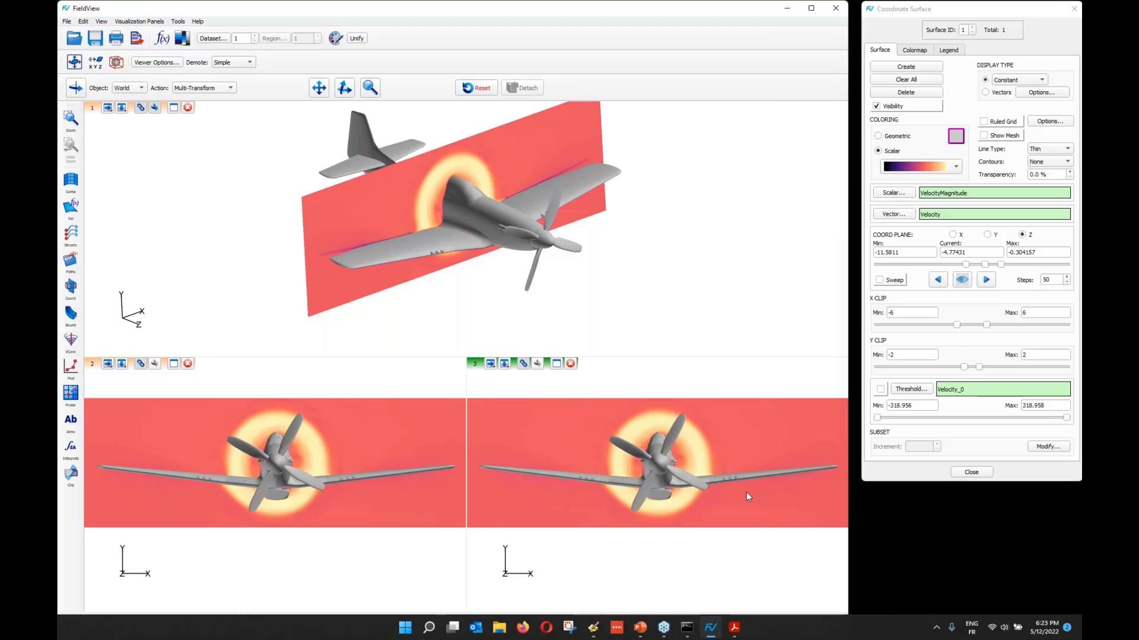
{"action": "left_click", "coordinate": [95, 63]}
{"action": "left_click", "coordinate": [1004, 245]}
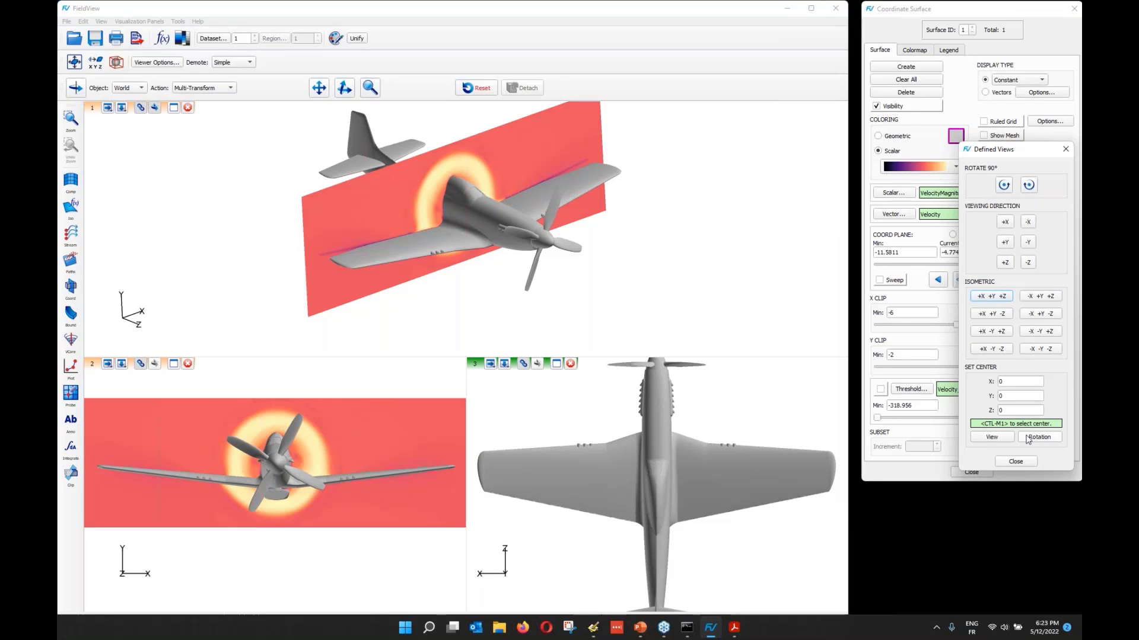
{"action": "left_click", "coordinate": [1028, 439]}
{"action": "left_click", "coordinate": [1015, 461]}
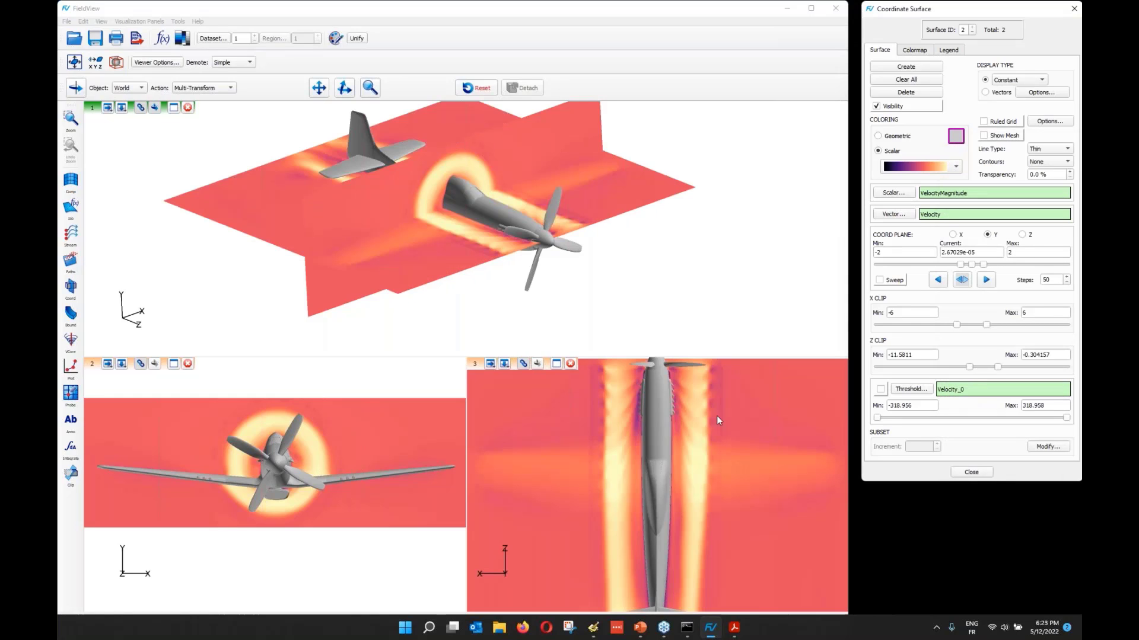
Step: Rotate the third window's top view 90° clockwise so the aircraft's nose points right
{"action": "left_click", "coordinate": [716, 417]}
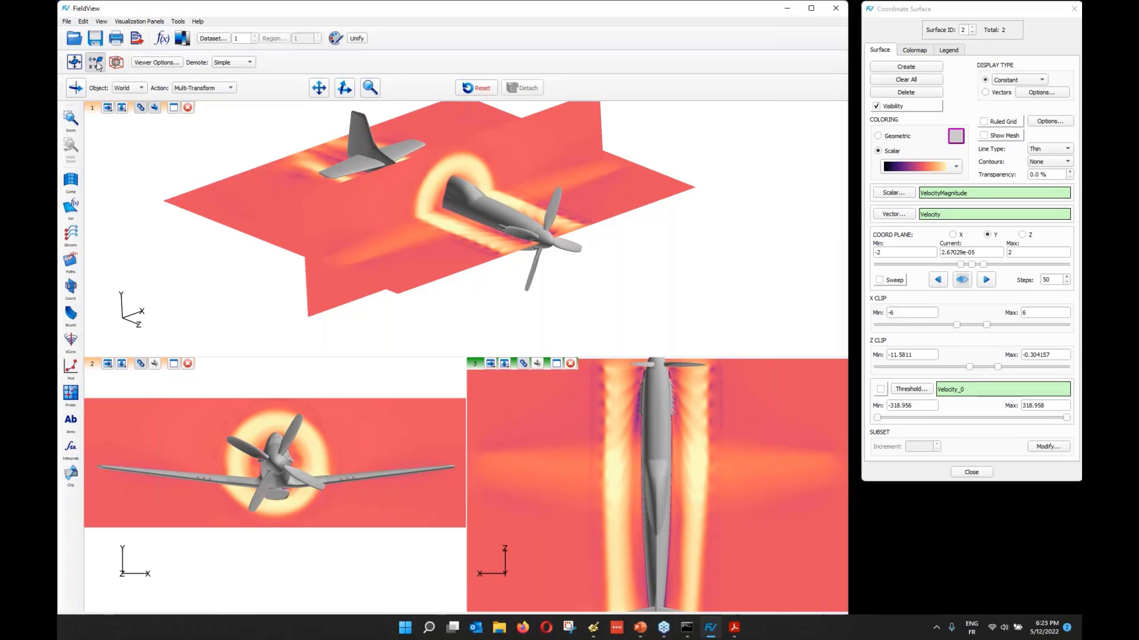
{"action": "left_click", "coordinate": [97, 62]}
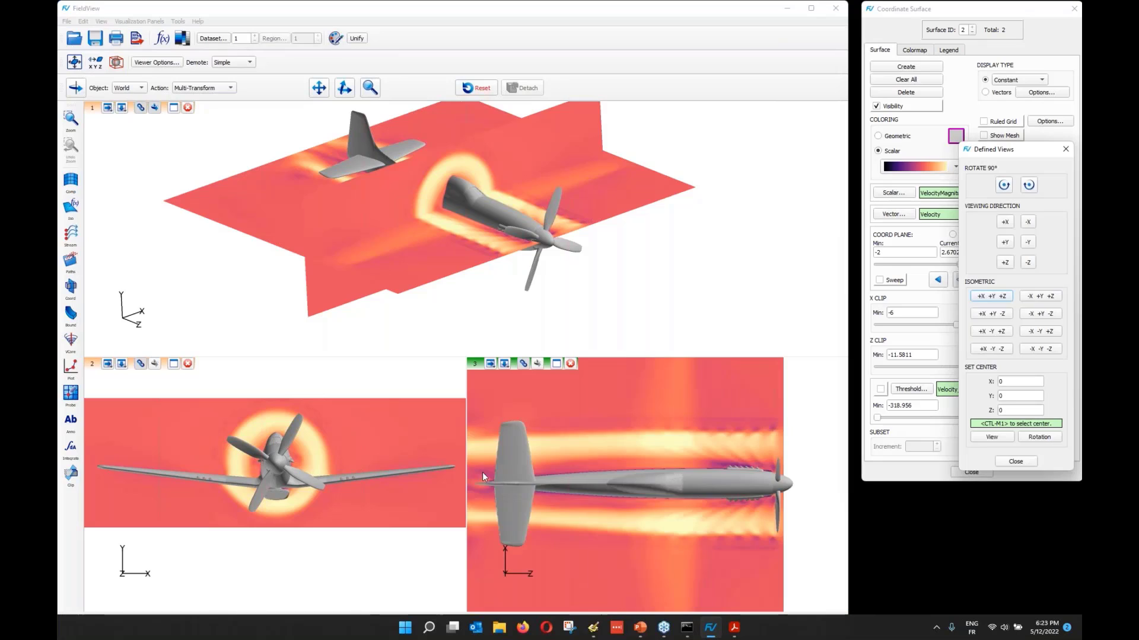
{"action": "left_click", "coordinate": [654, 424]}
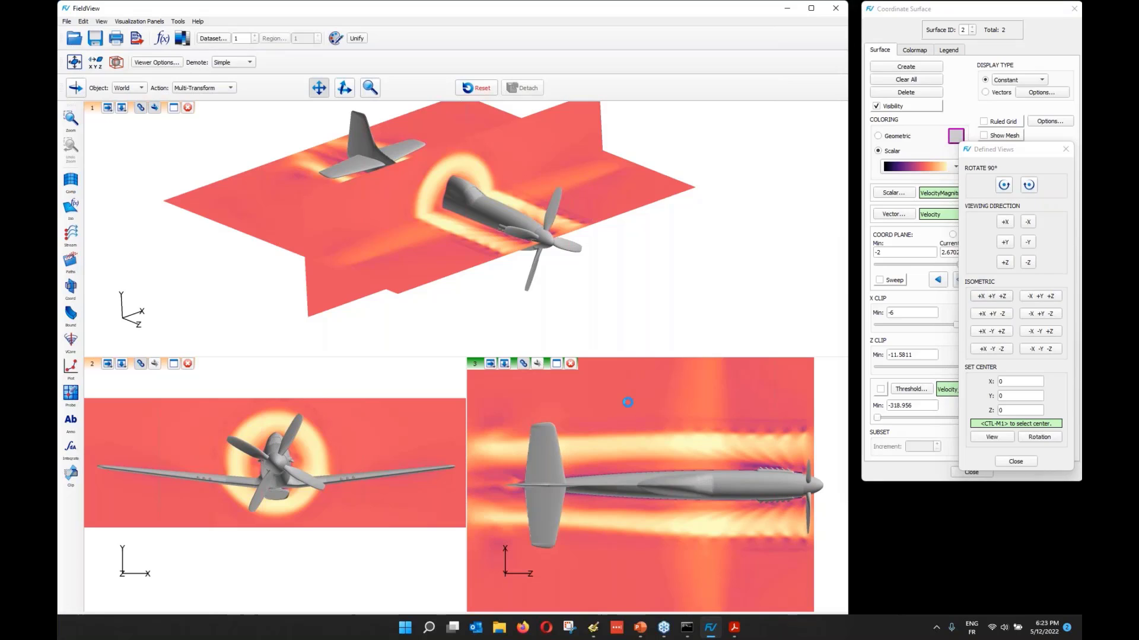
Step: Fit the aircraft within the top-view and front-view windows and give these lower windows more height
{"action": "right_click_drag", "start_coordinate": [628, 403], "coordinate": [653, 421]}
{"action": "left_click_drag", "start_coordinate": [653, 421], "coordinate": [671, 401]}
{"action": "left_click_drag", "start_coordinate": [446, 357], "coordinate": [450, 304]}
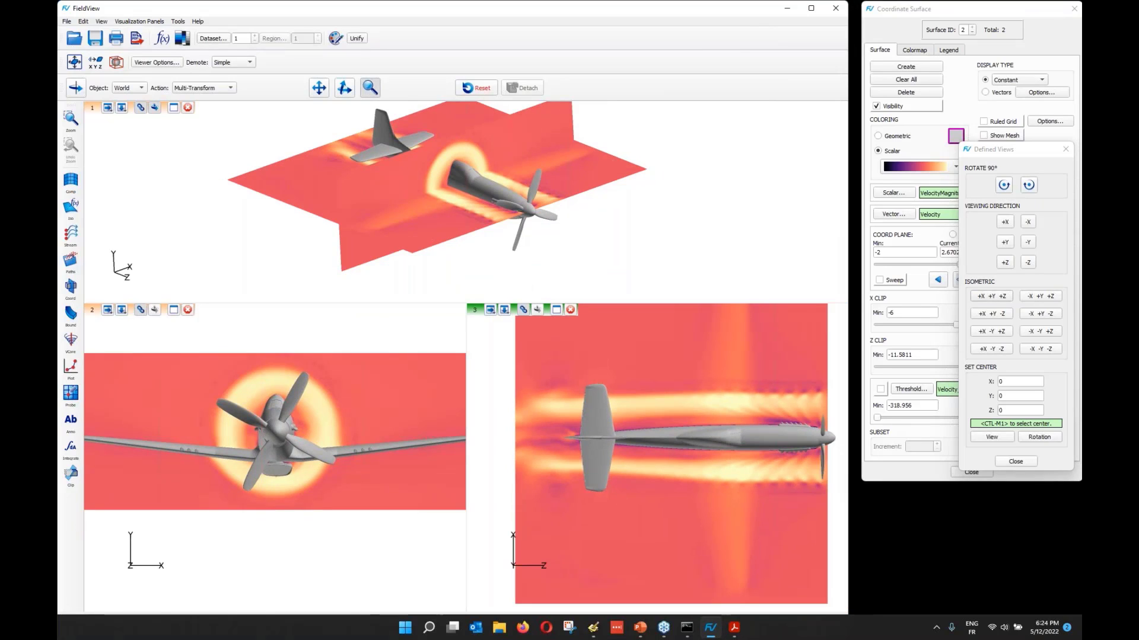
{"action": "left_click", "coordinate": [412, 418]}
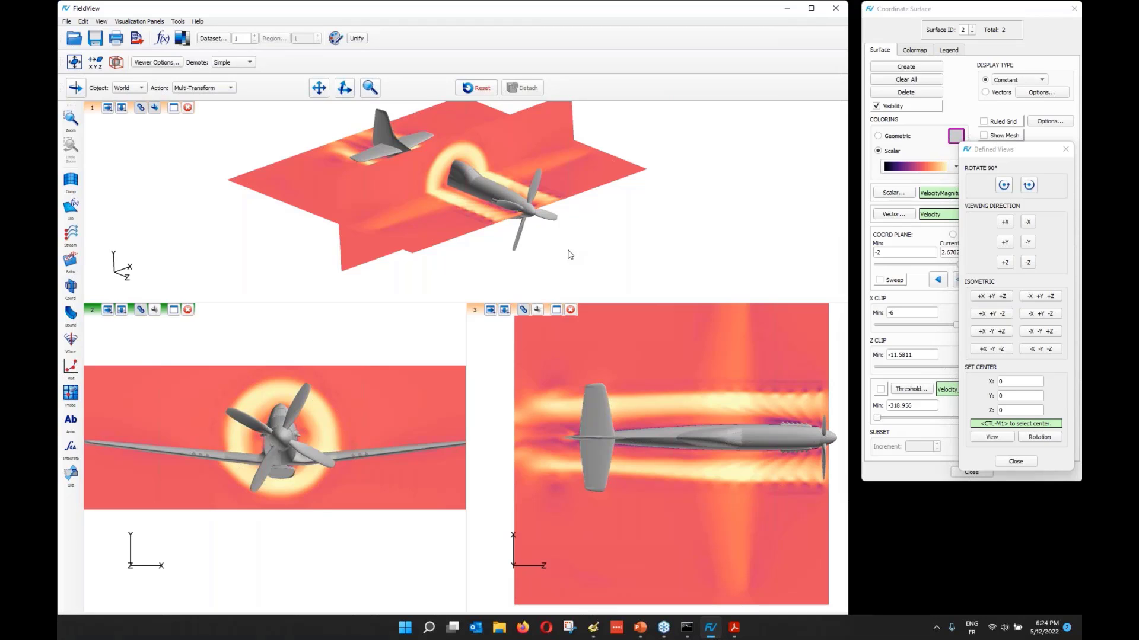
Step: Copy the three-window graphics and paste the image onto slide 6 of FVBasicsWebinar_v1.pptx in PowerPoint
{"action": "left_click", "coordinate": [83, 22]}
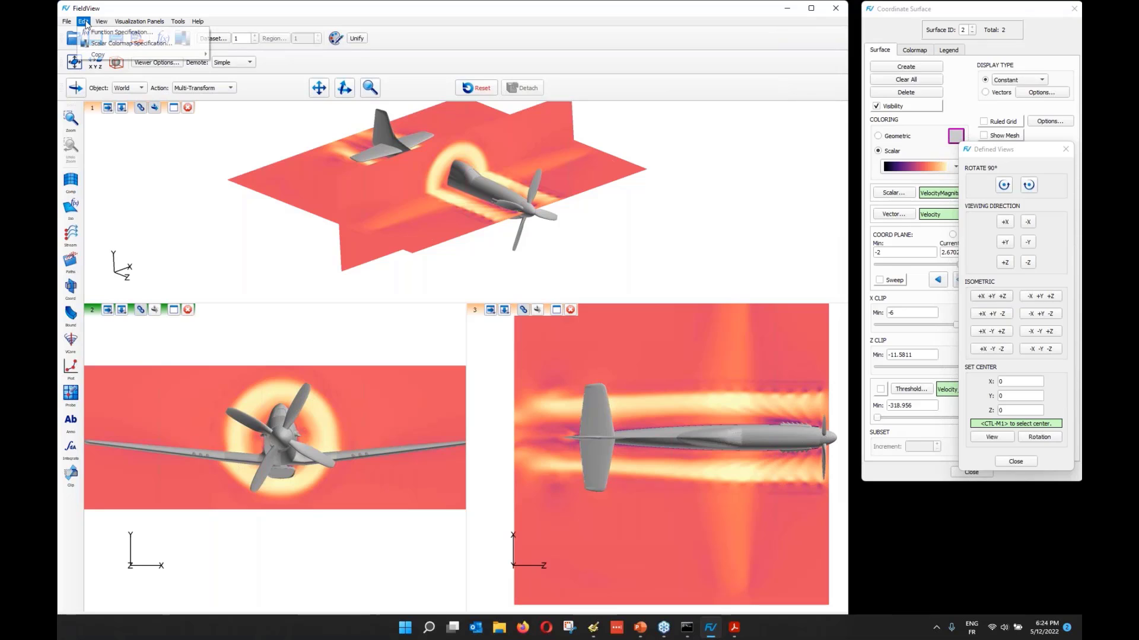
{"action": "mouse_move", "coordinate": [94, 53]}
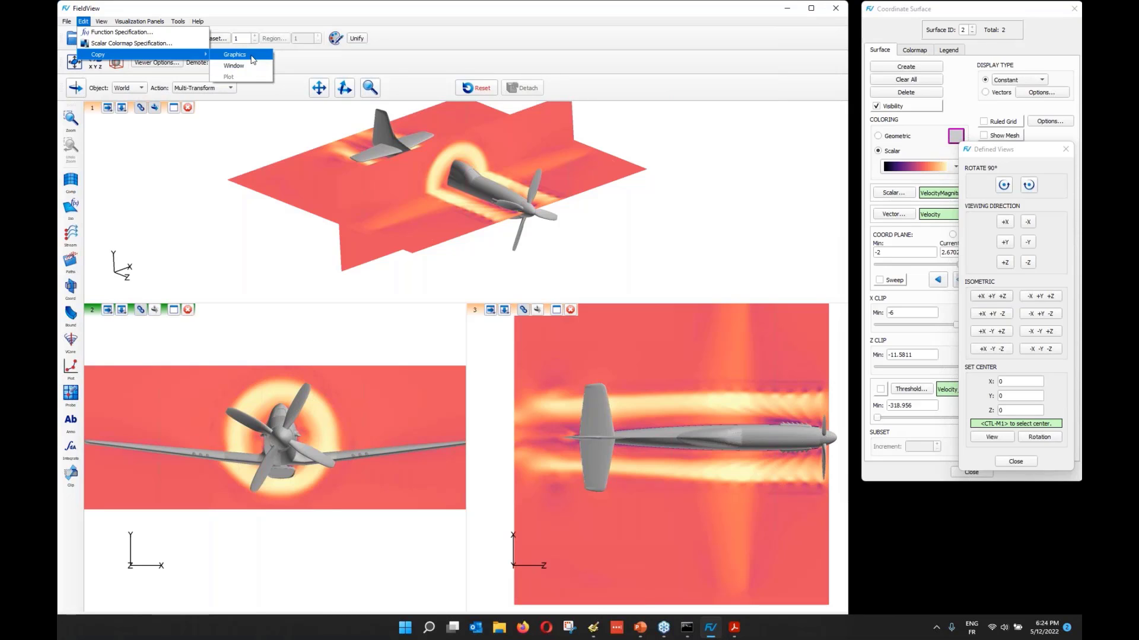
{"action": "left_click", "coordinate": [252, 55]}
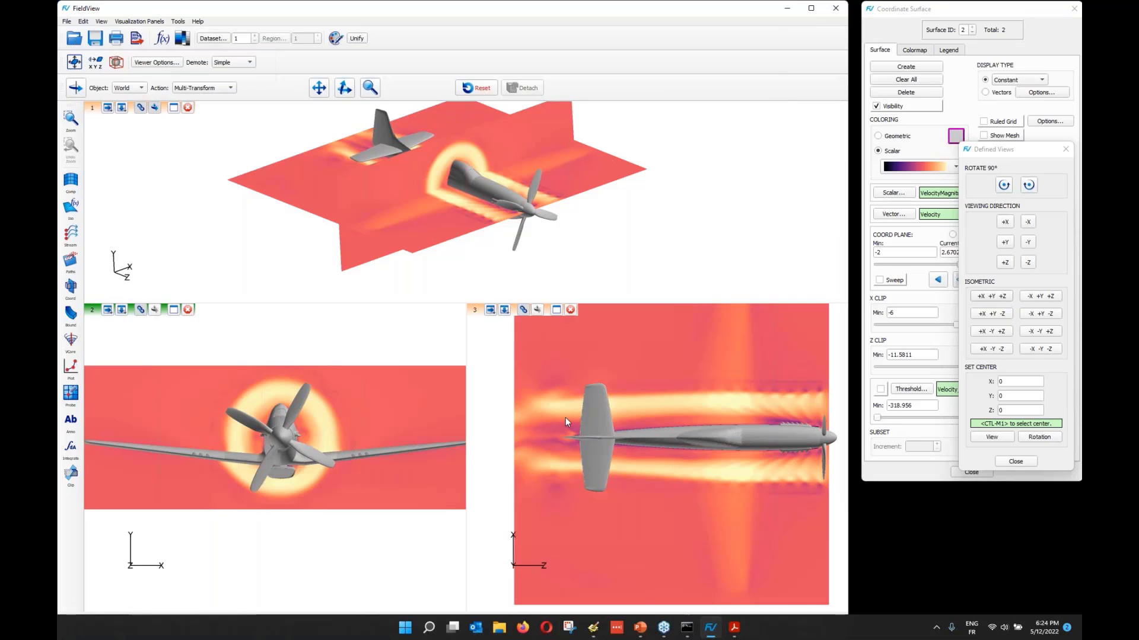
{"action": "left_click", "coordinate": [644, 633]}
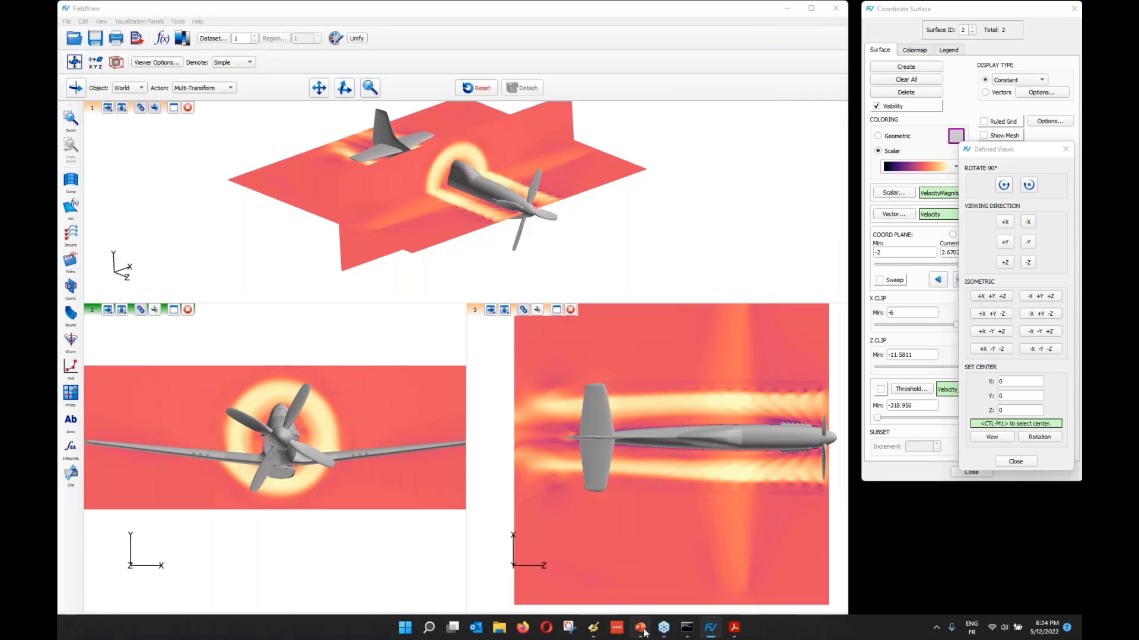
{"action": "left_click", "coordinate": [641, 628]}
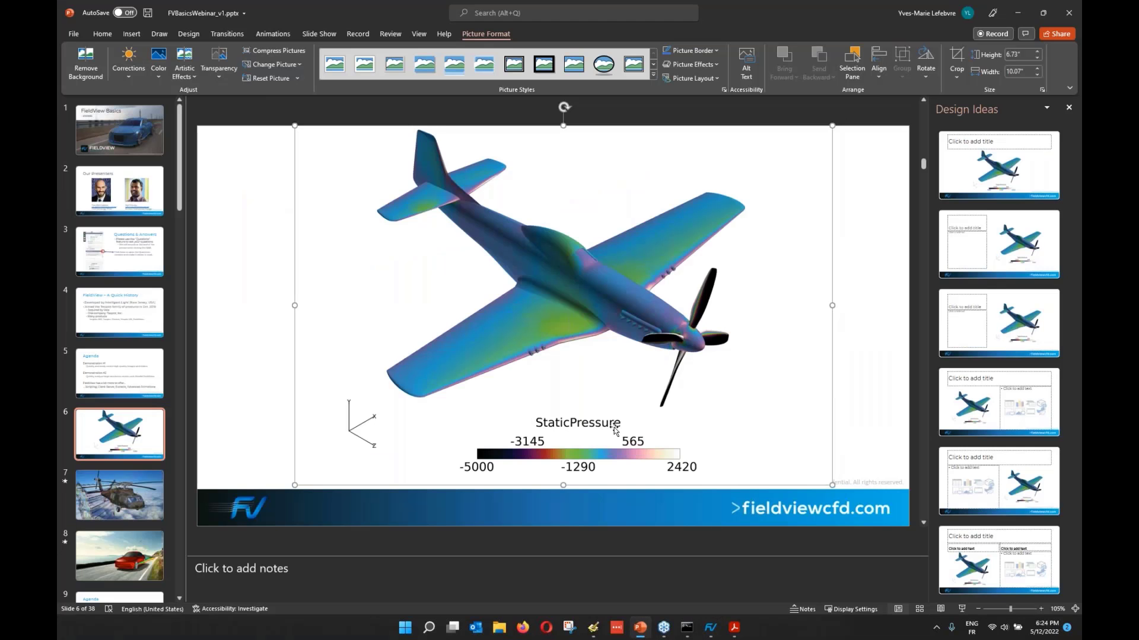
{"action": "key", "text": "ctrl+v"}
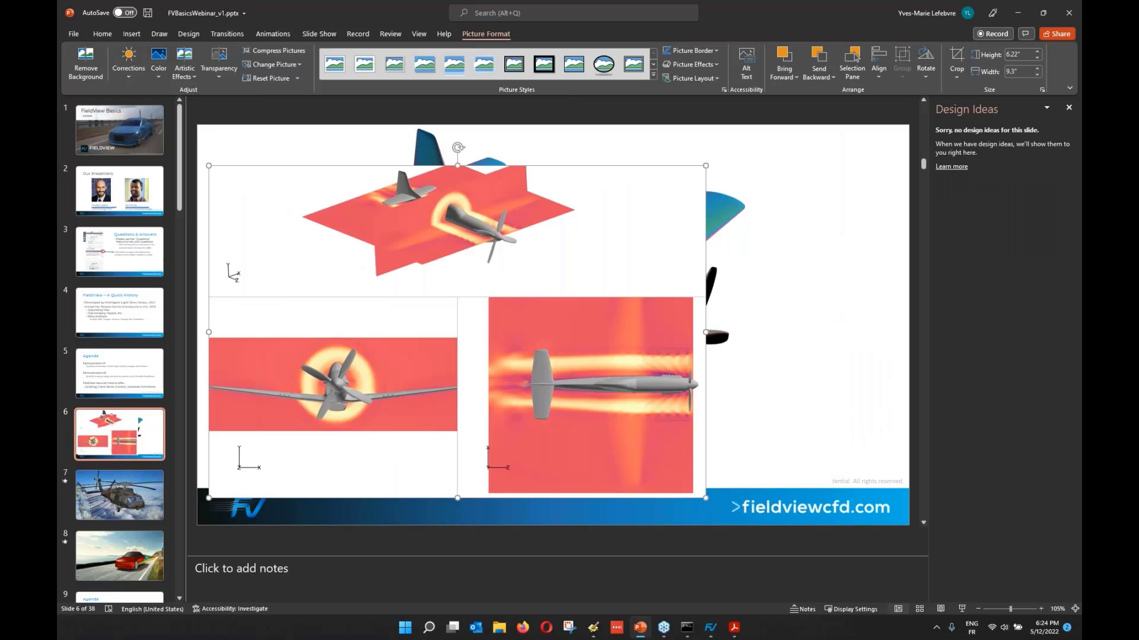
Step: Switch back to FieldView, maximize window 1 to shrink its aircraft view, and restore the three-window layout
{"action": "left_click", "coordinate": [711, 628]}
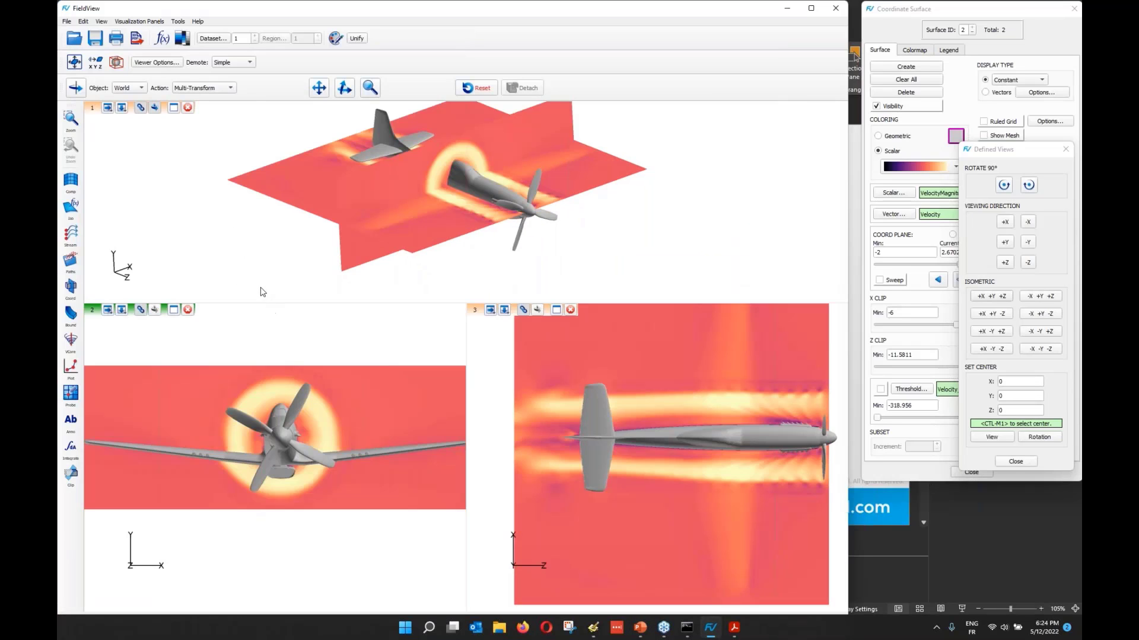
{"action": "left_click", "coordinate": [173, 108]}
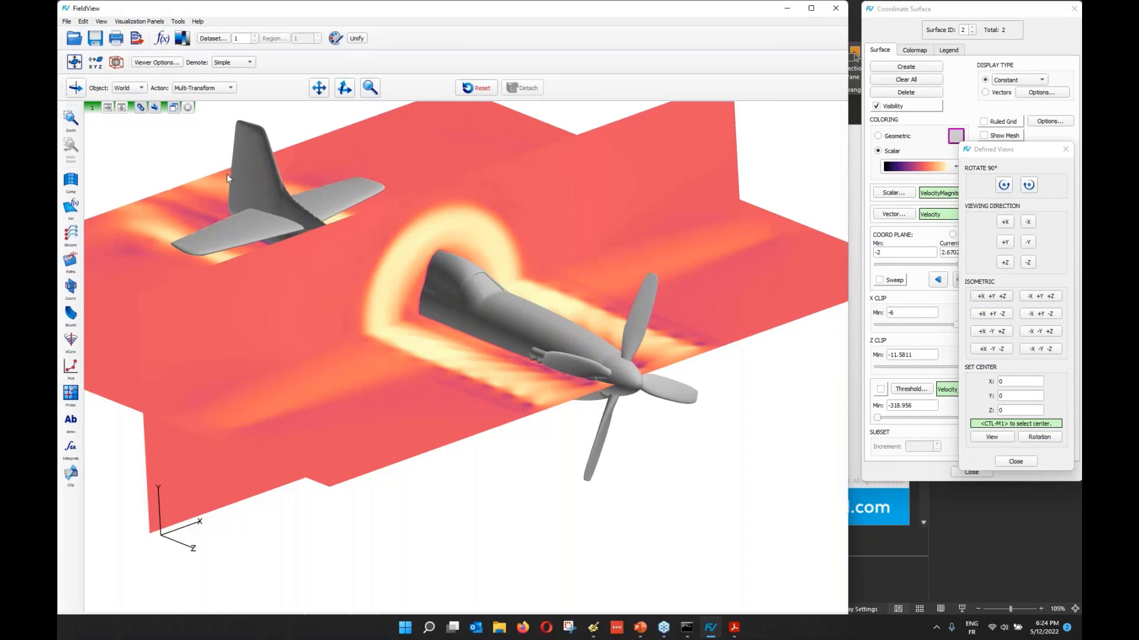
{"action": "right_click_drag", "start_coordinate": [227, 174], "coordinate": [544, 303]}
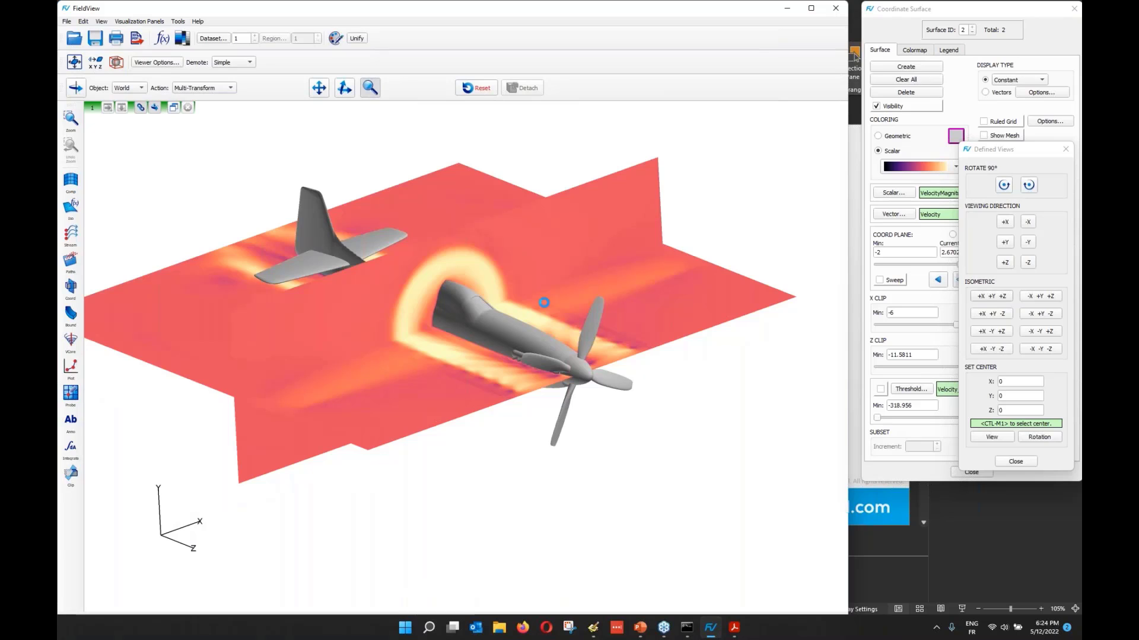
{"action": "left_click", "coordinate": [176, 110]}
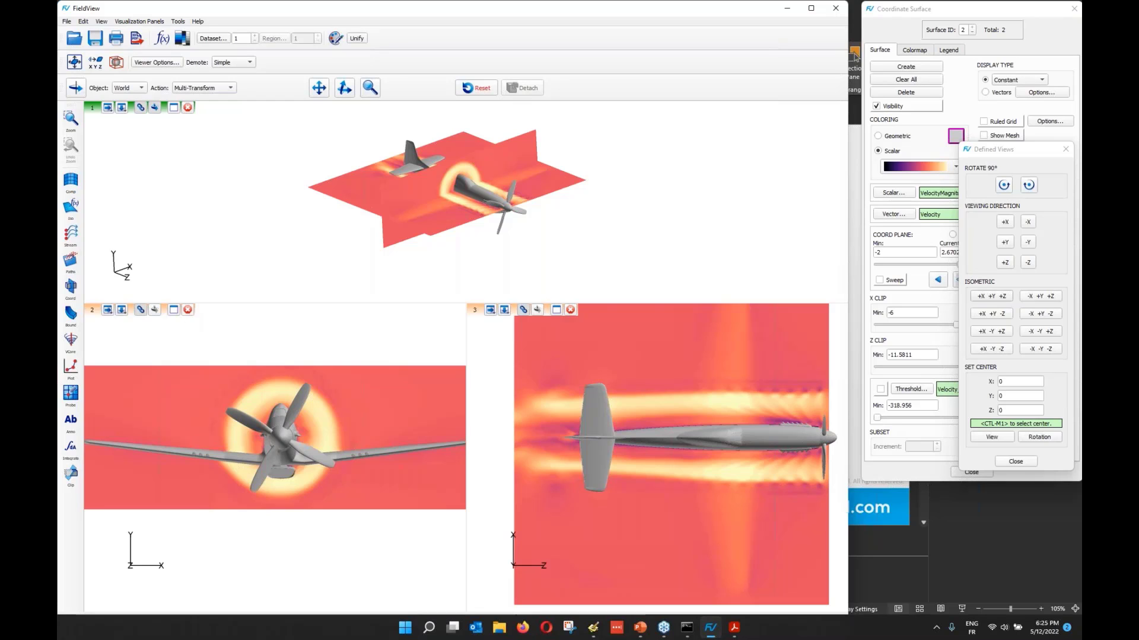
Step: Delete the front-view and top-view windows, recenter the aircraft in the remaining window, and close the Defined Views
{"action": "left_click", "coordinate": [187, 310]}
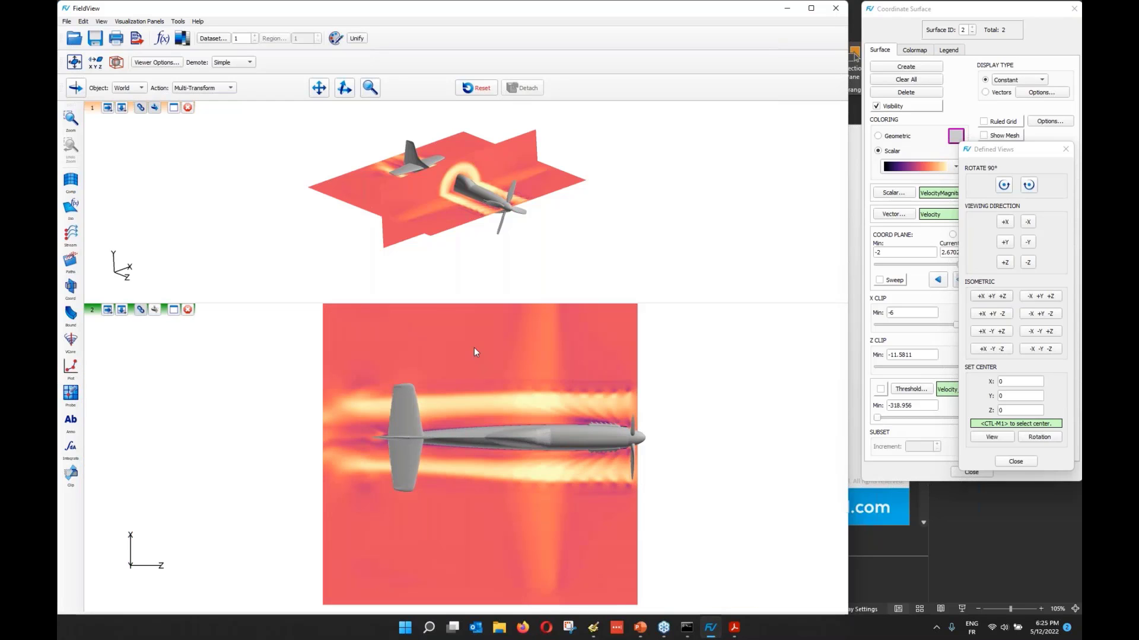
{"action": "left_click", "coordinate": [187, 310]}
{"action": "left_click_drag", "start_coordinate": [318, 367], "coordinate": [373, 364]}
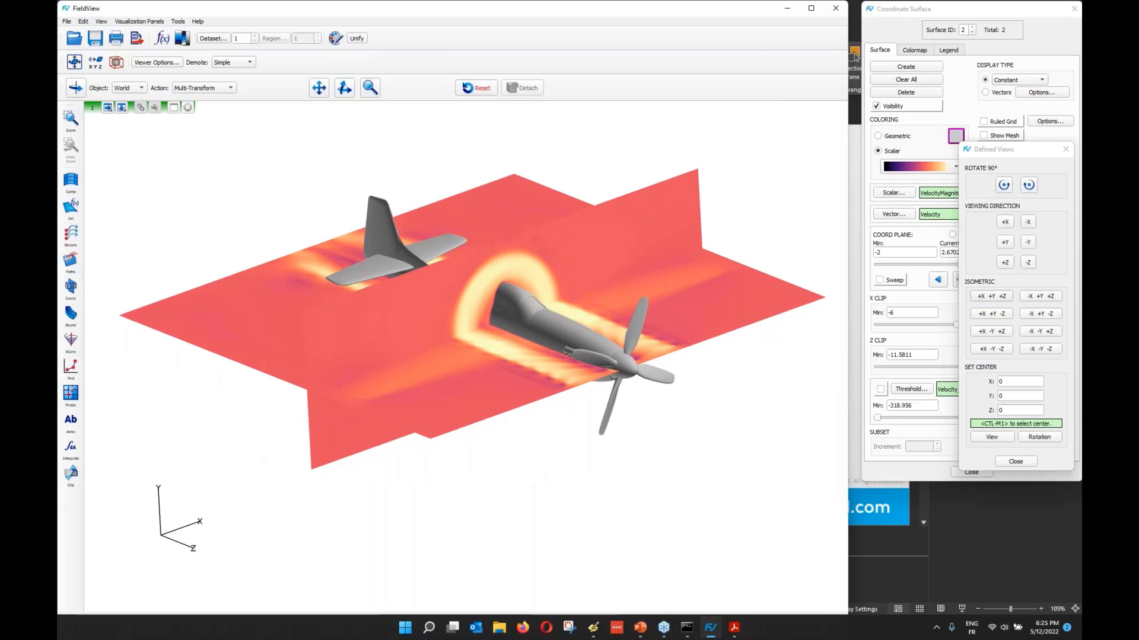
{"action": "left_click", "coordinate": [1016, 461]}
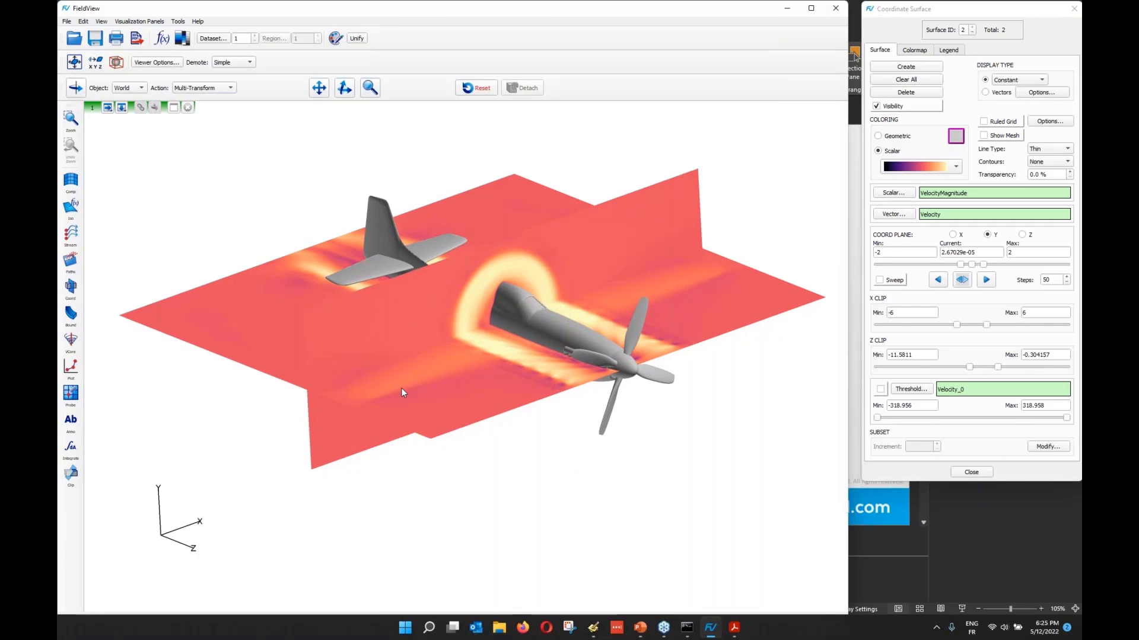
Step: Delete the Y-plane coordinate surface and hide the remaining Z-plane surface
{"action": "left_click", "coordinate": [899, 93]}
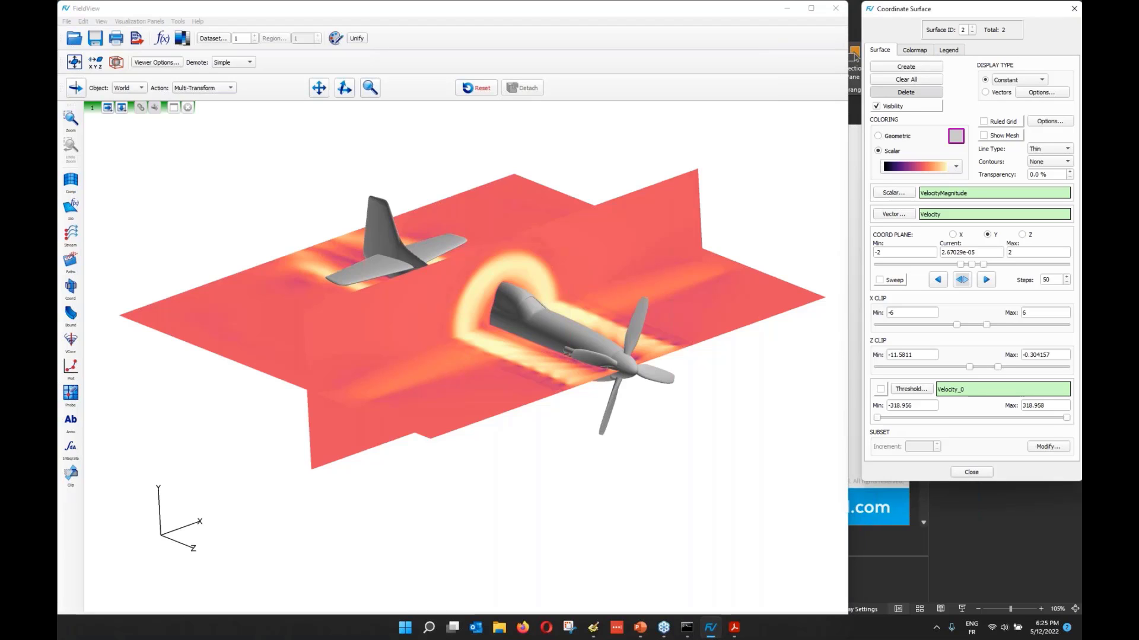
{"action": "left_click", "coordinate": [877, 106]}
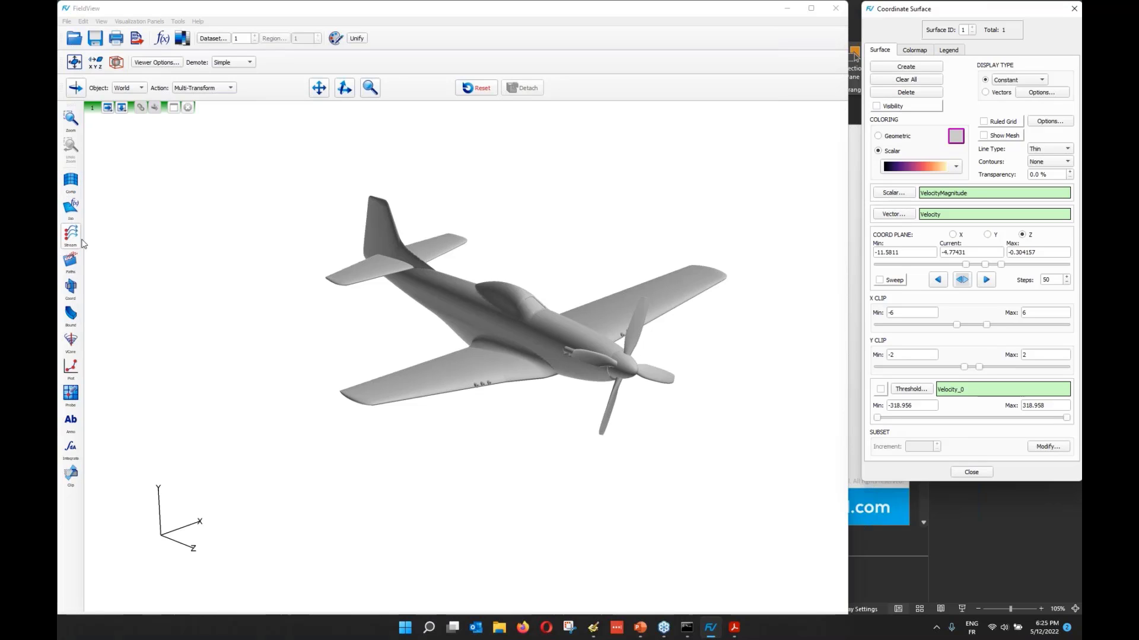
Step: Create an iso-surface using VorticityVectorMagnitude as its iso function
{"action": "left_click", "coordinate": [70, 209]}
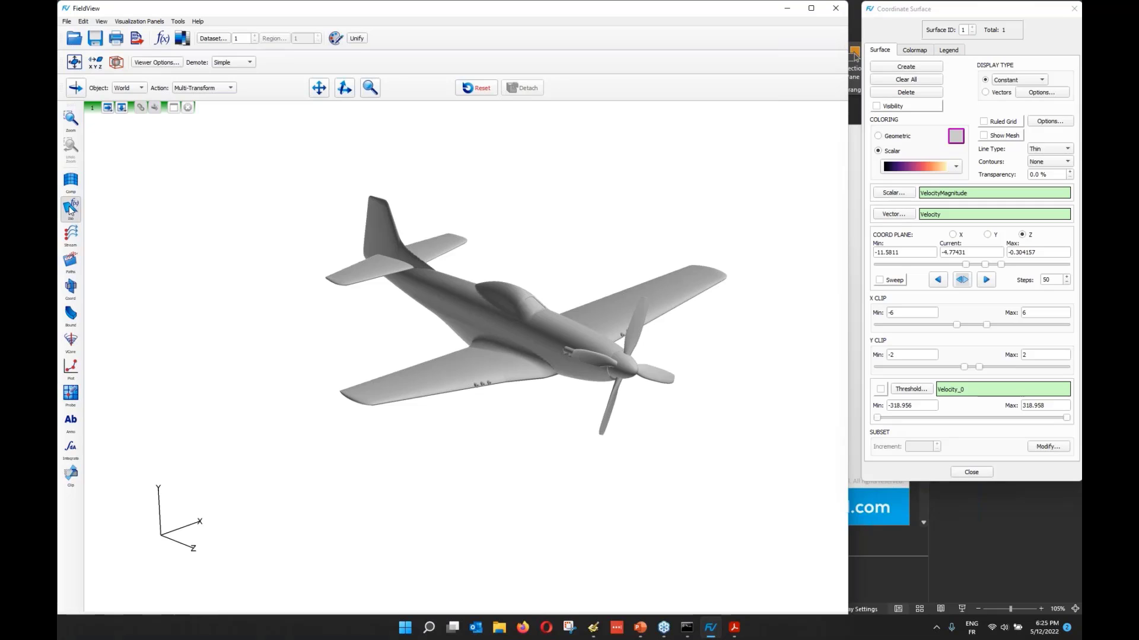
{"action": "left_click_drag", "start_coordinate": [884, 12], "coordinate": [880, 12]}
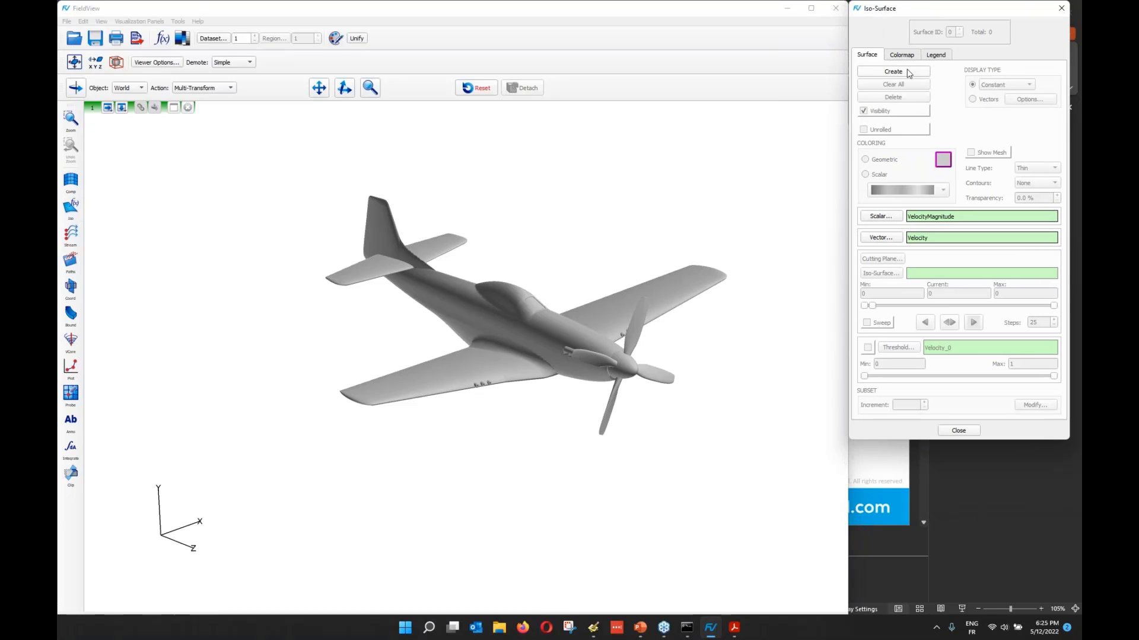
{"action": "left_click", "coordinate": [893, 71]}
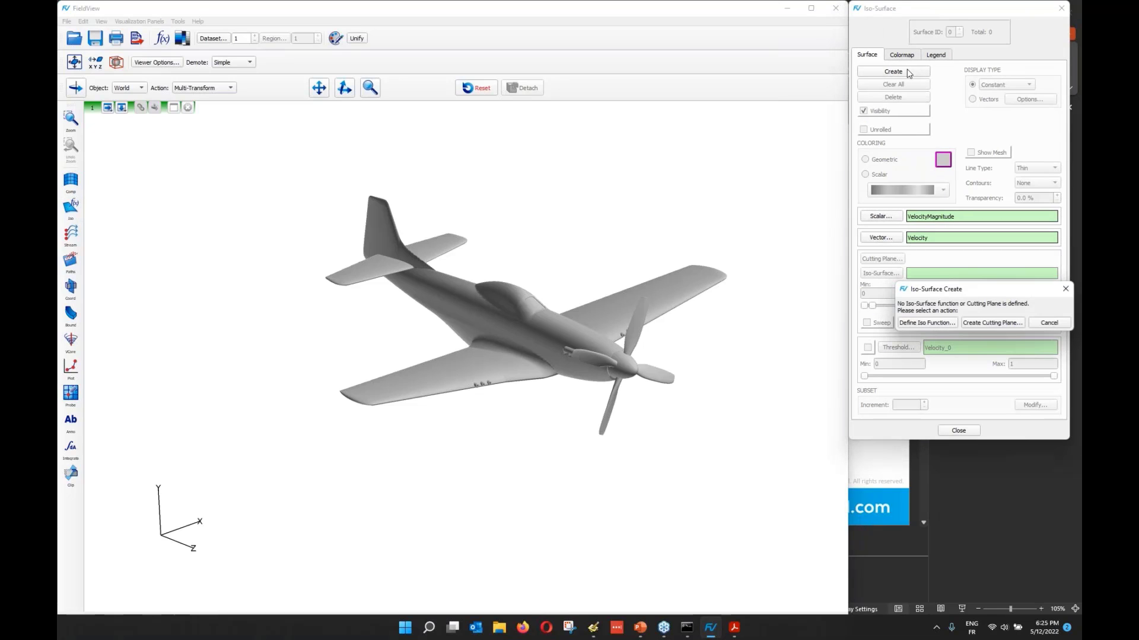
{"action": "left_click", "coordinate": [942, 324]}
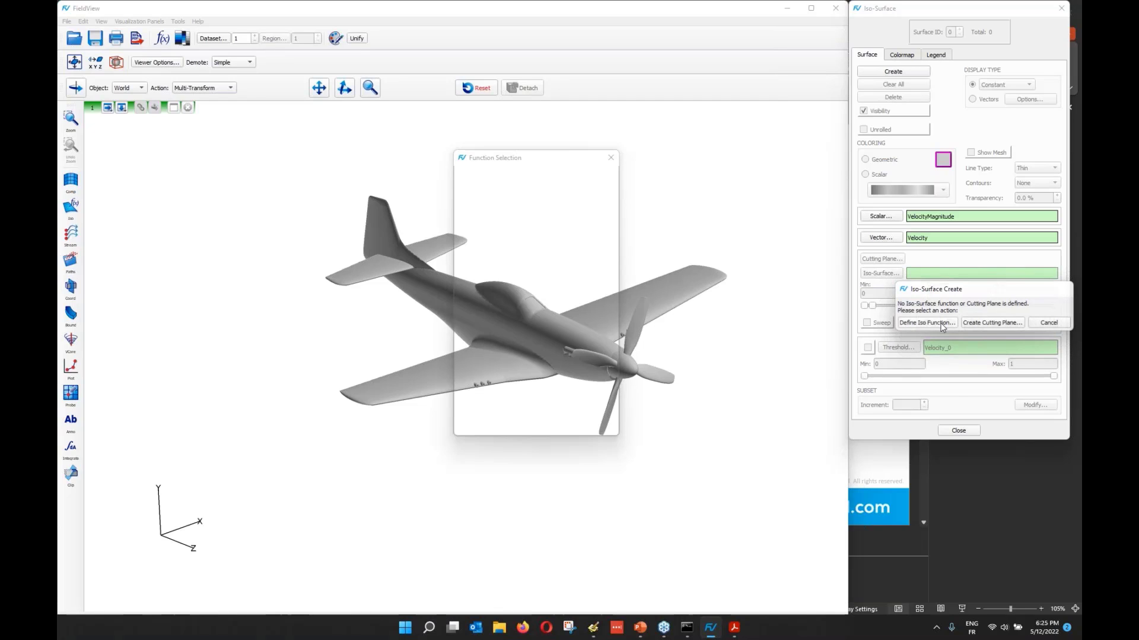
{"action": "left_click", "coordinate": [582, 298]}
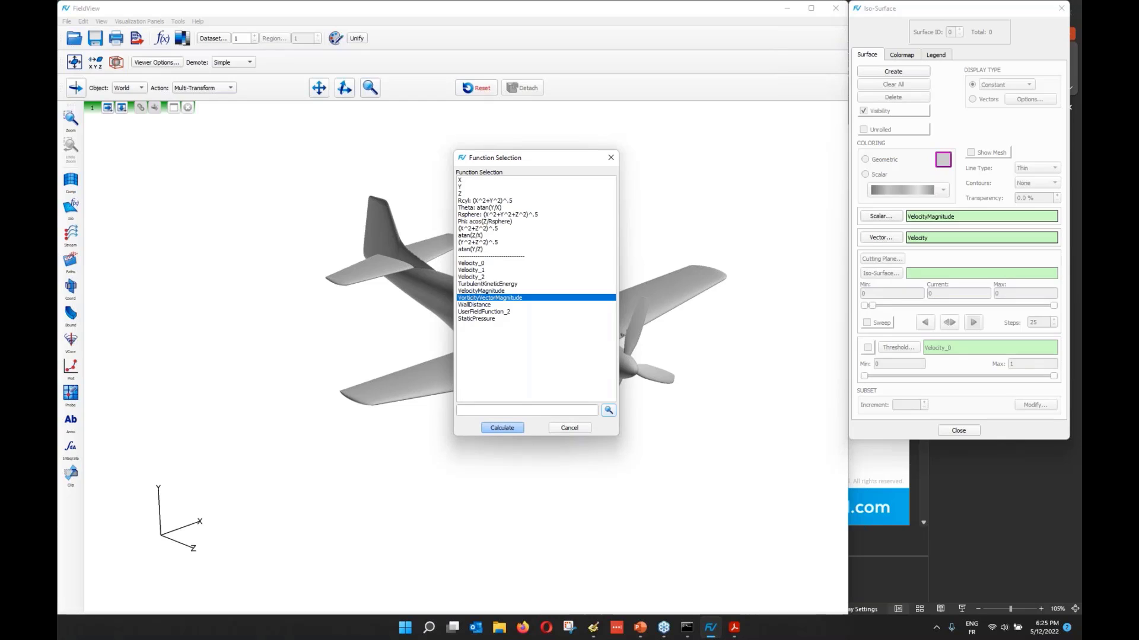
{"action": "left_click", "coordinate": [502, 427]}
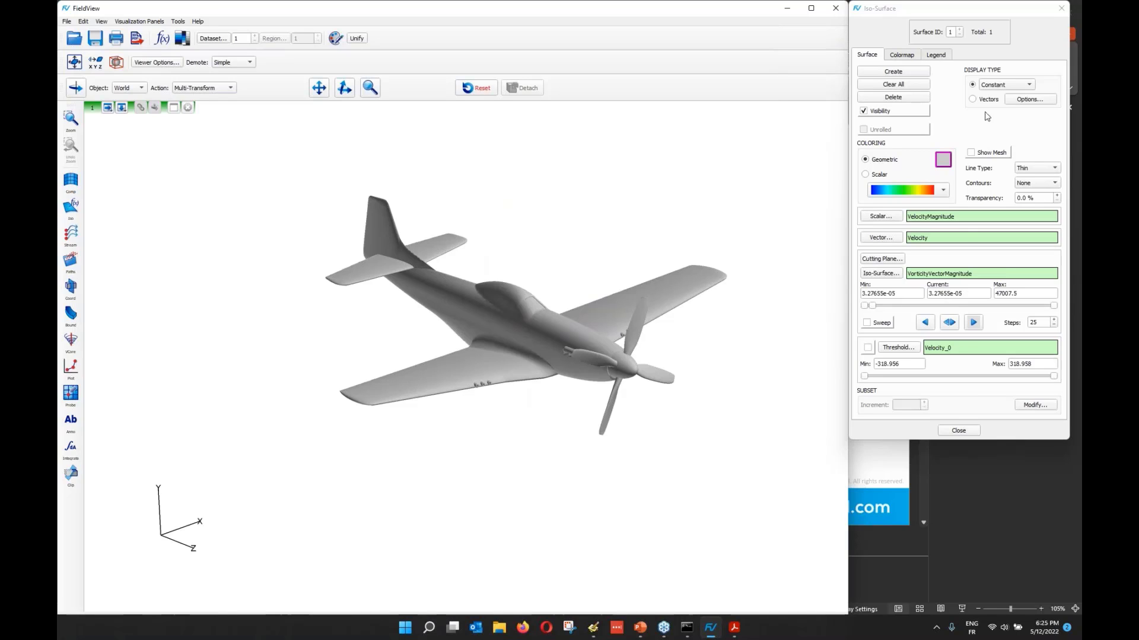
Step: Give the vorticity iso-surface a Smooth display type and a red geometric color
{"action": "left_click", "coordinate": [999, 85]}
{"action": "left_click", "coordinate": [993, 100]}
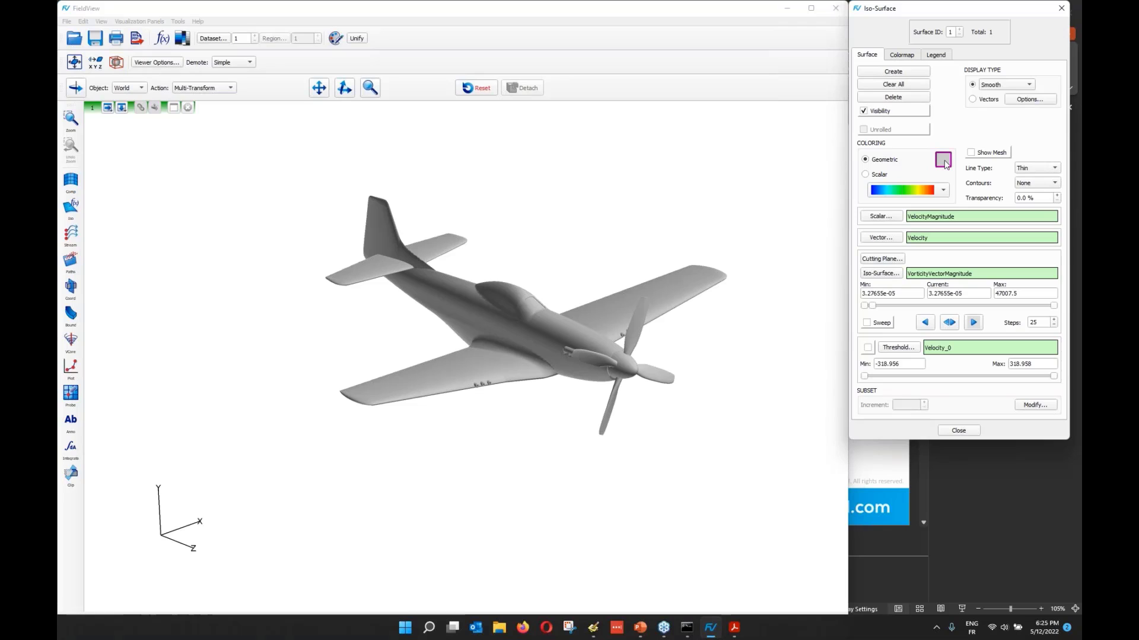
{"action": "left_click", "coordinate": [942, 160]}
{"action": "left_click", "coordinate": [897, 318]}
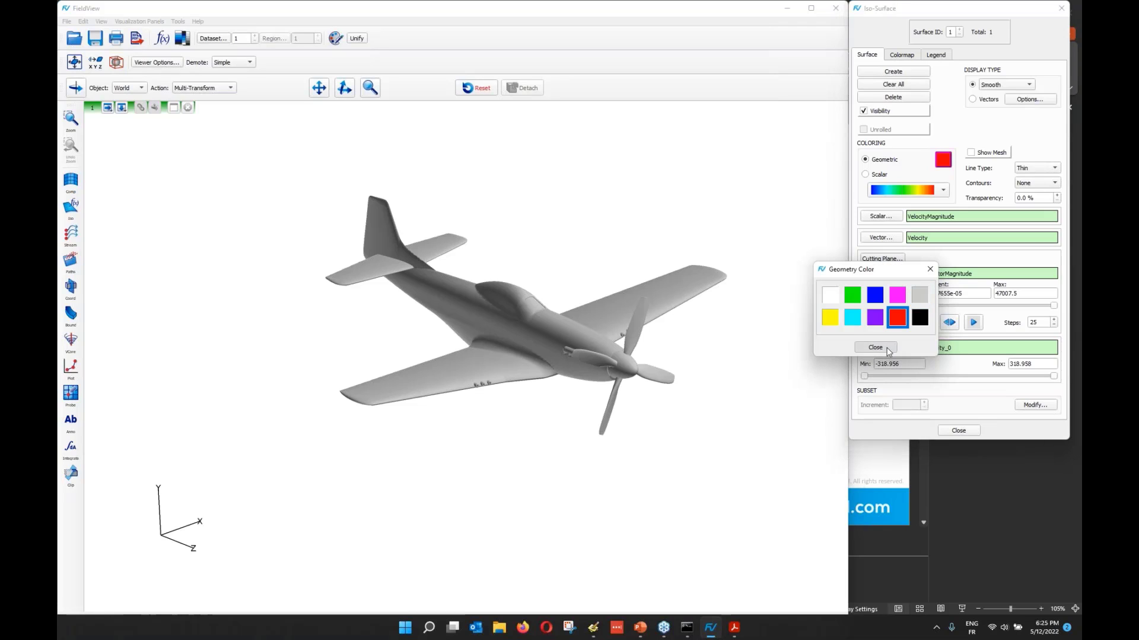
{"action": "left_click", "coordinate": [887, 350]}
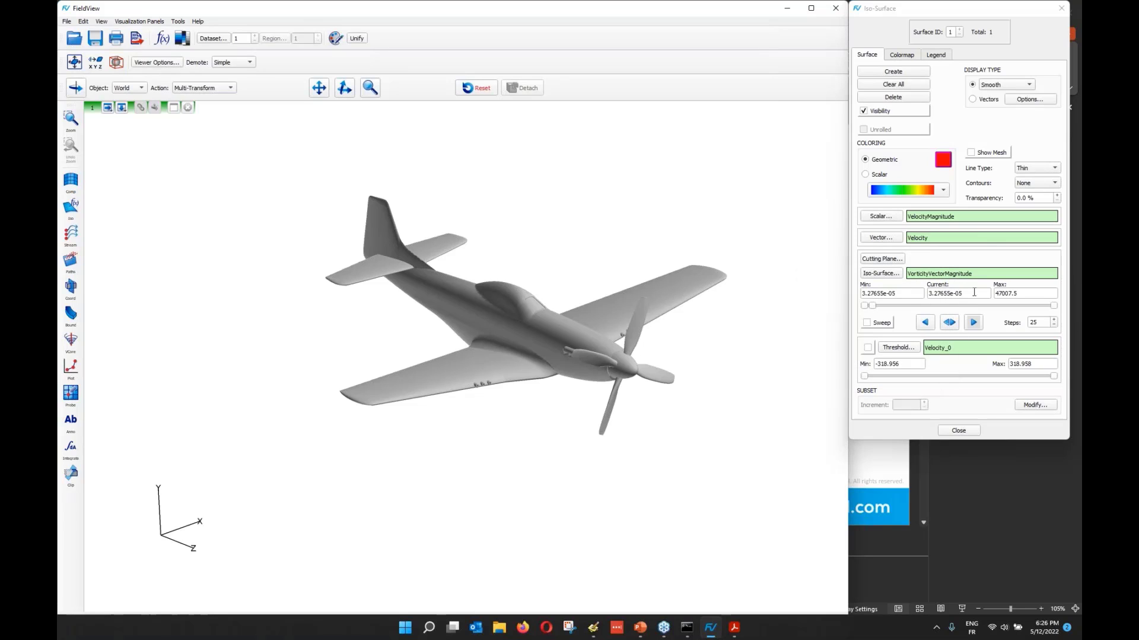
Step: Try a current value of 400 for the vorticity iso-surface and reduce it to 200
{"action": "triple_click", "coordinate": [973, 292]}
{"action": "type", "text": "400"}
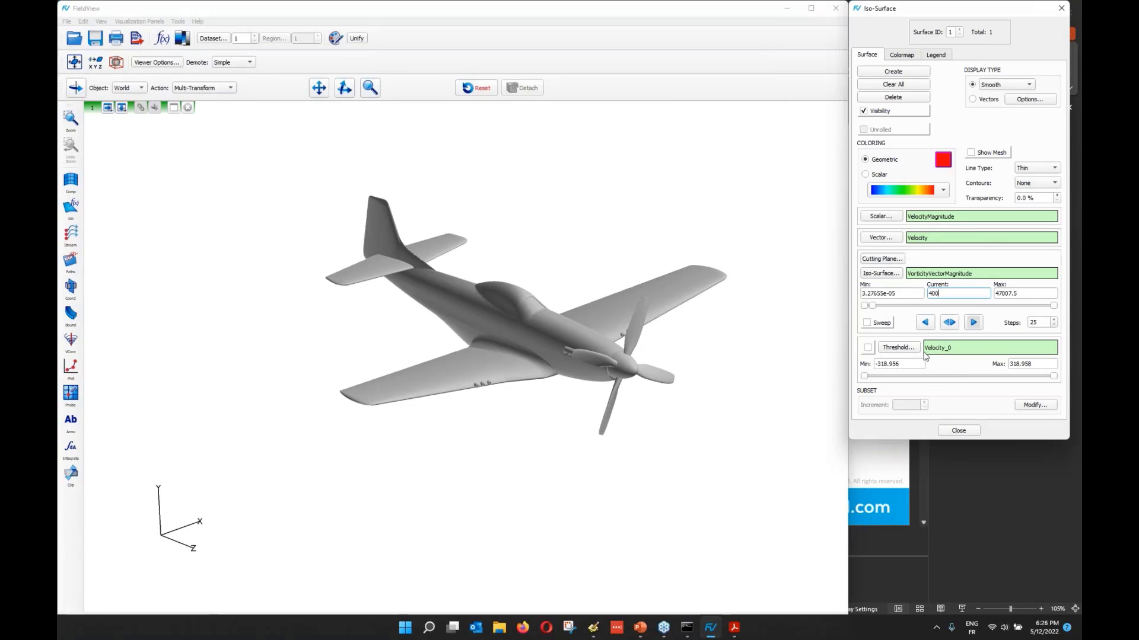
{"action": "key", "text": "Return"}
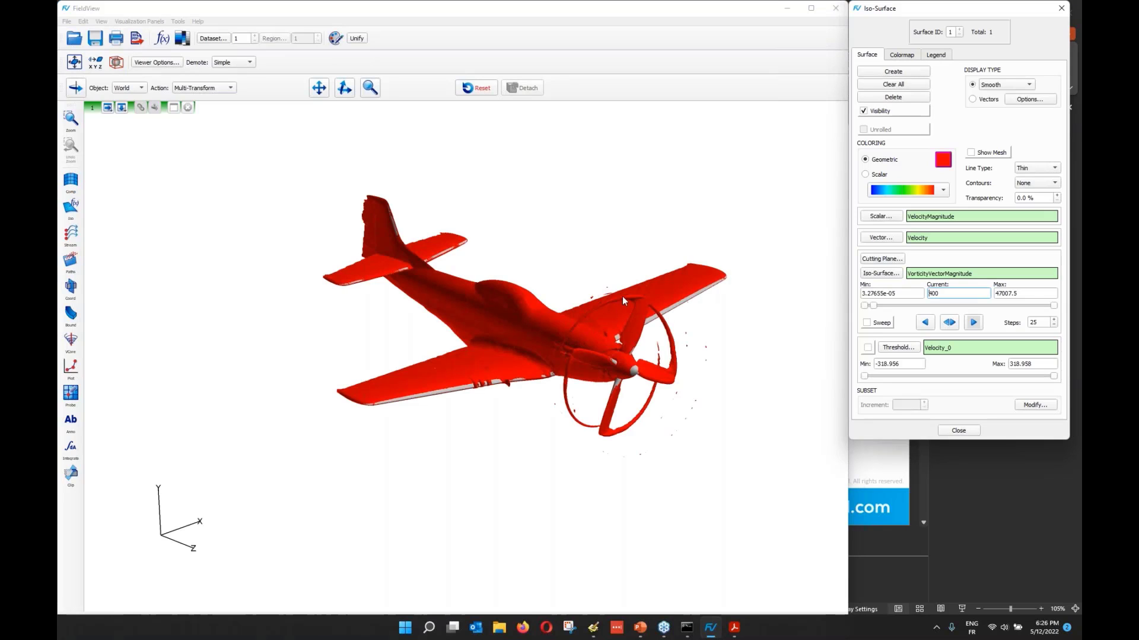
{"action": "key", "text": "BackSpace"}
{"action": "key", "text": "Return"}
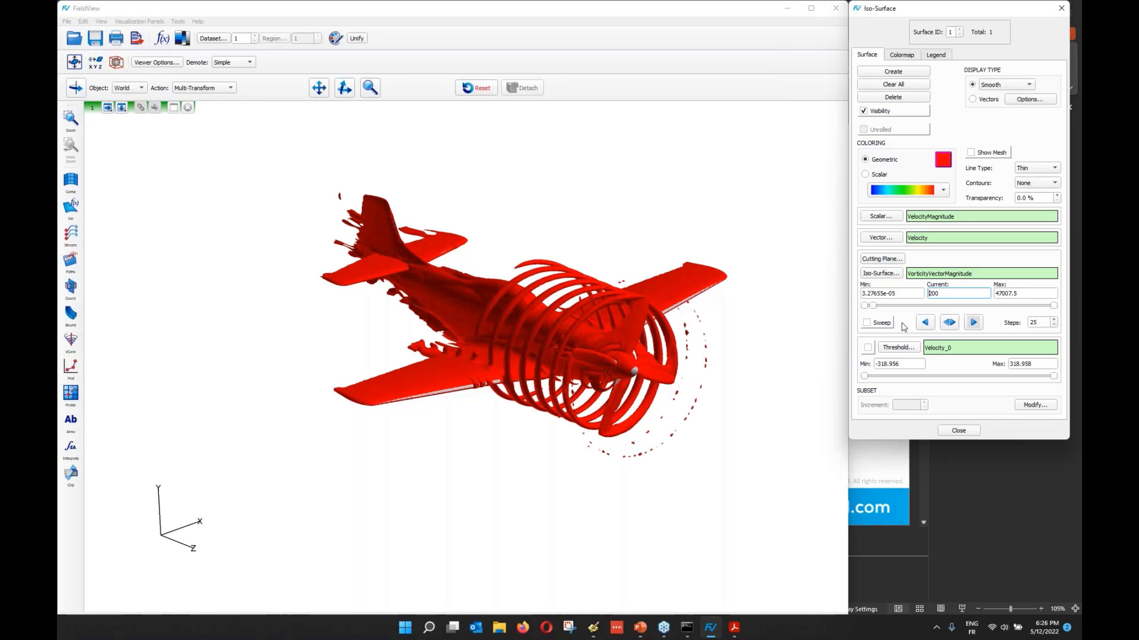
Step: Examine the vorticity iso-surface around the propeller, wings and fuselage from closer up and a different angle
{"action": "left_click", "coordinate": [500, 357]}
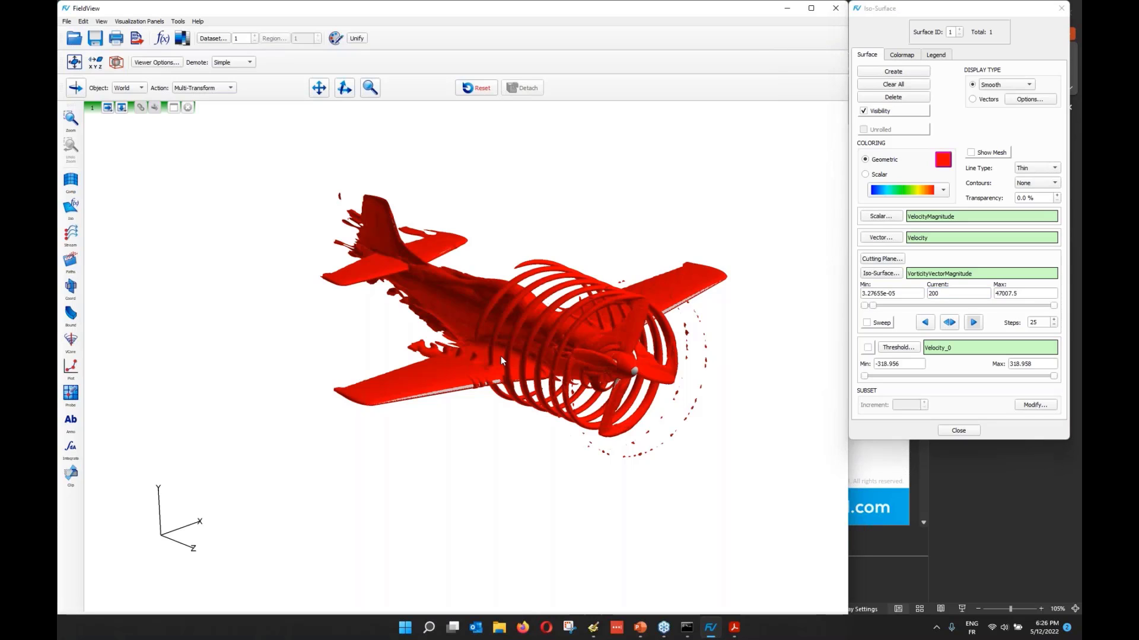
{"action": "scroll", "coordinate": [500, 356], "scroll_direction": "up", "scroll_amount": 3}
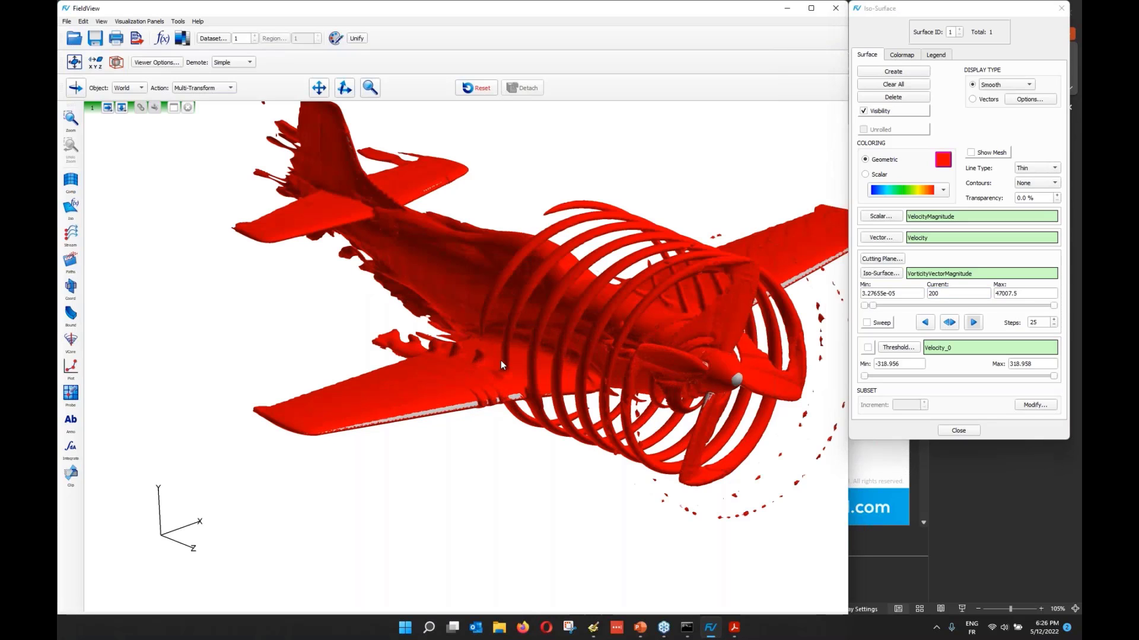
{"action": "scroll", "coordinate": [501, 360], "scroll_direction": "down", "scroll_amount": 1}
{"action": "left_click_drag", "start_coordinate": [500, 361], "coordinate": [423, 369]}
{"action": "middle_click_drag", "start_coordinate": [423, 369], "coordinate": [422, 370]}
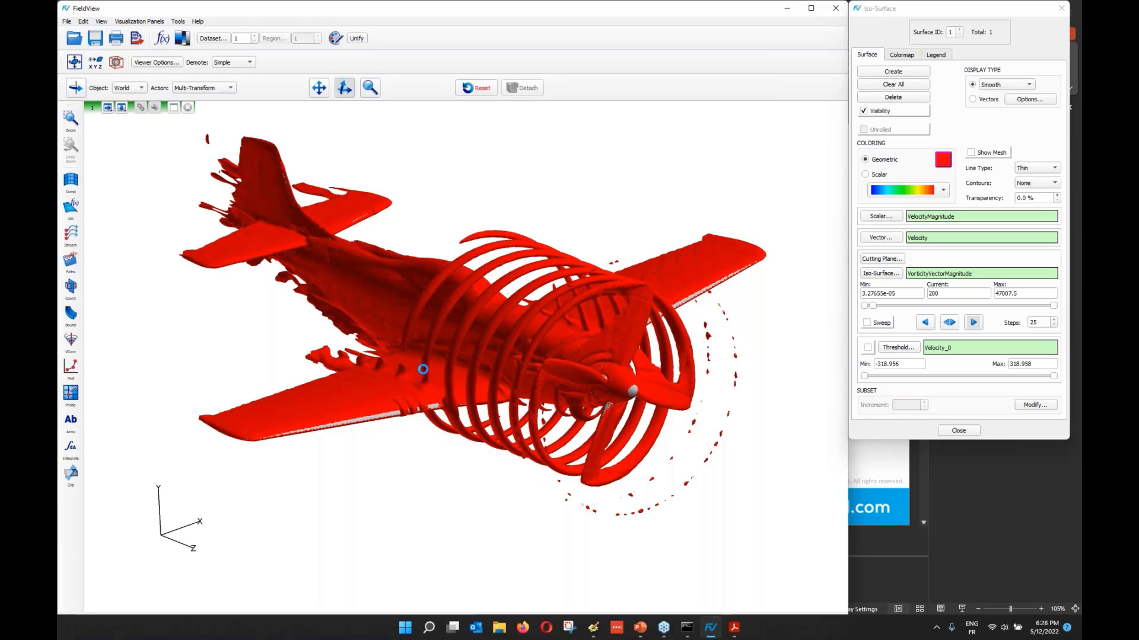
{"action": "left_click_drag", "start_coordinate": [422, 369], "coordinate": [425, 368]}
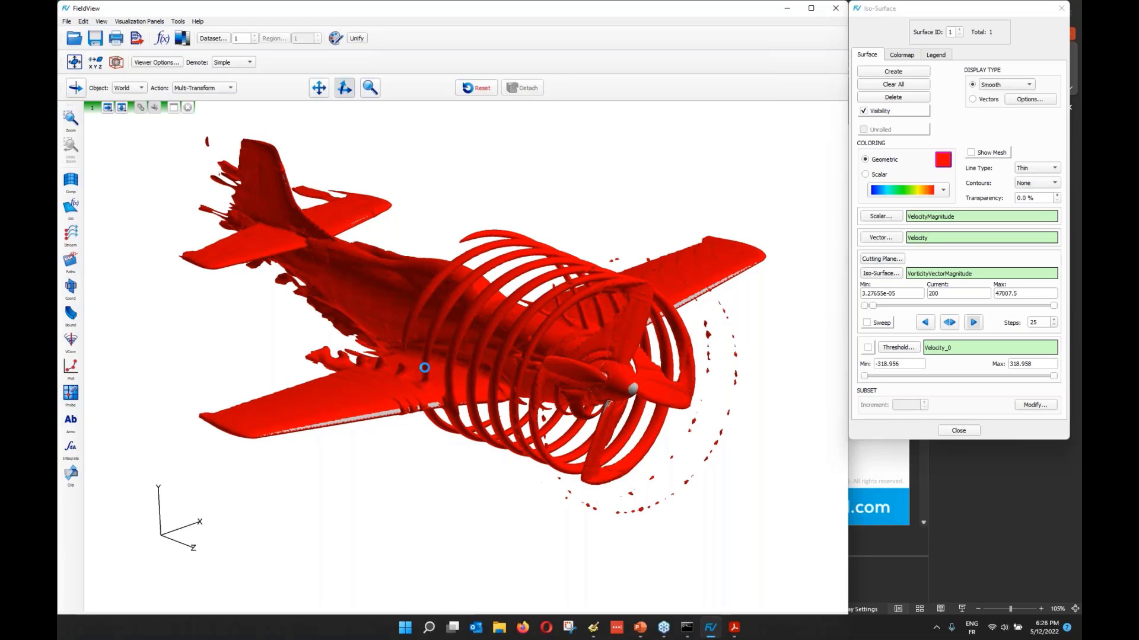
{"action": "middle_click_drag", "start_coordinate": [425, 368], "coordinate": [401, 369]}
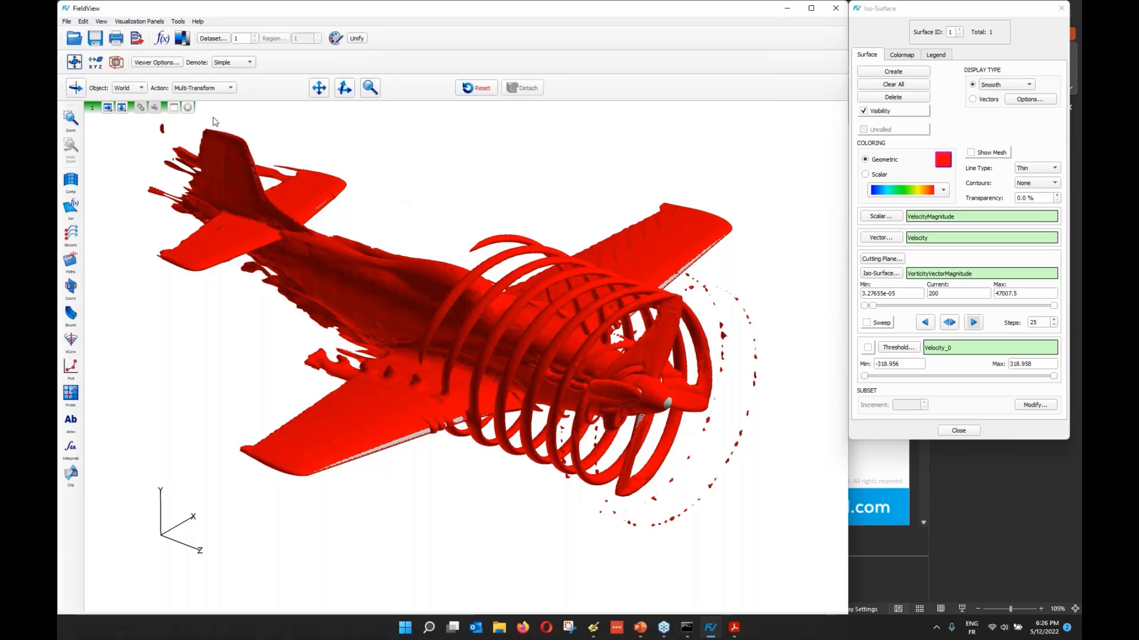
Step: Add a second graphics window below the current one as a copy of its contents
{"action": "left_click", "coordinate": [121, 109]}
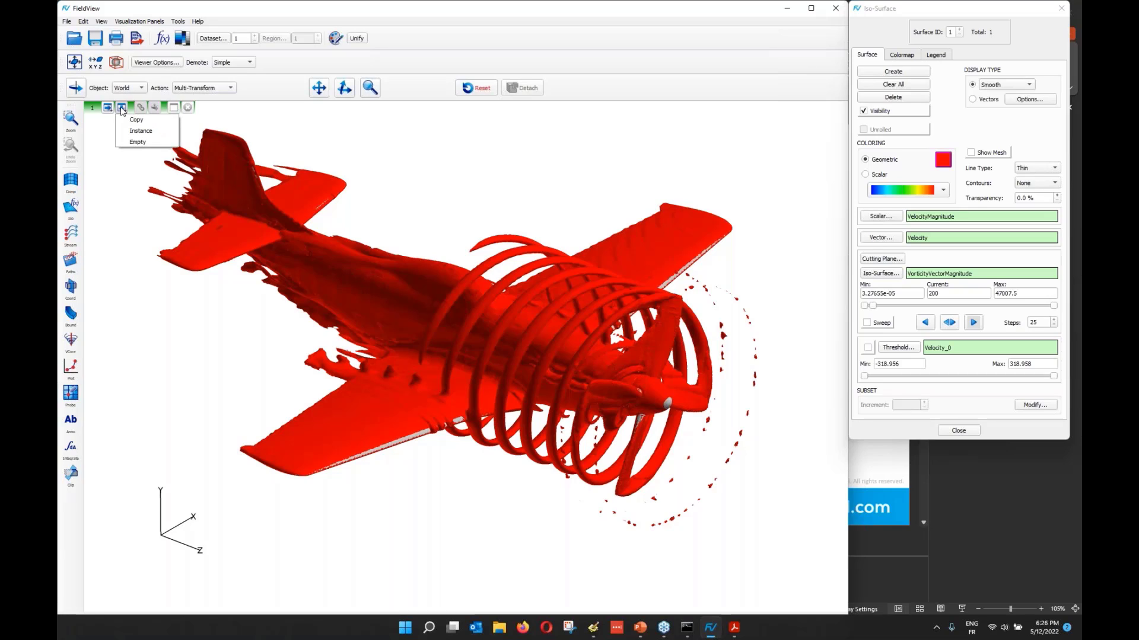
{"action": "left_click", "coordinate": [135, 120]}
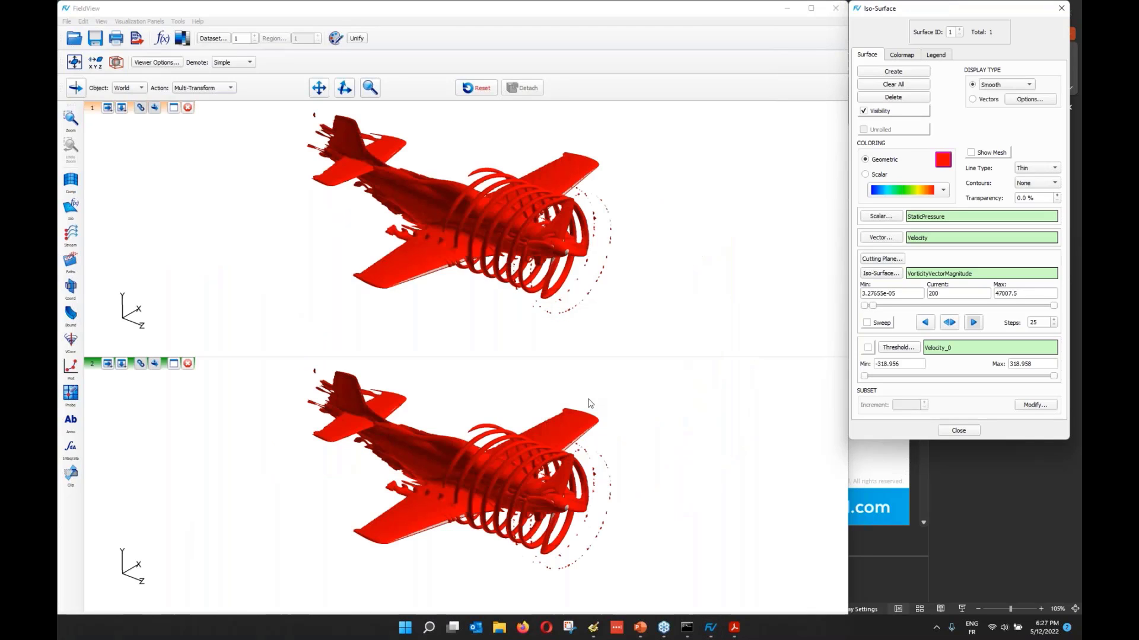
{"action": "right_click_drag", "start_coordinate": [589, 399], "coordinate": [588, 377]}
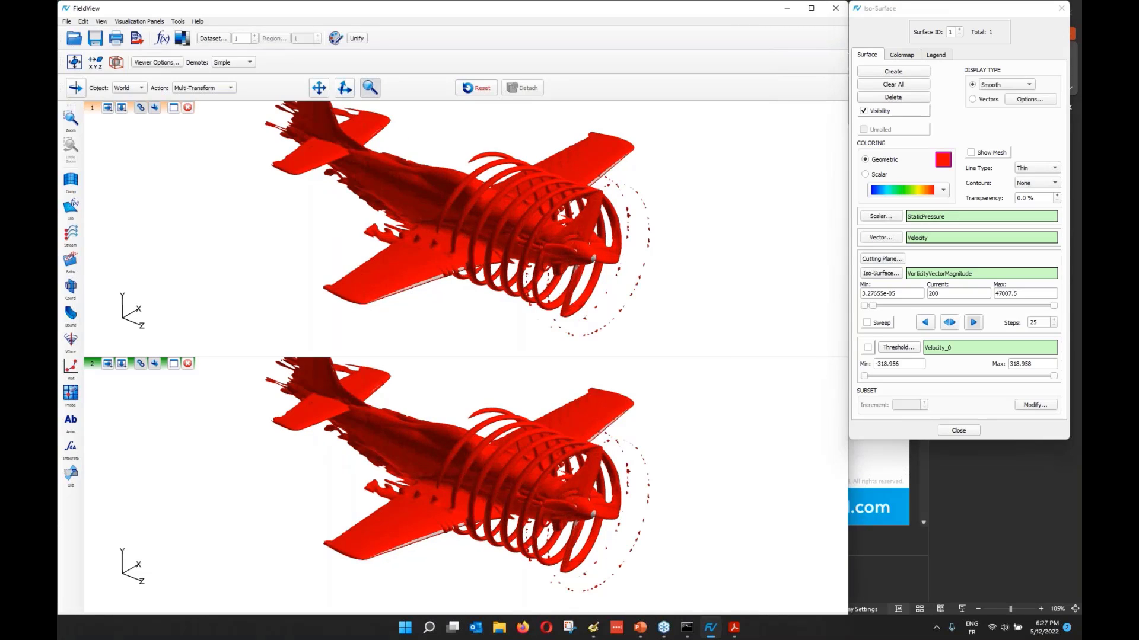
{"action": "middle_click_drag", "start_coordinate": [605, 453], "coordinate": [609, 423]}
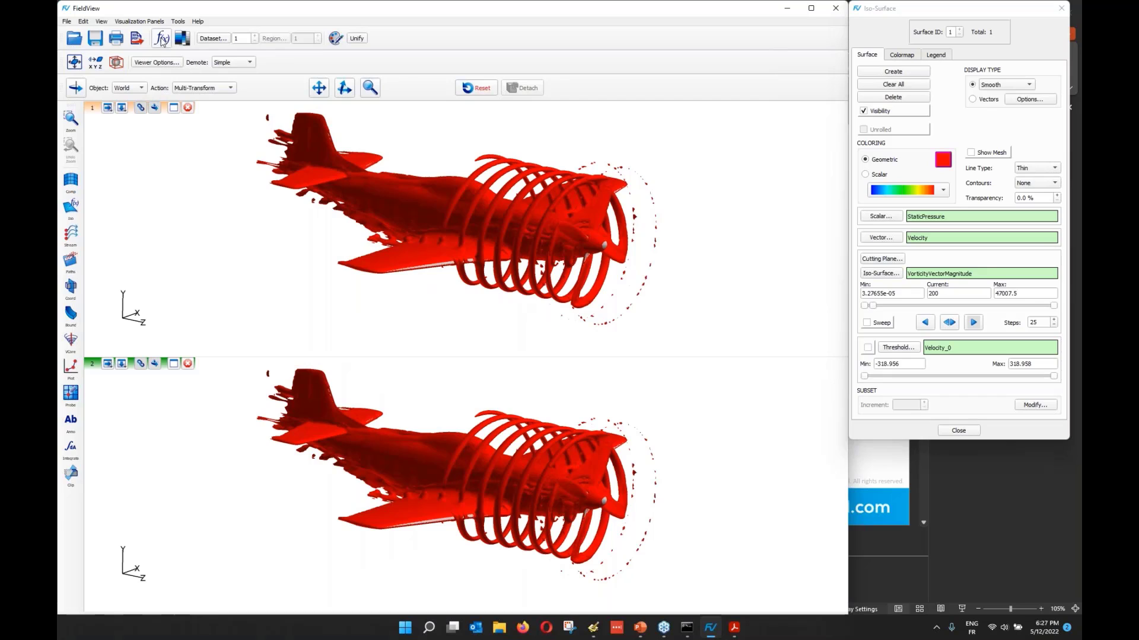
Step: Create a new function with the formula Qcriterion("Velocity") and use the formula as its name
{"action": "left_click", "coordinate": [162, 39]}
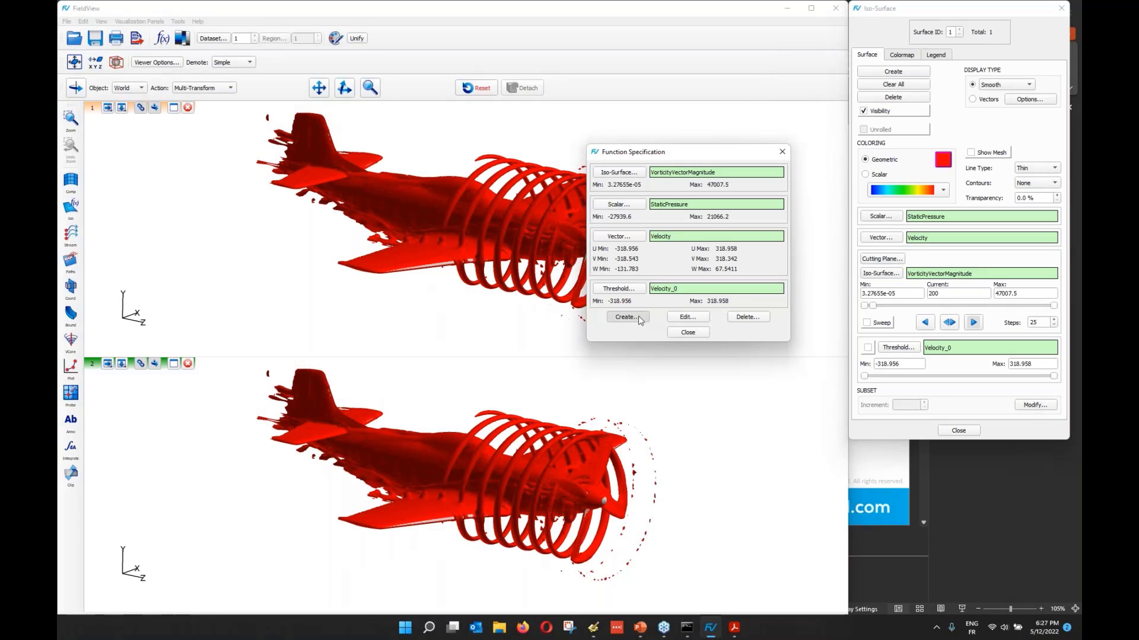
{"action": "left_click", "coordinate": [639, 320]}
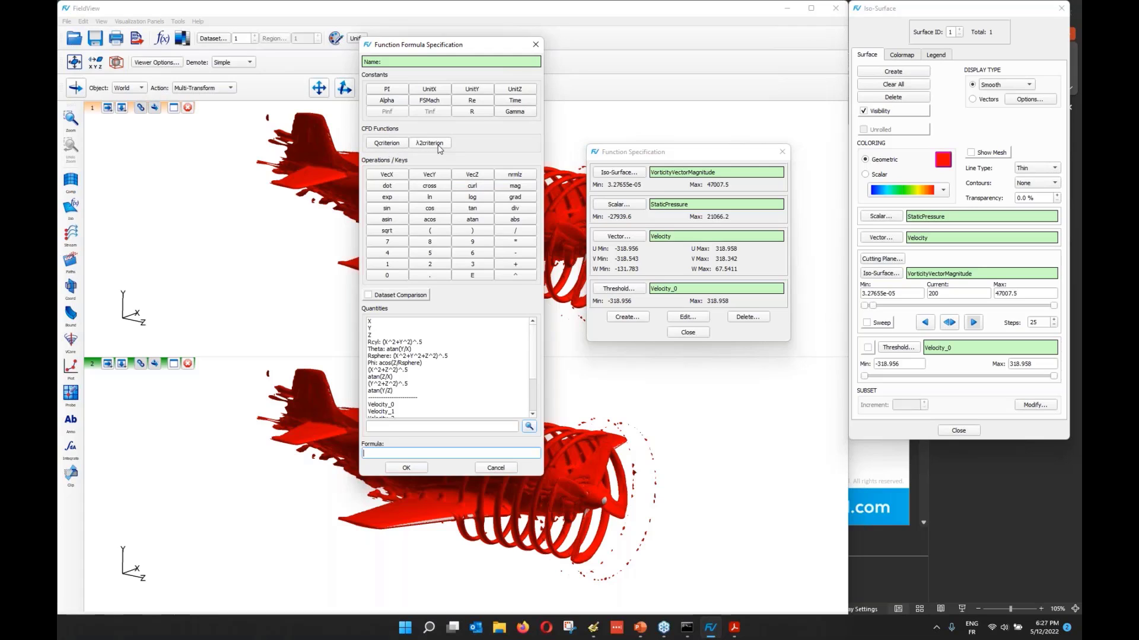
{"action": "left_click", "coordinate": [384, 144]}
{"action": "left_click_drag", "start_coordinate": [533, 344], "coordinate": [532, 387]}
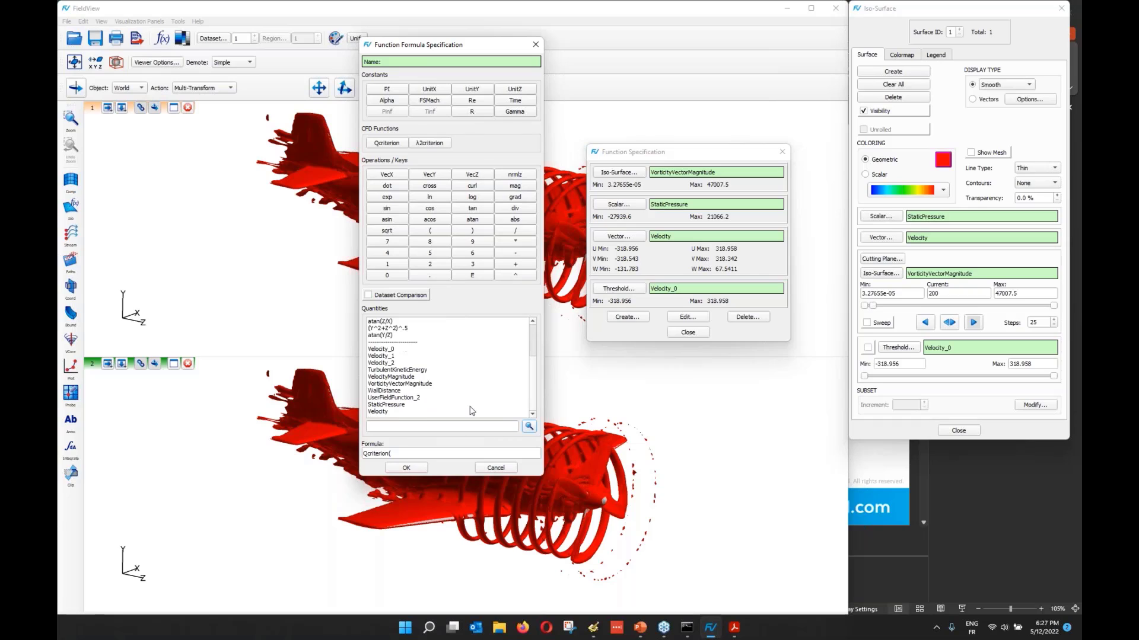
{"action": "double_click", "coordinate": [390, 411]}
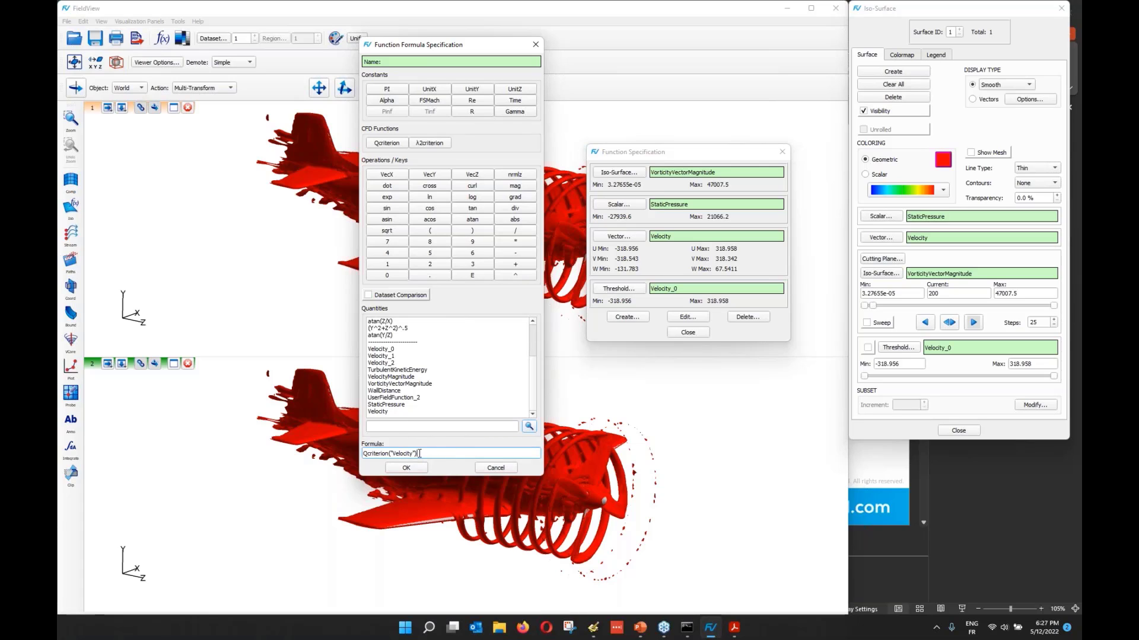
{"action": "left_click", "coordinate": [411, 471]}
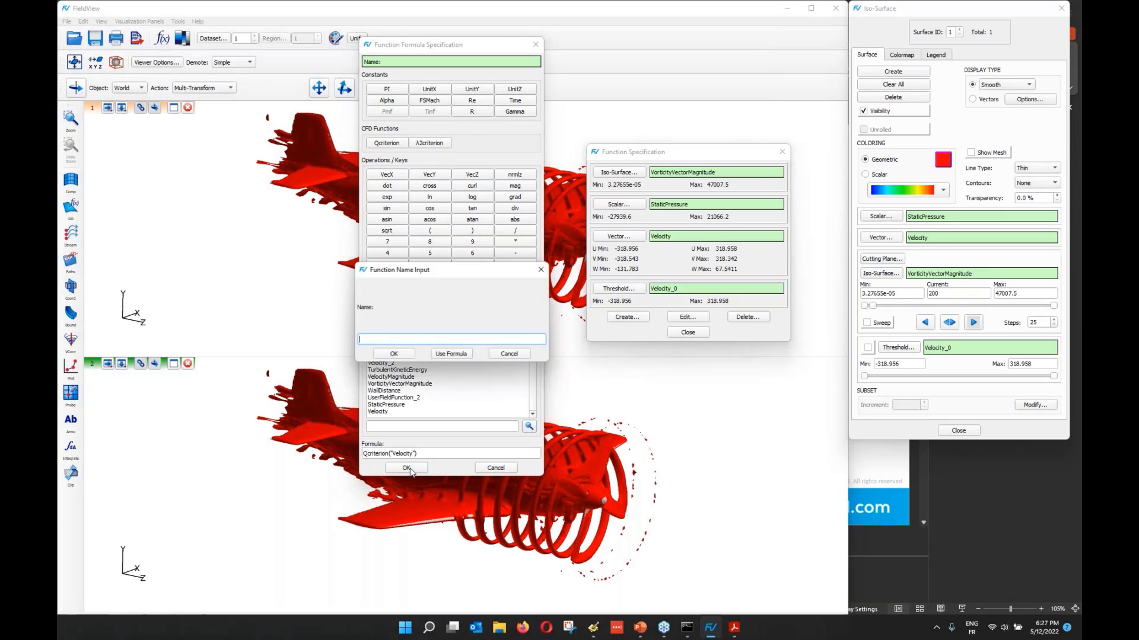
{"action": "left_click", "coordinate": [448, 354]}
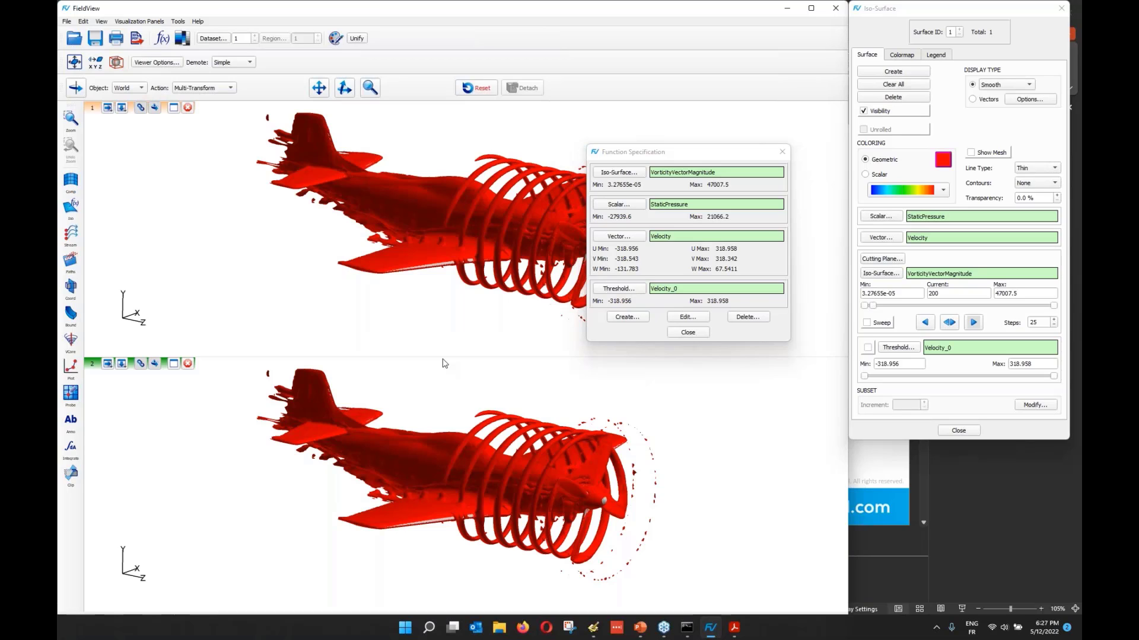
{"action": "left_click", "coordinate": [688, 333]}
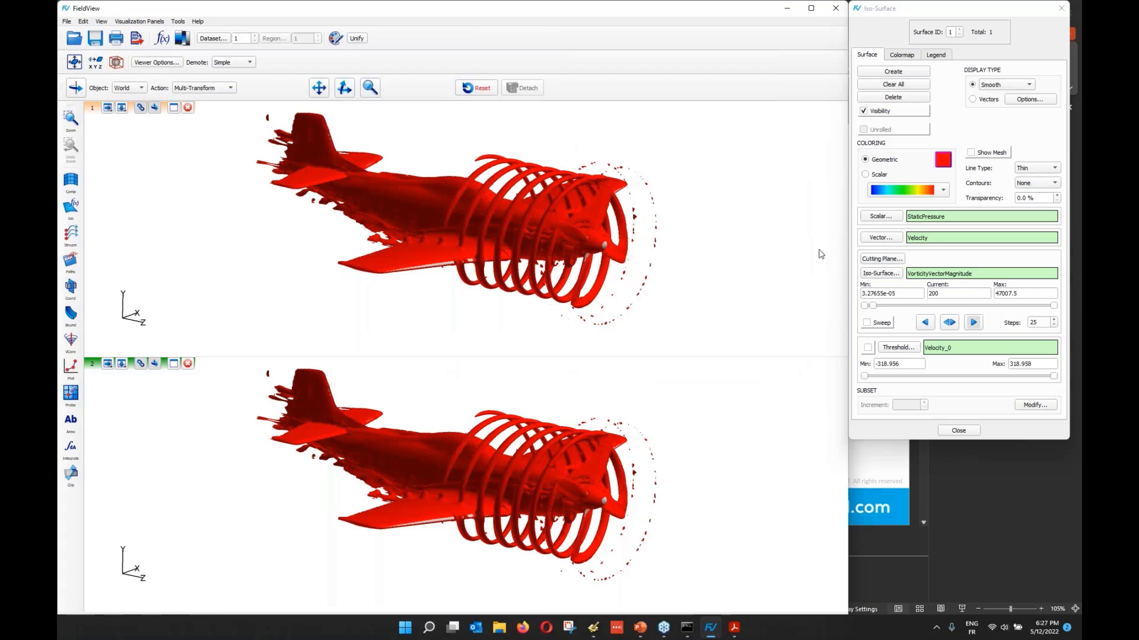
Step: Change the iso function of the lower window's iso-surface to Qcriterion("Velocity") and calculate it
{"action": "left_click", "coordinate": [889, 276]}
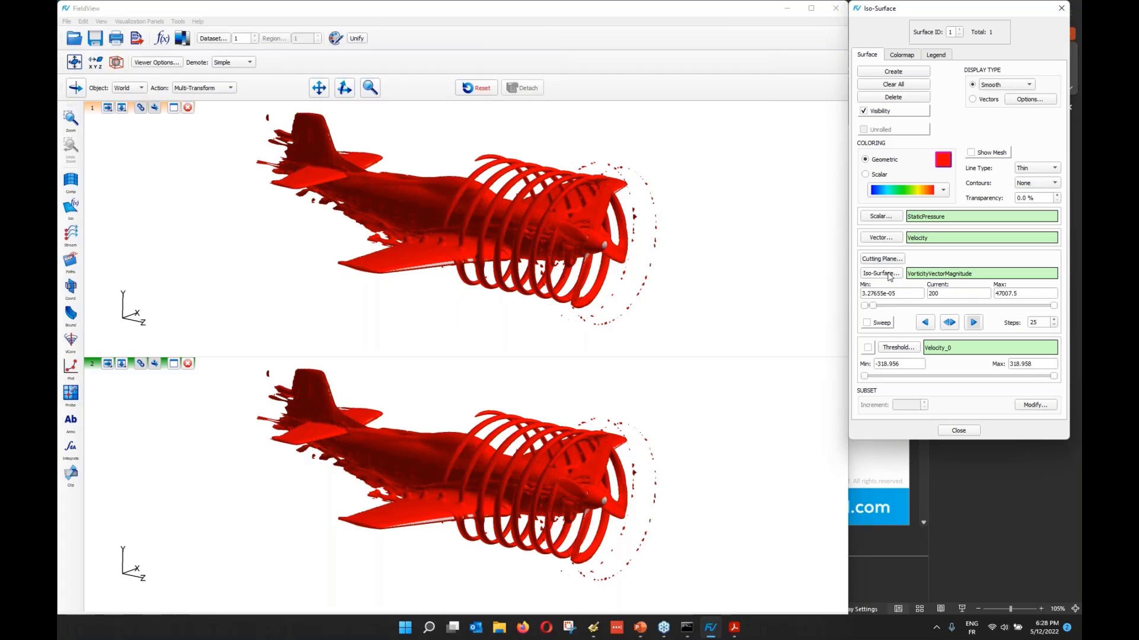
{"action": "left_click", "coordinate": [889, 276]}
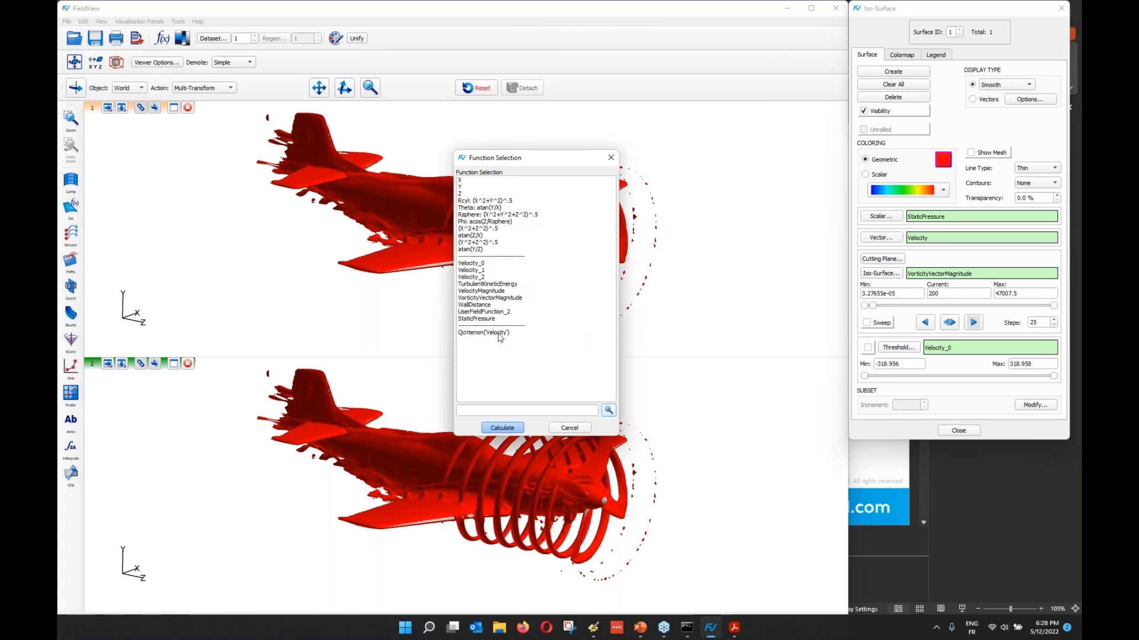
{"action": "left_click", "coordinate": [498, 334]}
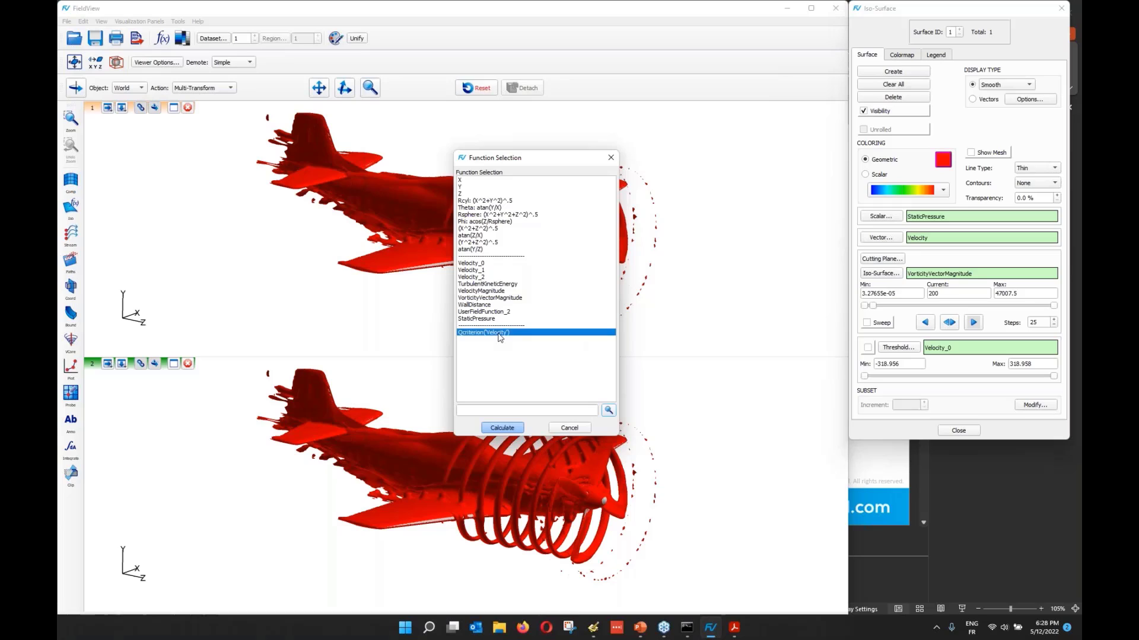
{"action": "left_click", "coordinate": [514, 431]}
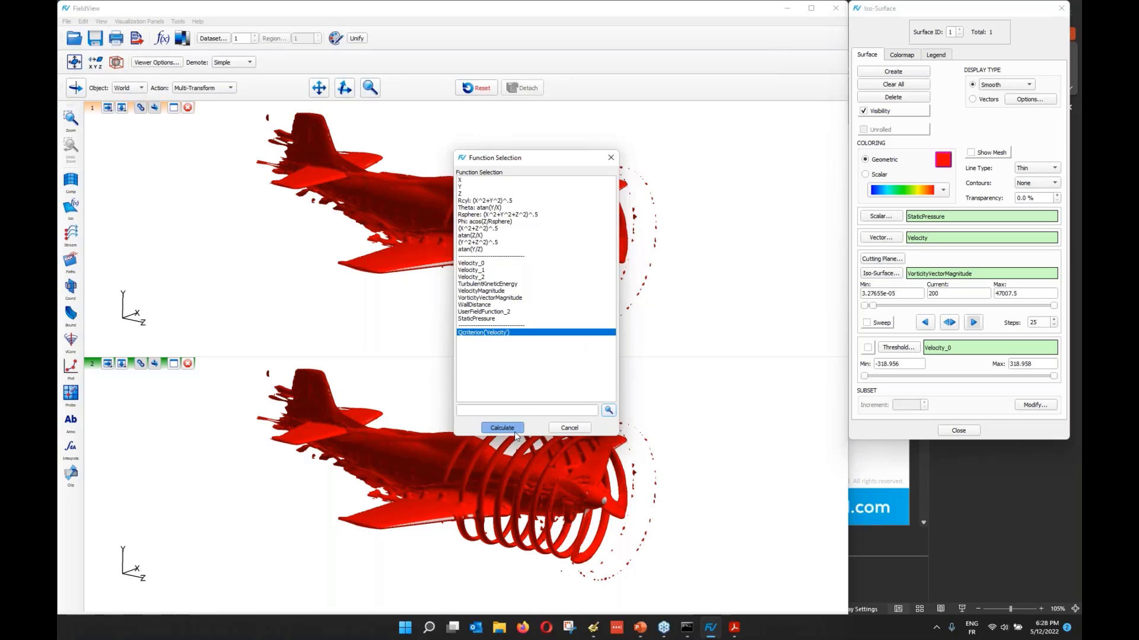
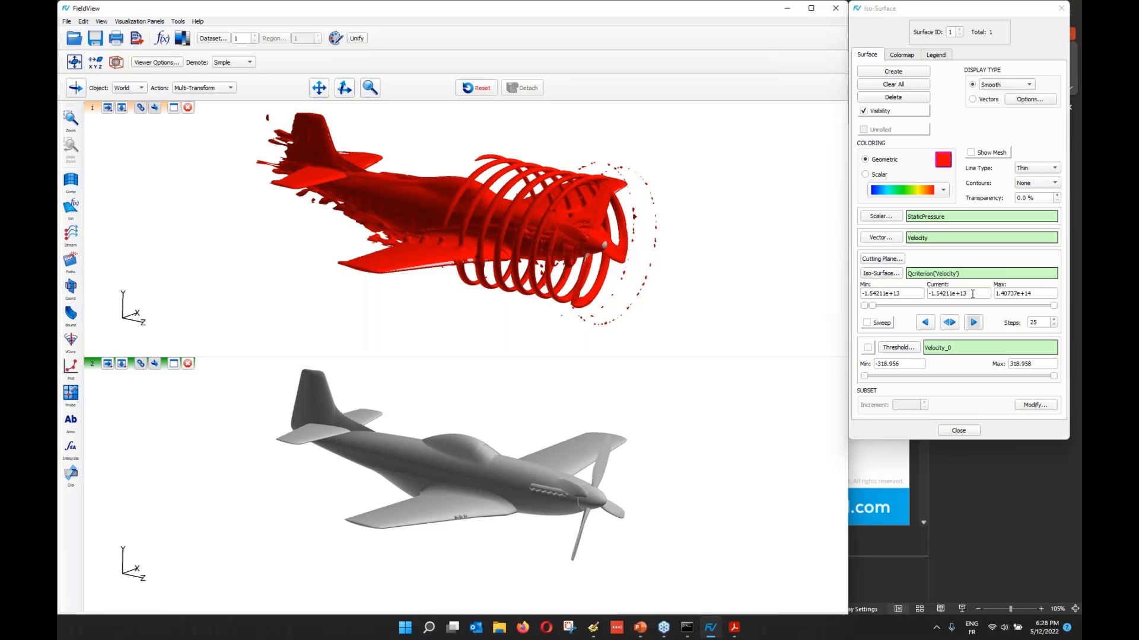
Step: Try an iso value of 1e5 for the Q-criterion iso-surface in the lower window, and lower it to 10000
{"action": "left_click_drag", "start_coordinate": [973, 294], "coordinate": [930, 341]}
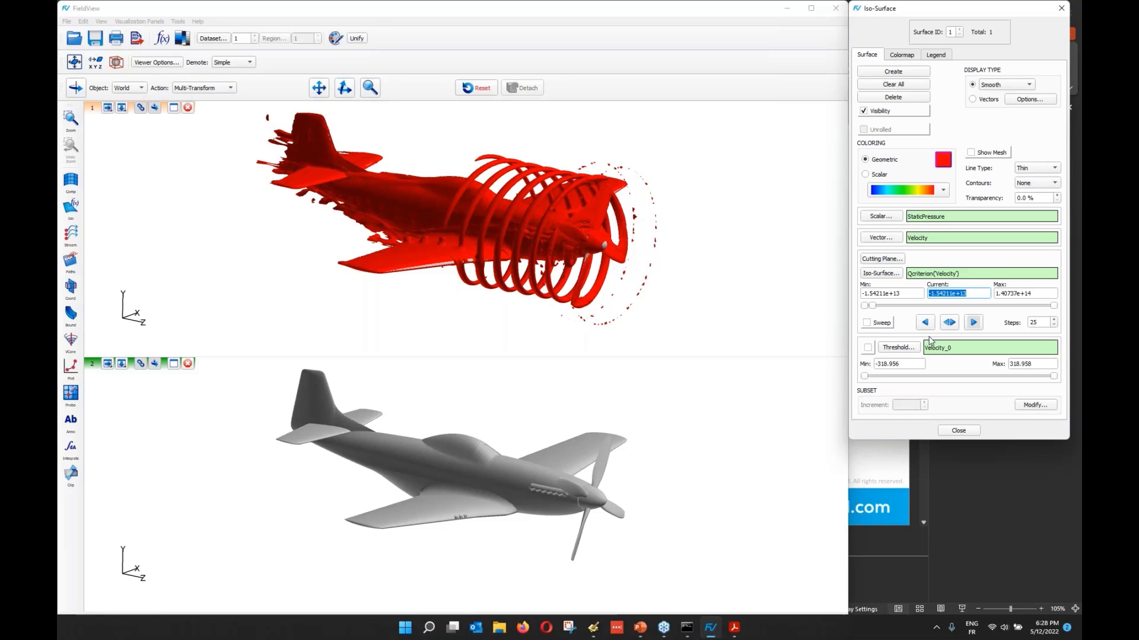
{"action": "type", "text": "1e5"}
{"action": "key", "text": "Return"}
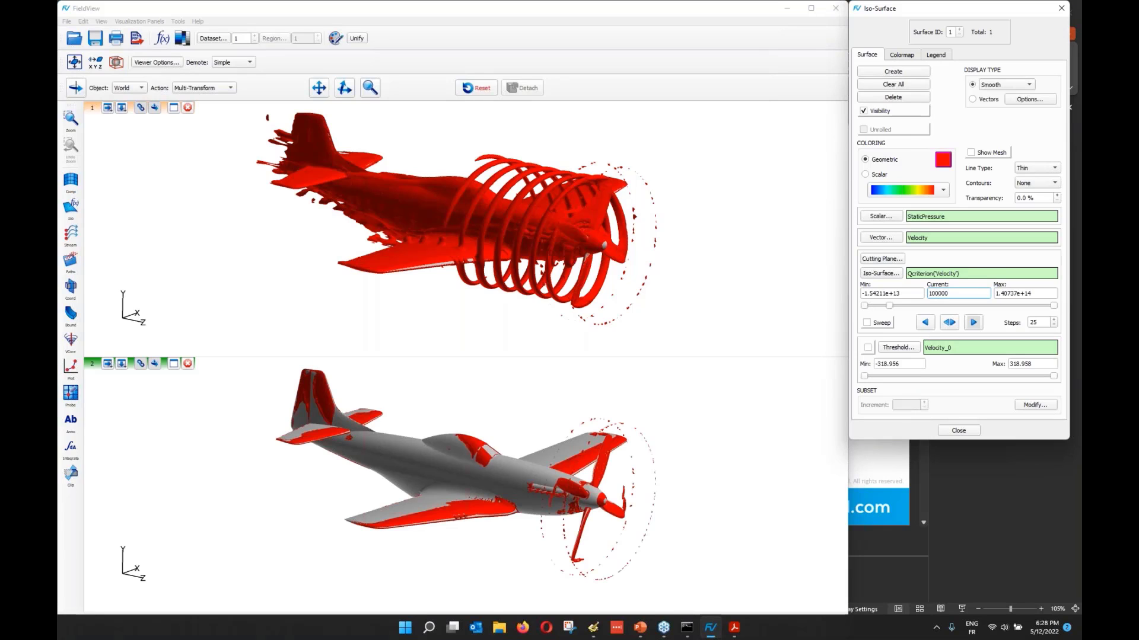
{"action": "left_click", "coordinate": [960, 293]}
{"action": "key", "text": "Home"}
{"action": "key", "text": "Return"}
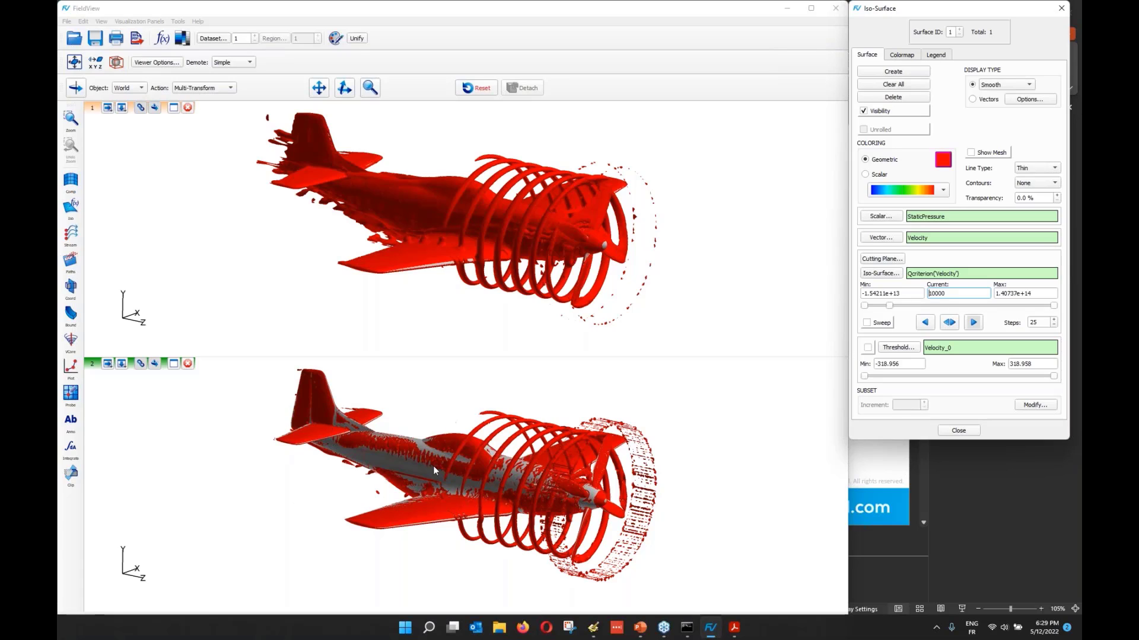
Step: Compare the vorticity and Q-criterion iso-surfaces around the fuselage, wings and propeller from closer up and several angles
{"action": "left_click", "coordinate": [728, 530]}
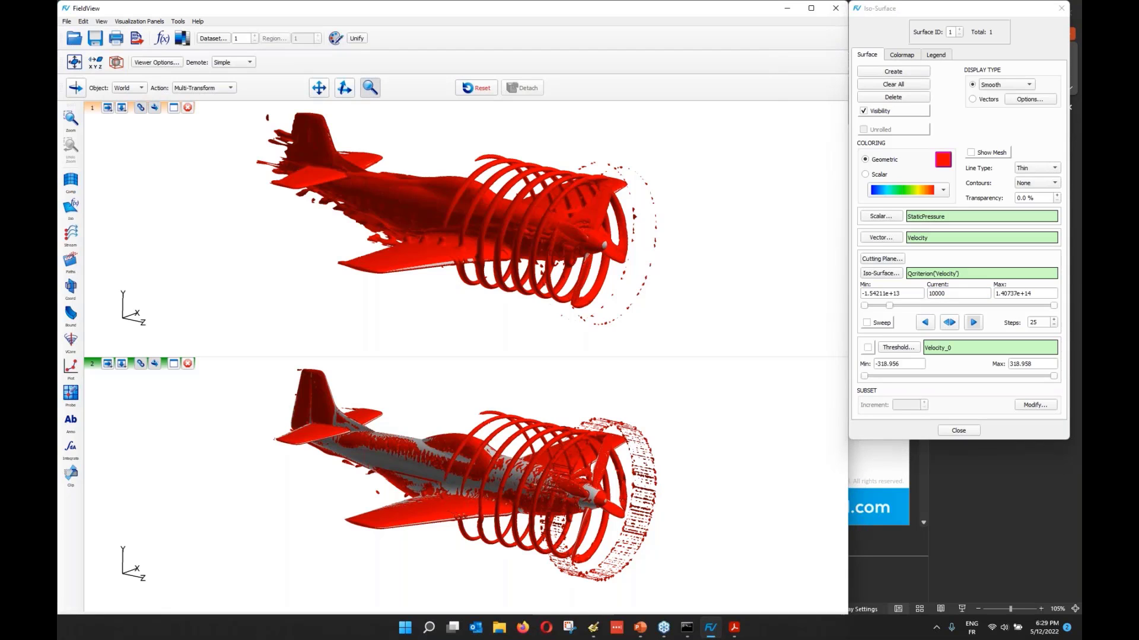
{"action": "left_click_drag", "start_coordinate": [728, 531], "coordinate": [638, 469]}
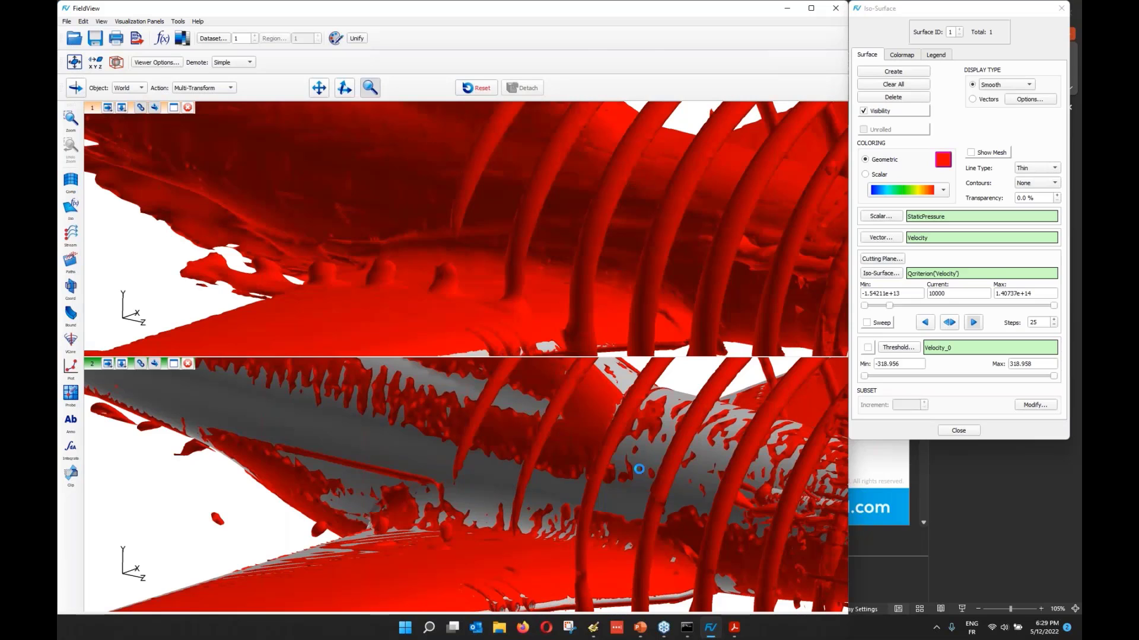
{"action": "right_click_drag", "start_coordinate": [639, 469], "coordinate": [542, 435]}
{"action": "middle_click_drag", "start_coordinate": [541, 435], "coordinate": [541, 435]}
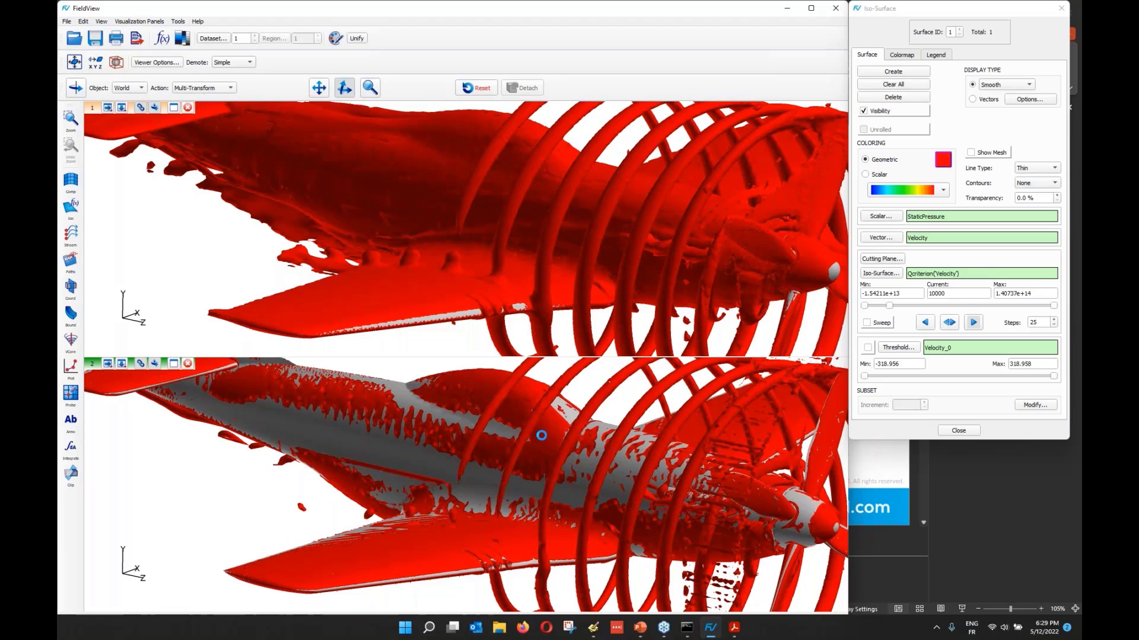
{"action": "middle_click_drag", "start_coordinate": [542, 435], "coordinate": [546, 436]}
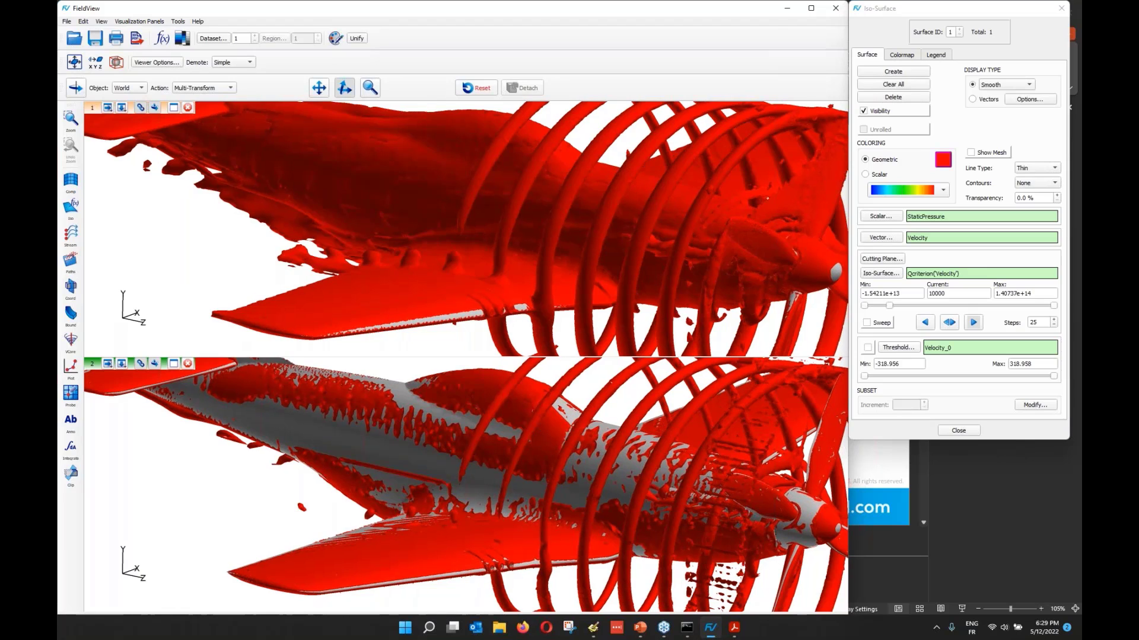
{"action": "middle_click_drag", "start_coordinate": [545, 436], "coordinate": [606, 433]}
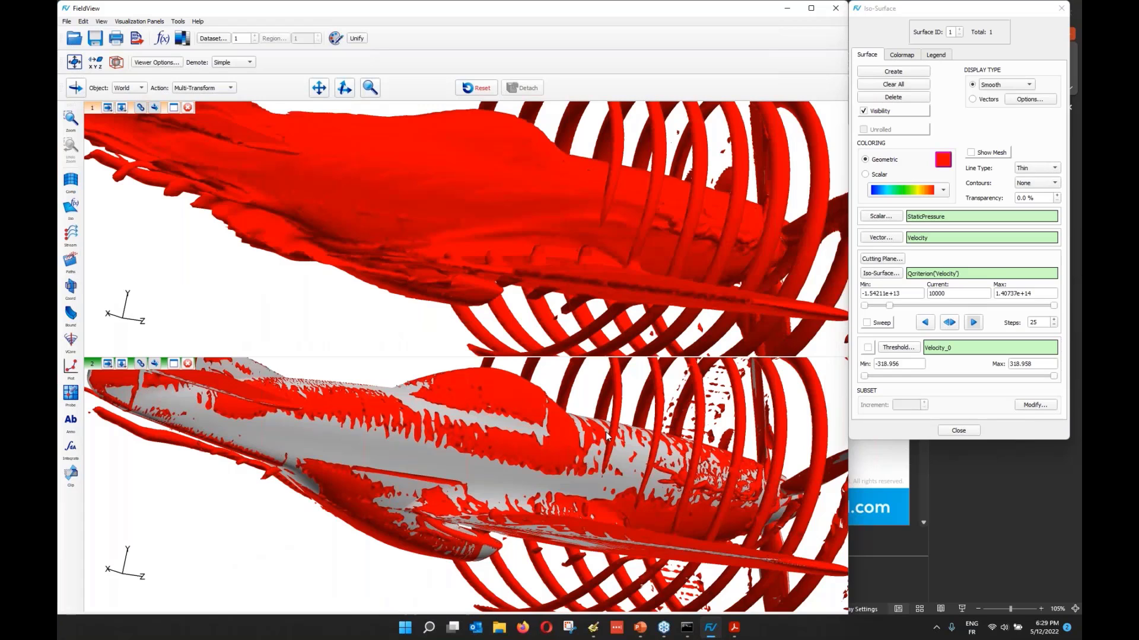
{"action": "middle_click_drag", "start_coordinate": [606, 432], "coordinate": [423, 439]}
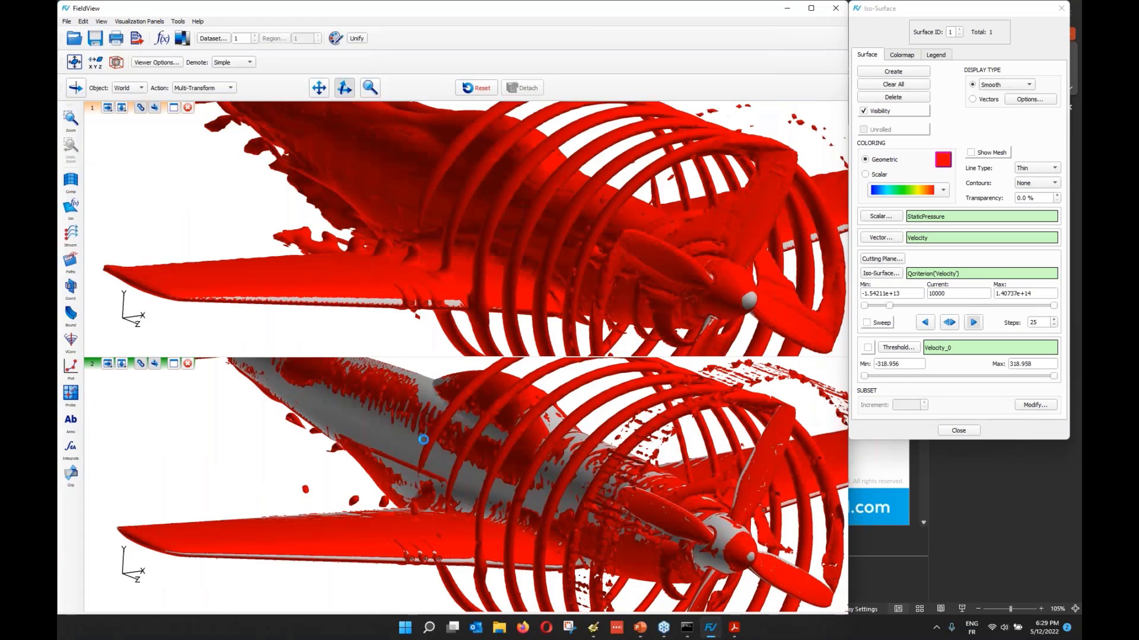
{"action": "right_click_drag", "start_coordinate": [423, 440], "coordinate": [565, 539]}
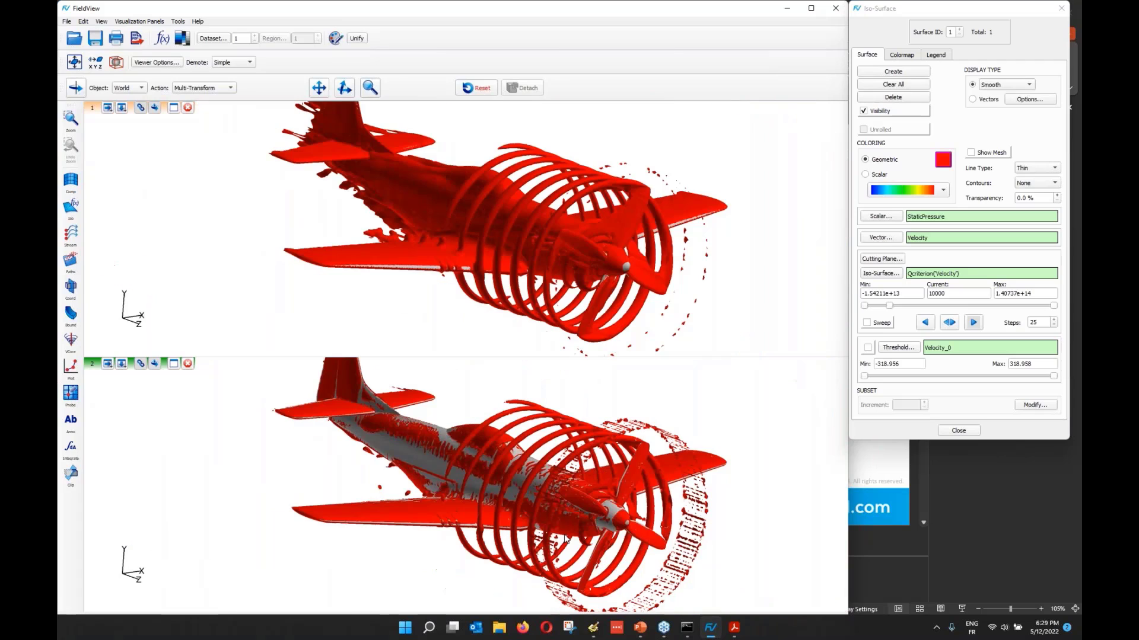
{"action": "middle_click_drag", "start_coordinate": [565, 539], "coordinate": [336, 462]}
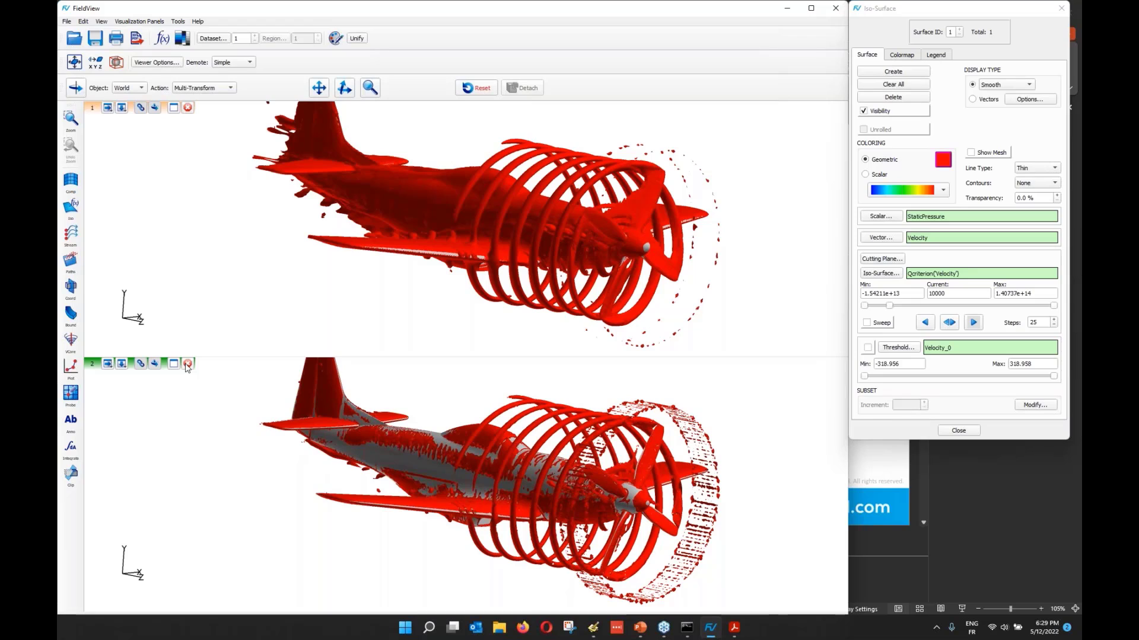
Step: Remove the lower graphics window and hide the vorticity iso-surface in the remaining one
{"action": "left_click", "coordinate": [187, 364]}
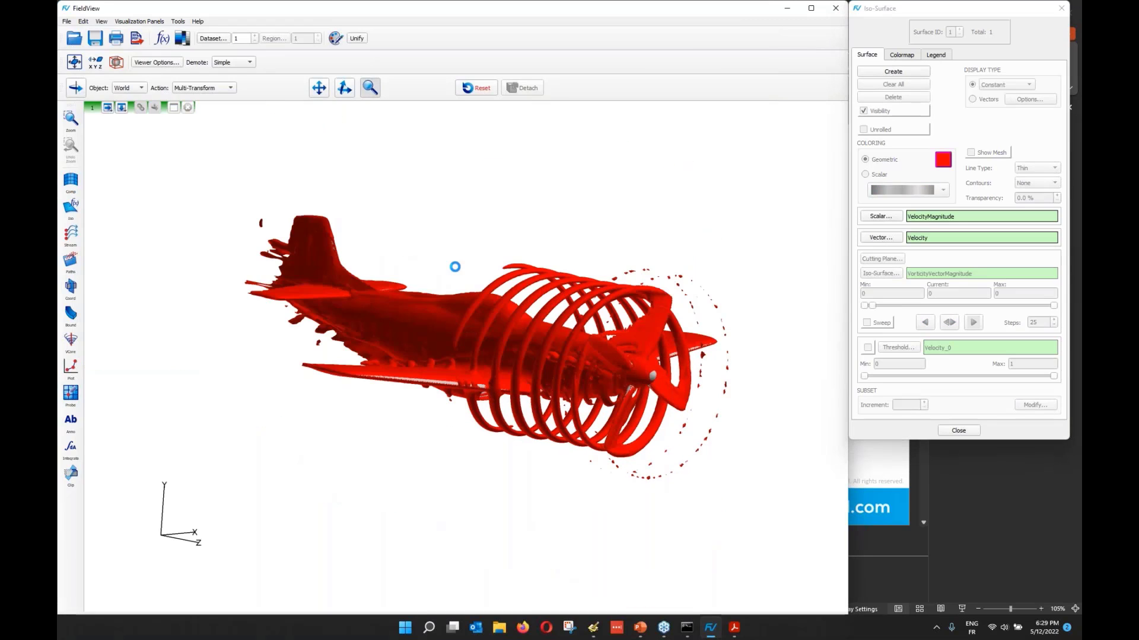
{"action": "middle_click_drag", "start_coordinate": [455, 267], "coordinate": [646, 307]}
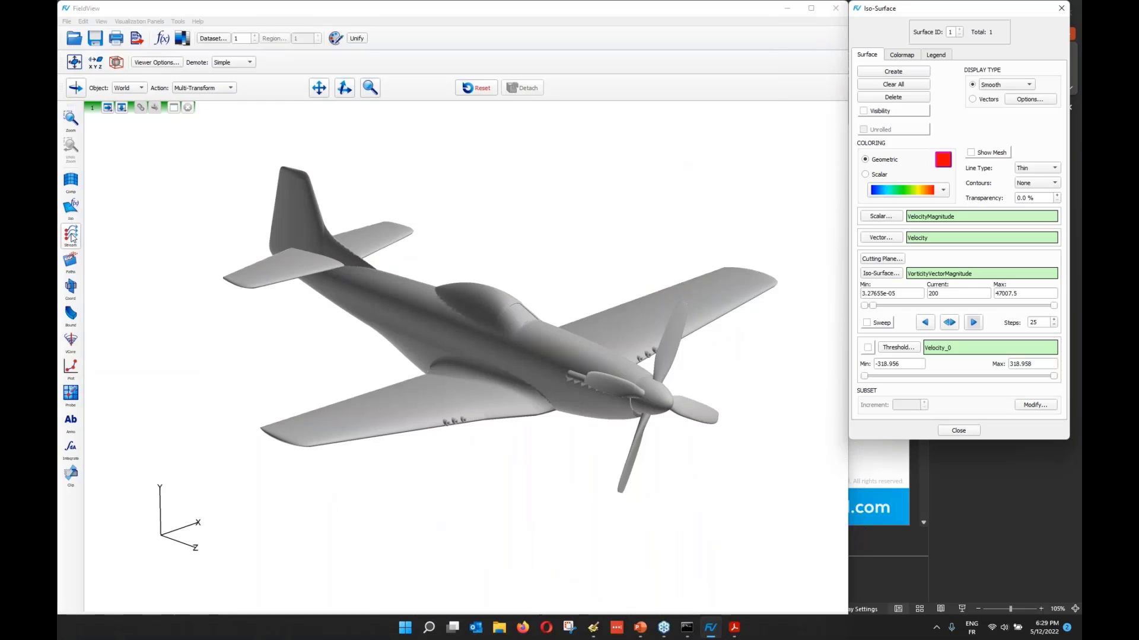
Step: Create a streamline rake and place two XYZ seeds, one near the engine exhausts and one near the upper propeller blade
{"action": "left_click", "coordinate": [72, 237]}
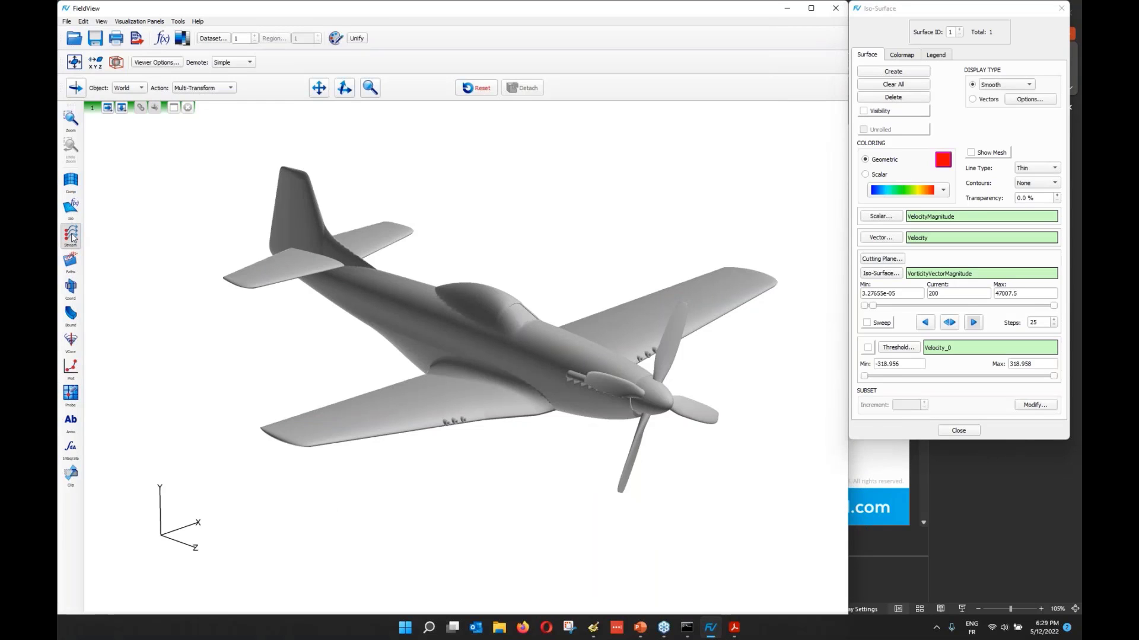
{"action": "left_click", "coordinate": [71, 237]}
{"action": "left_click_drag", "start_coordinate": [958, 15], "coordinate": [955, 14]}
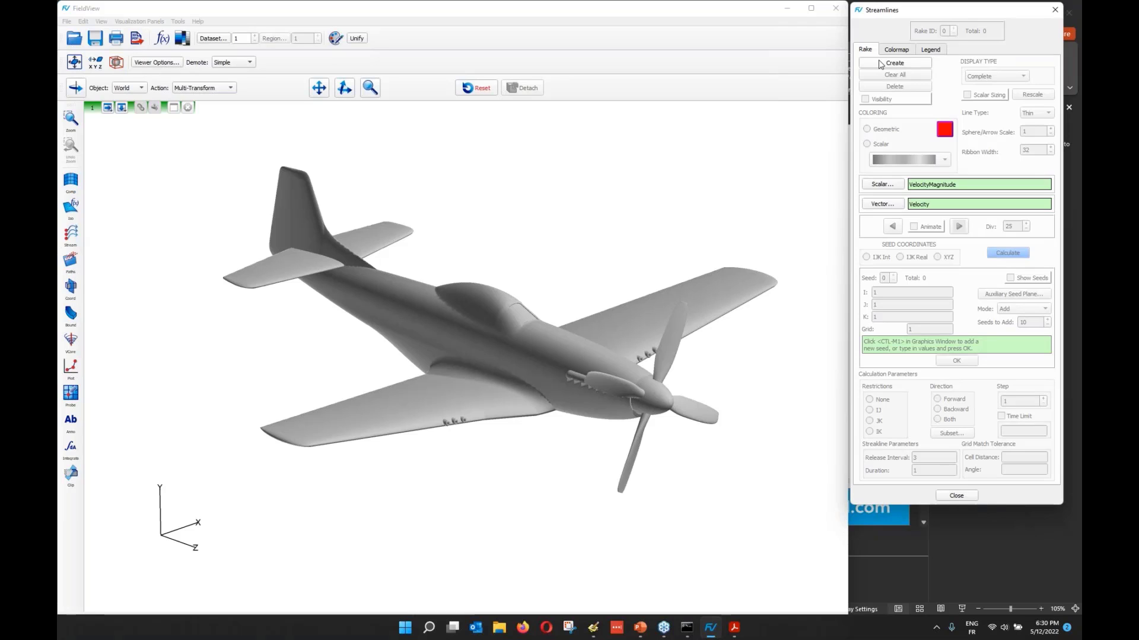
{"action": "left_click", "coordinate": [880, 64]}
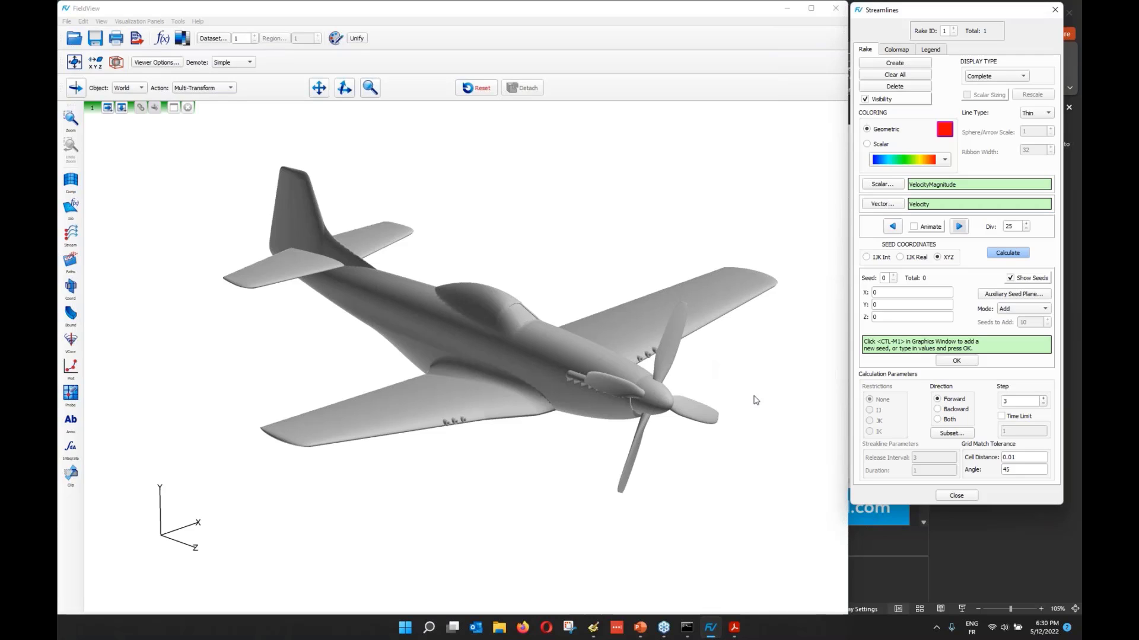
{"action": "left_click", "coordinate": [606, 375], "text": "ctrl"}
{"action": "left_click", "coordinate": [666, 328], "text": "ctrl"}
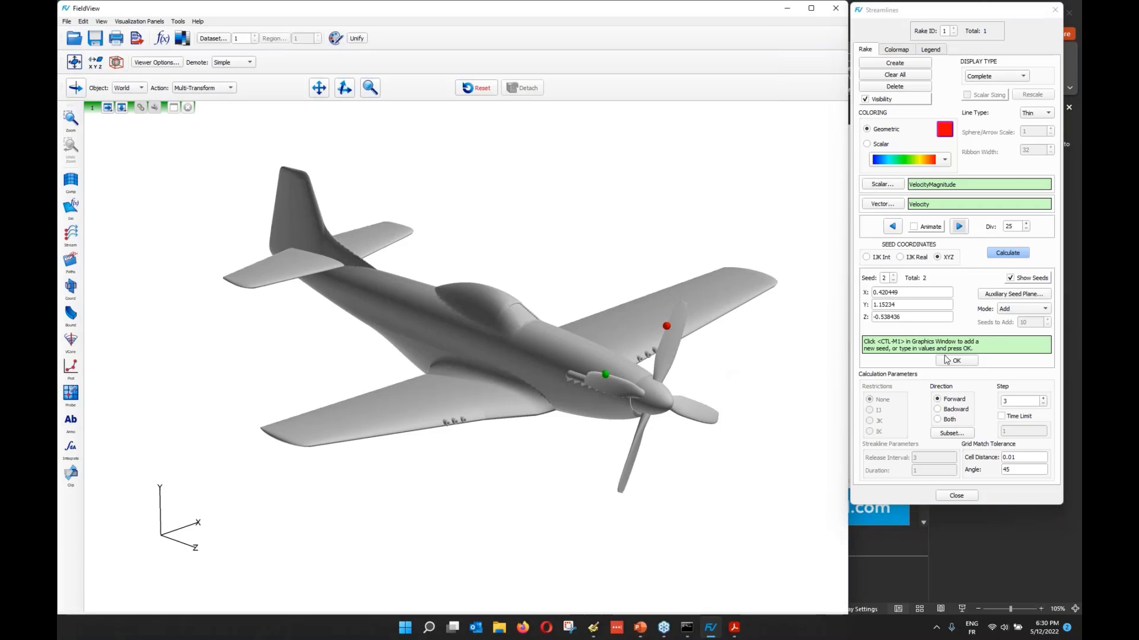
Step: Add 15 seeds between the two existing rake seeds using the Add Between mode
{"action": "left_click", "coordinate": [1023, 310]}
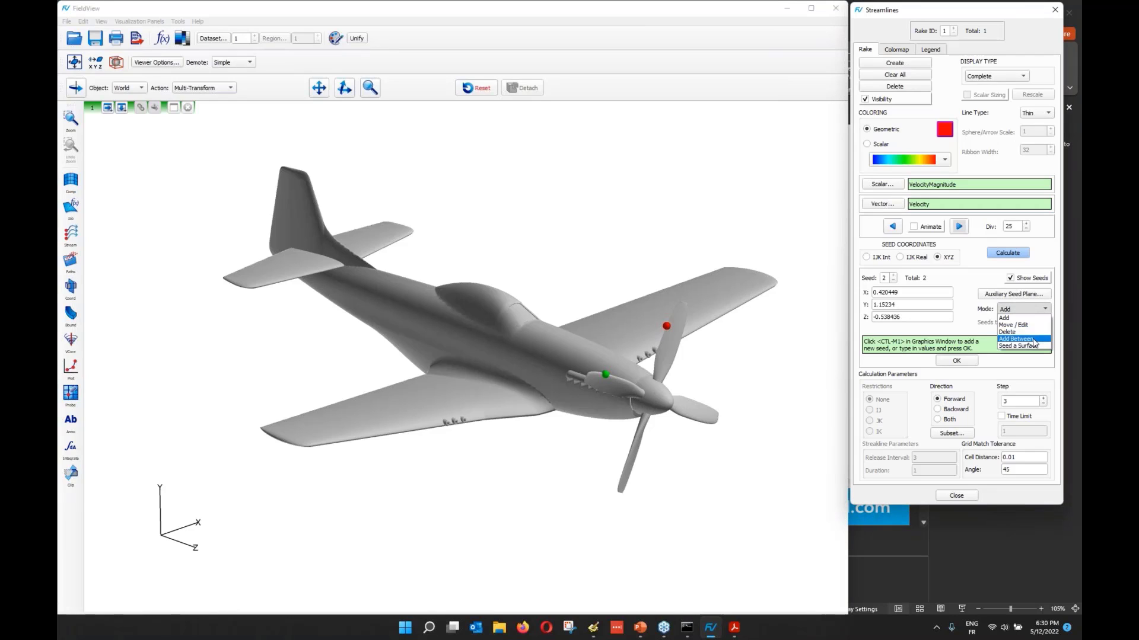
{"action": "left_click", "coordinate": [1033, 341]}
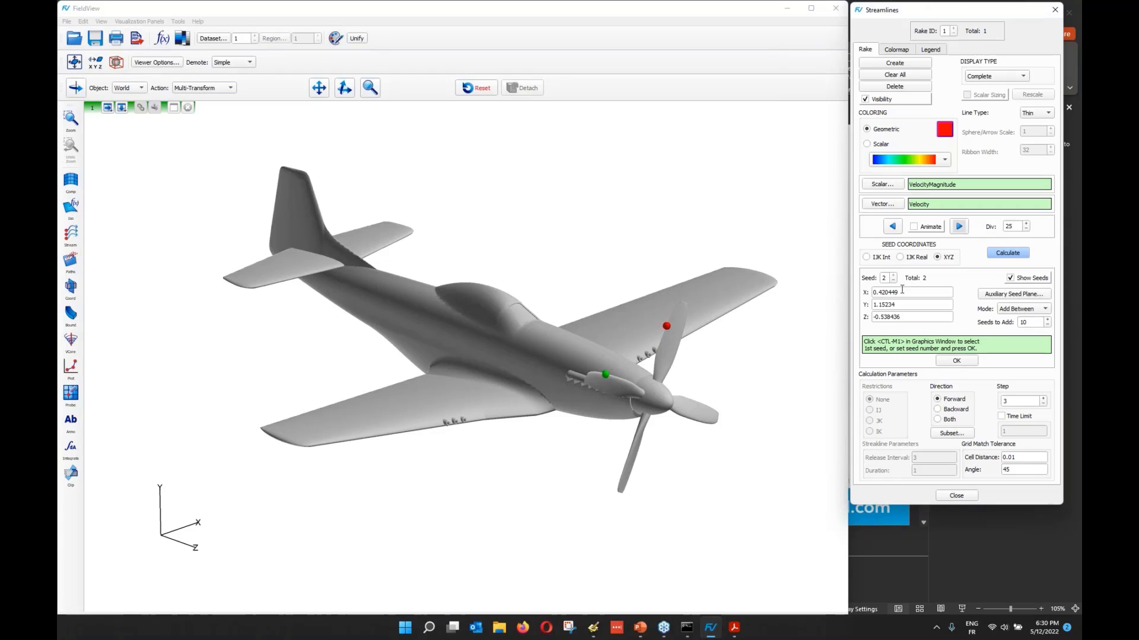
{"action": "left_click", "coordinate": [962, 363]}
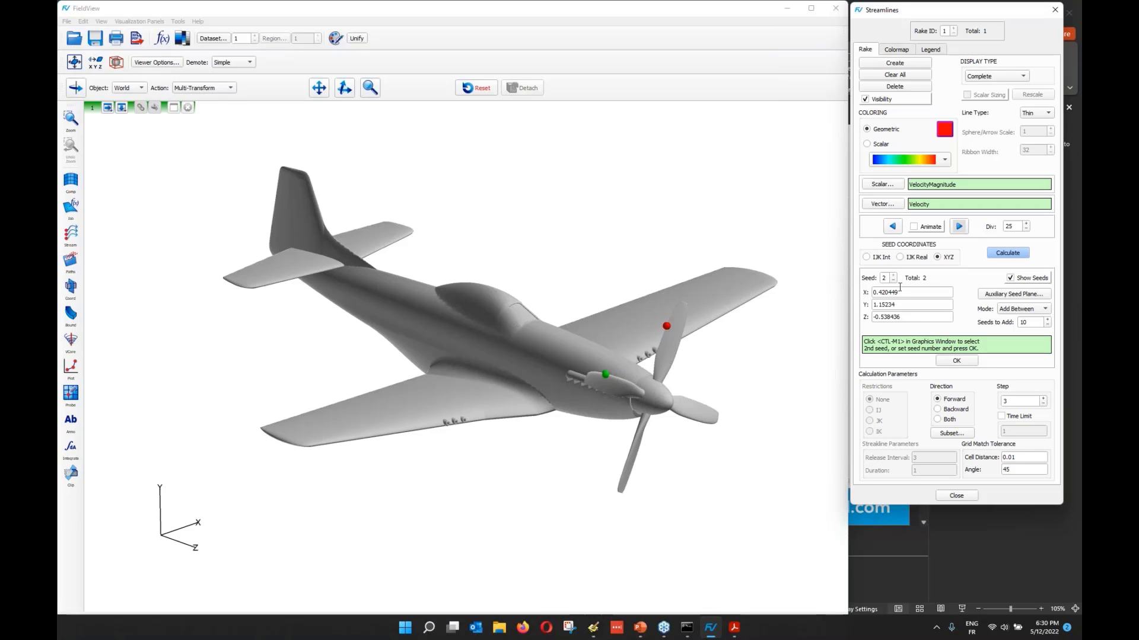
{"action": "left_click", "coordinate": [959, 361]}
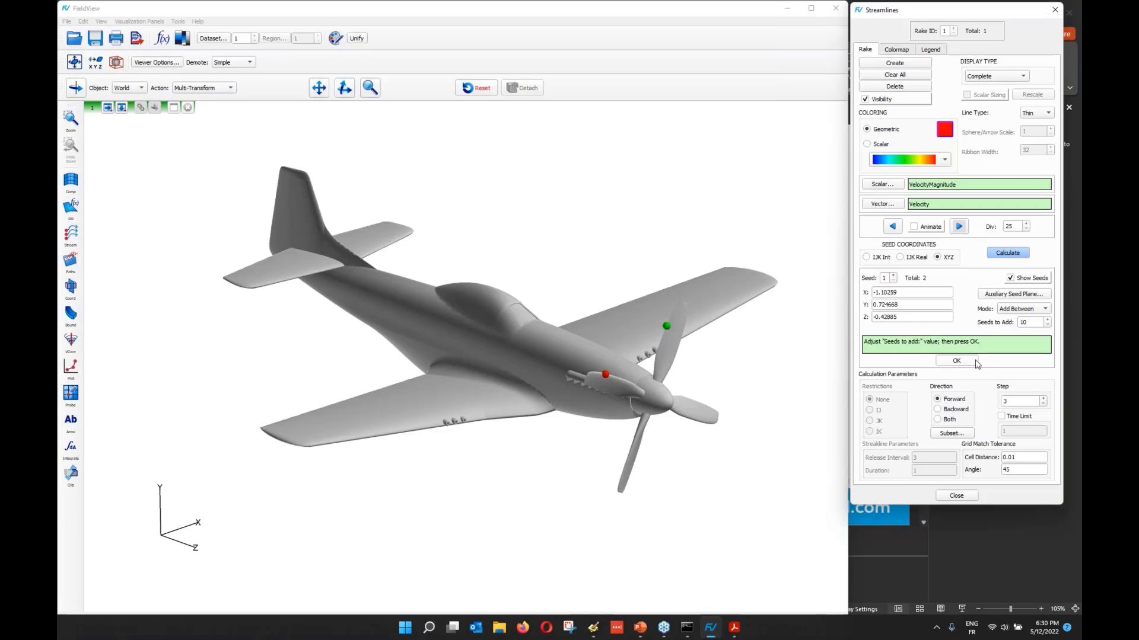
{"action": "left_click", "coordinate": [1033, 323]}
{"action": "left_click", "coordinate": [957, 360]}
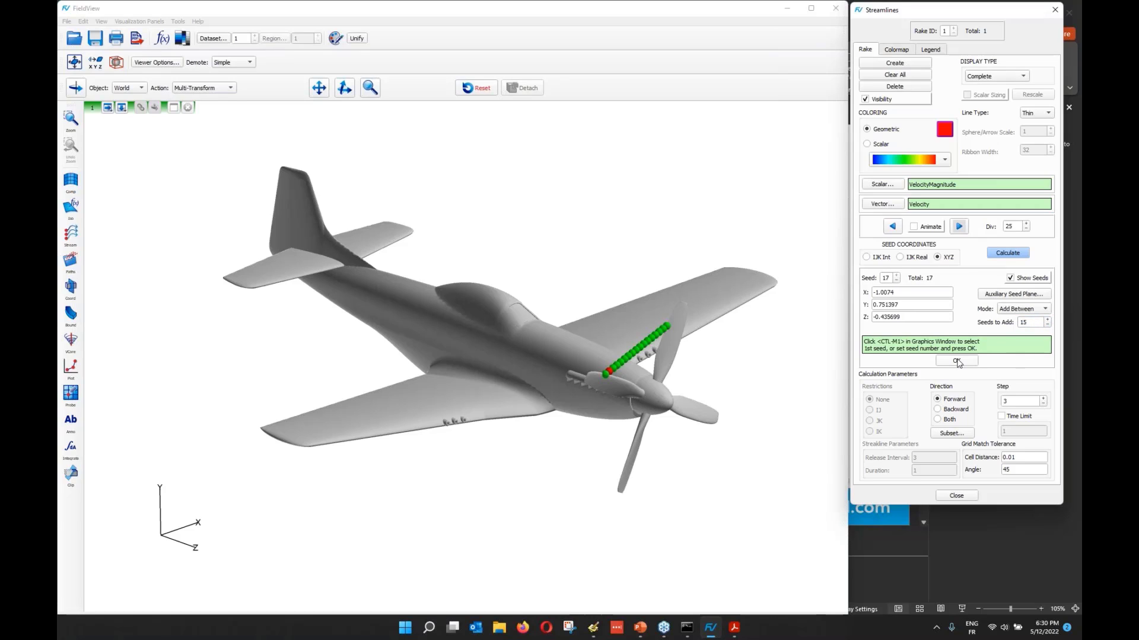
Step: Calculate the streamlines in both directions and color them by the VelocityMagnitude scalar
{"action": "left_click", "coordinate": [938, 420]}
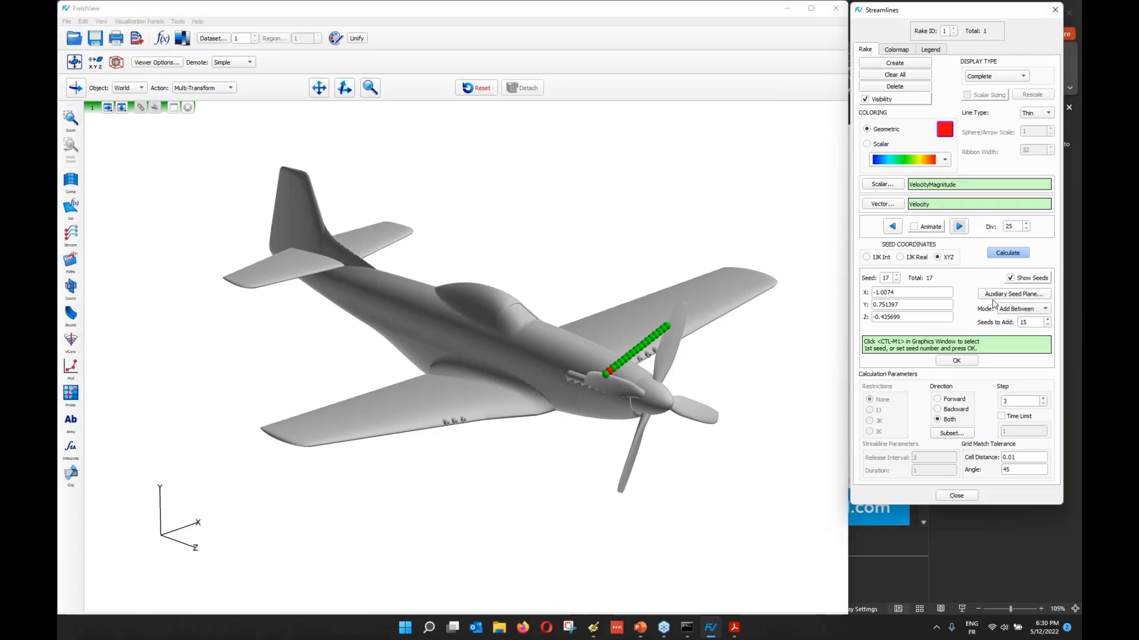
{"action": "left_click", "coordinate": [997, 256]}
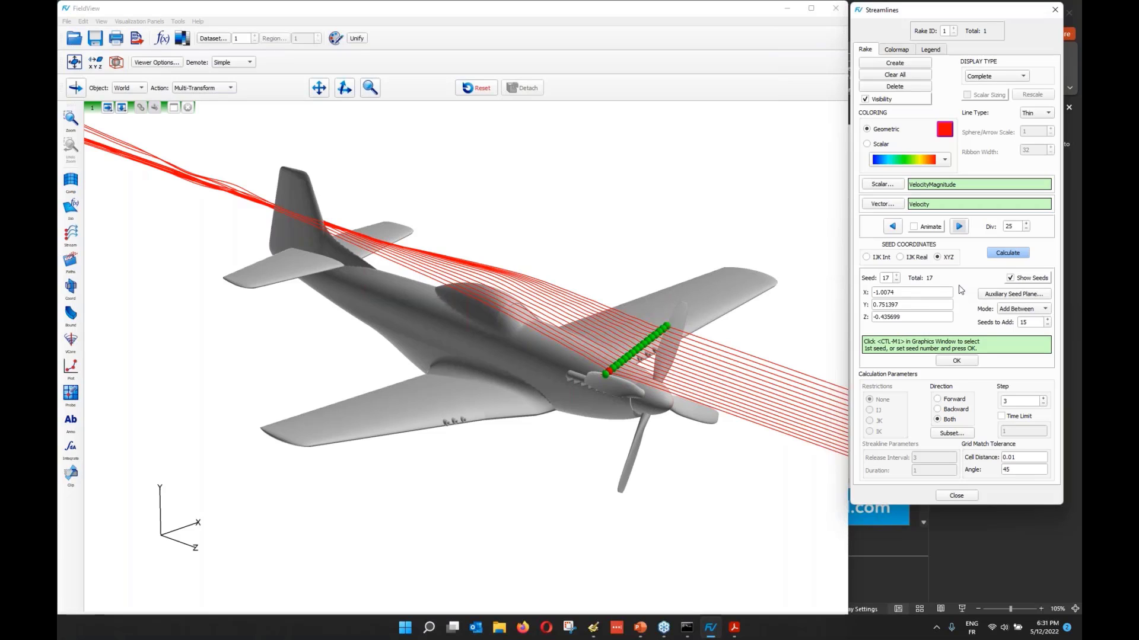
{"action": "left_click", "coordinate": [867, 144]}
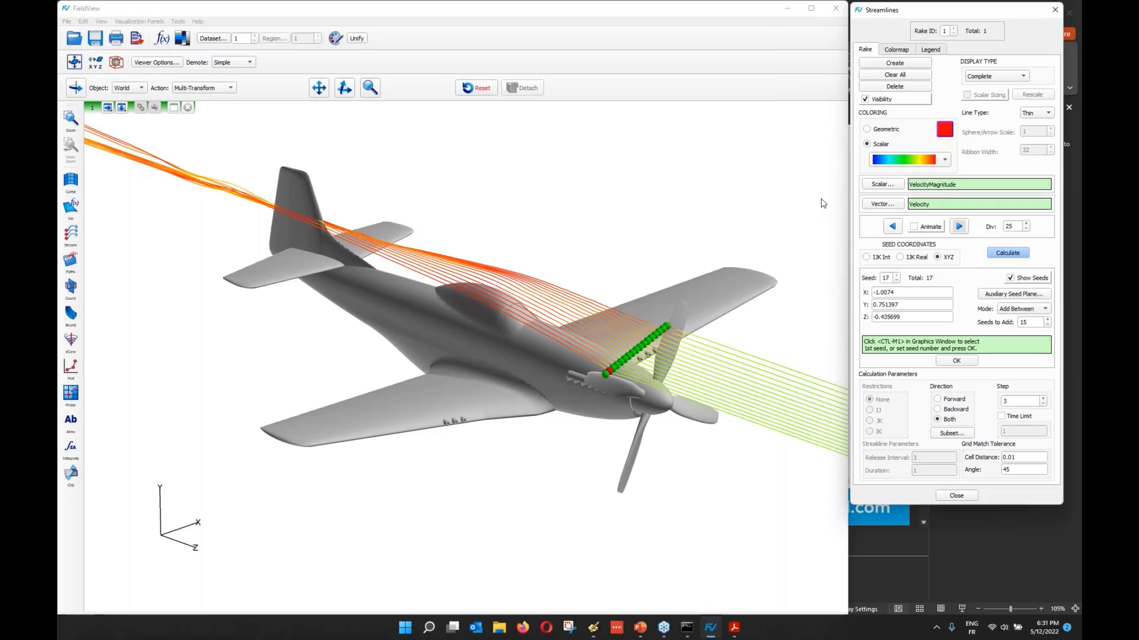
Step: Display the streamlines as Lines of Spheres with 100 divisions and hide the seeds
{"action": "left_click", "coordinate": [992, 79]}
{"action": "left_click", "coordinate": [995, 141]}
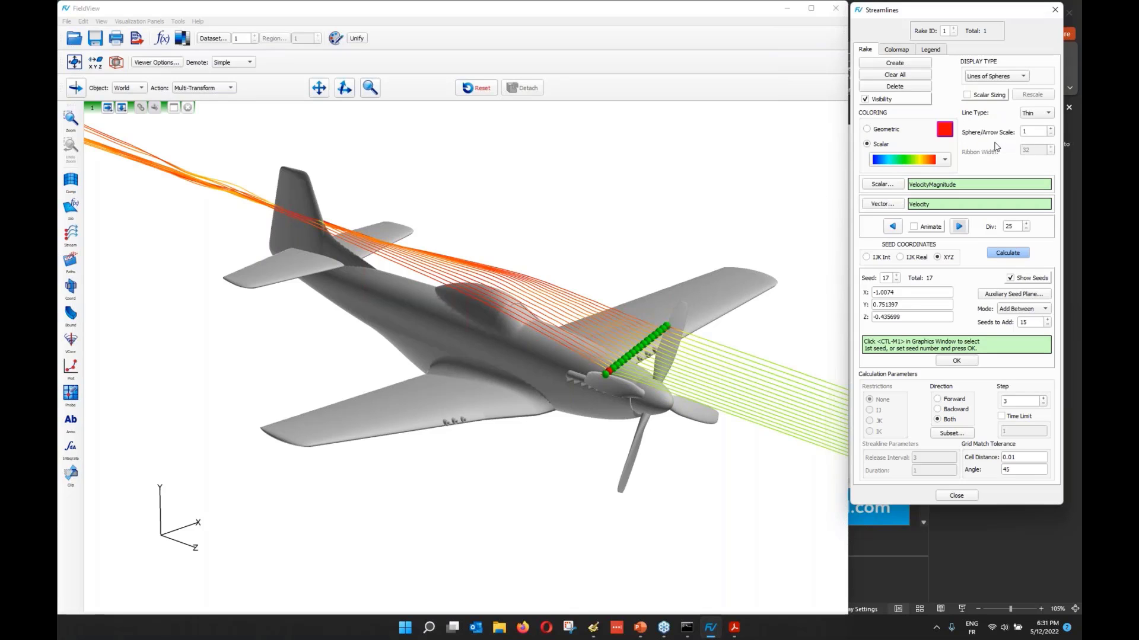
{"action": "double_click", "coordinate": [1010, 226]}
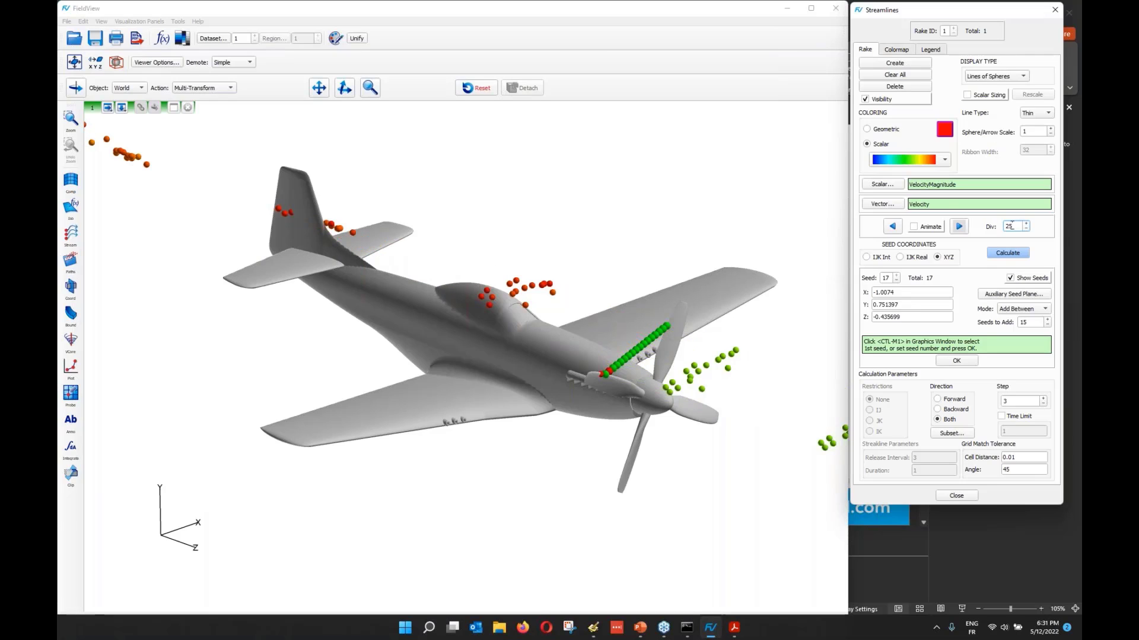
{"action": "type", "text": "100"}
{"action": "key", "text": "Return"}
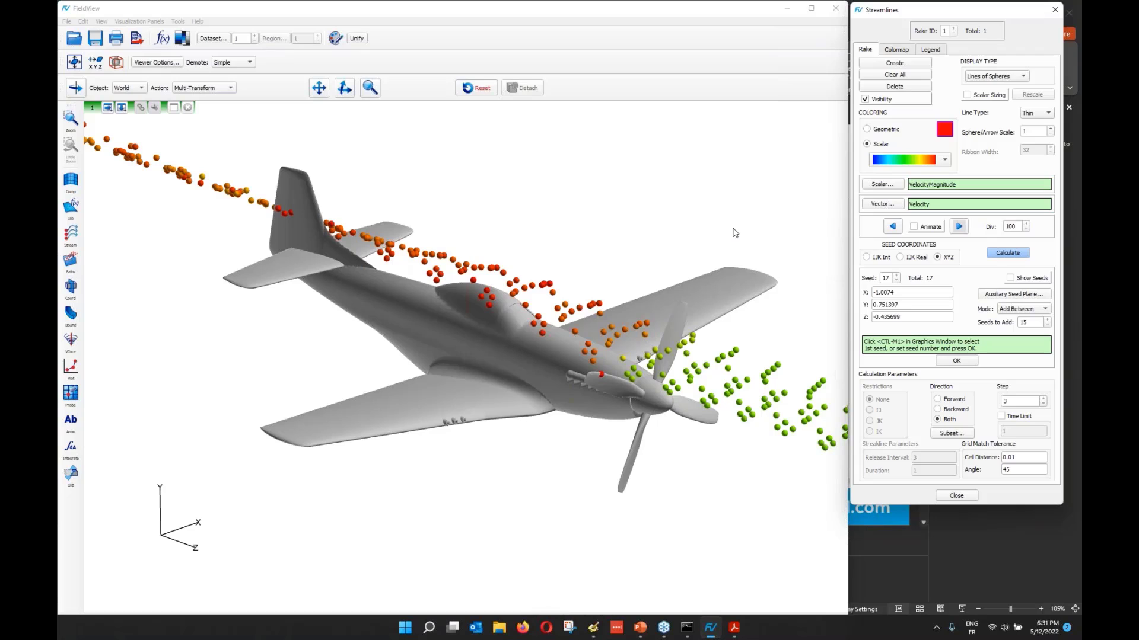
Step: Animate the streamlines and examine the moving spheres around the aircraft from different angles
{"action": "left_click", "coordinate": [914, 226]}
{"action": "left_click", "coordinate": [489, 335]}
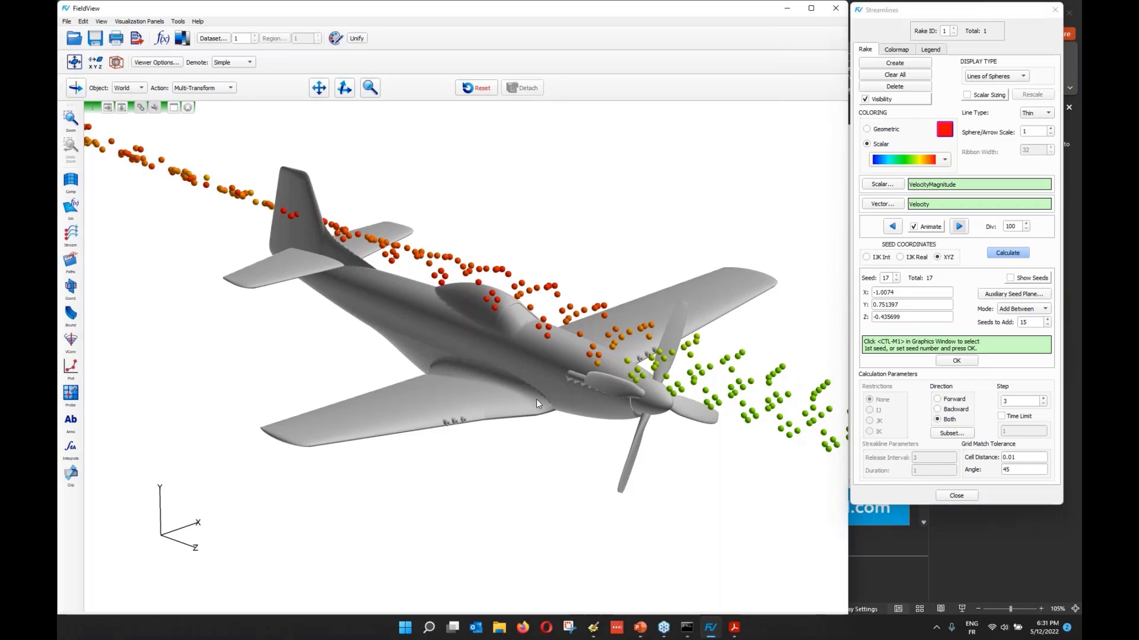
{"action": "mouse_move", "coordinate": [537, 399]}
{"action": "left_mouse_down"}
{"action": "mouse_move", "coordinate": [421, 365]}
{"action": "mouse_move", "coordinate": [490, 418]}
{"action": "mouse_move", "coordinate": [517, 398]}
{"action": "left_mouse_up"}
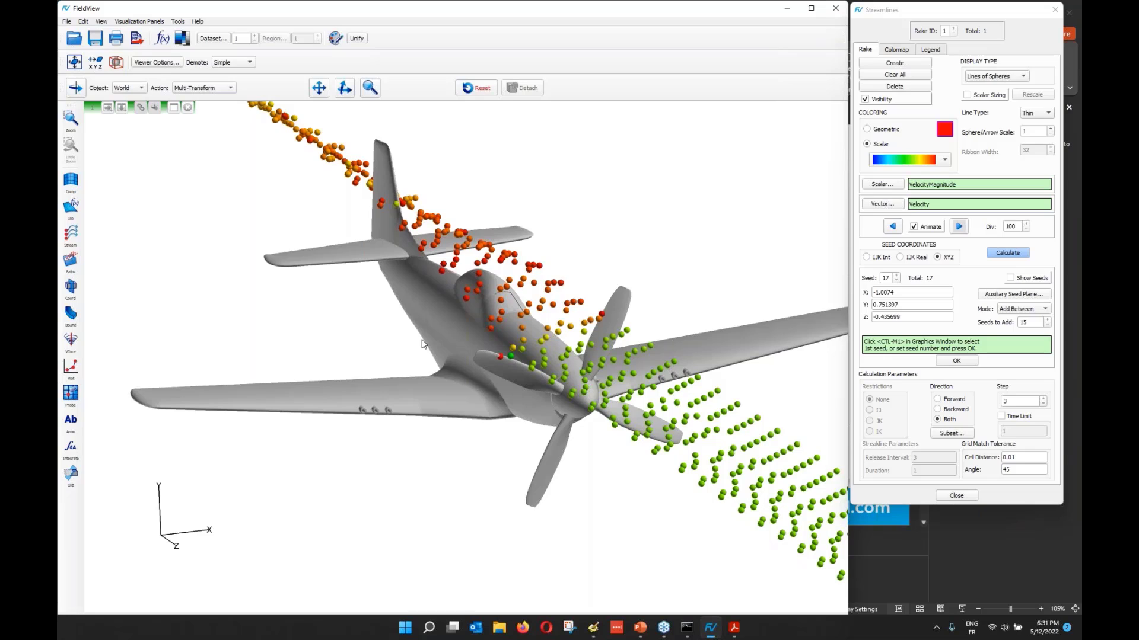
{"action": "middle_click_drag", "start_coordinate": [423, 344], "coordinate": [392, 358]}
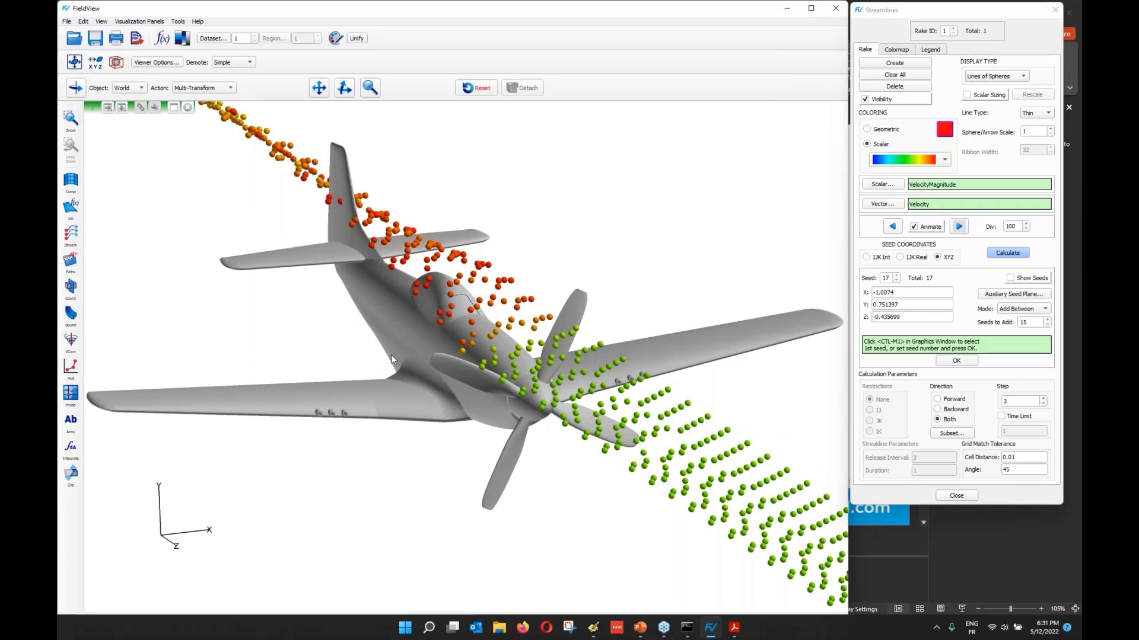
{"action": "left_click_drag", "start_coordinate": [390, 355], "coordinate": [450, 378]}
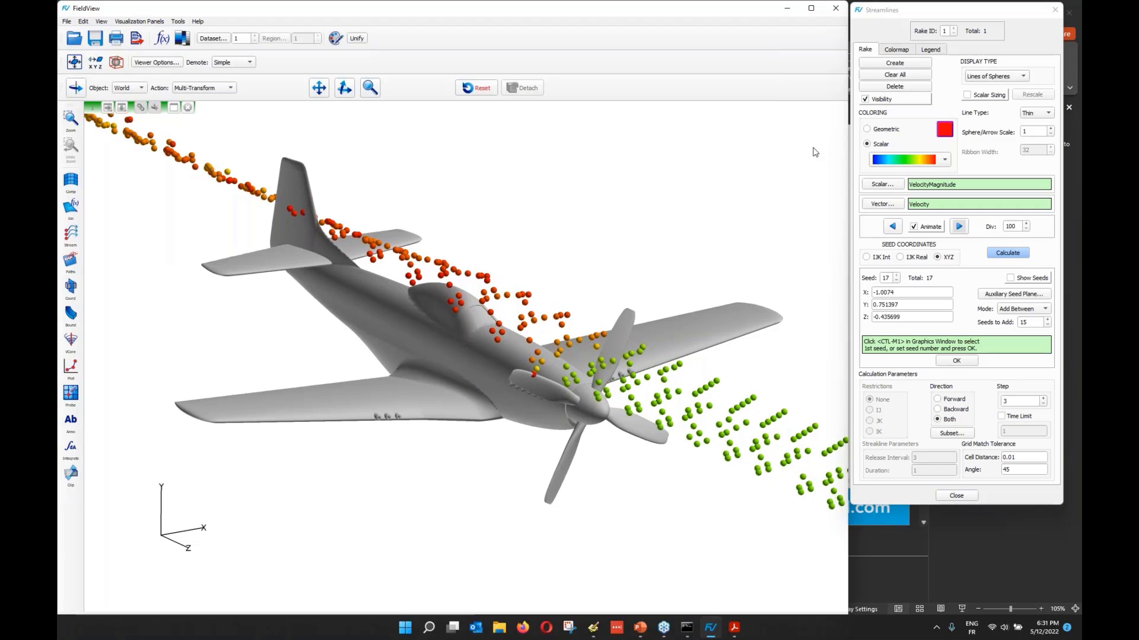
Step: Stop the streamline animation and hide the rake
{"action": "left_click", "coordinate": [913, 226]}
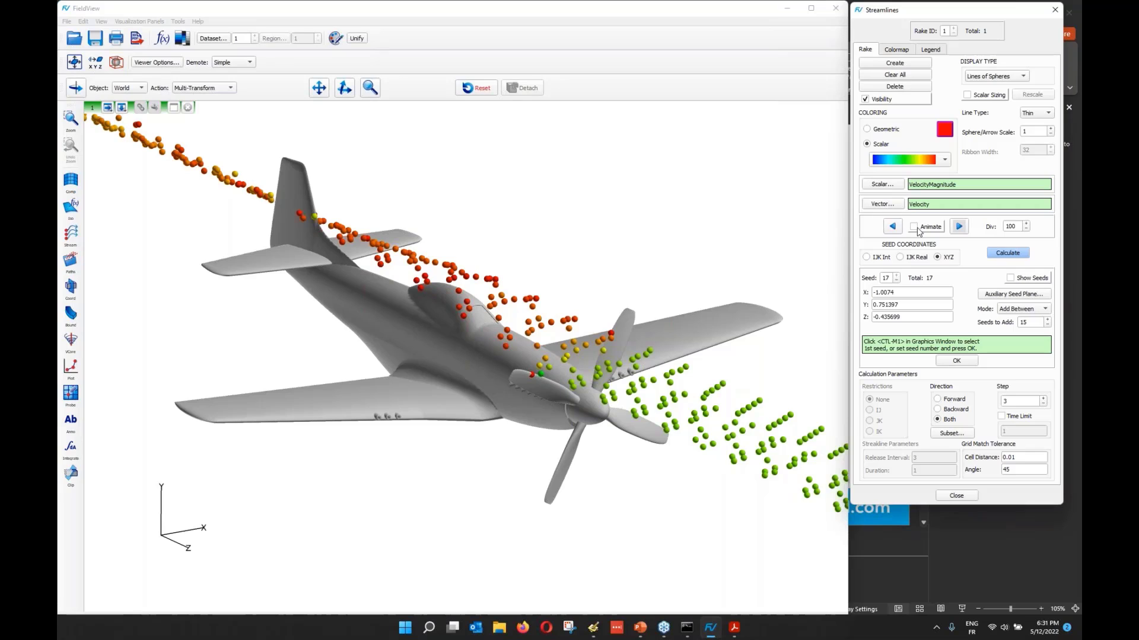
{"action": "left_click", "coordinate": [864, 99]}
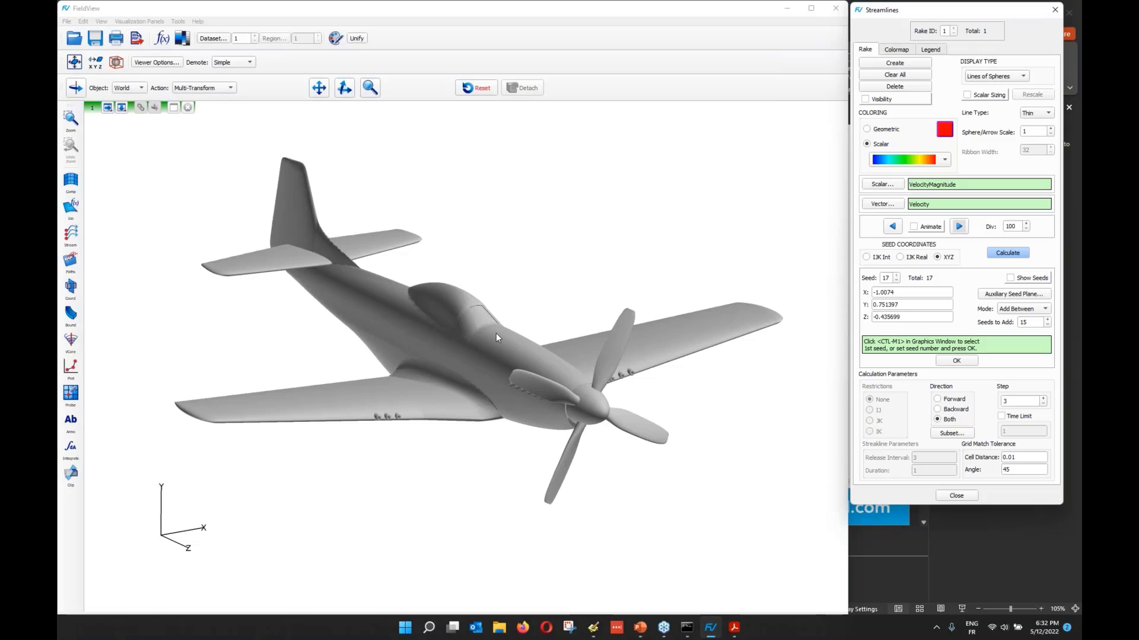
Step: Switch the coloring of the propeller boundary surface to the Aluminum material and open the gallery of available materials
{"action": "left_click", "coordinate": [613, 342]}
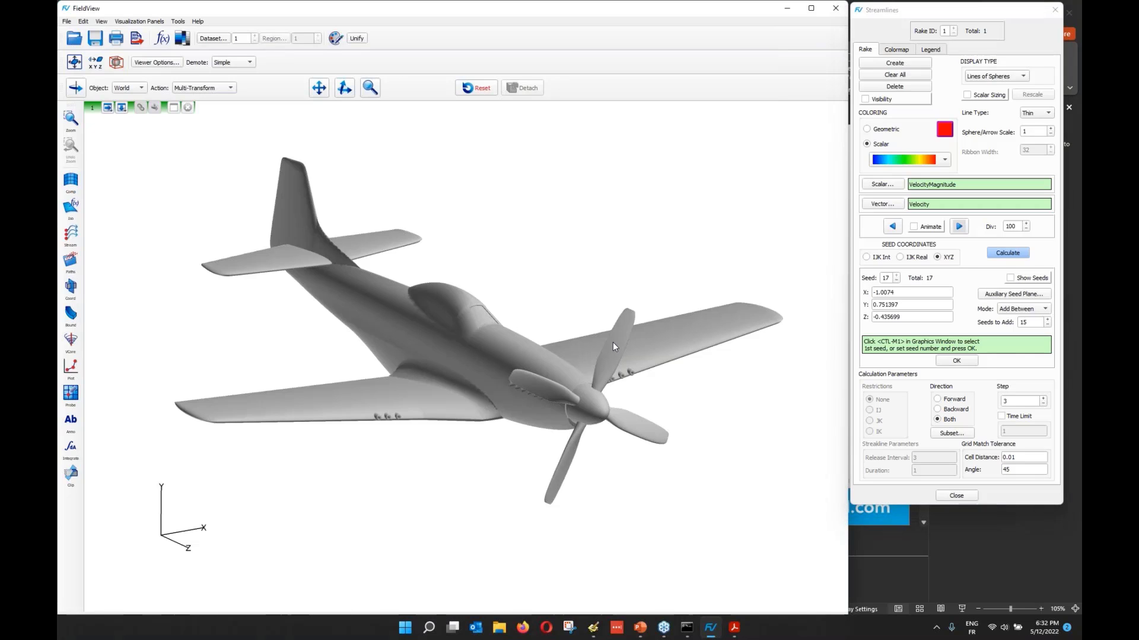
{"action": "right_click", "coordinate": [613, 343], "text": "ctrl"}
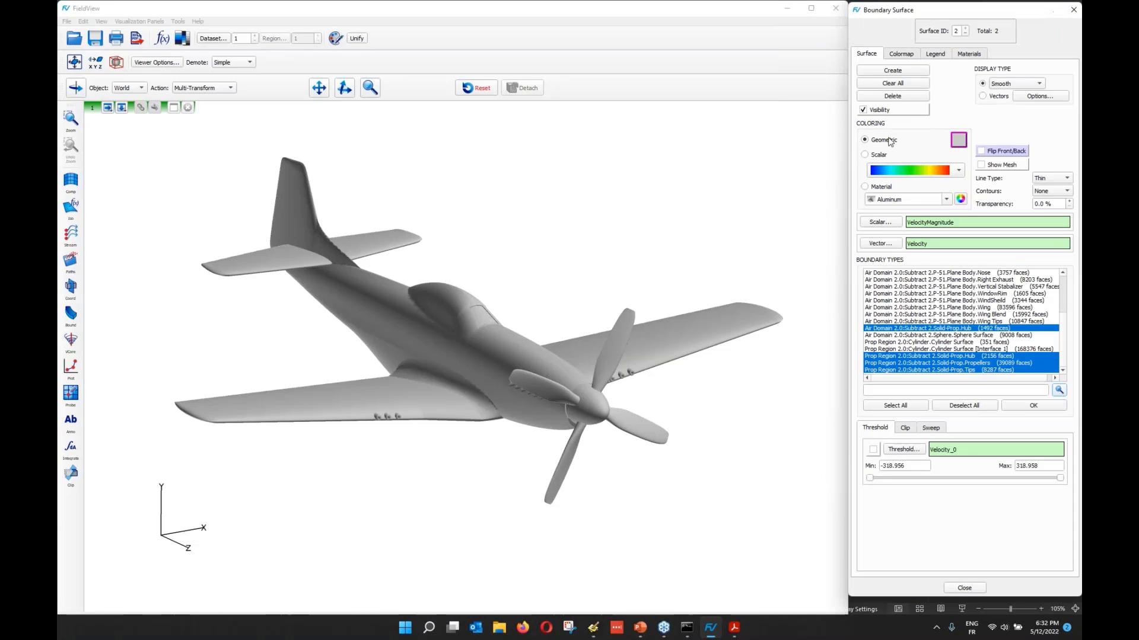
{"action": "left_click", "coordinate": [965, 55]}
{"action": "left_click", "coordinate": [867, 54]}
{"action": "left_click", "coordinate": [865, 186]}
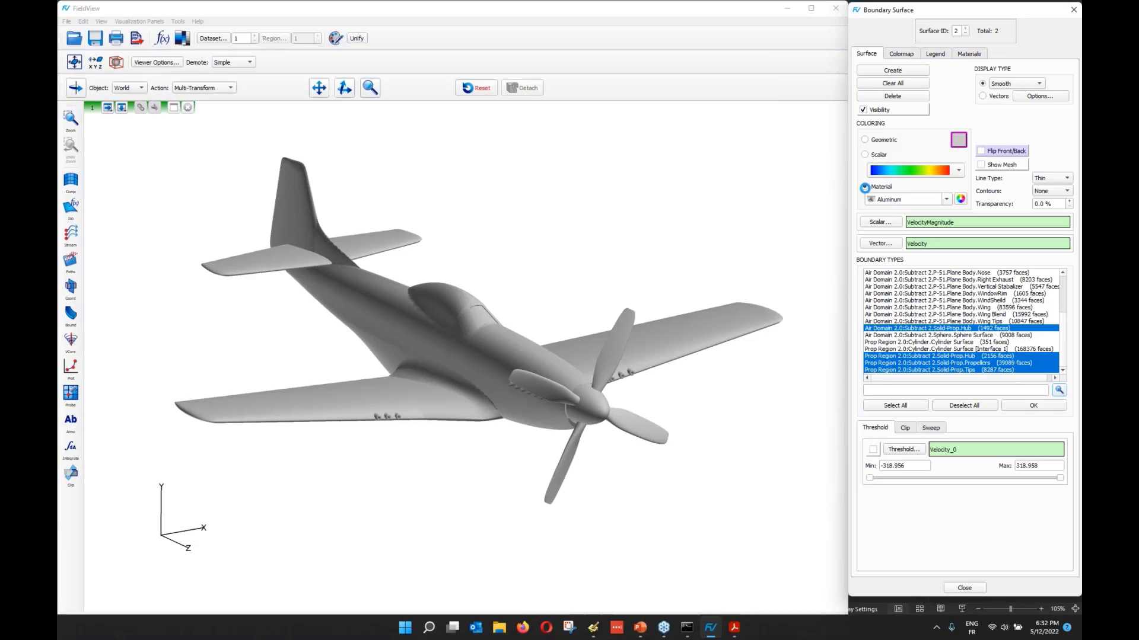
{"action": "left_click", "coordinate": [969, 54]}
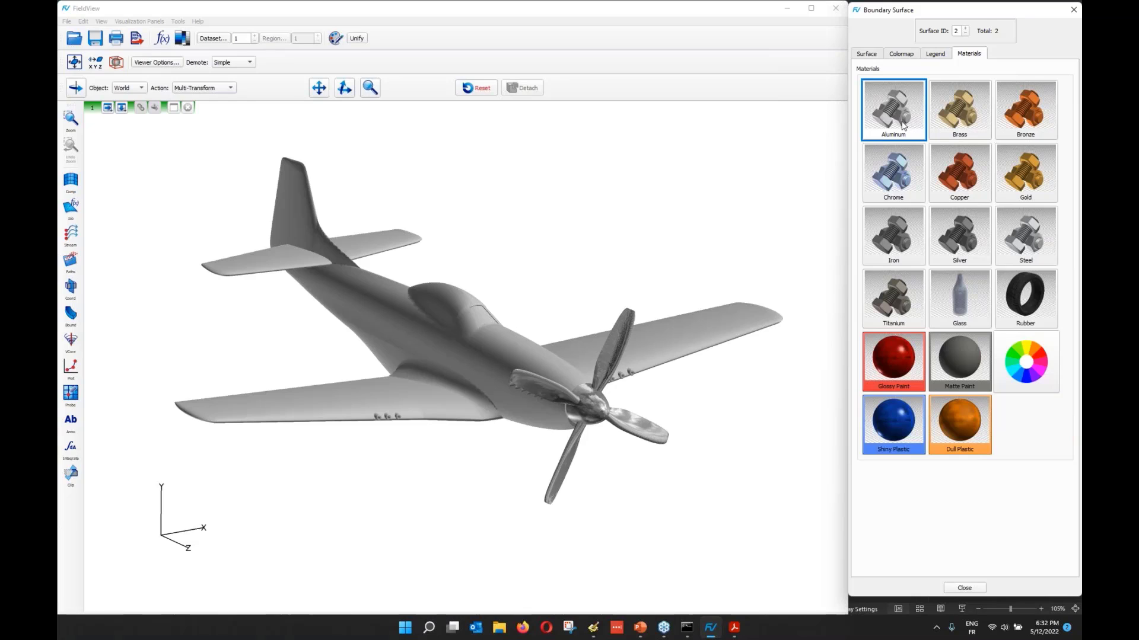
{"action": "left_click", "coordinate": [592, 405]}
{"action": "left_click", "coordinate": [592, 406]}
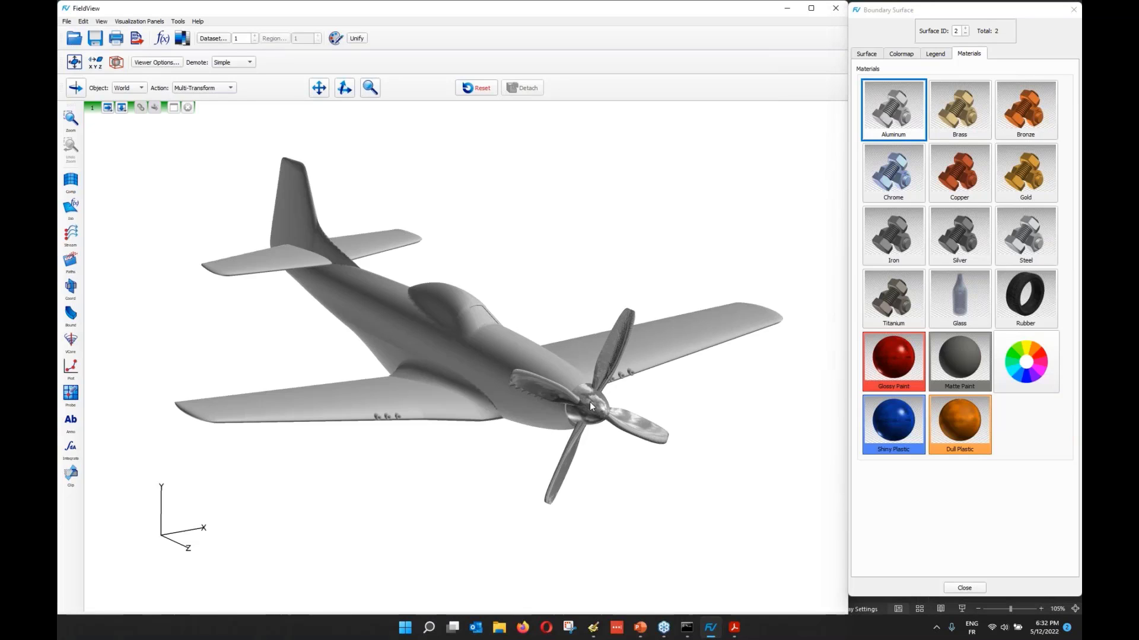
Step: Set the environment reflected by the aluminum propeller to Default
{"action": "left_click_drag", "start_coordinate": [590, 407], "coordinate": [461, 347]}
{"action": "right_click_drag", "start_coordinate": [461, 348], "coordinate": [491, 304]}
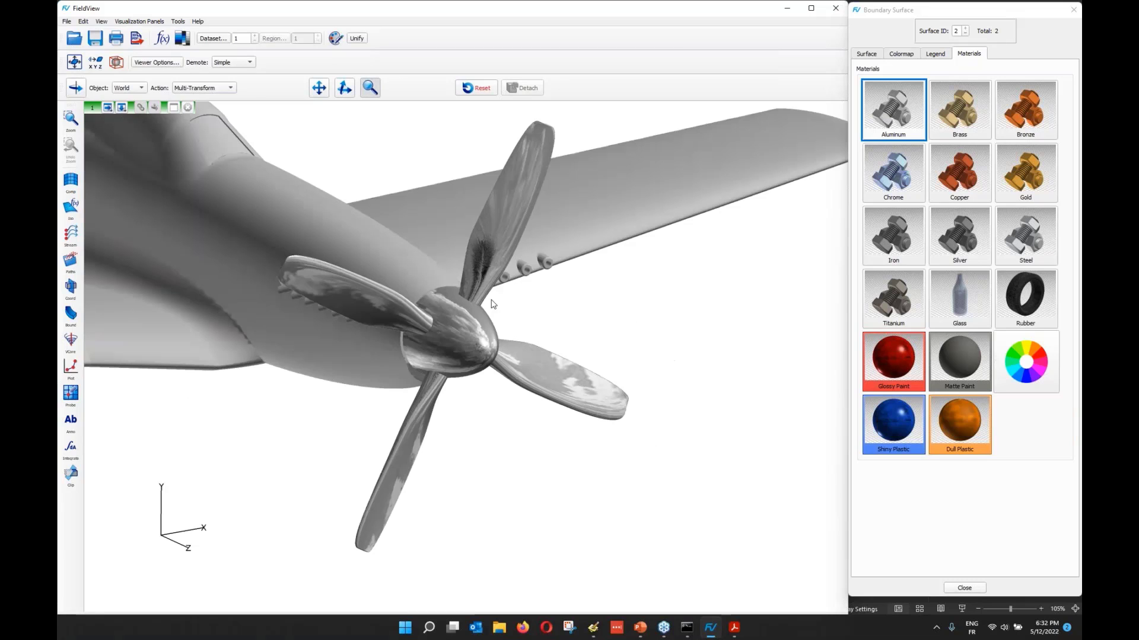
{"action": "left_click", "coordinate": [102, 21]}
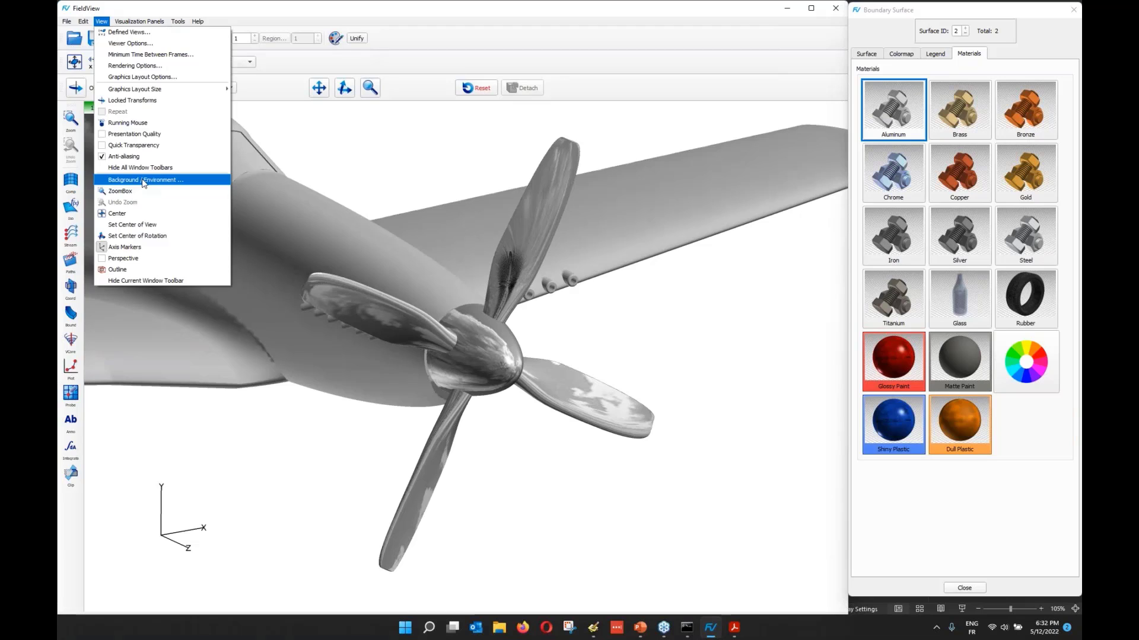
{"action": "left_click", "coordinate": [144, 180]}
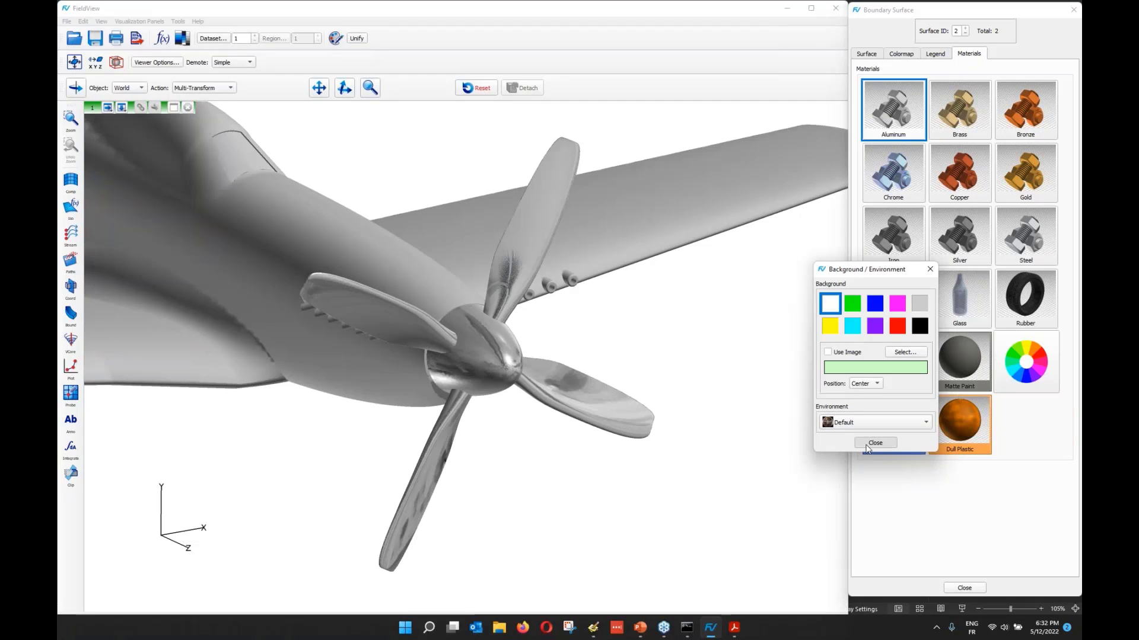
{"action": "left_click", "coordinate": [866, 445]}
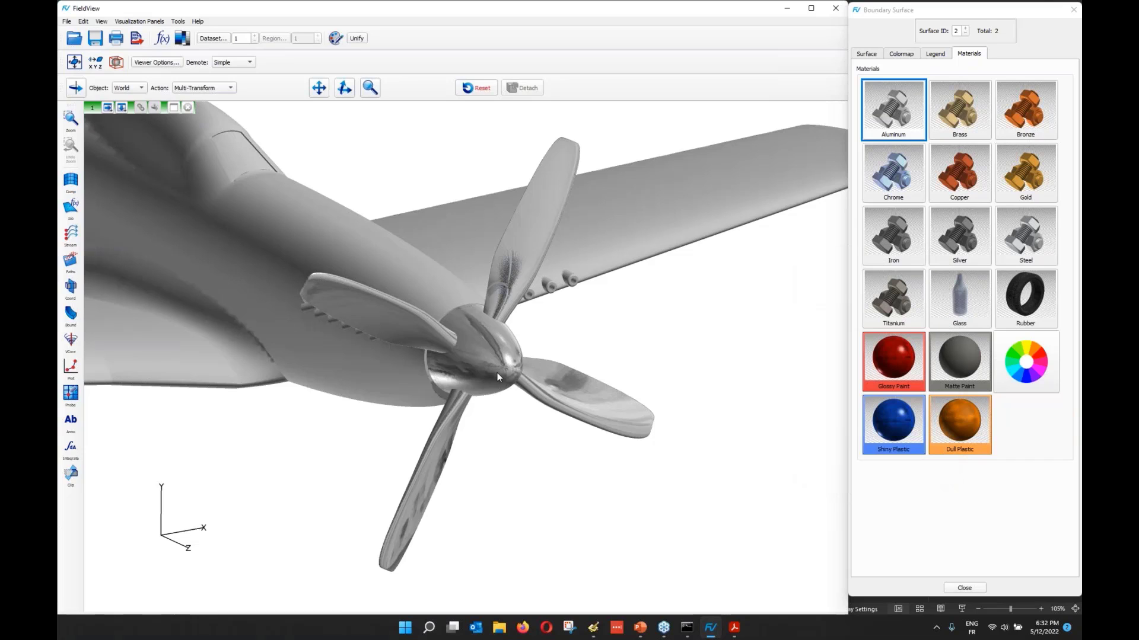
Step: Try the Brass, Steel and Titanium materials on the propeller surface and return it to Aluminum
{"action": "left_click_drag", "start_coordinate": [497, 374], "coordinate": [613, 297]}
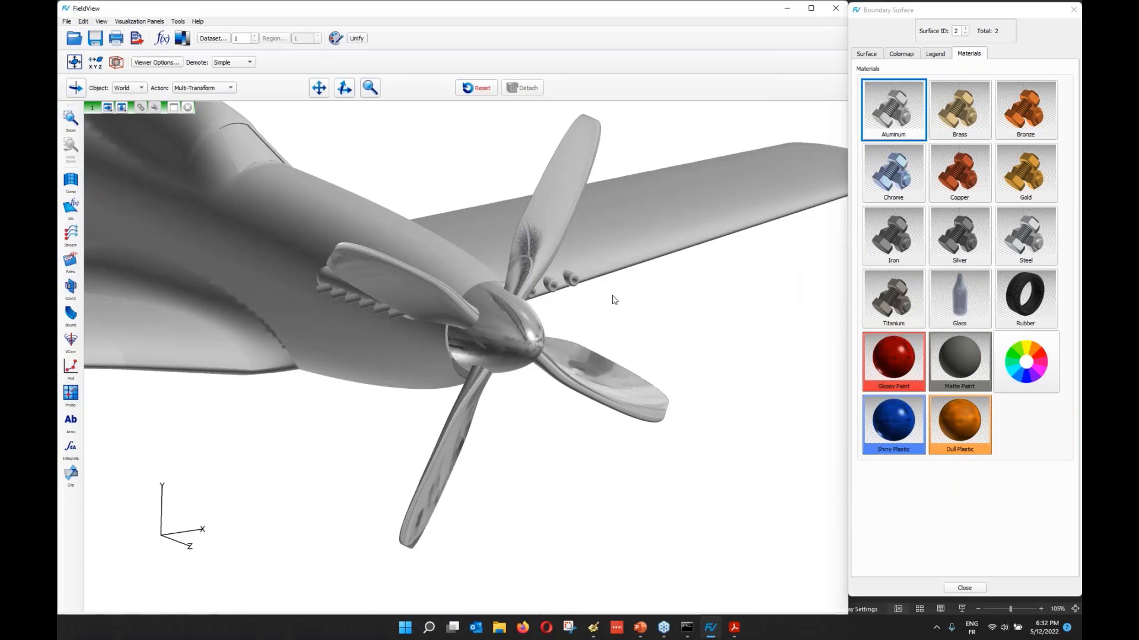
{"action": "left_click", "coordinate": [959, 110]}
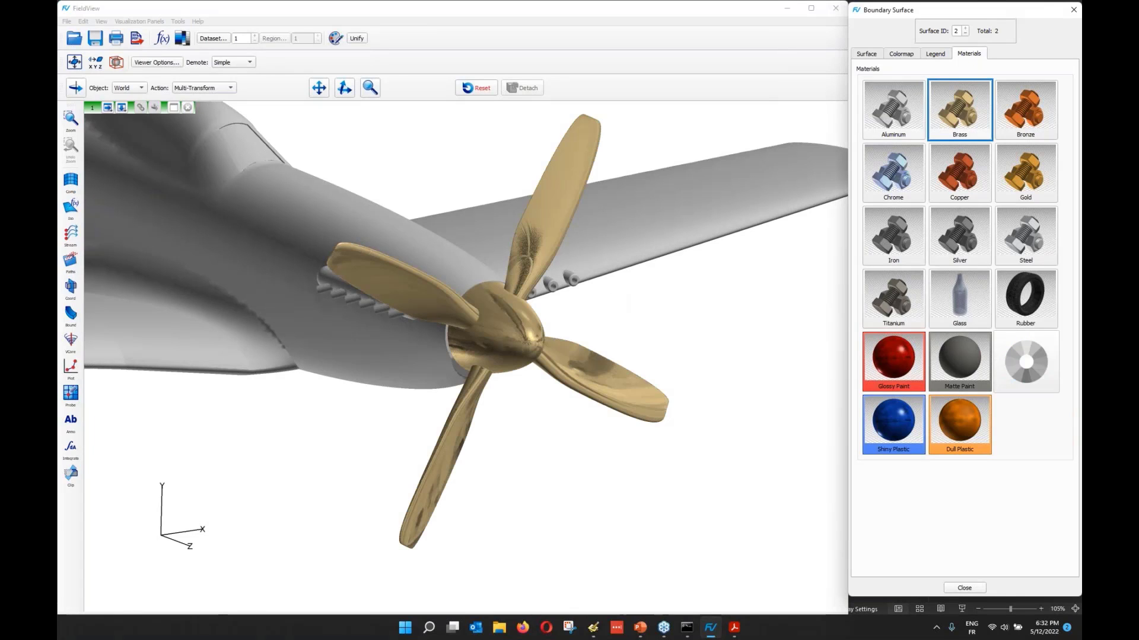
{"action": "left_click", "coordinate": [1025, 173]}
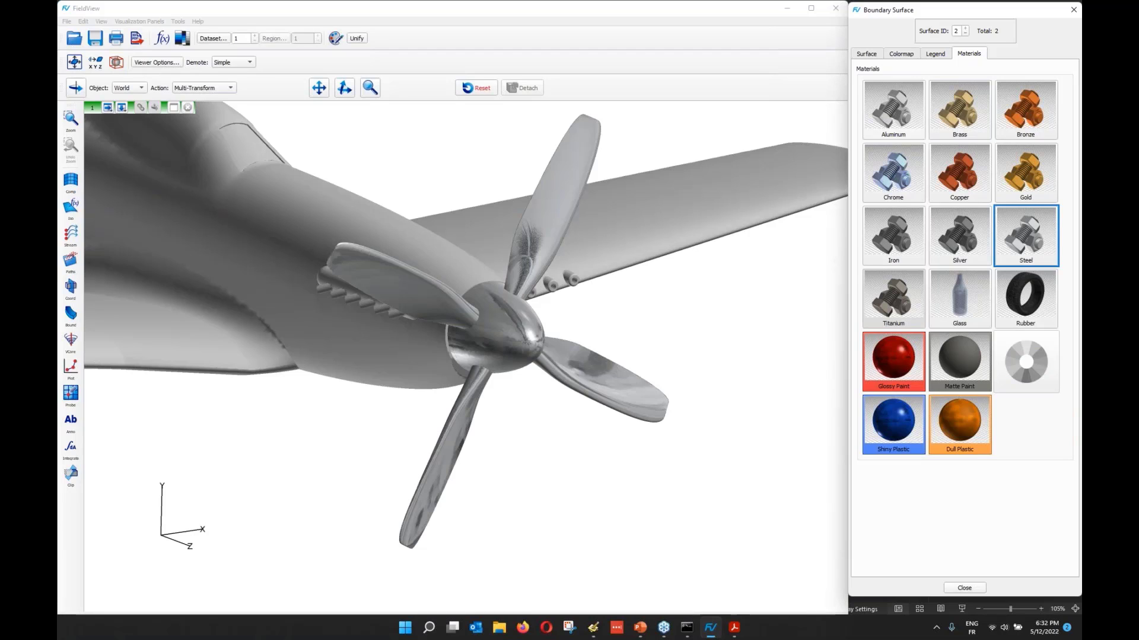
{"action": "left_click", "coordinate": [894, 298]}
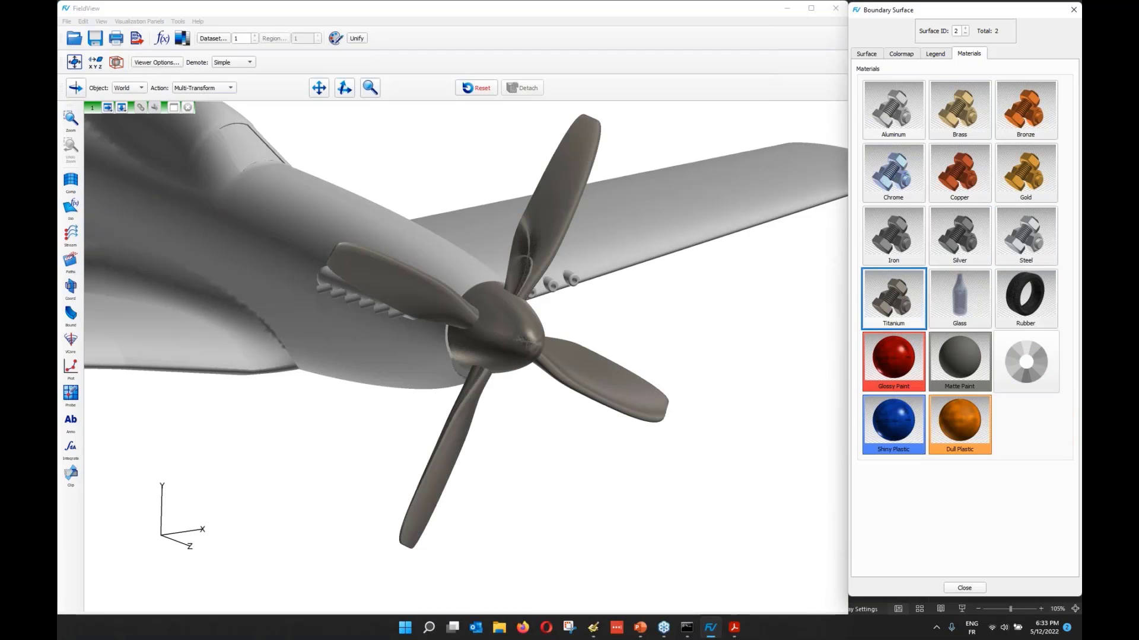
{"action": "left_click", "coordinate": [896, 109]}
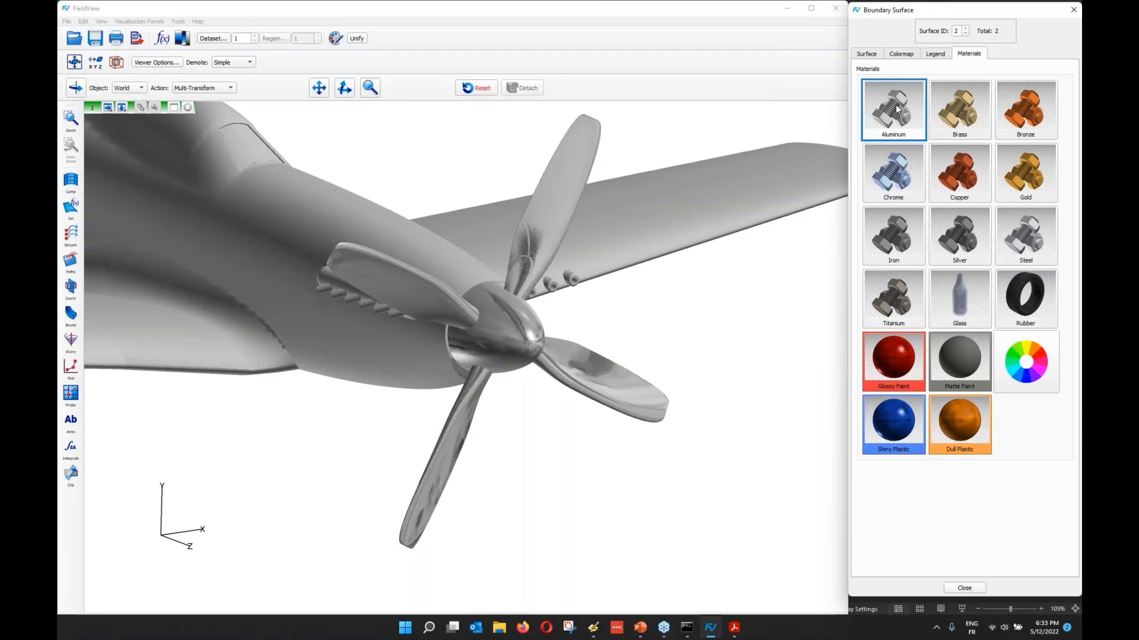
Step: Set the environment reflected by the propeller to Sky
{"action": "left_click", "coordinate": [102, 22]}
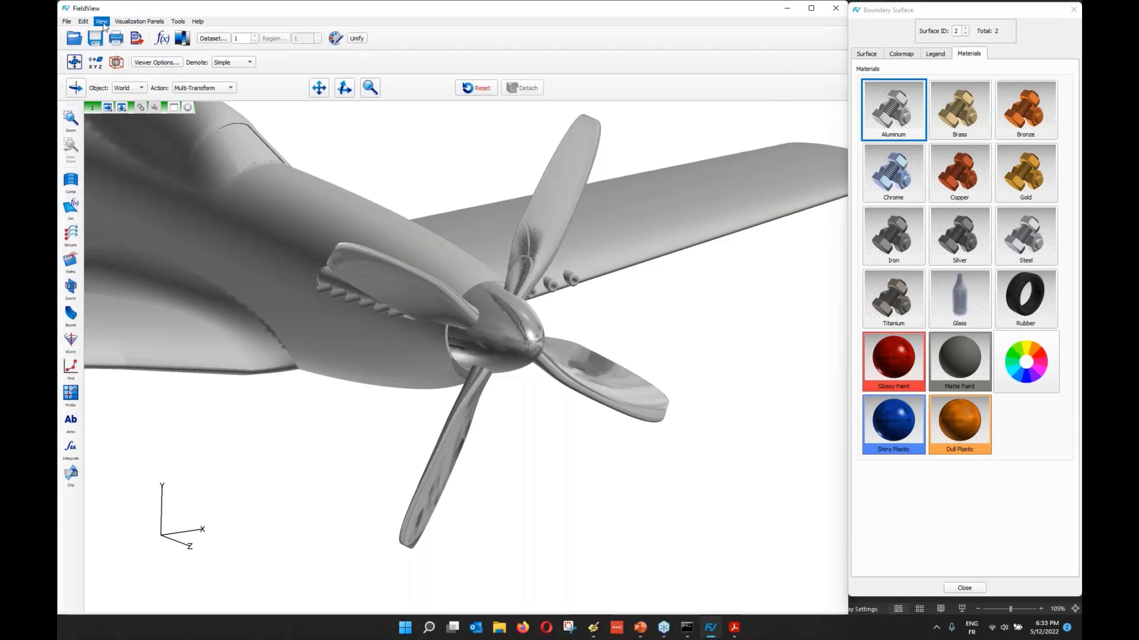
{"action": "left_click", "coordinate": [889, 422]}
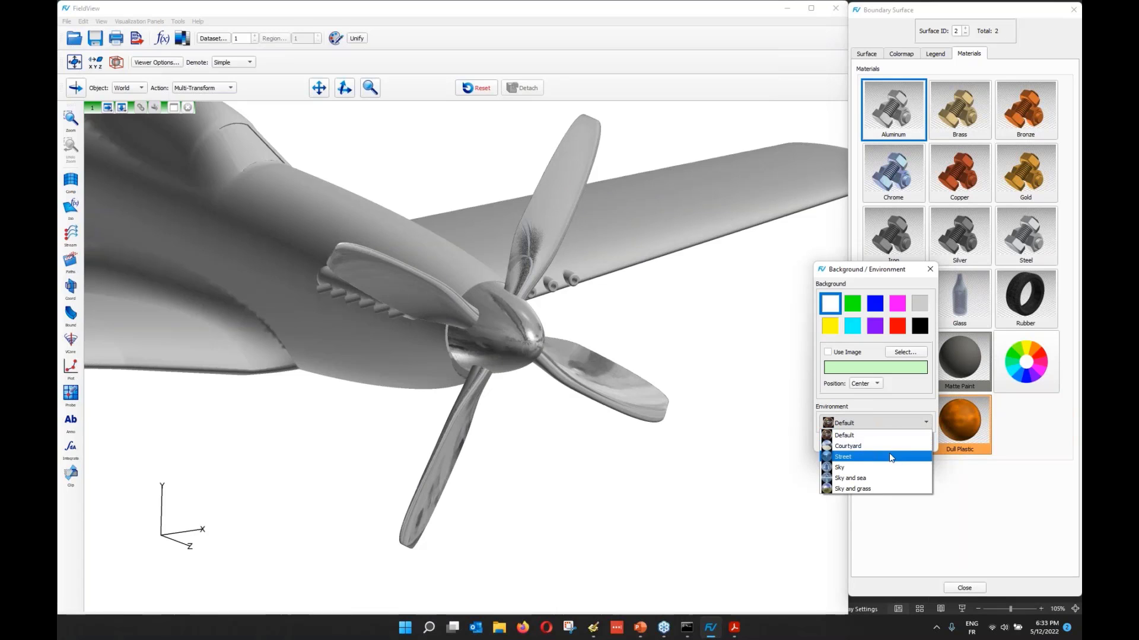
{"action": "left_click", "coordinate": [893, 469]}
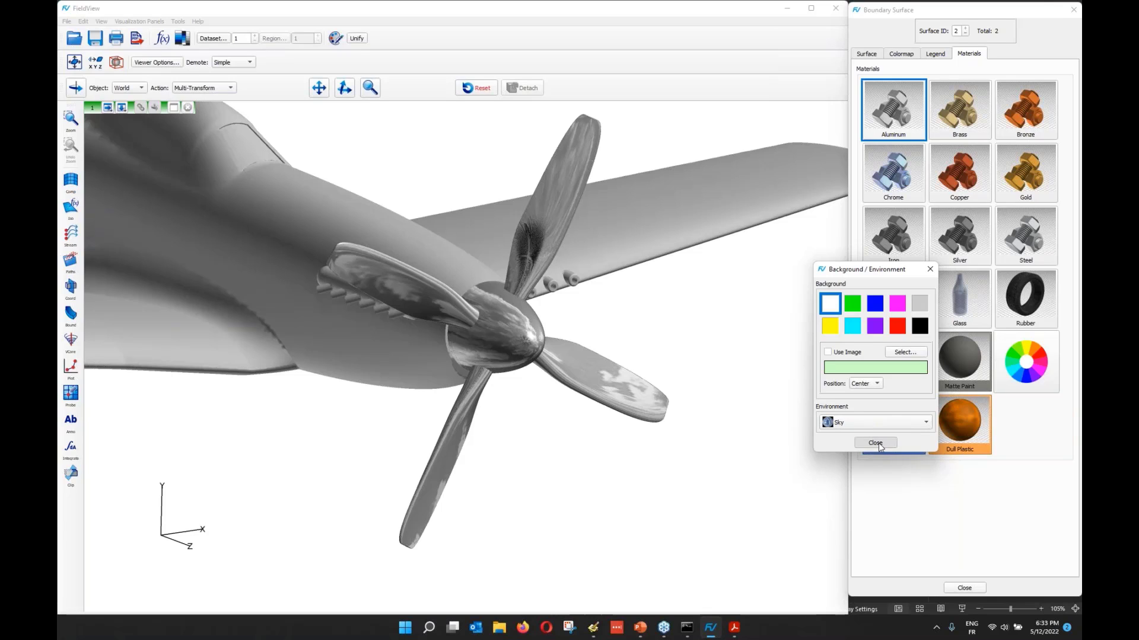
{"action": "left_click", "coordinate": [878, 444]}
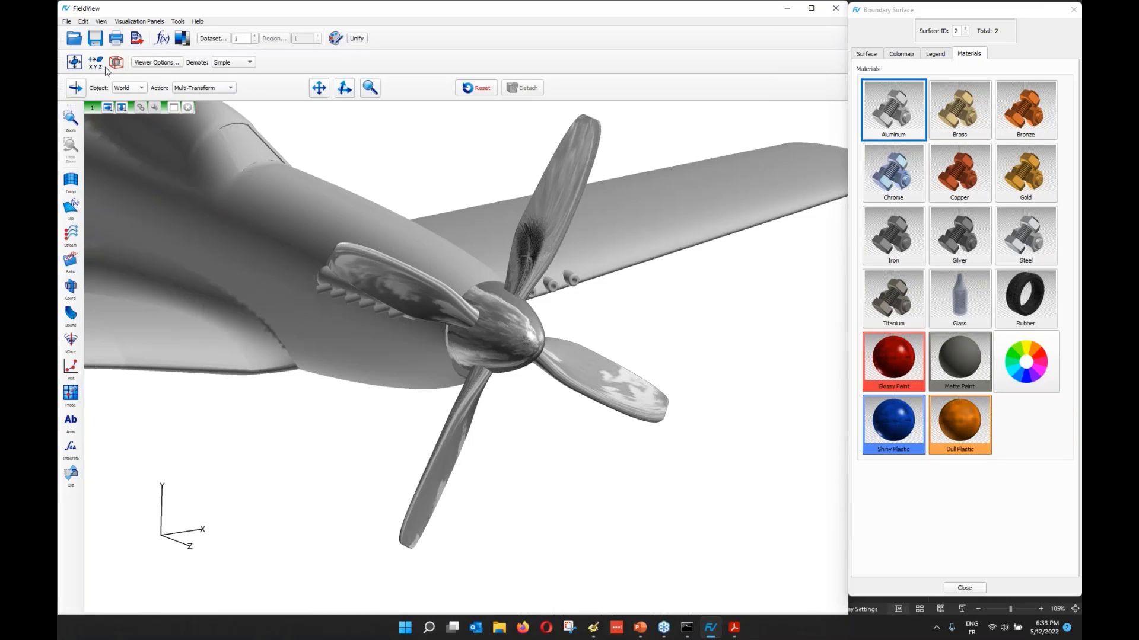
Step: Set the center of rotation near the tip of the propeller spinner and close the view definitions
{"action": "left_click", "coordinate": [101, 22]}
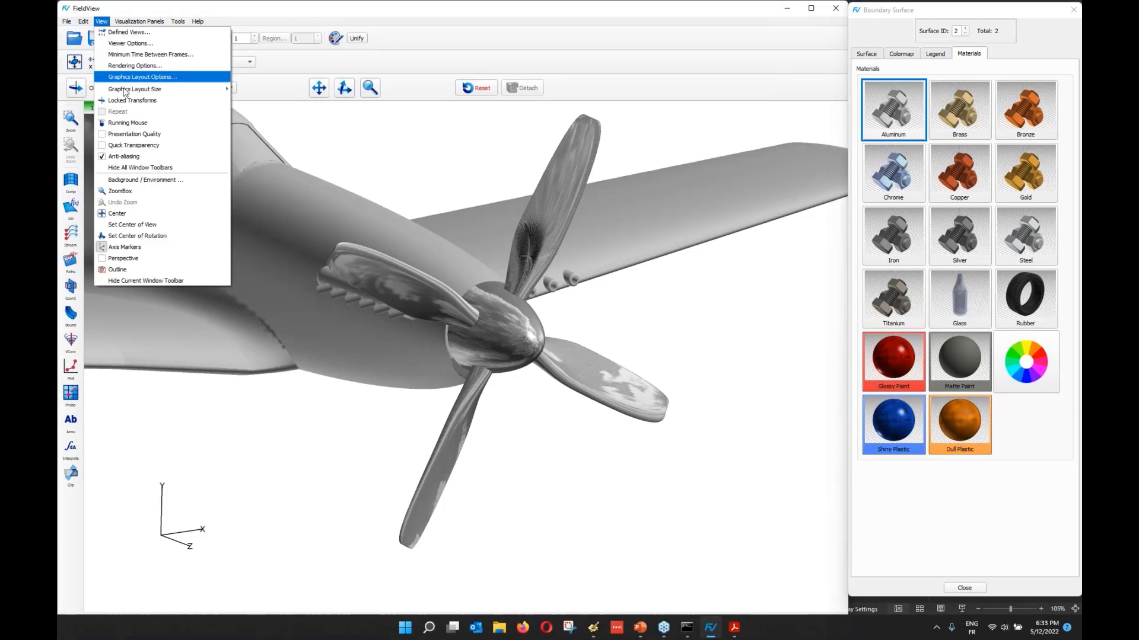
{"action": "left_click", "coordinate": [160, 236]}
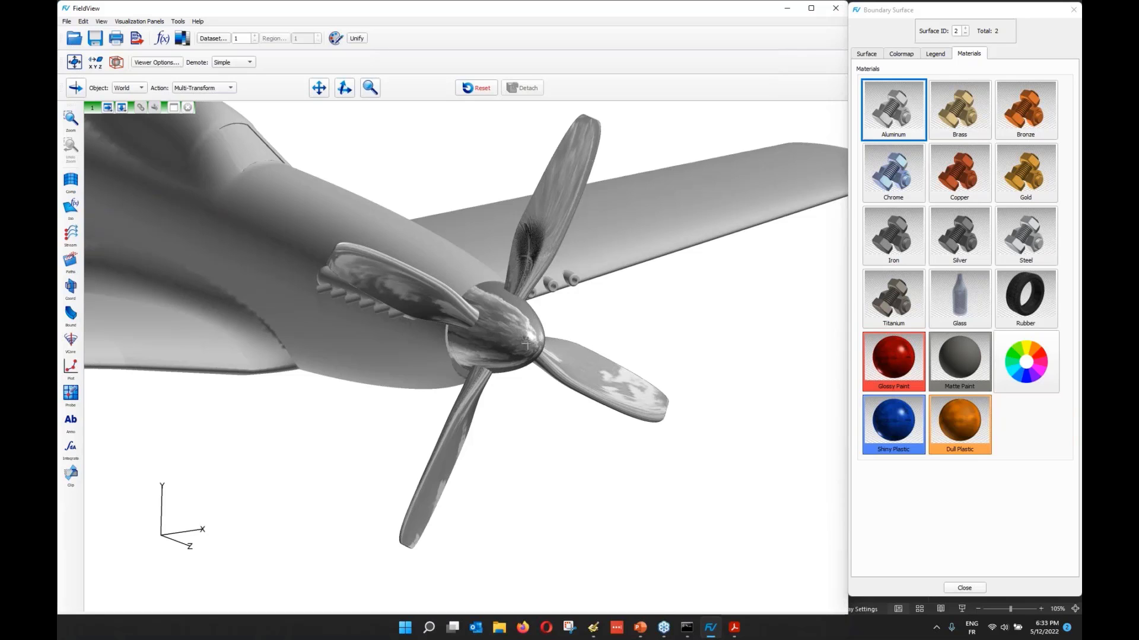
{"action": "left_click", "coordinate": [525, 343]}
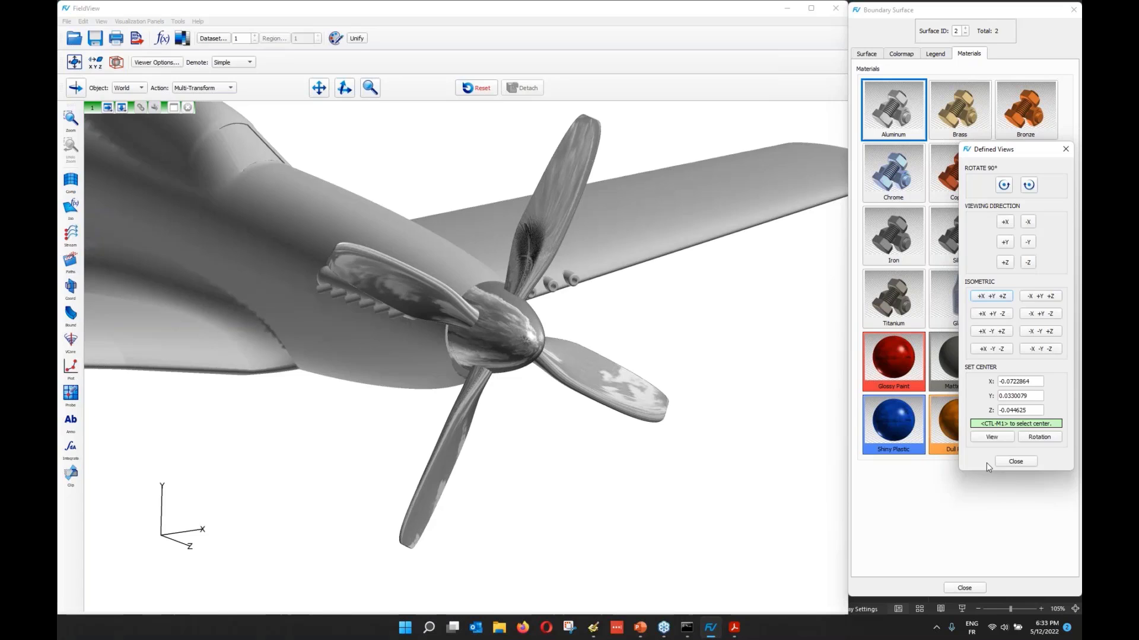
{"action": "left_click", "coordinate": [1008, 461]}
Step: Examine the sky reflections on the propeller blades and spinner, and the whole aircraft, from several angles
{"action": "middle_click_drag", "start_coordinate": [514, 293], "coordinate": [666, 371]}
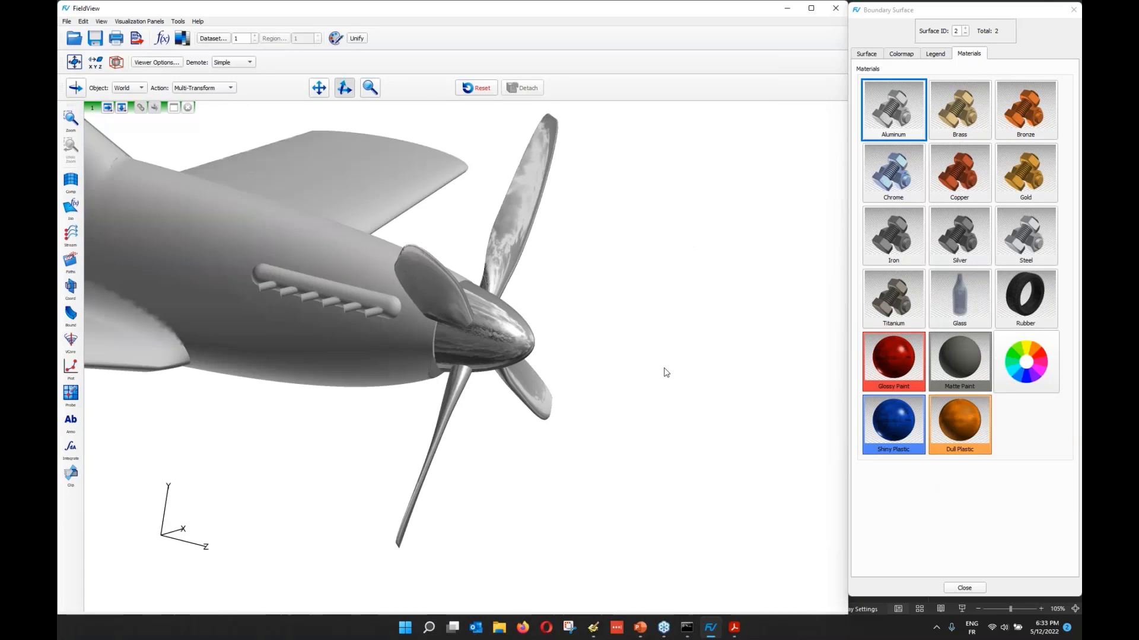
{"action": "left_click_drag", "start_coordinate": [543, 175], "coordinate": [517, 300]}
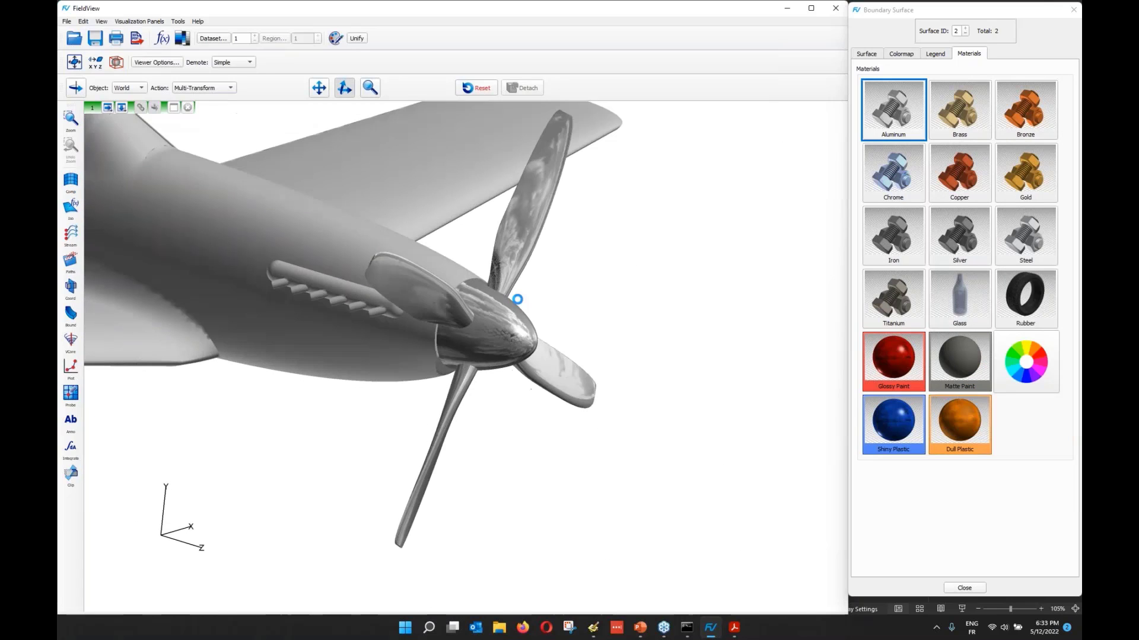
{"action": "right_click_drag", "start_coordinate": [517, 300], "coordinate": [526, 348]}
{"action": "mouse_move", "coordinate": [526, 348]}
{"action": "middle_mouse_down"}
{"action": "mouse_move", "coordinate": [522, 332]}
{"action": "mouse_move", "coordinate": [499, 367]}
{"action": "mouse_move", "coordinate": [526, 362]}
{"action": "middle_mouse_up"}
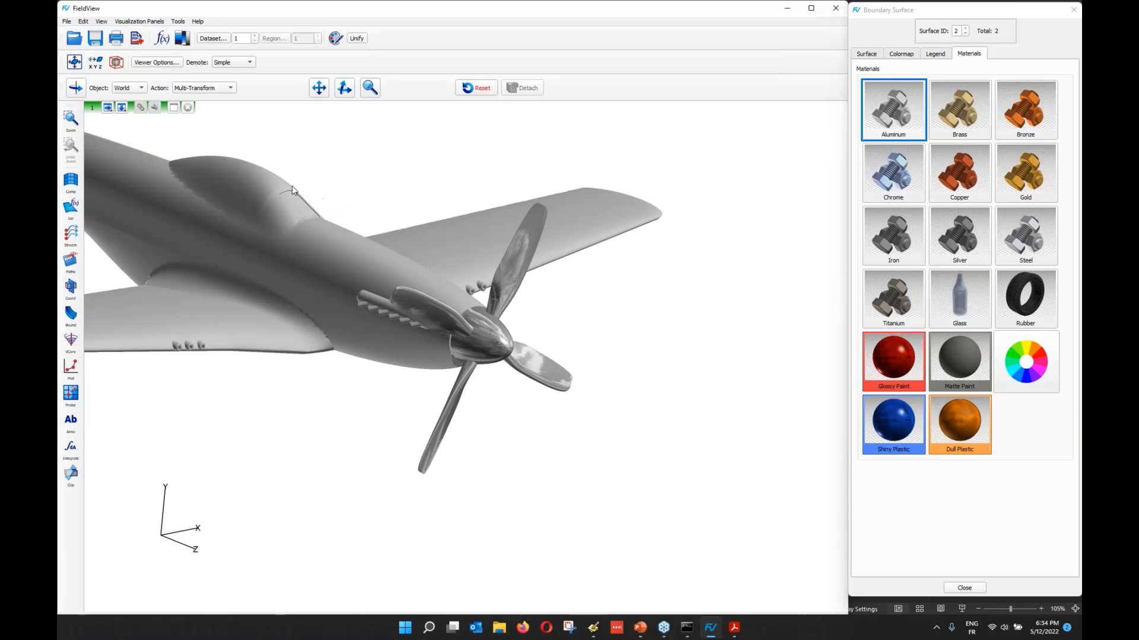
{"action": "left_click", "coordinate": [78, 67]}
{"action": "right_click_drag", "start_coordinate": [431, 296], "coordinate": [427, 178]}
{"action": "right_click_drag", "start_coordinate": [504, 358], "coordinate": [506, 365]}
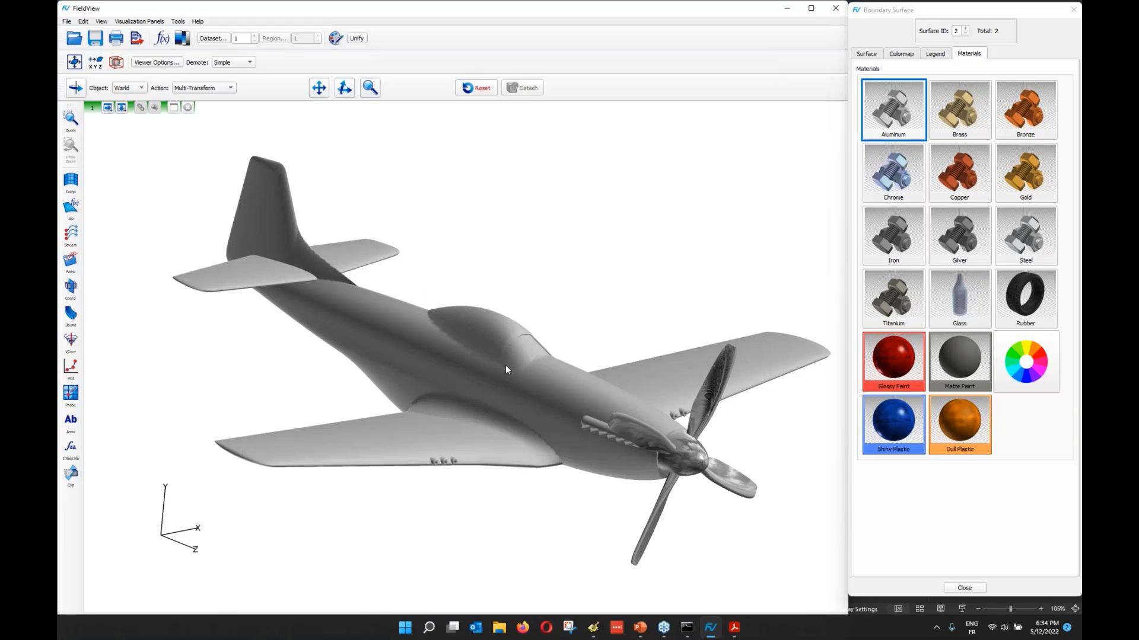
{"action": "left_click_drag", "start_coordinate": [506, 370], "coordinate": [483, 364]}
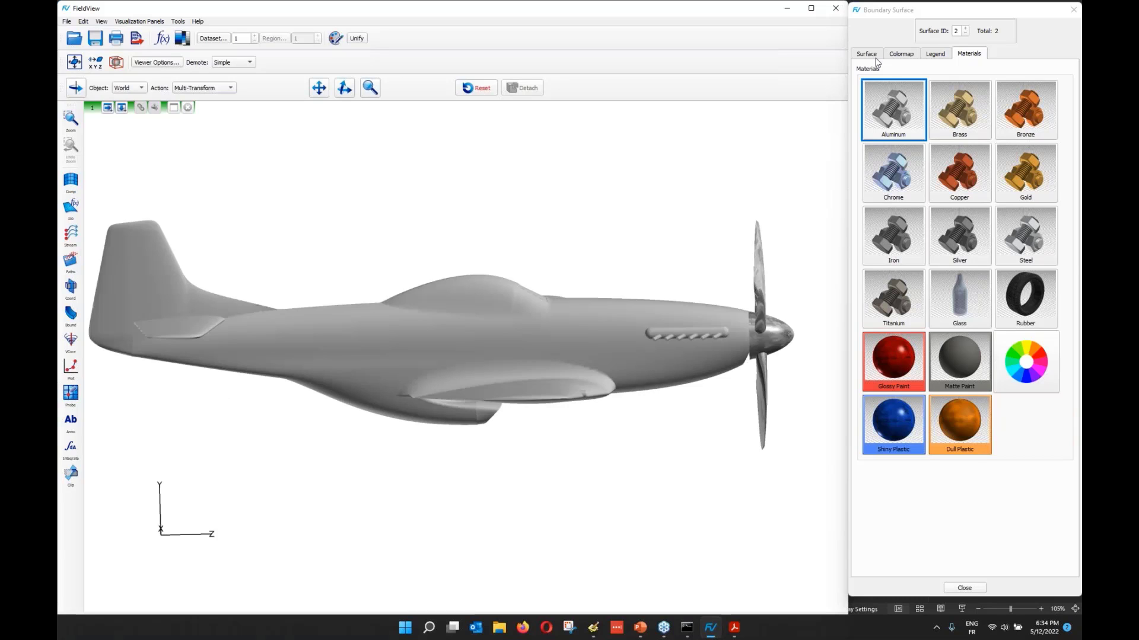
Step: Hide the plane body surface to inspect the propeller on its own, and make the body visible again
{"action": "left_click", "coordinate": [874, 56]}
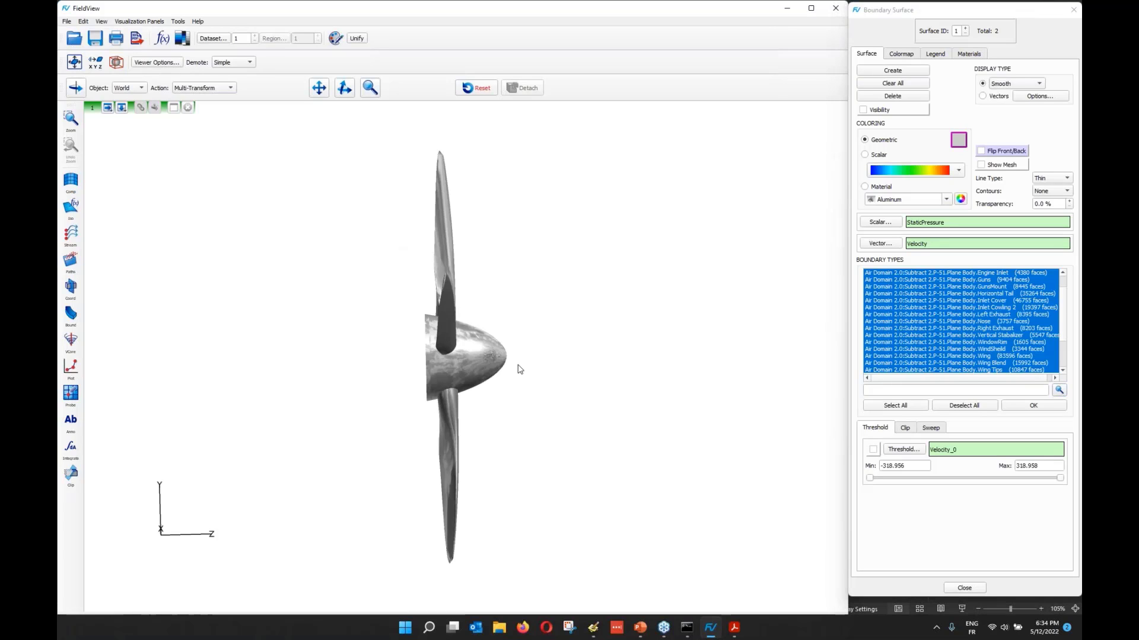
{"action": "middle_click_drag", "start_coordinate": [517, 370], "coordinate": [395, 348]}
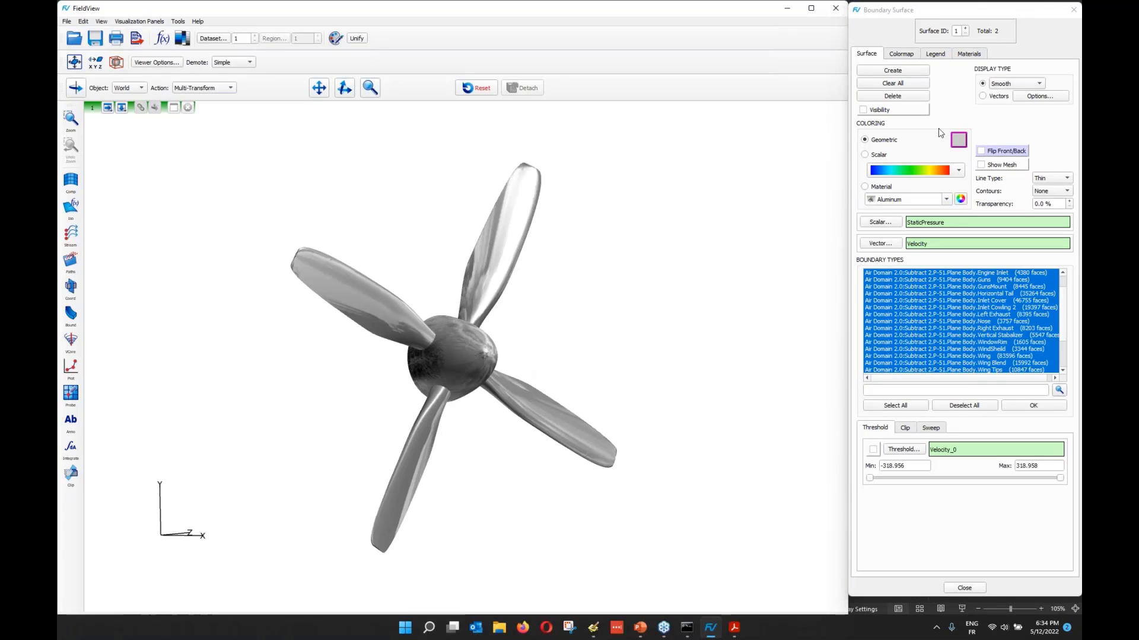
{"action": "left_click", "coordinate": [863, 110]}
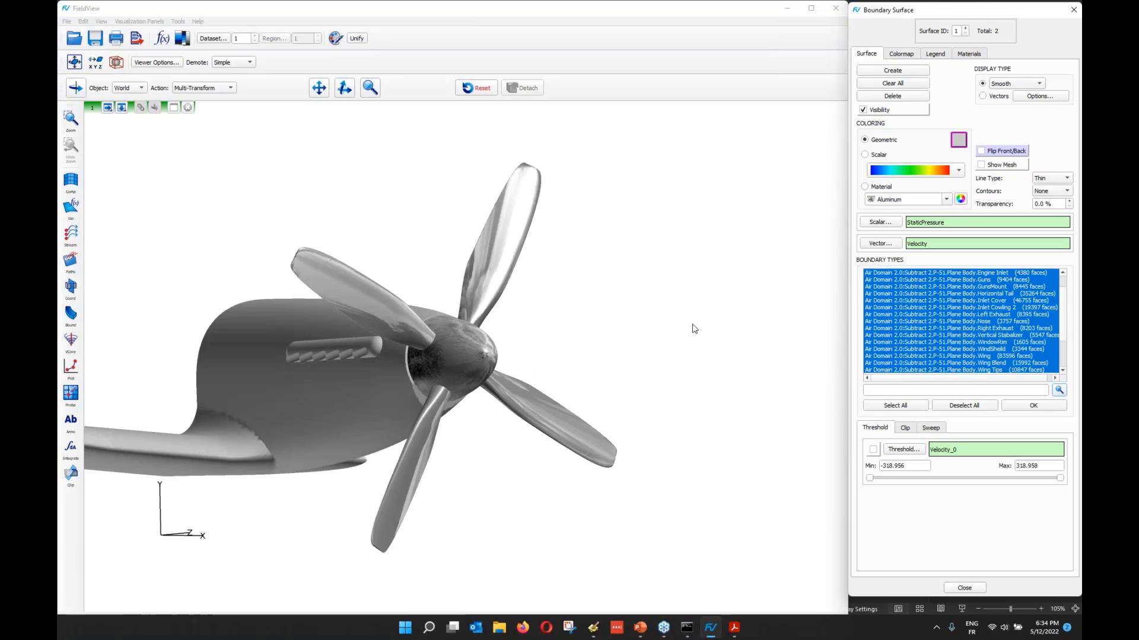
{"action": "left_click_drag", "start_coordinate": [695, 328], "coordinate": [573, 345]}
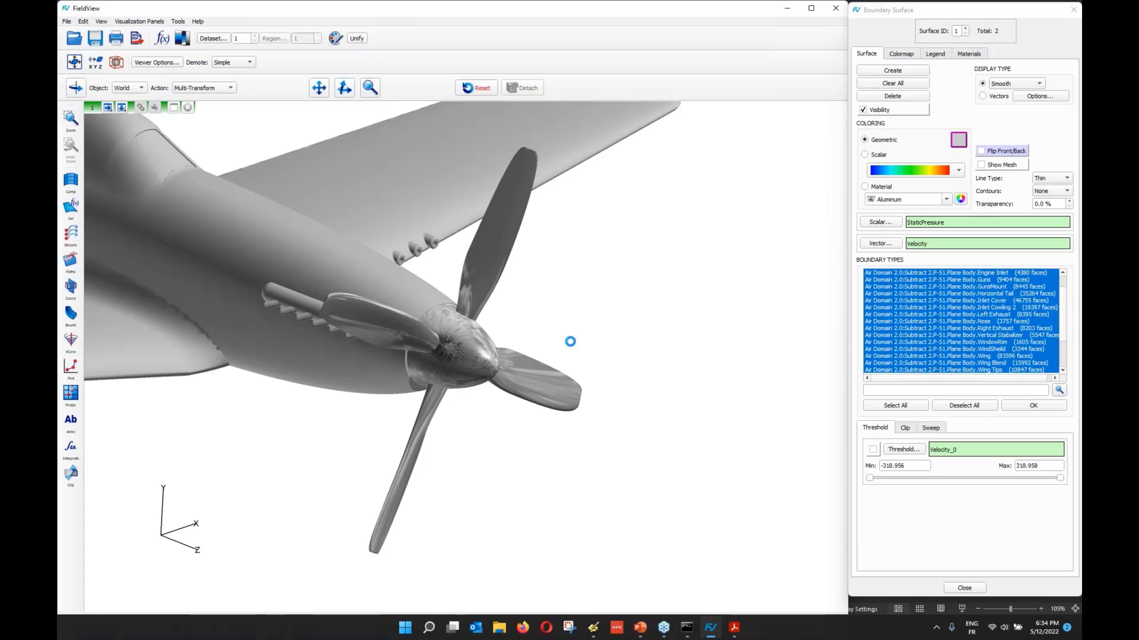
{"action": "right_click_drag", "start_coordinate": [570, 341], "coordinate": [516, 378]}
{"action": "left_click_drag", "start_coordinate": [516, 380], "coordinate": [726, 444]}
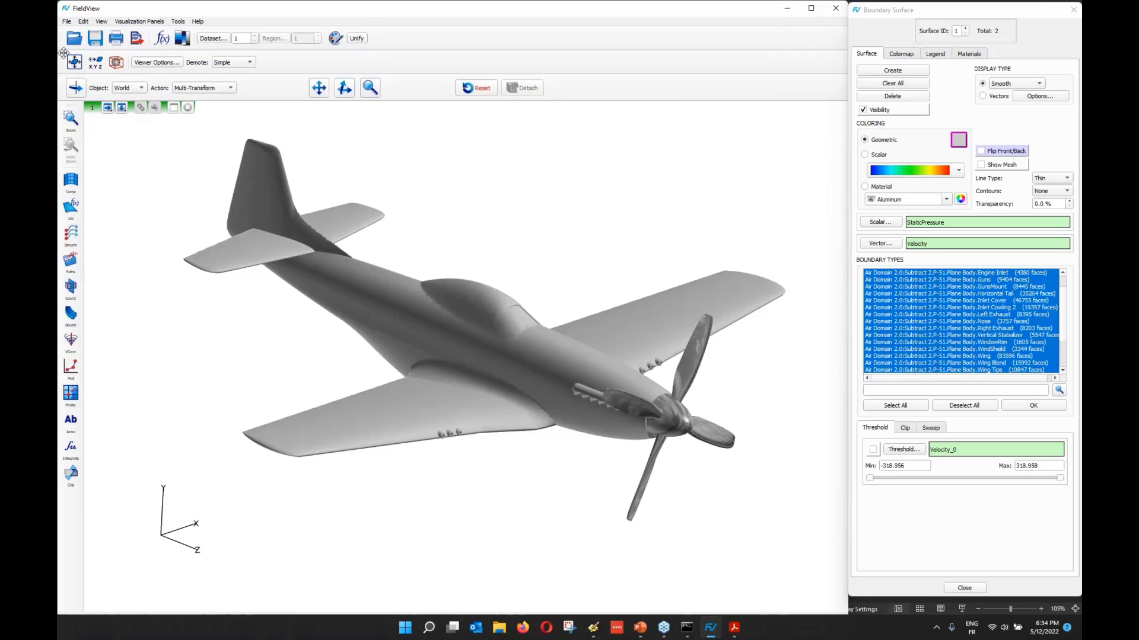
{"action": "left_click_drag", "start_coordinate": [516, 402], "coordinate": [461, 387]}
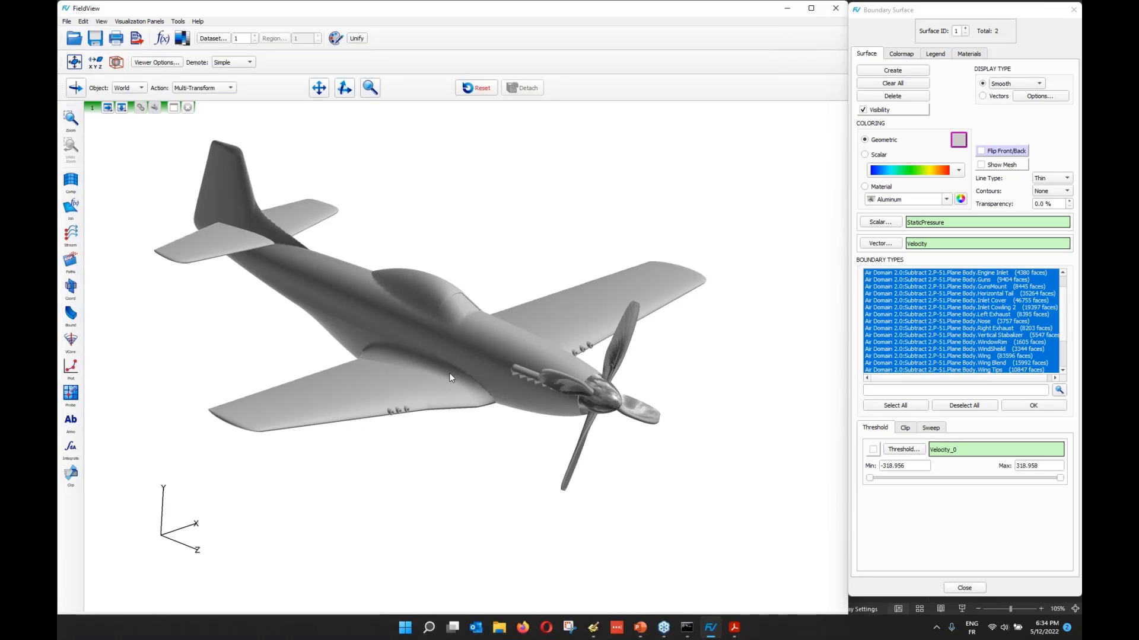
Step: Select the plane body surface, assign it the Matte Paint material and switch its coloring to Material
{"action": "double_click", "coordinate": [449, 377]}
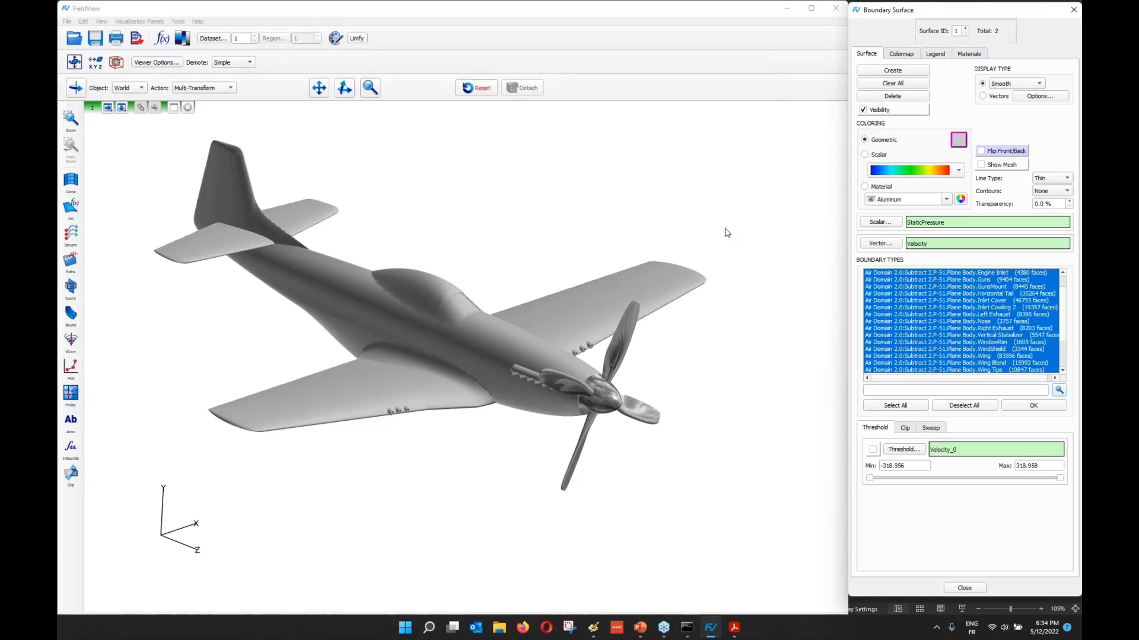
{"action": "left_click", "coordinate": [629, 293]}
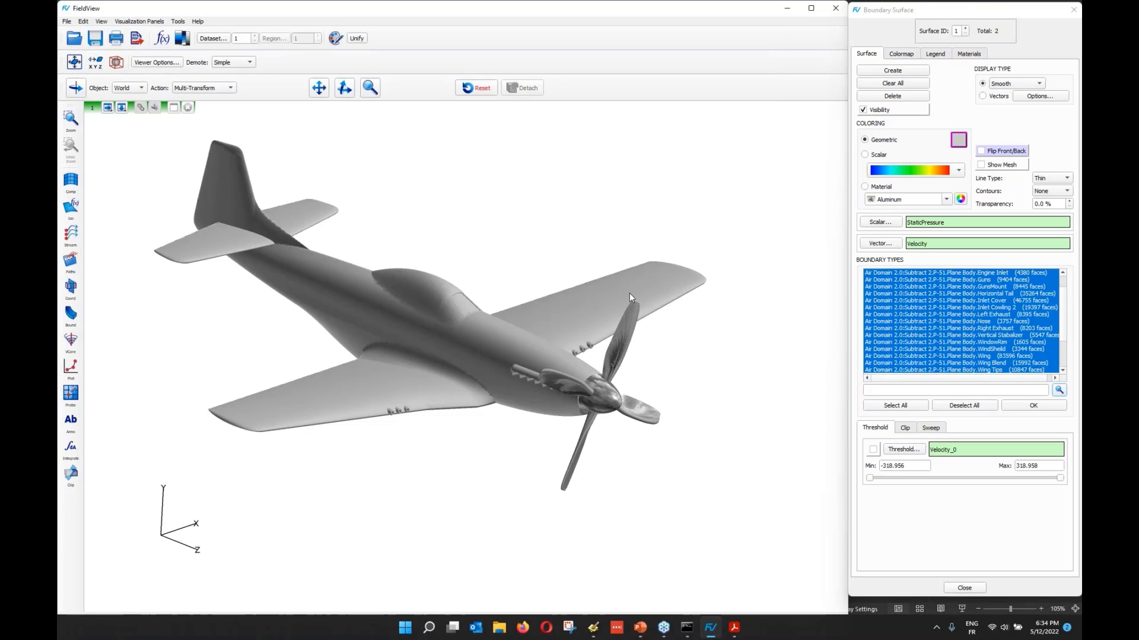
{"action": "left_click", "coordinate": [938, 54]}
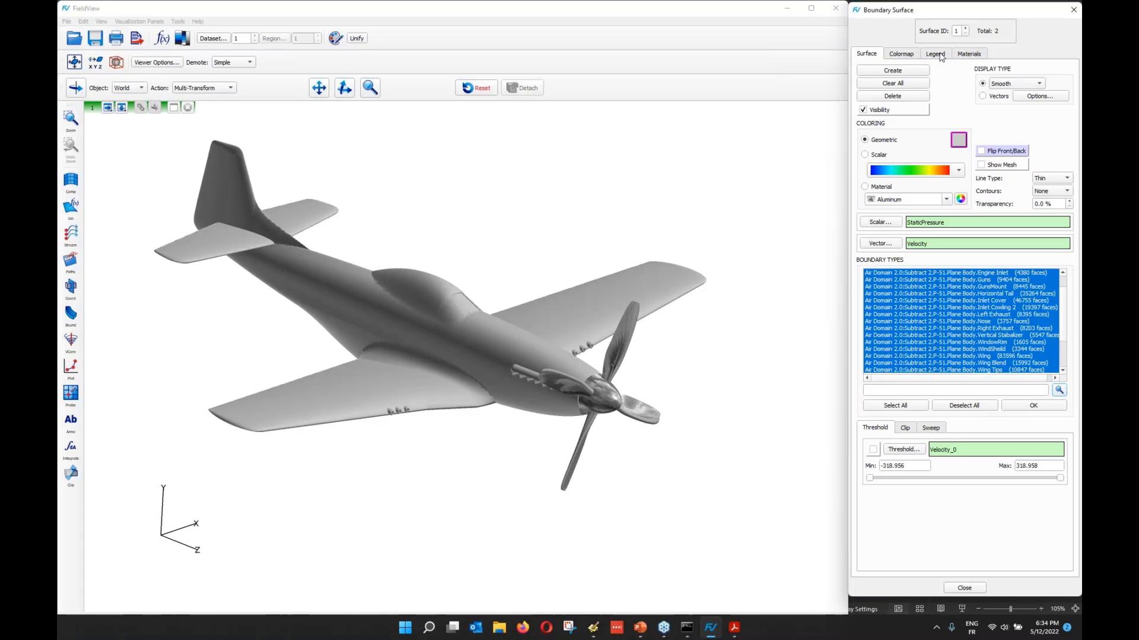
{"action": "left_click", "coordinate": [969, 54]}
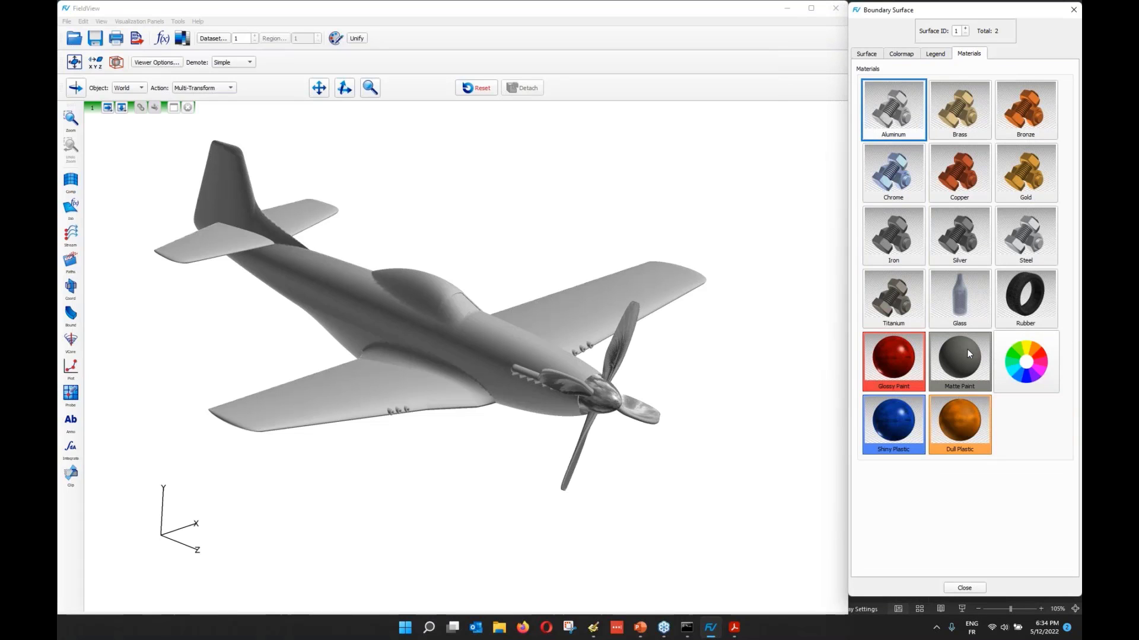
{"action": "left_click", "coordinate": [968, 350]}
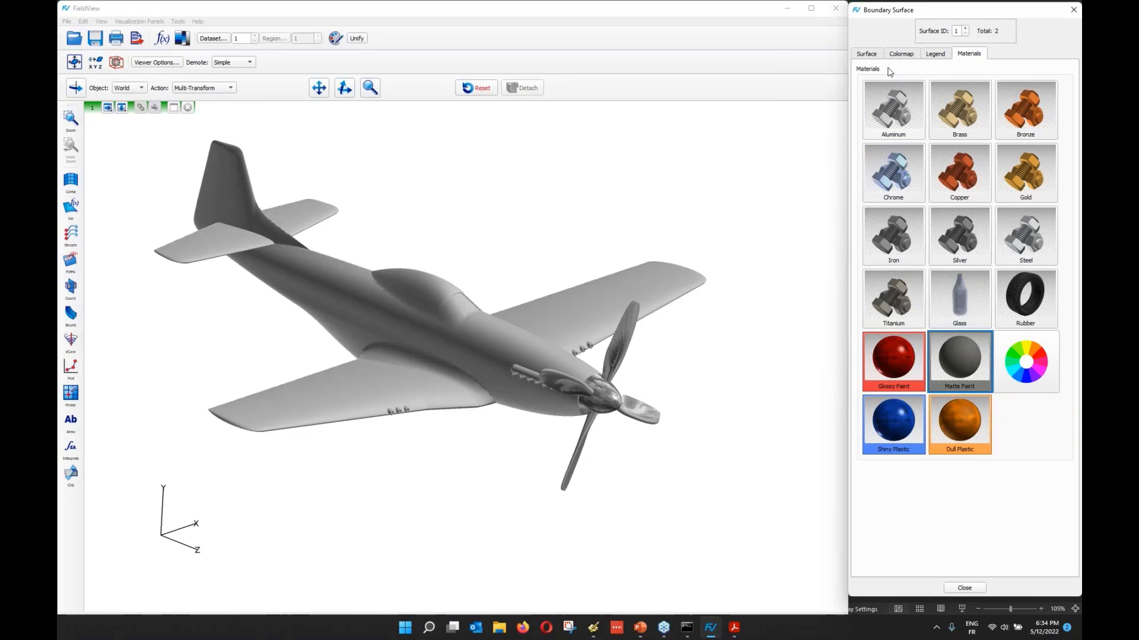
{"action": "left_click", "coordinate": [866, 54]}
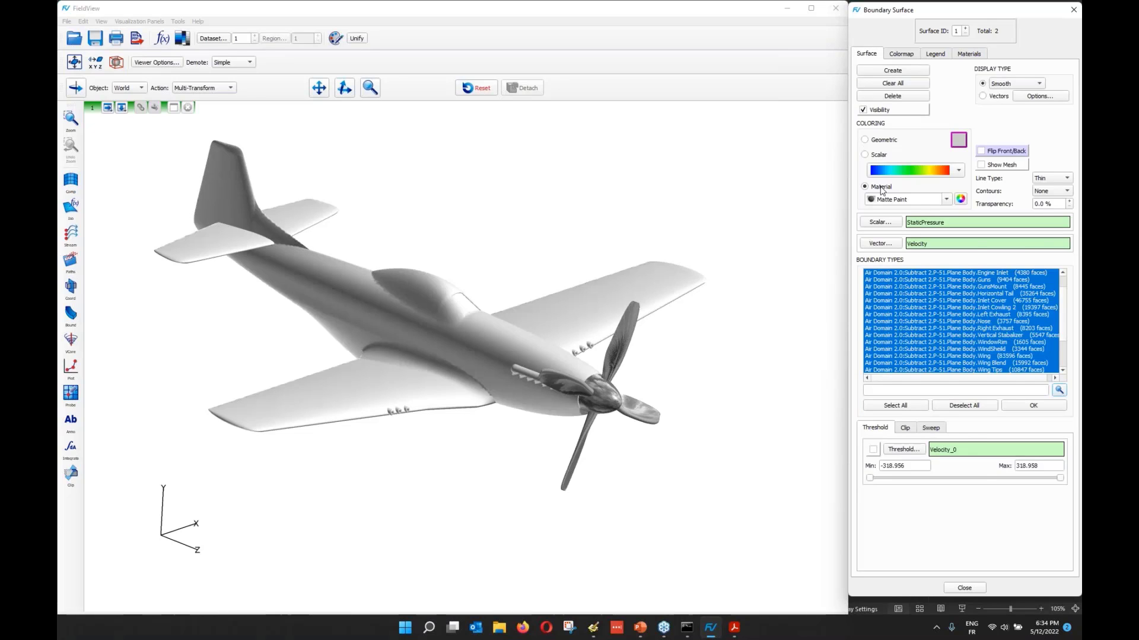
Step: Change the plane body's Matte Paint color from the material color choices to a dark military green
{"action": "left_click", "coordinate": [968, 54]}
{"action": "left_click", "coordinate": [903, 364]}
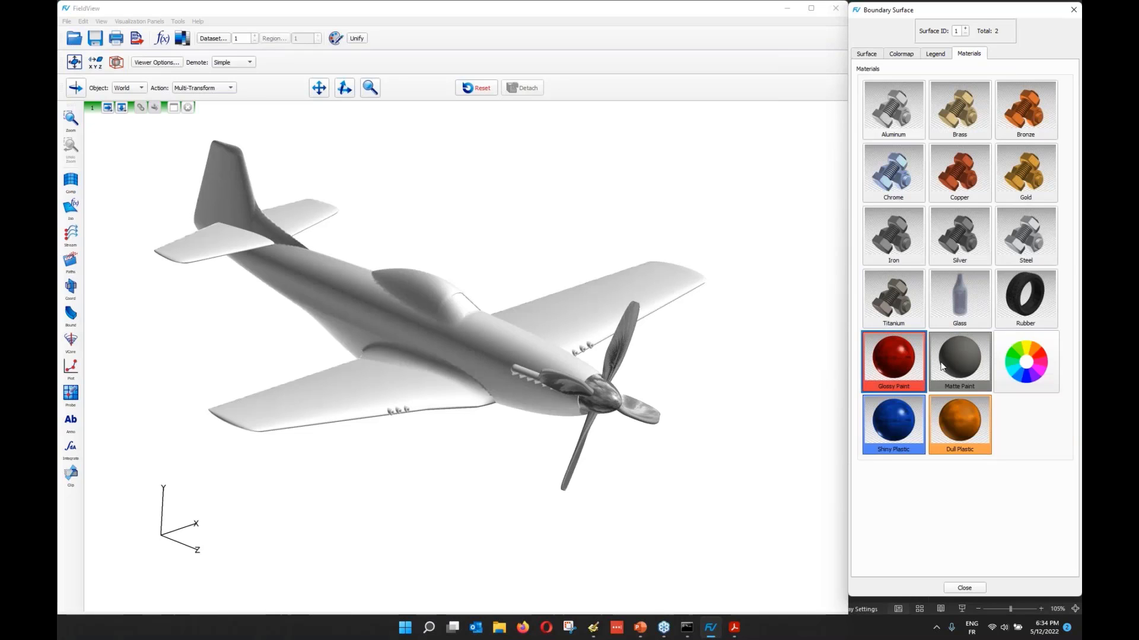
{"action": "left_click", "coordinate": [942, 365]}
{"action": "left_click", "coordinate": [1042, 378]}
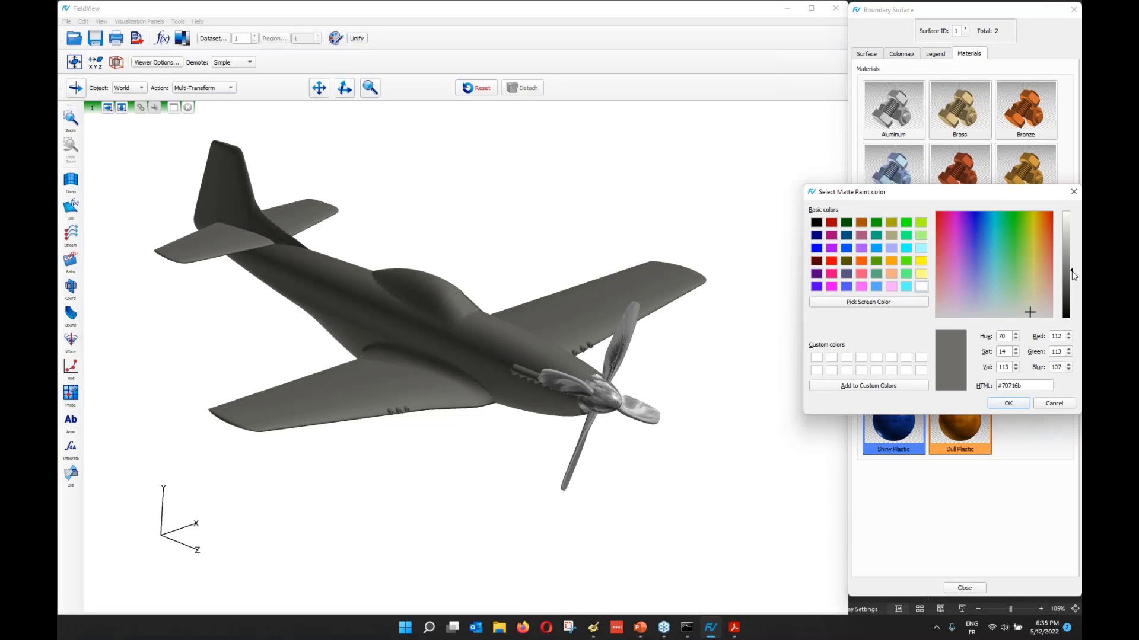
{"action": "left_click_drag", "start_coordinate": [1030, 312], "coordinate": [1005, 311]}
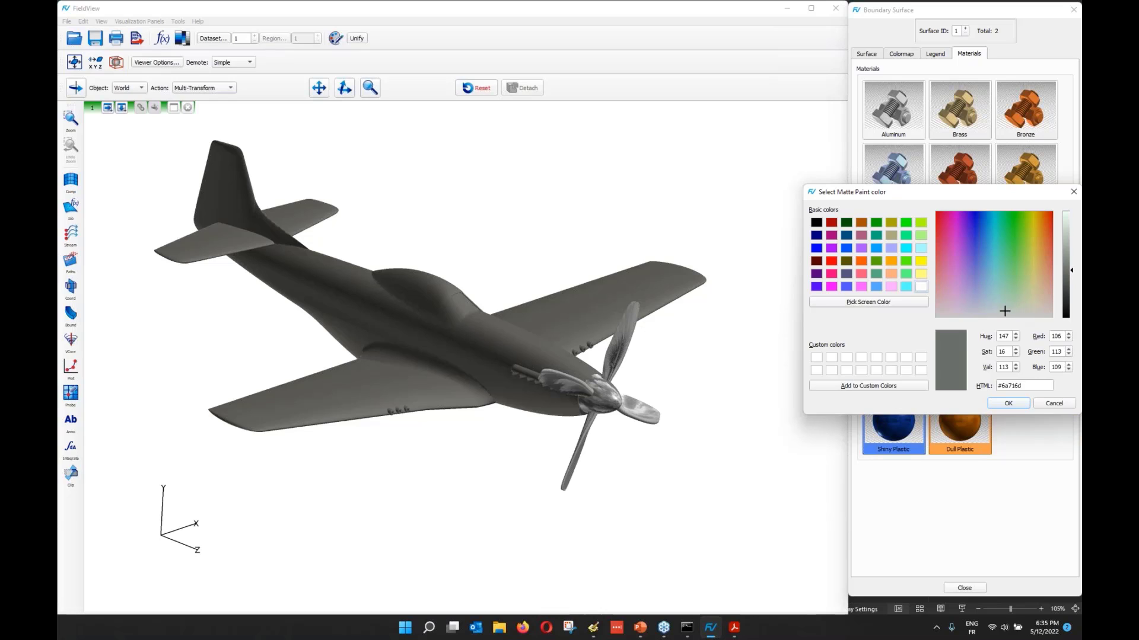
{"action": "left_click", "coordinate": [1010, 404]}
{"action": "left_click", "coordinate": [1009, 404]}
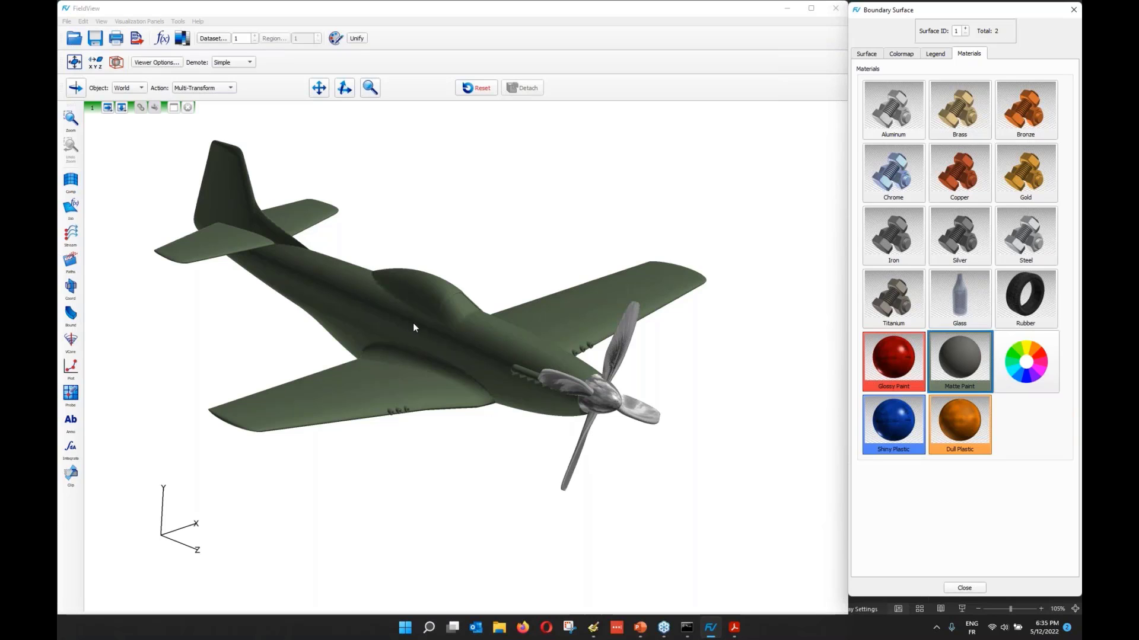
Step: Load the boundary surface restart file DEMO.bnd from the Restarts folder
{"action": "left_click", "coordinate": [871, 60]}
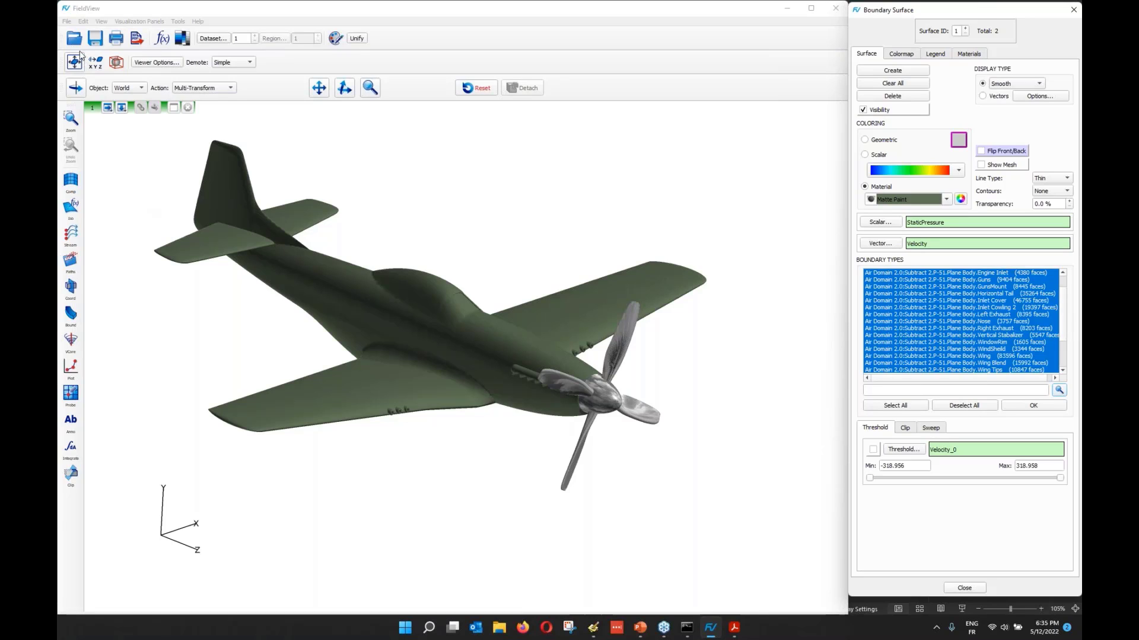
{"action": "left_click", "coordinate": [67, 22]}
{"action": "mouse_move", "coordinate": [93, 44]}
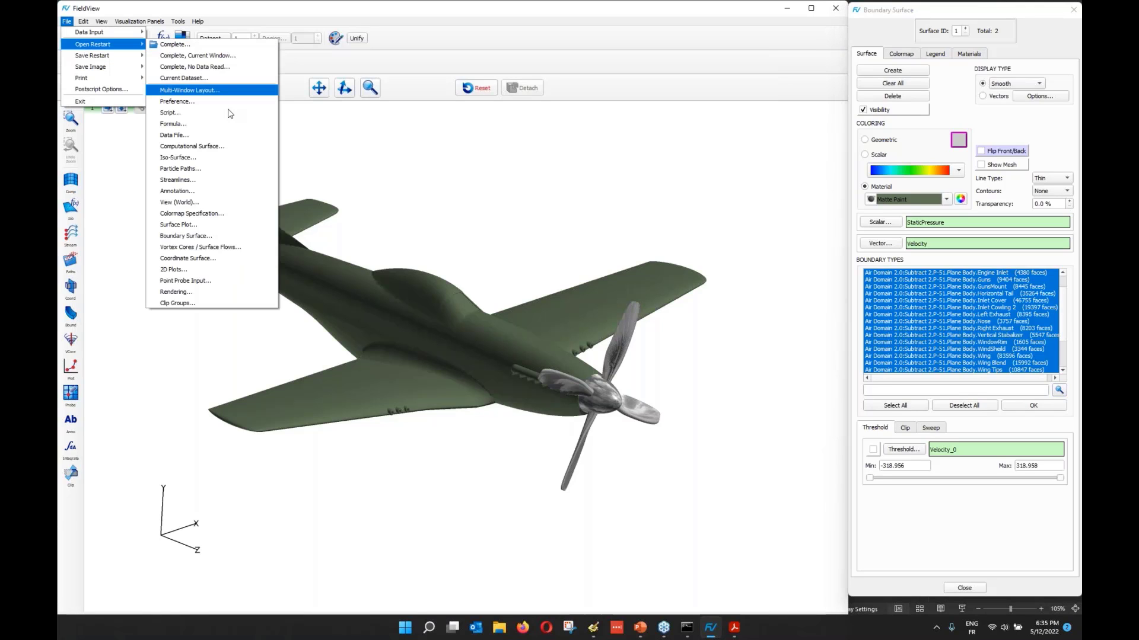
{"action": "left_click", "coordinate": [215, 236]}
{"action": "left_click", "coordinate": [184, 119]}
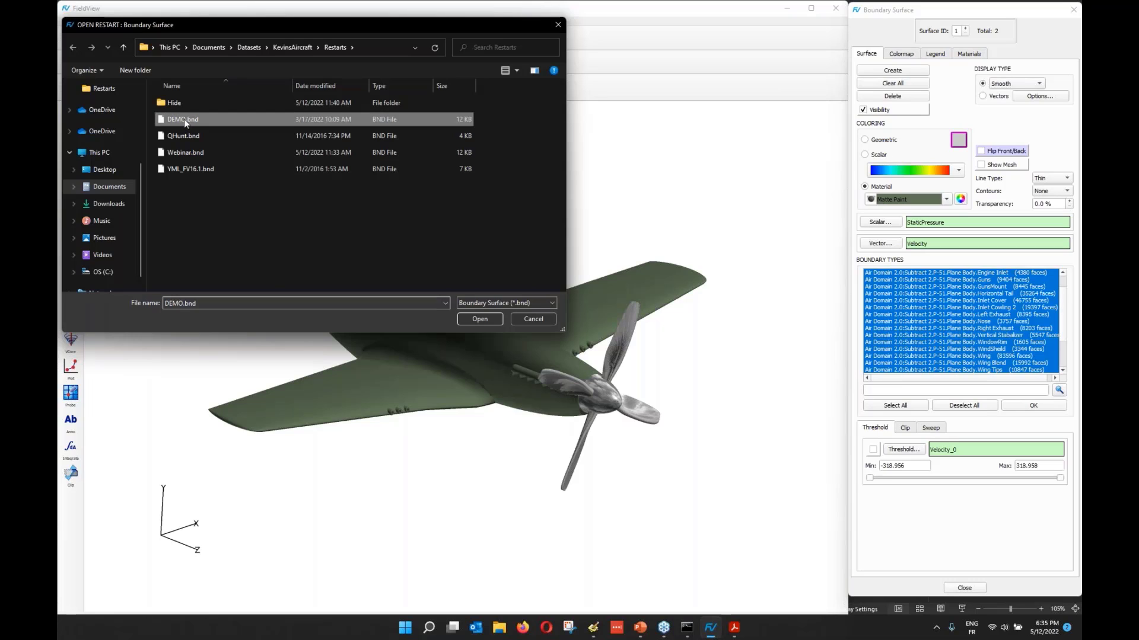
{"action": "double_click", "coordinate": [184, 120]}
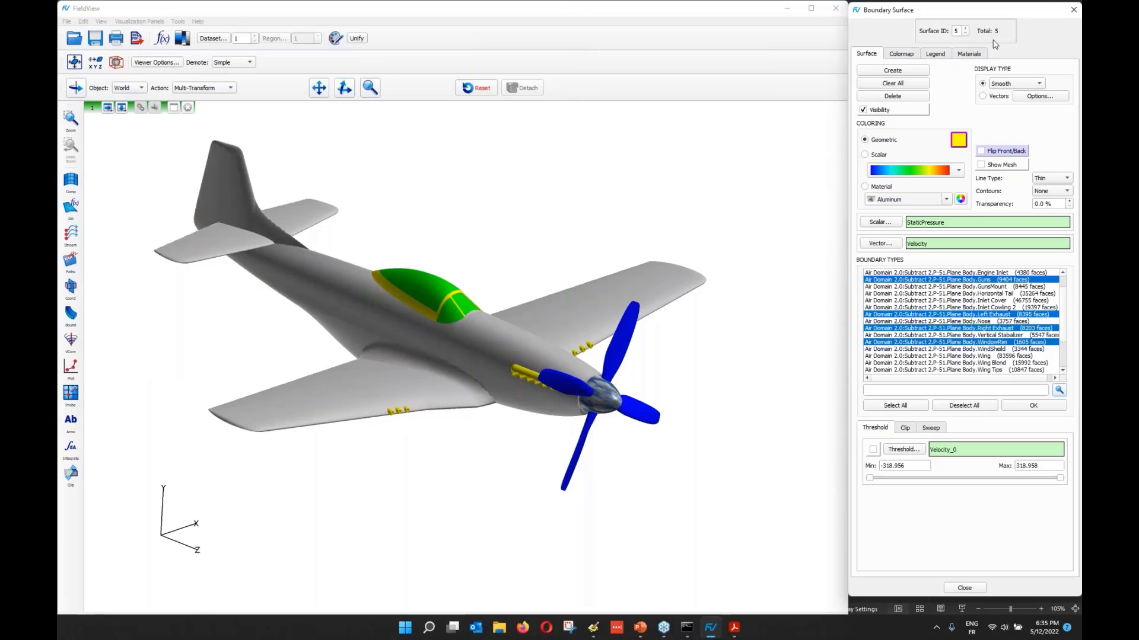
Step: Select the blue propeller blade surface, switch its coloring to Material and assign Titanium
{"action": "left_click", "coordinate": [688, 402]}
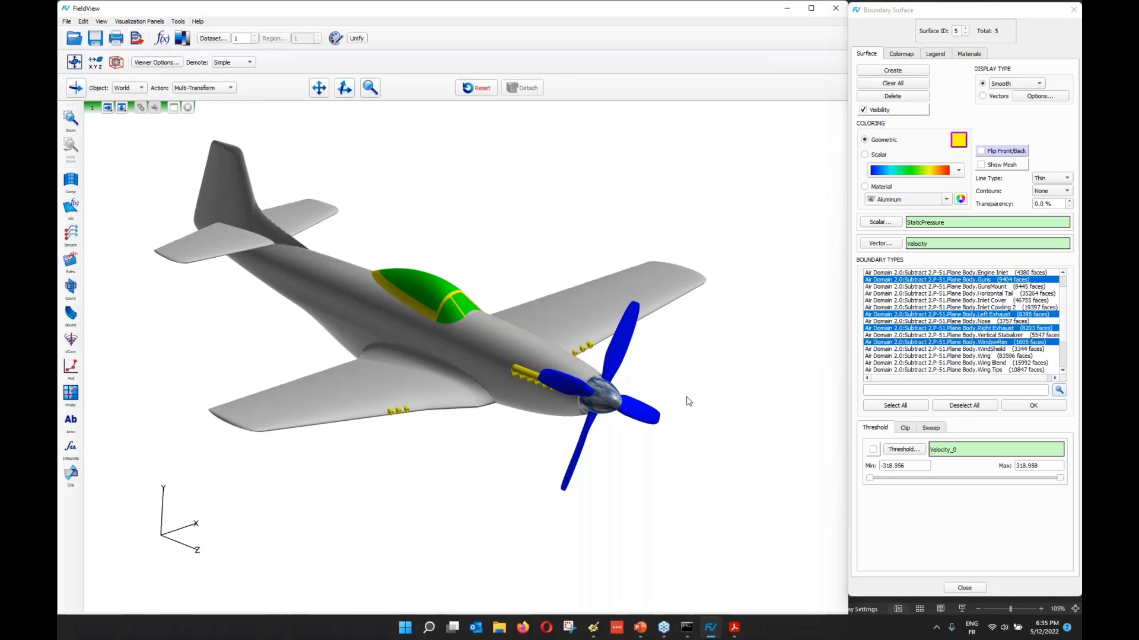
{"action": "right_click_drag", "start_coordinate": [686, 397], "coordinate": [660, 331]}
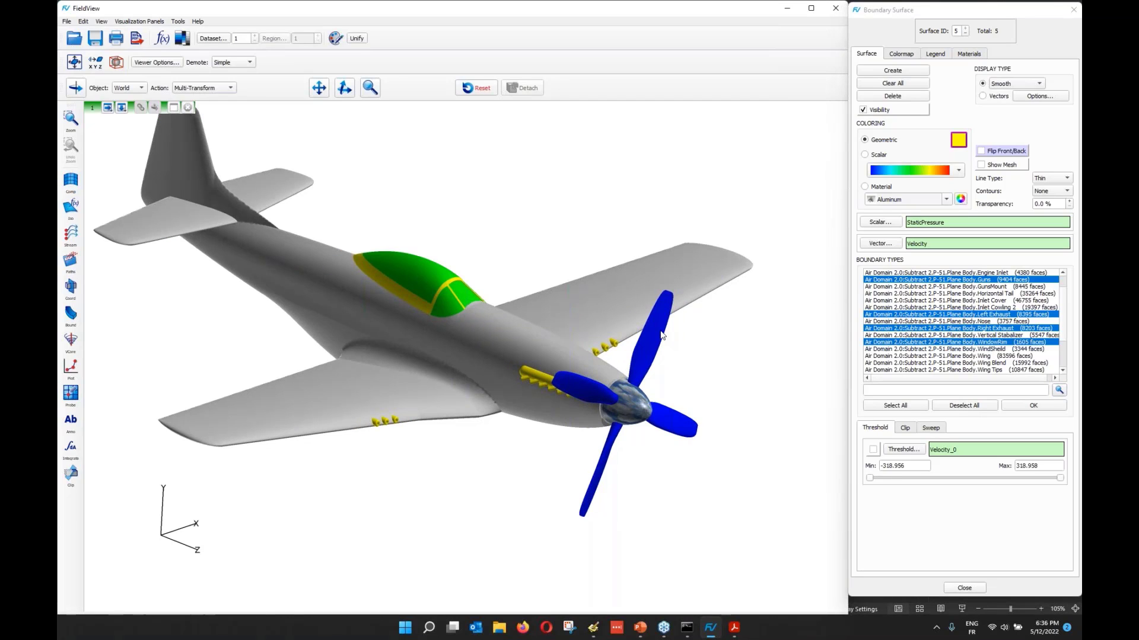
{"action": "double_click", "coordinate": [661, 332]}
{"action": "left_click", "coordinate": [869, 188]}
{"action": "left_click", "coordinate": [911, 199]}
{"action": "left_click", "coordinate": [910, 299]}
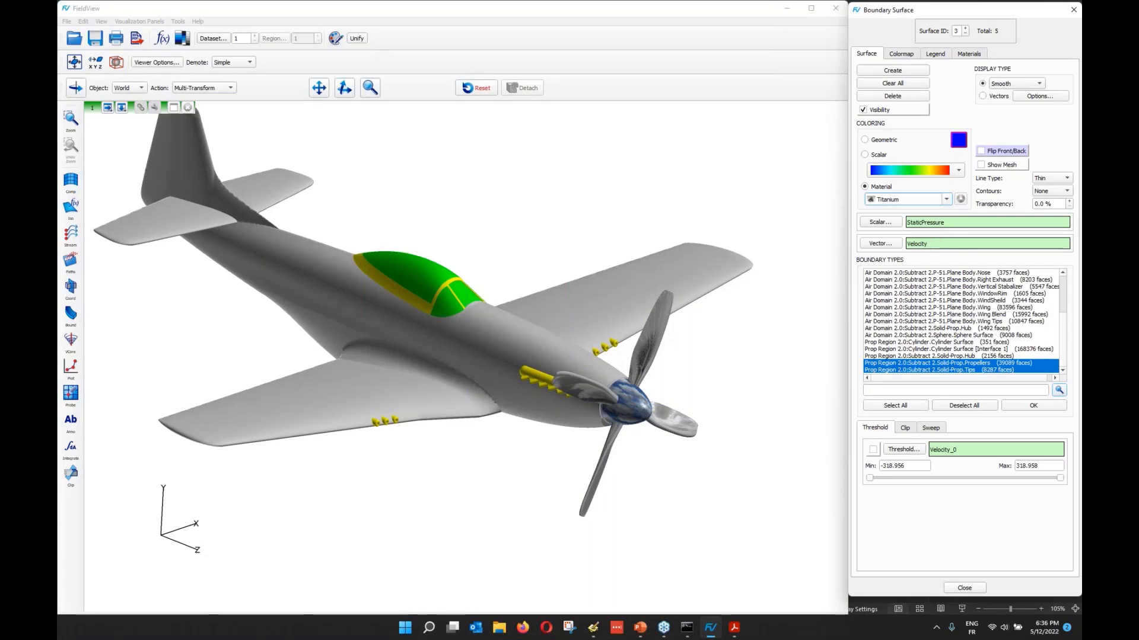
Step: Select the gray plane body surface, switch its coloring to Material and assign Matte Paint
{"action": "left_click", "coordinate": [674, 273]}
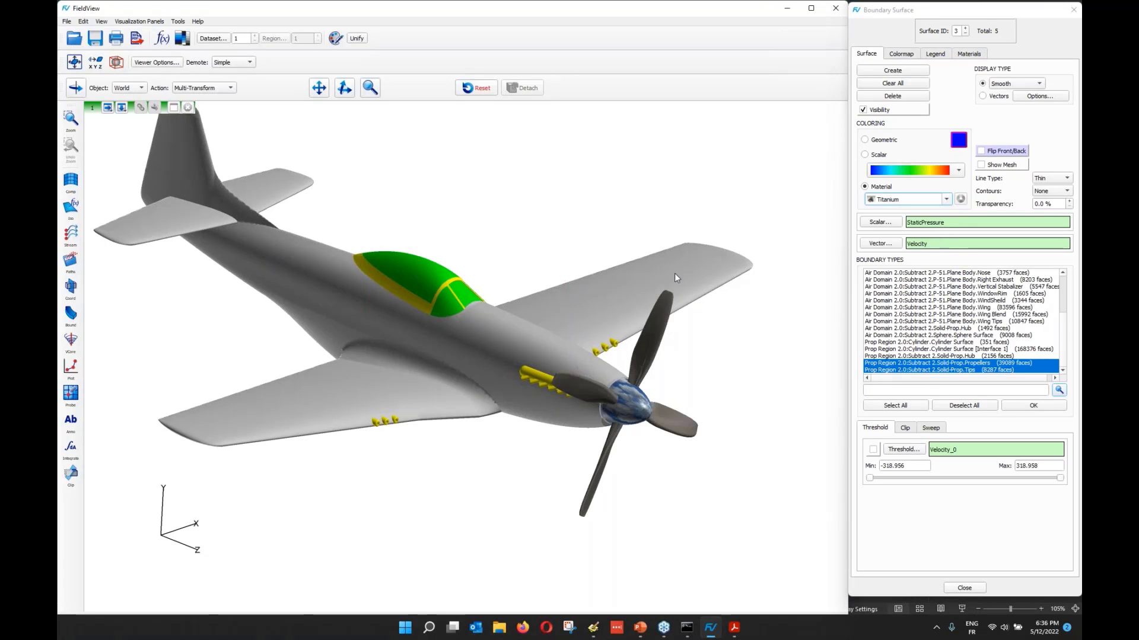
{"action": "double_click", "coordinate": [675, 273]}
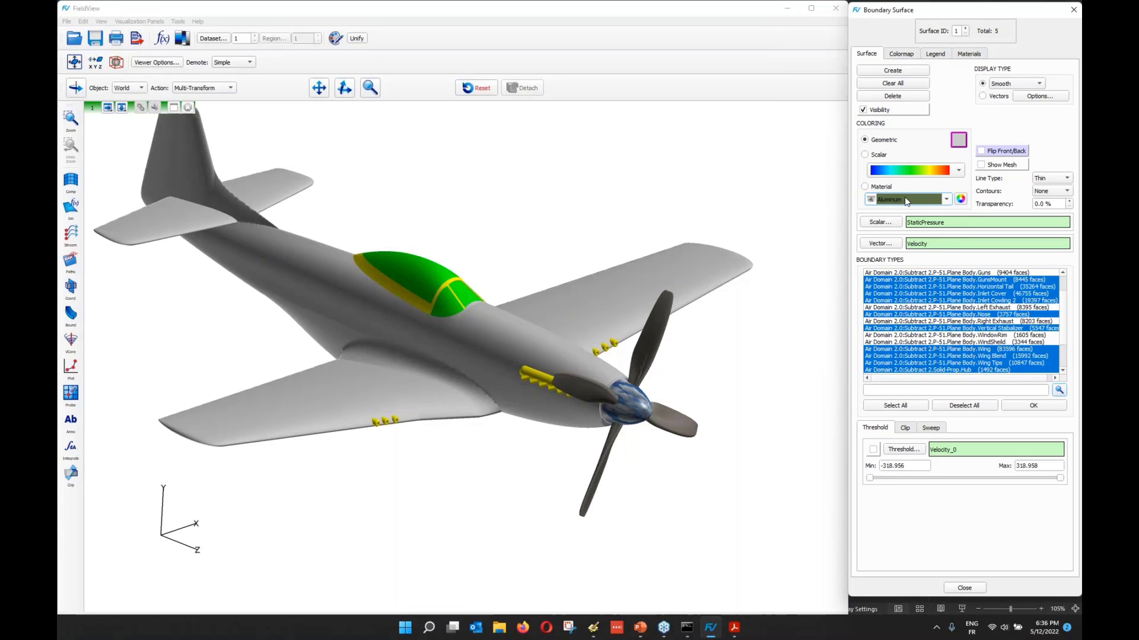
{"action": "left_click", "coordinate": [906, 200]}
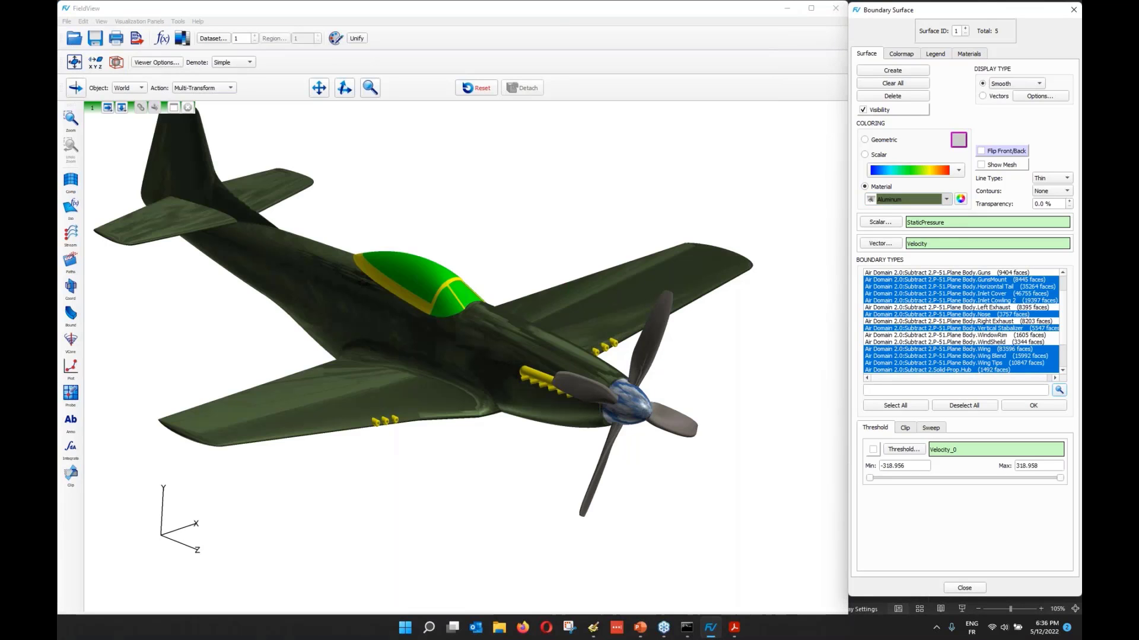
{"action": "left_click", "coordinate": [909, 200]}
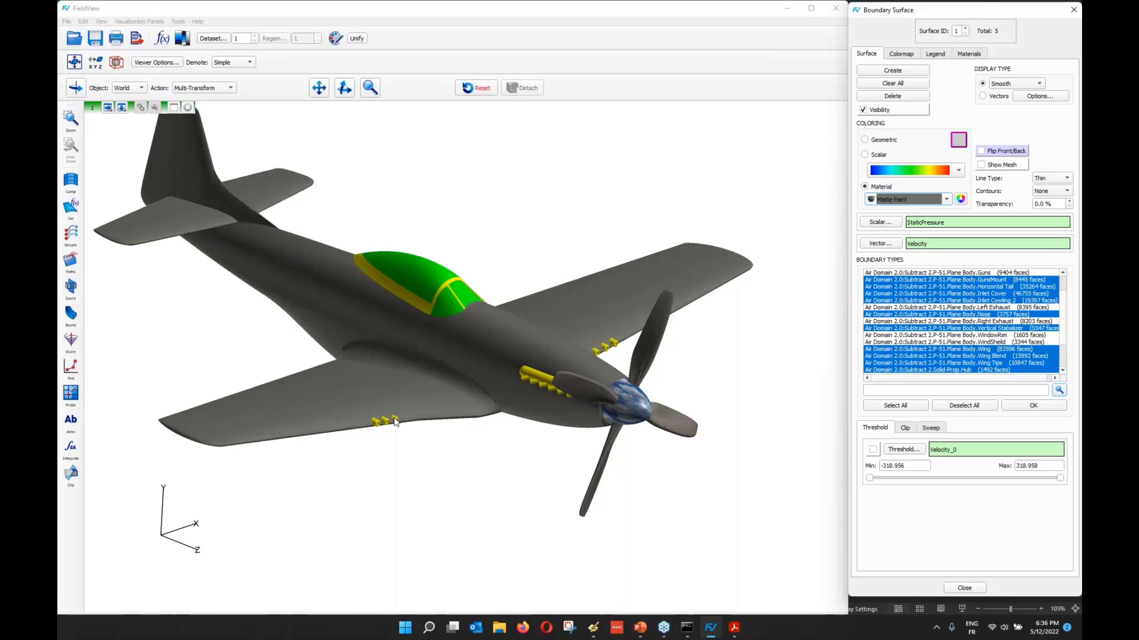
Step: Select the yellow surface of guns, exhausts and window rim and color it by material with Aluminum
{"action": "left_click", "coordinate": [395, 421]}
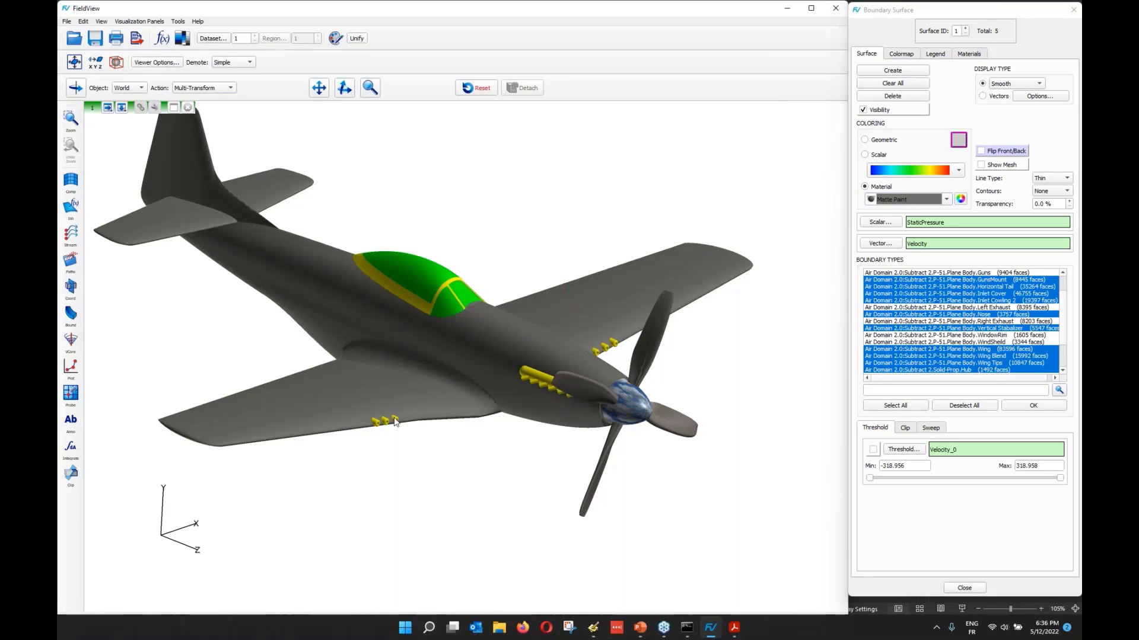
{"action": "double_click", "coordinate": [395, 422]}
{"action": "left_click", "coordinate": [864, 187]}
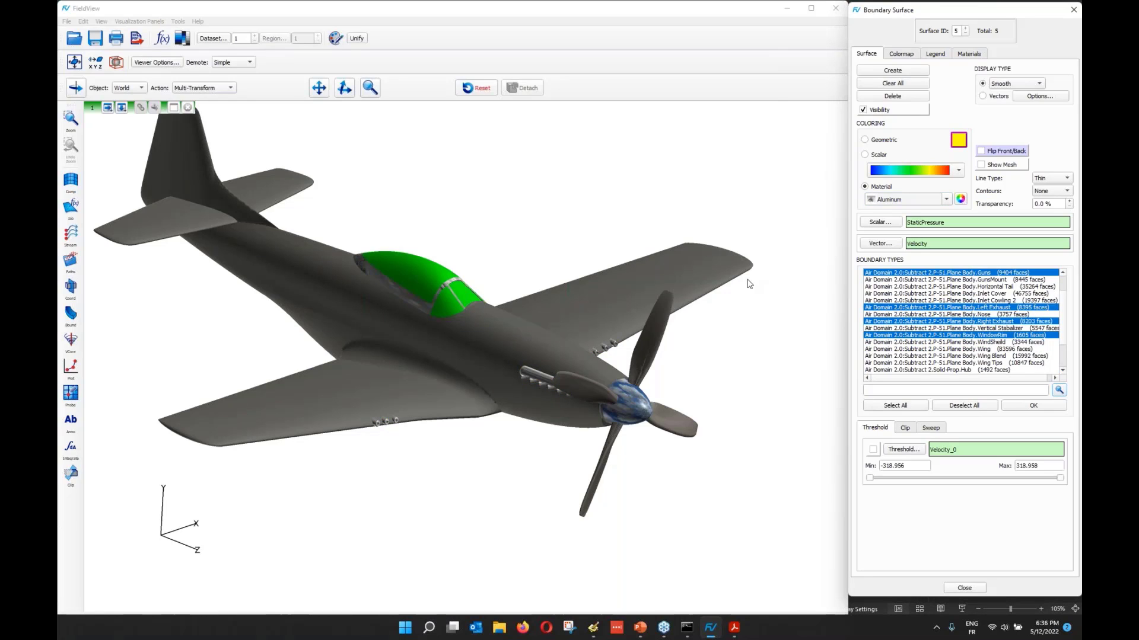
Step: Select the green windshield surface, color it by material as Glass and set its transparency to 62.5 %
{"action": "left_click", "coordinate": [426, 276]}
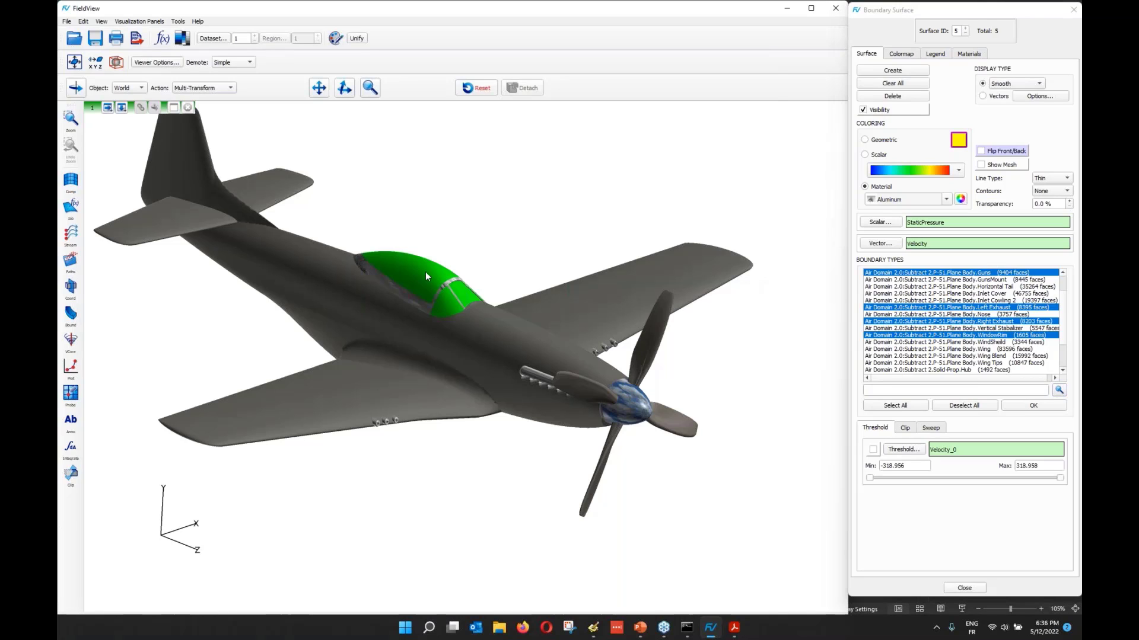
{"action": "double_click", "coordinate": [426, 274]}
{"action": "left_click", "coordinate": [929, 197]}
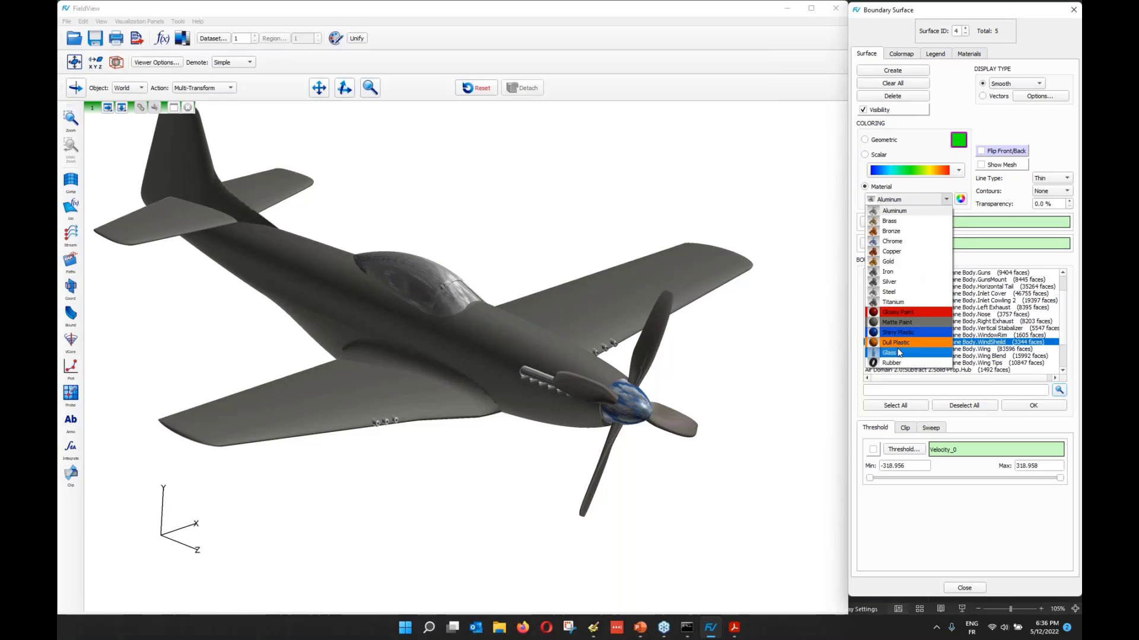
{"action": "left_click", "coordinate": [889, 325]}
{"action": "left_click", "coordinate": [1069, 206]}
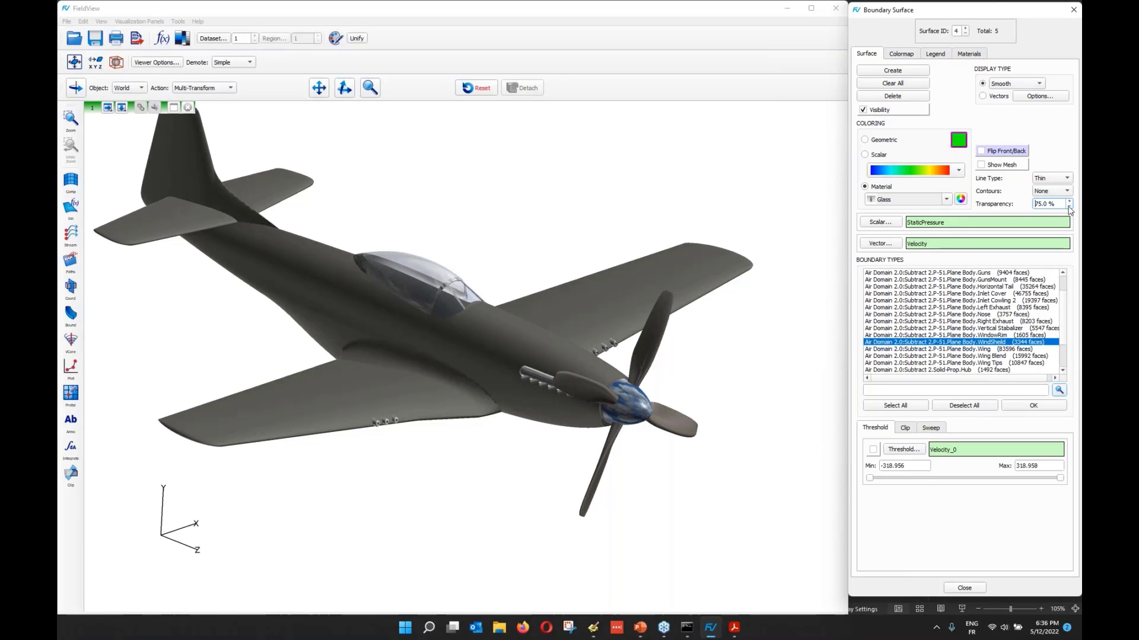
Step: Select the chrome propeller spinner surface and assign it the Aluminum material
{"action": "left_click", "coordinate": [608, 321]}
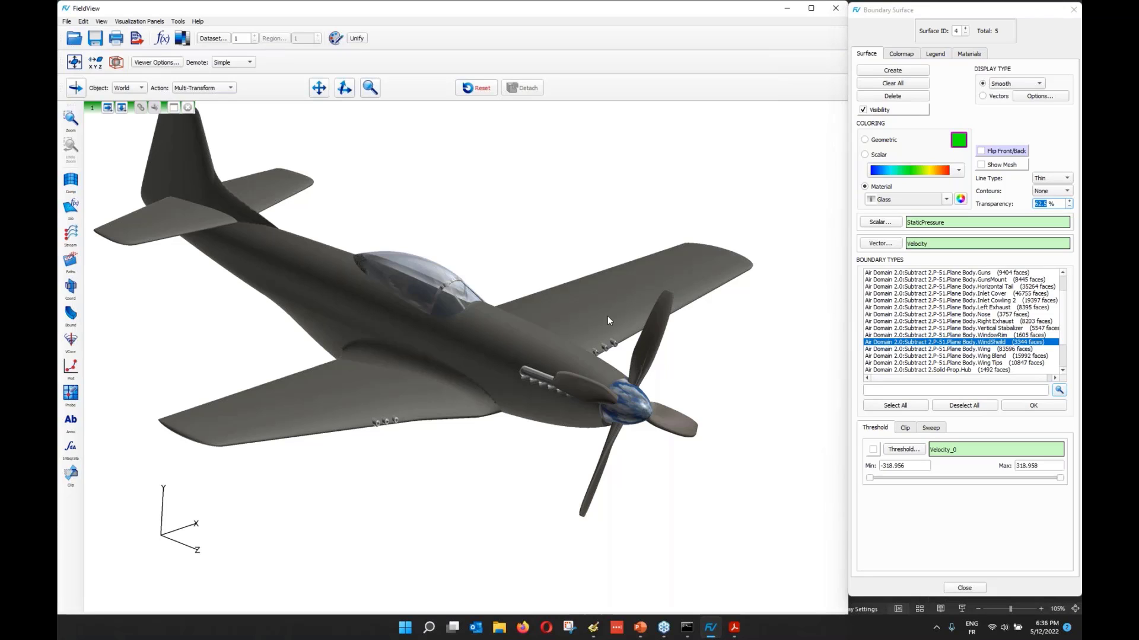
{"action": "left_click_drag", "start_coordinate": [607, 318], "coordinate": [583, 382]}
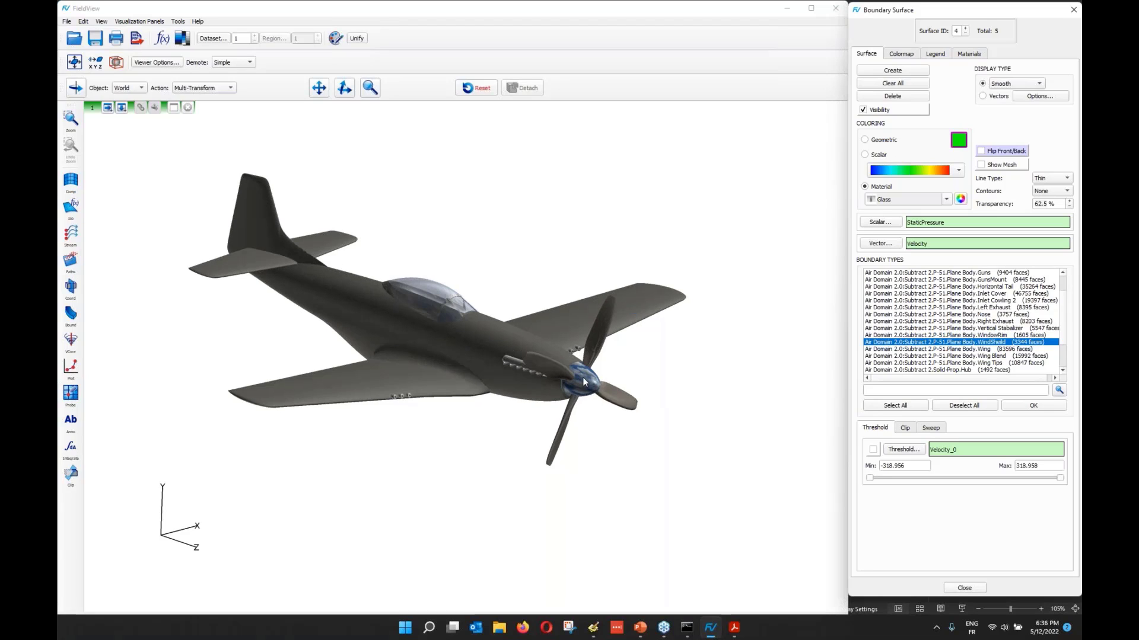
{"action": "left_click", "coordinate": [583, 378]}
{"action": "left_click", "coordinate": [968, 54]}
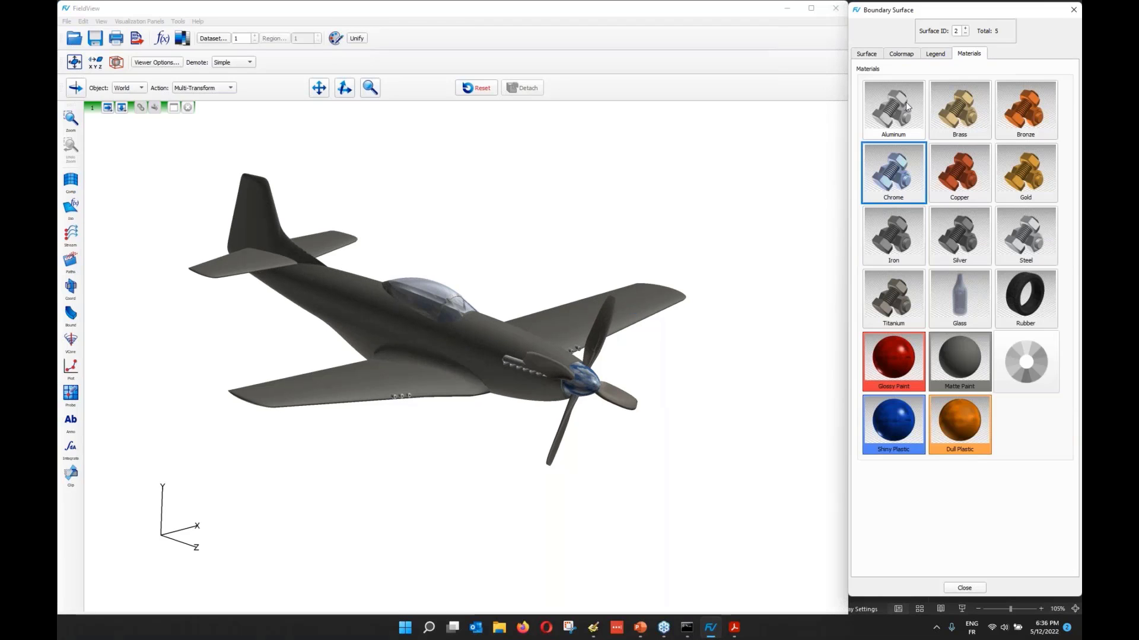
{"action": "left_click", "coordinate": [905, 106]}
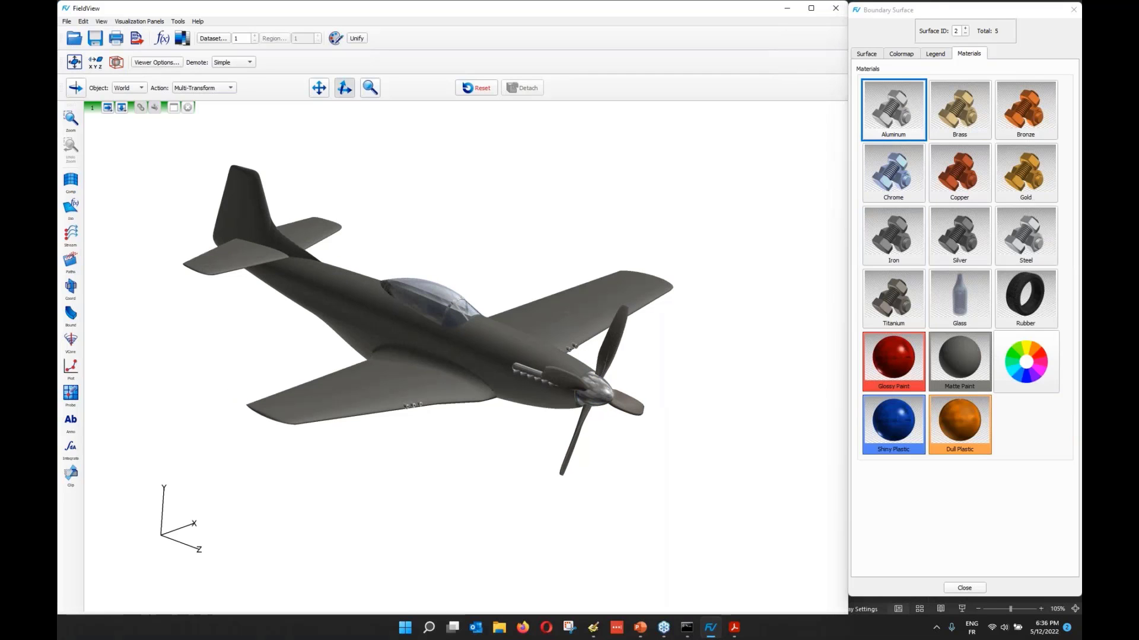
Step: Use Clouds.png as the background image with its position set to Stretch, and close the background settings
{"action": "left_click", "coordinate": [101, 21]}
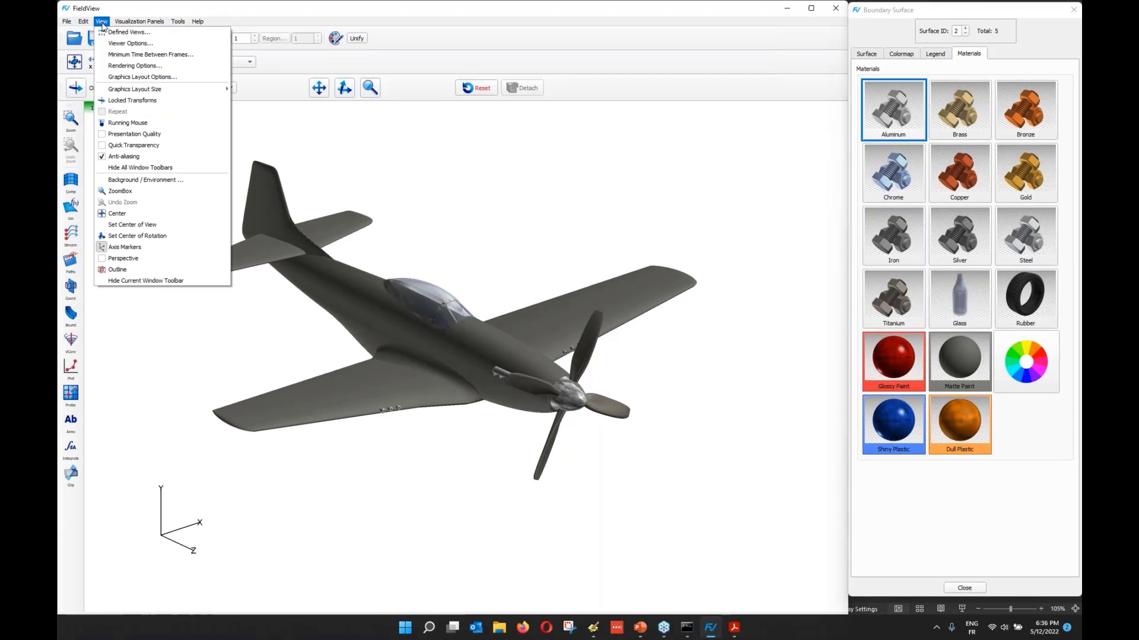
{"action": "left_click", "coordinate": [130, 181]}
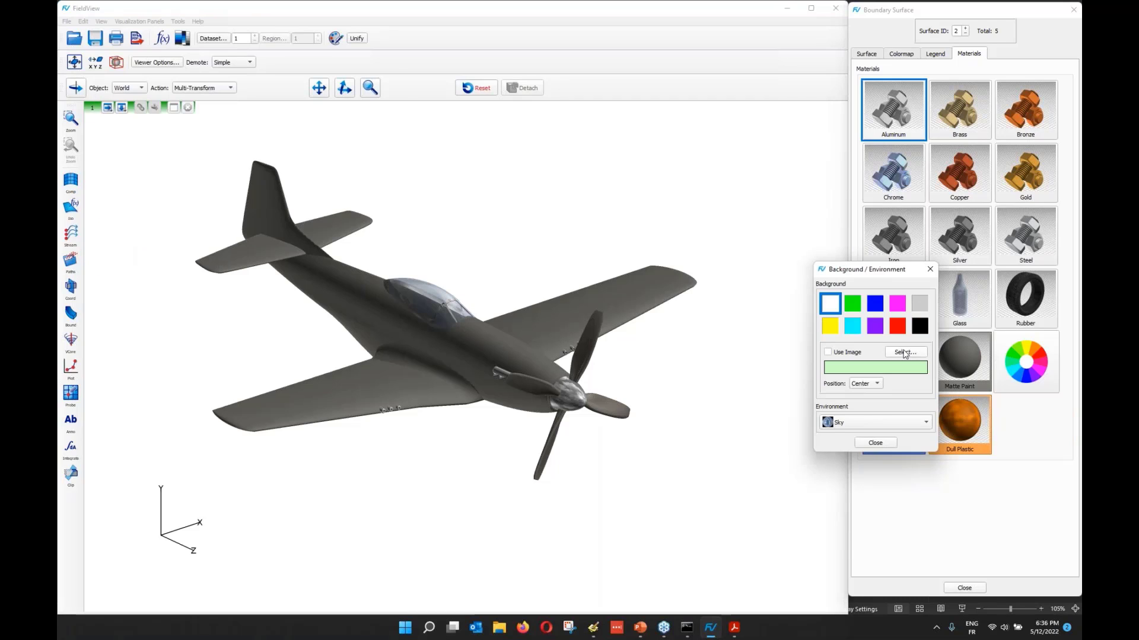
{"action": "left_click", "coordinate": [904, 353]}
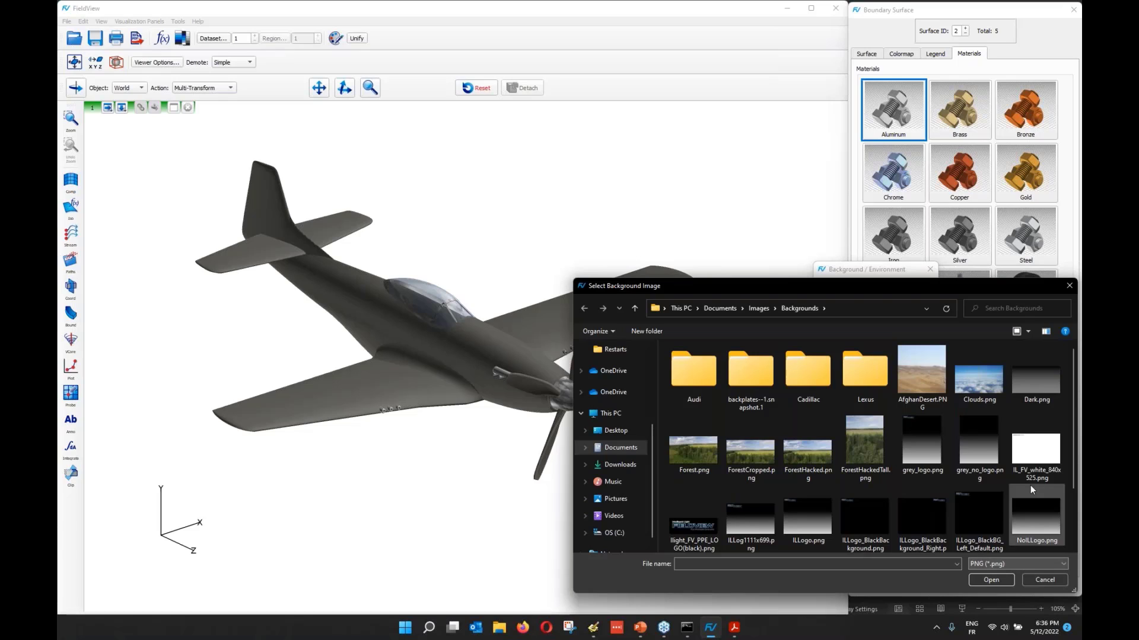
{"action": "left_click", "coordinate": [982, 381]}
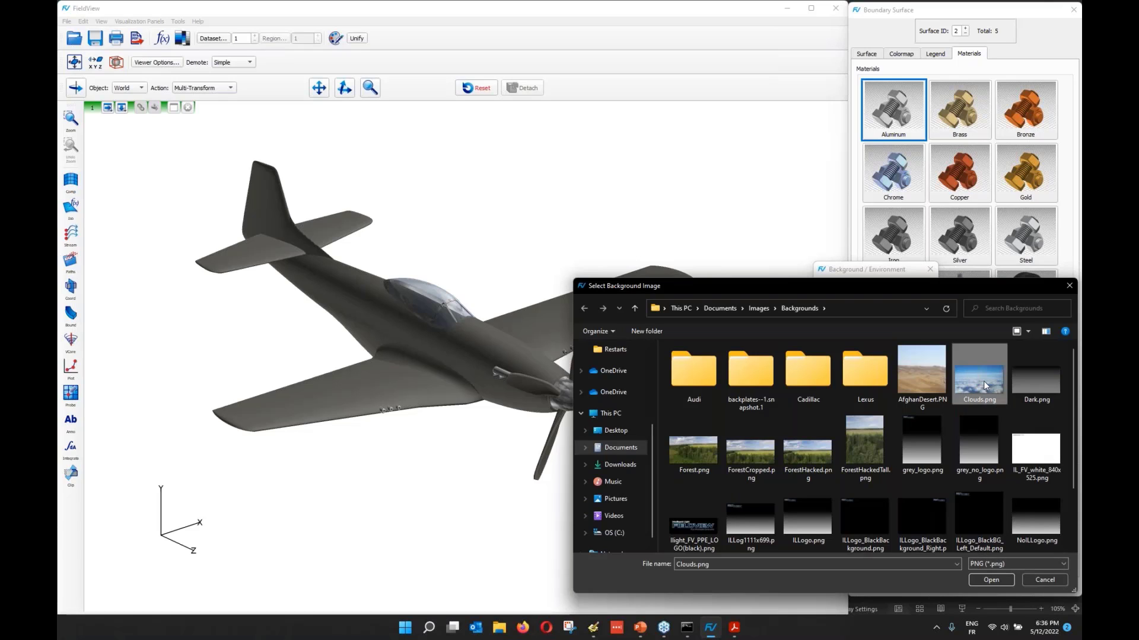
{"action": "left_click", "coordinate": [991, 580]}
{"action": "left_click", "coordinate": [877, 384]}
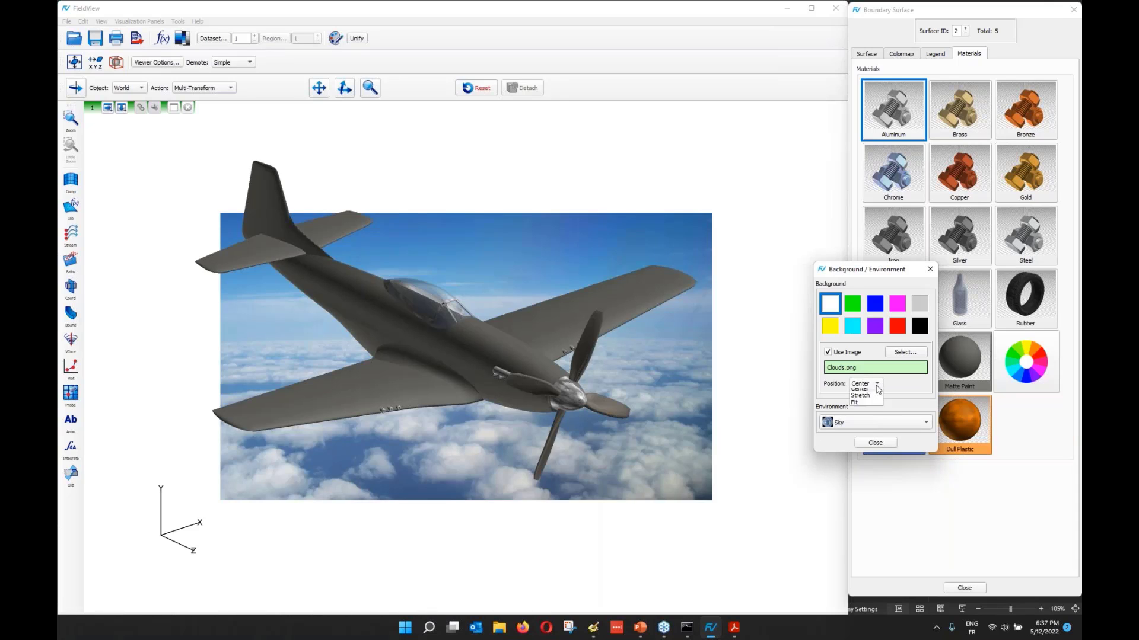
{"action": "left_click", "coordinate": [869, 403]}
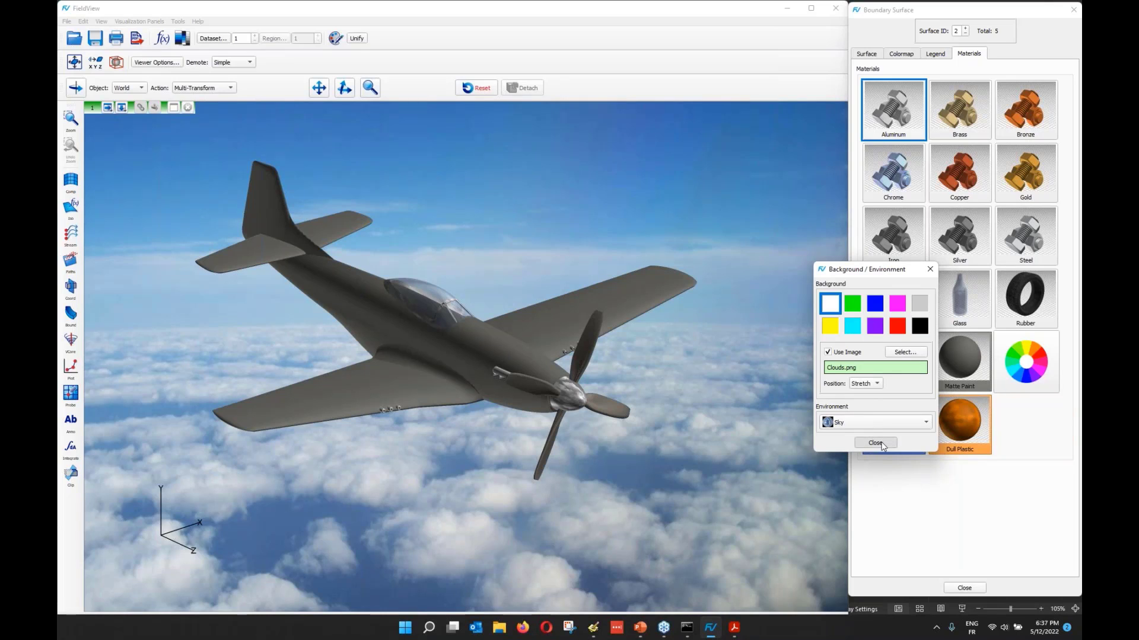
{"action": "left_click", "coordinate": [881, 445]}
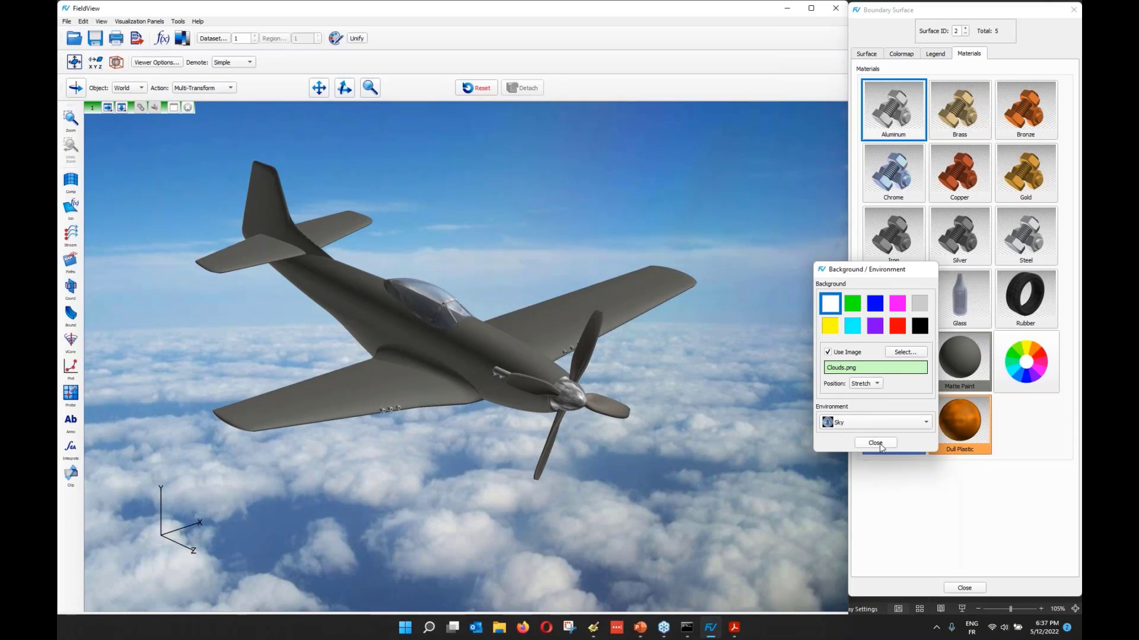
Step: Display a Z-plane coordinate surface across the fuselage behind the cockpit, colored by VelocityMagnitude
{"action": "middle_click_drag", "start_coordinate": [451, 335], "coordinate": [450, 304]}
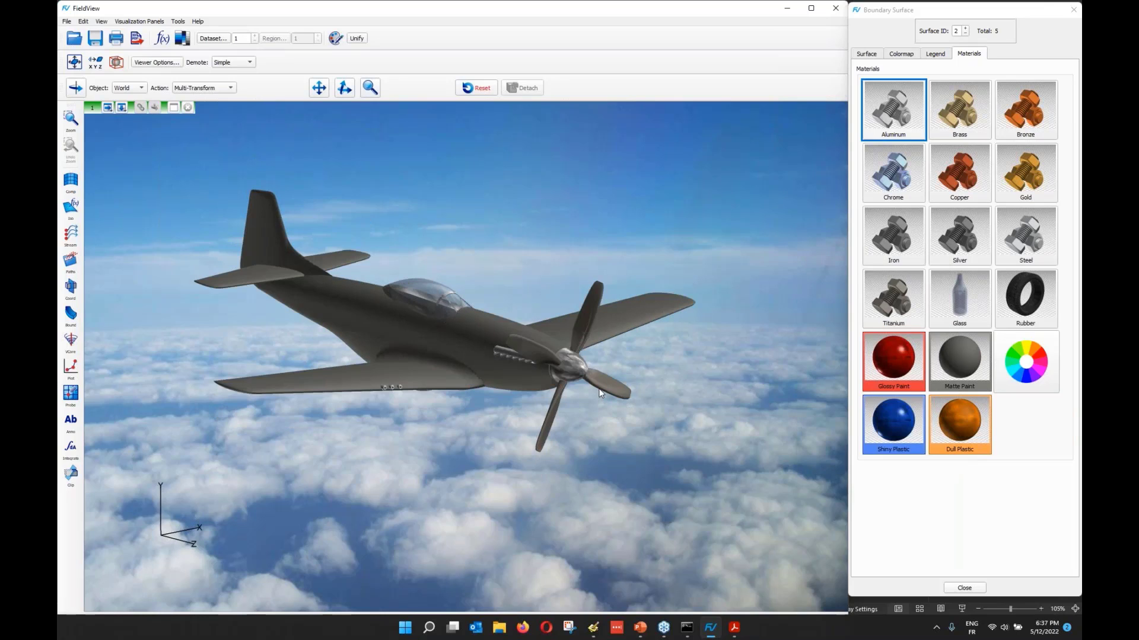
{"action": "scroll", "coordinate": [598, 380], "scroll_direction": "up", "scroll_amount": 2}
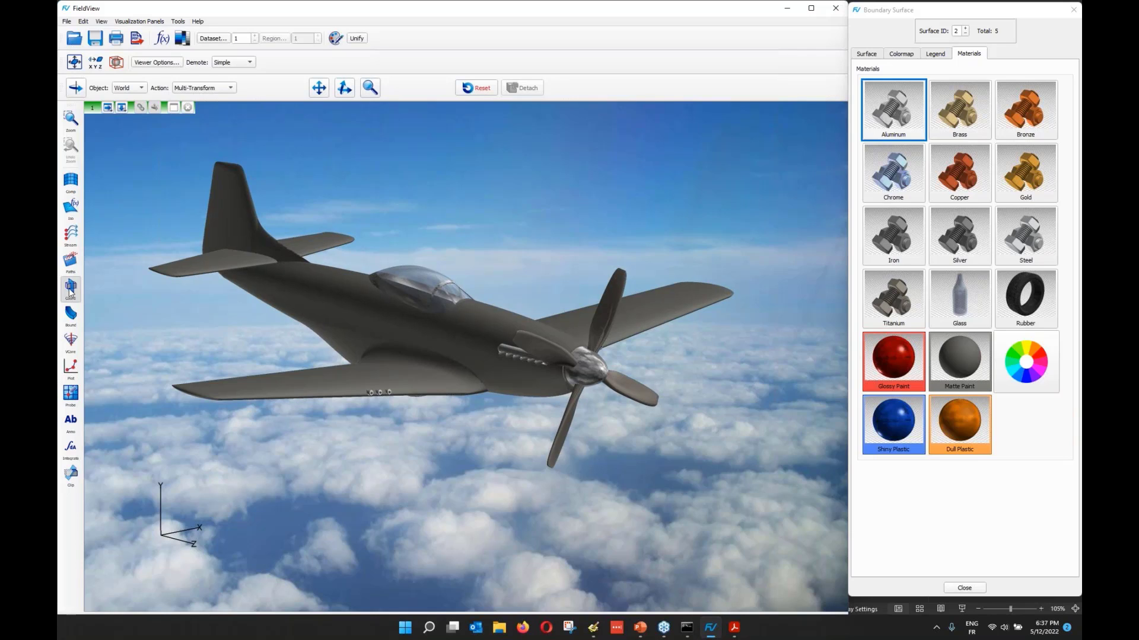
{"action": "left_click", "coordinate": [70, 290]}
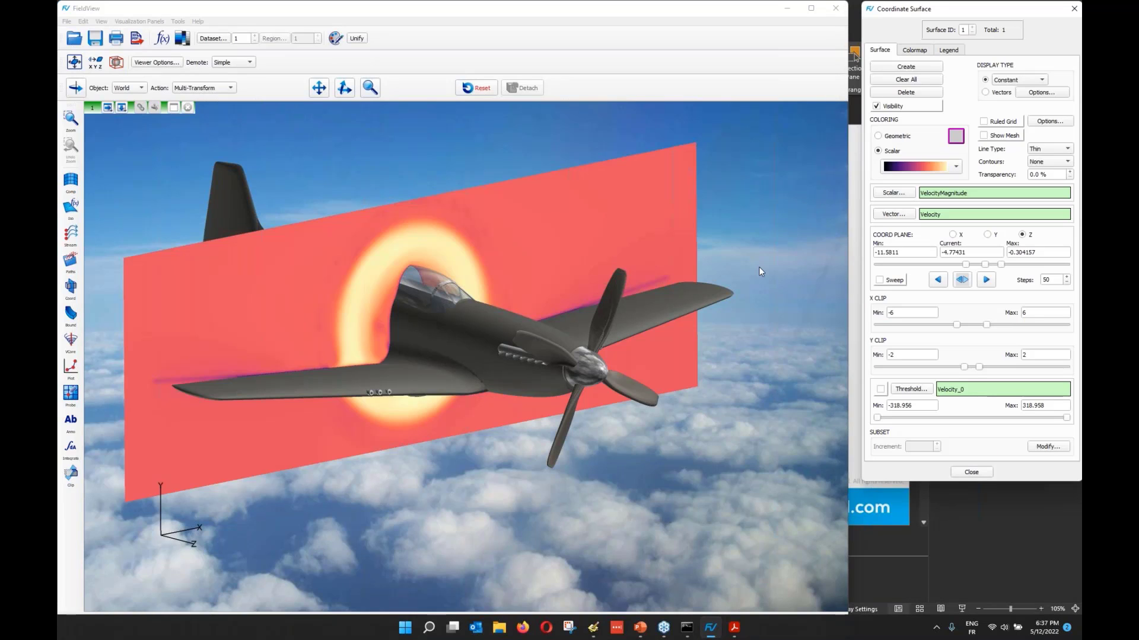
{"action": "right_click_drag", "start_coordinate": [759, 267], "coordinate": [760, 320]}
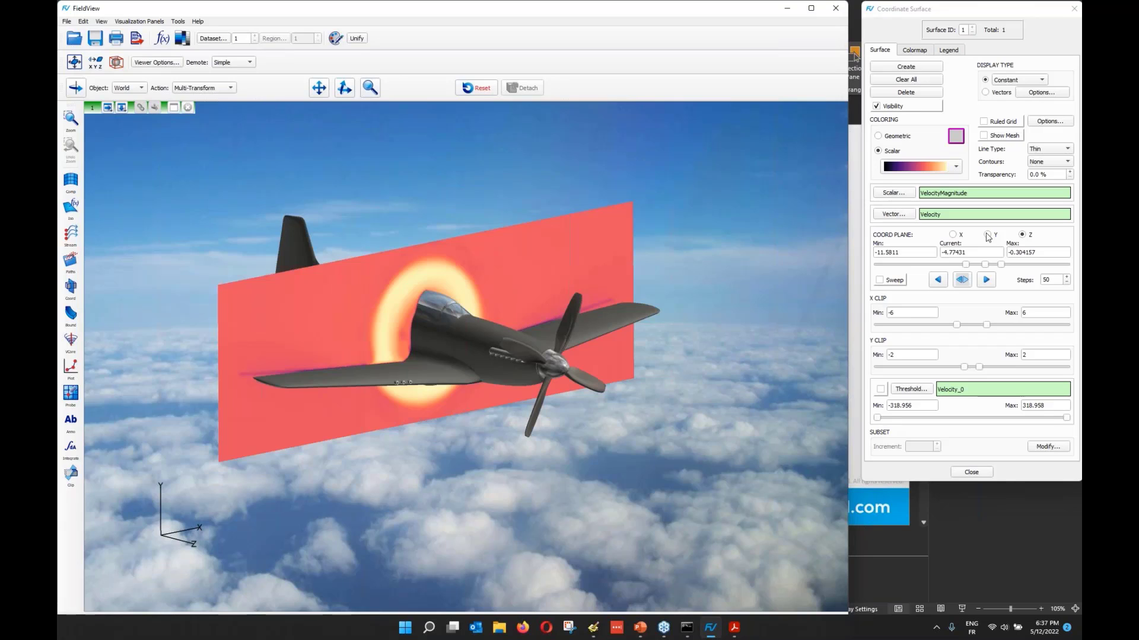
Step: Switch the coordinate surface to the X plane along the fuselage and set its transparency to 37.5 %
{"action": "left_click", "coordinate": [953, 234]}
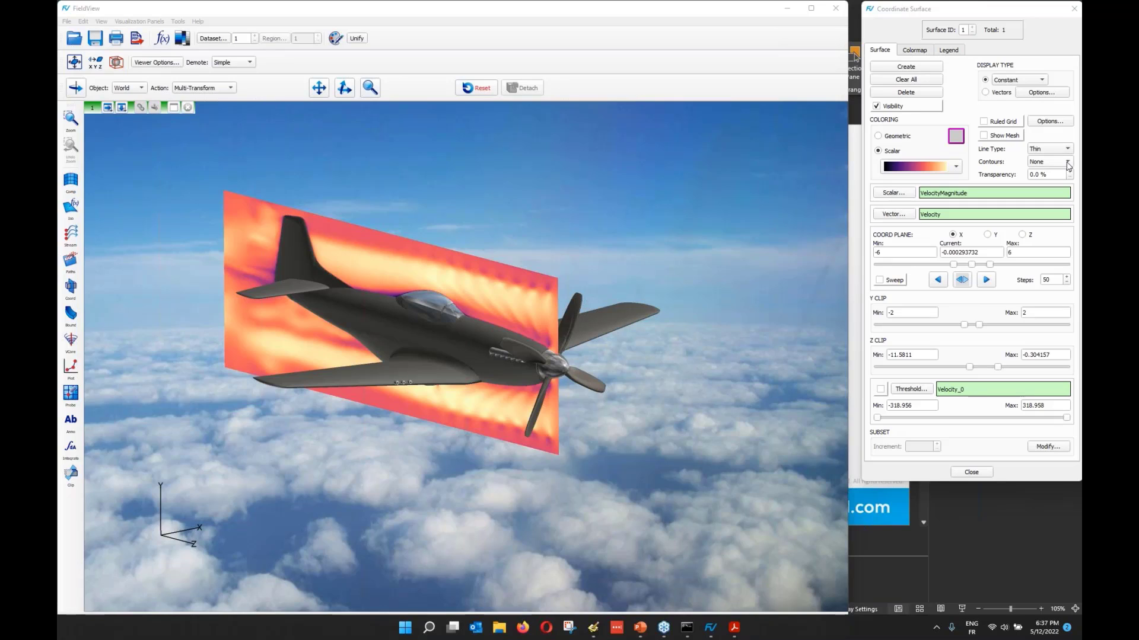
{"action": "left_click", "coordinate": [1069, 172]}
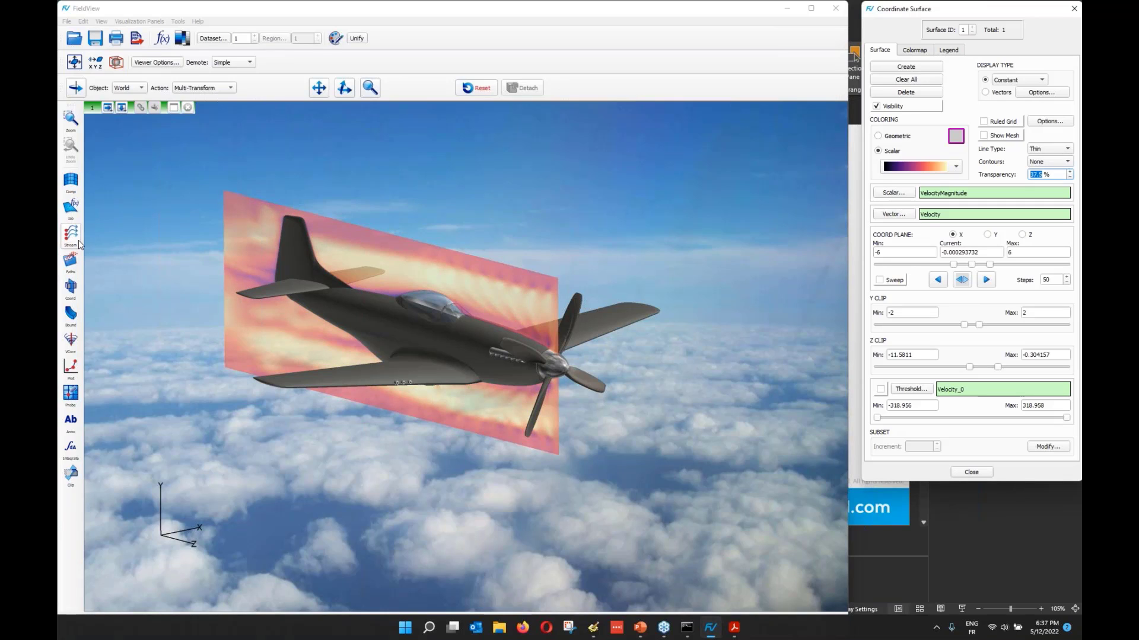
Step: Display the VelocityMagnitude-colored streamline ribbons over the aircraft and turn on Presentation Quality rendering
{"action": "left_click", "coordinate": [71, 236]}
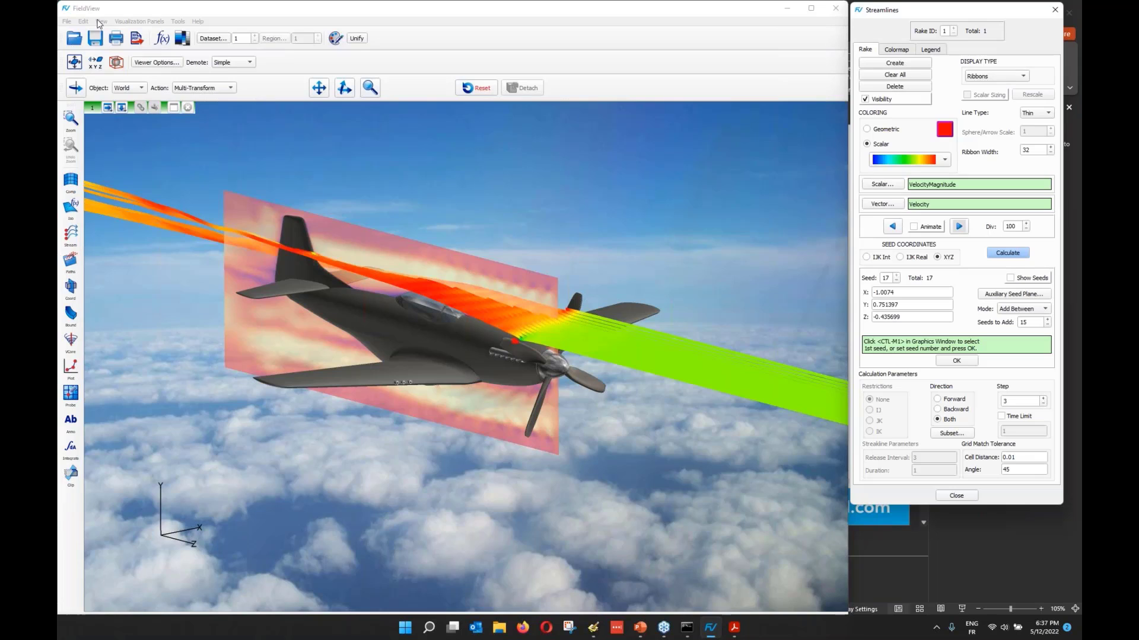
{"action": "left_click", "coordinate": [99, 22]}
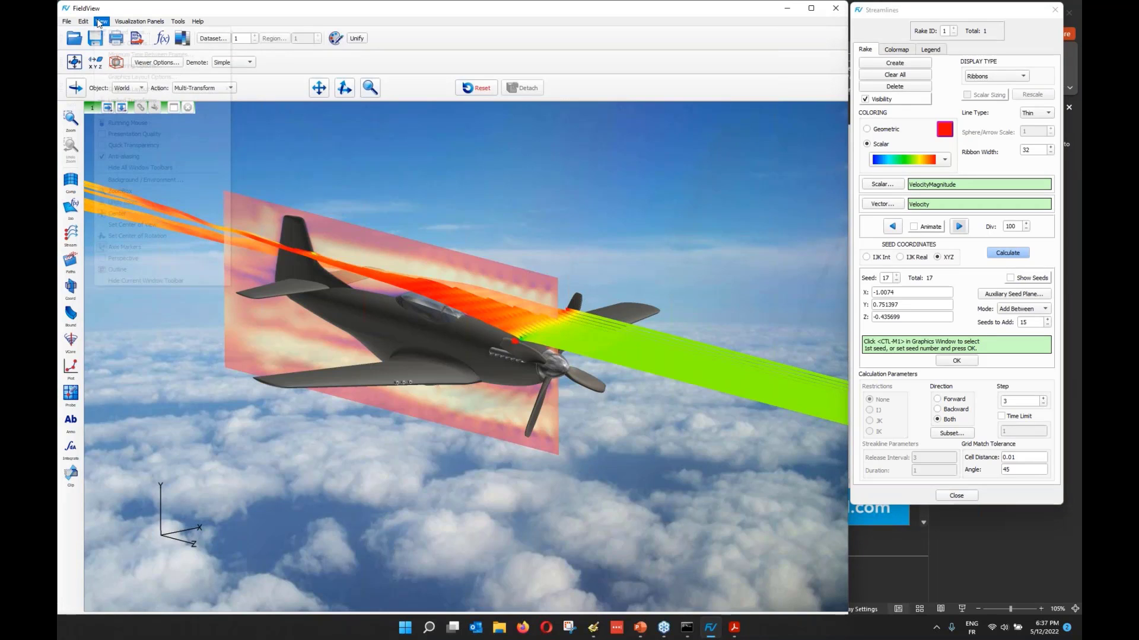
{"action": "left_click", "coordinate": [134, 134]}
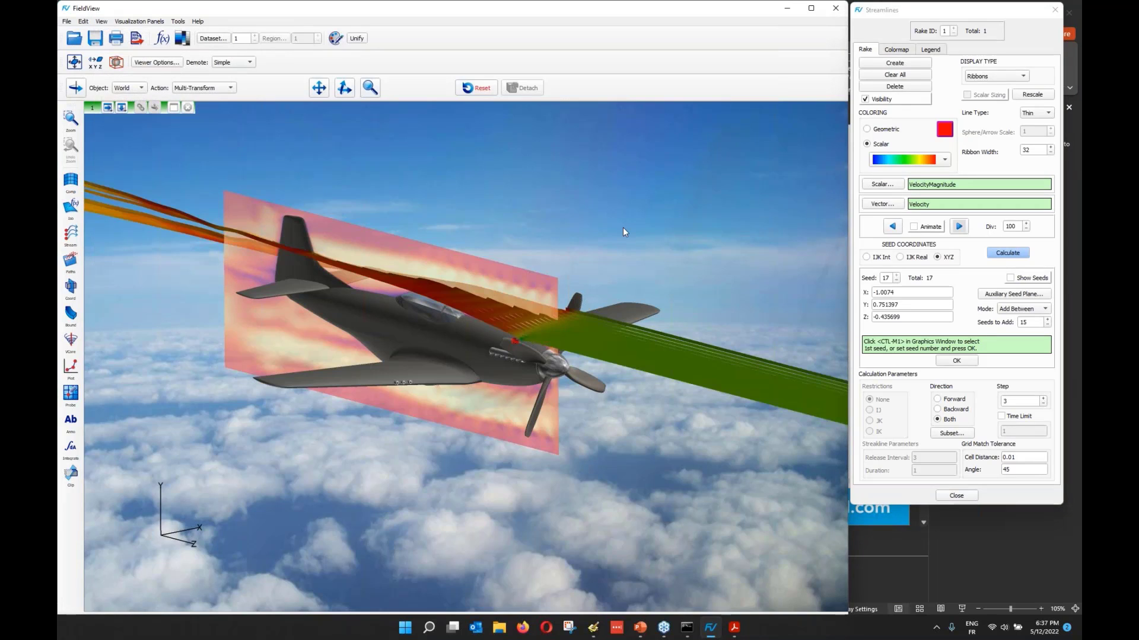
{"action": "left_click_drag", "start_coordinate": [623, 227], "coordinate": [686, 275]}
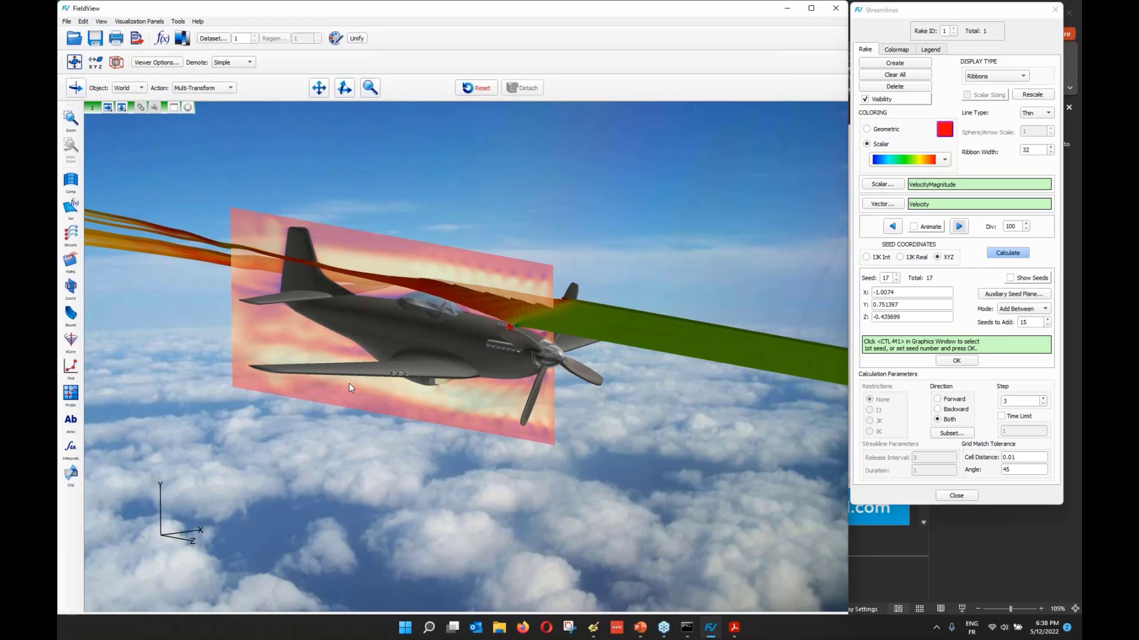
Step: Change the streamline display type from ribbons to Lines of Spheres
{"action": "left_click", "coordinate": [1009, 78]}
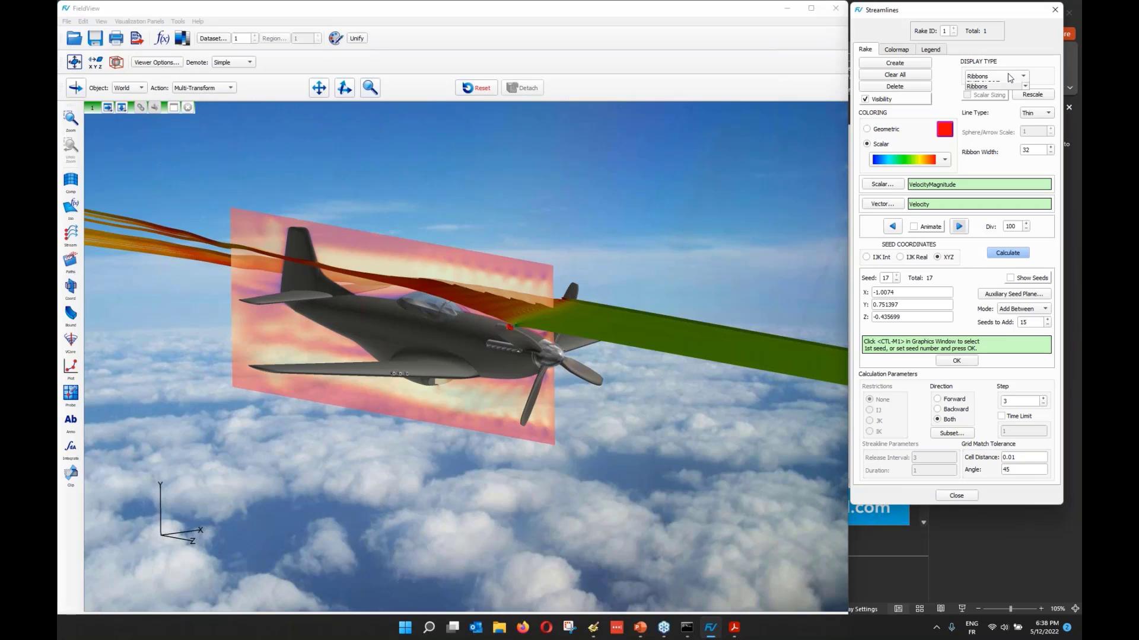
{"action": "left_click", "coordinate": [997, 146]}
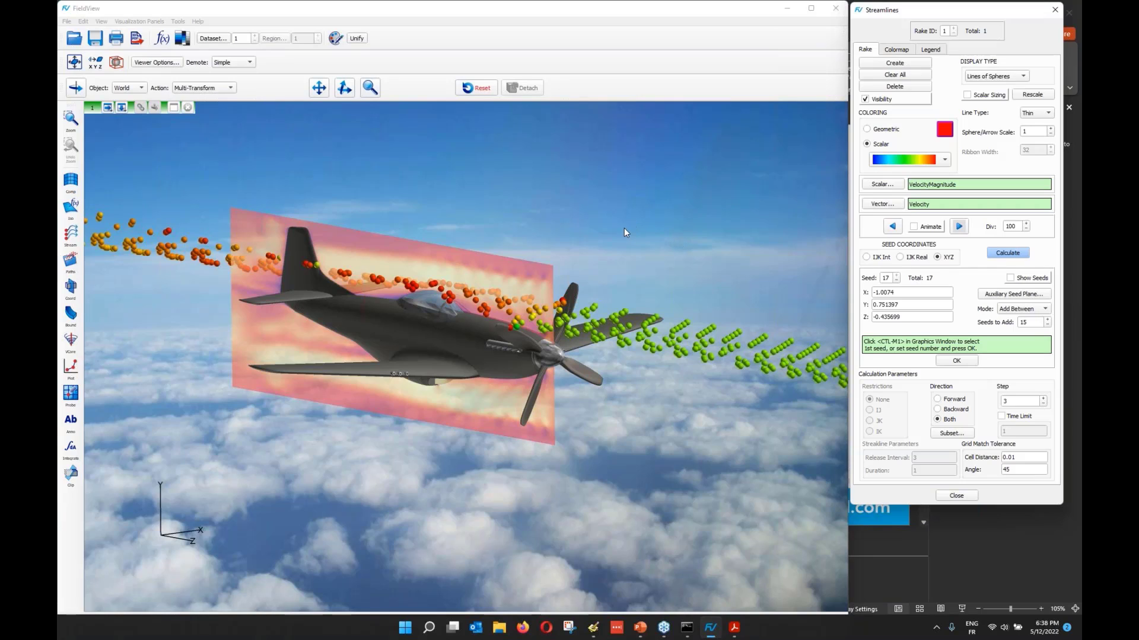
{"action": "left_click", "coordinate": [311, 169]}
{"action": "scroll", "coordinate": [310, 169], "scroll_direction": "up", "scroll_amount": 2}
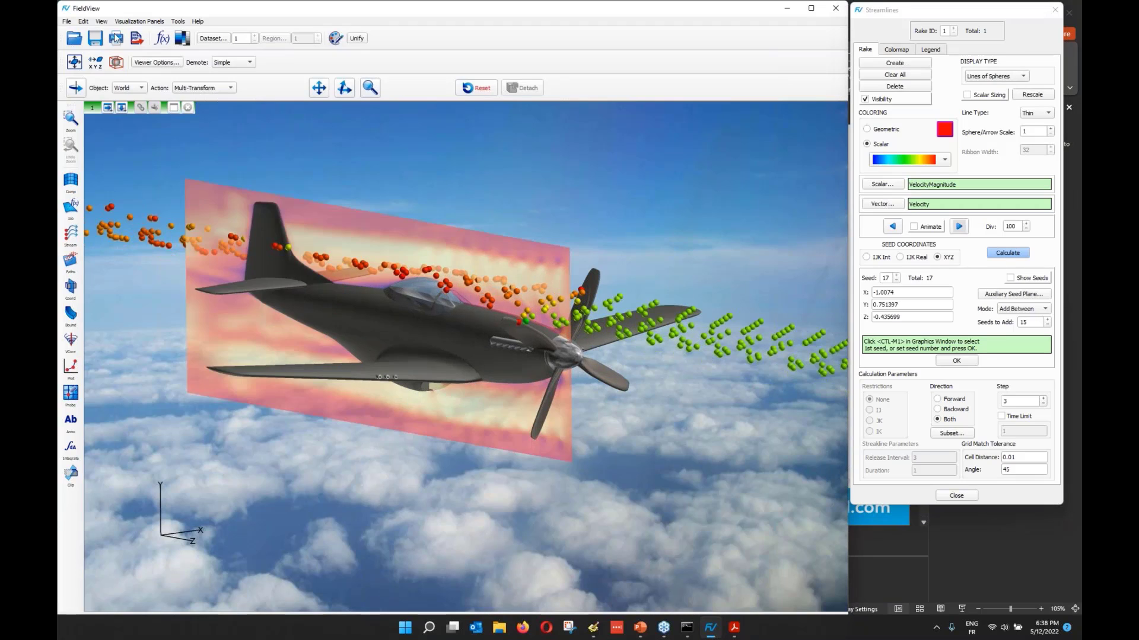
Step: Save a complete restart as Webinar.dat in the Restarts folder, replacing the existing file
{"action": "left_click", "coordinate": [67, 22]}
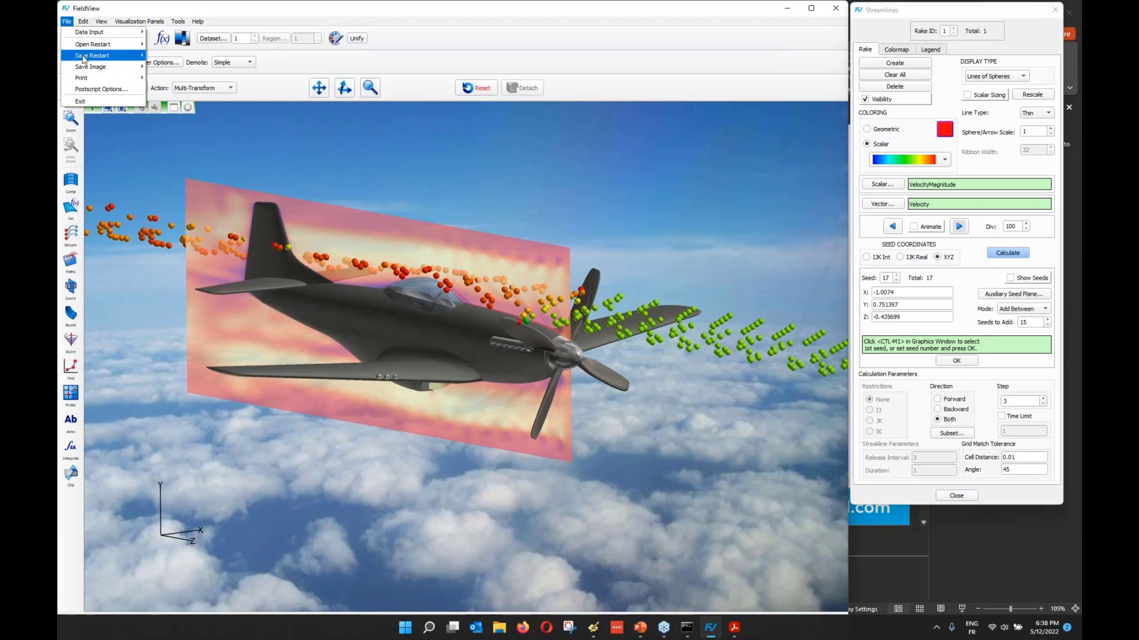
{"action": "mouse_move", "coordinate": [83, 57]}
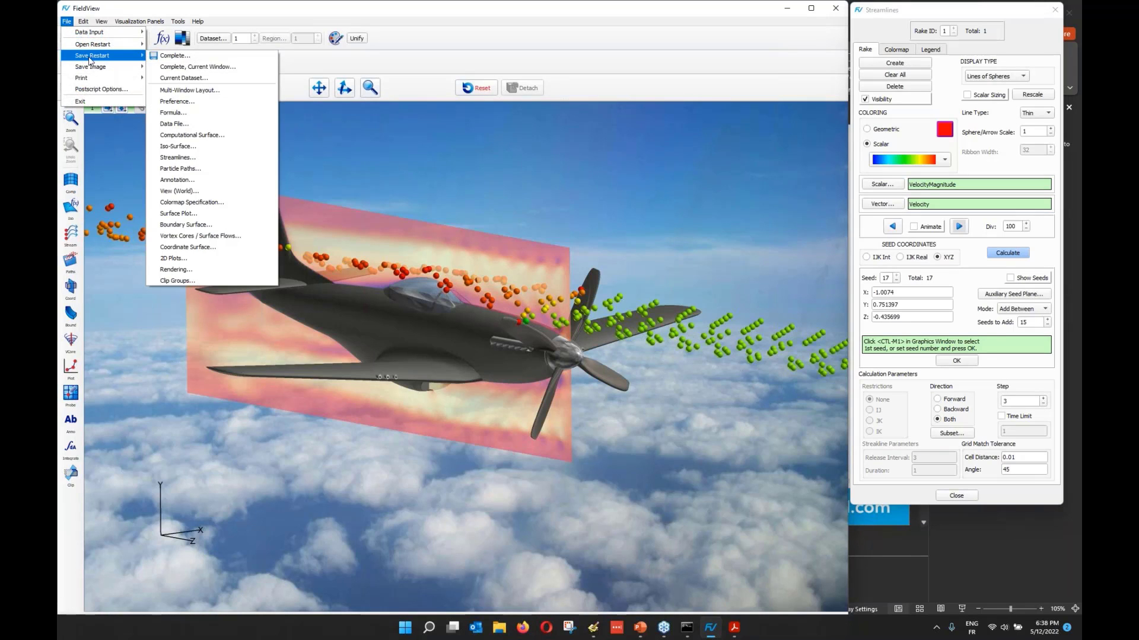
{"action": "left_click", "coordinate": [173, 55]}
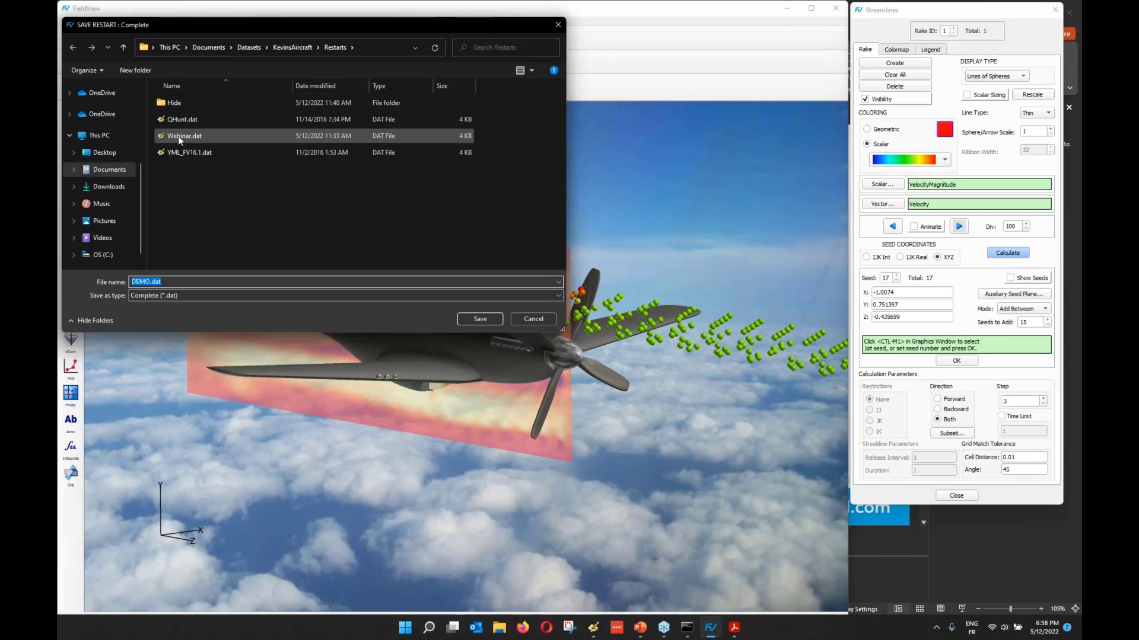
{"action": "double_click", "coordinate": [178, 137]}
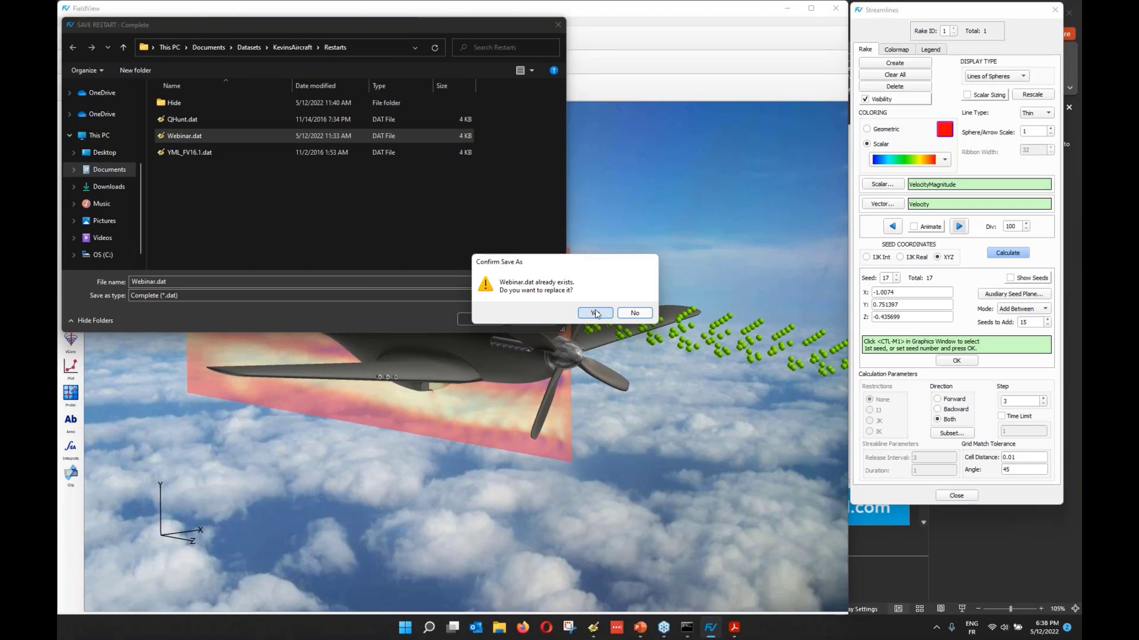
{"action": "left_click", "coordinate": [595, 314]}
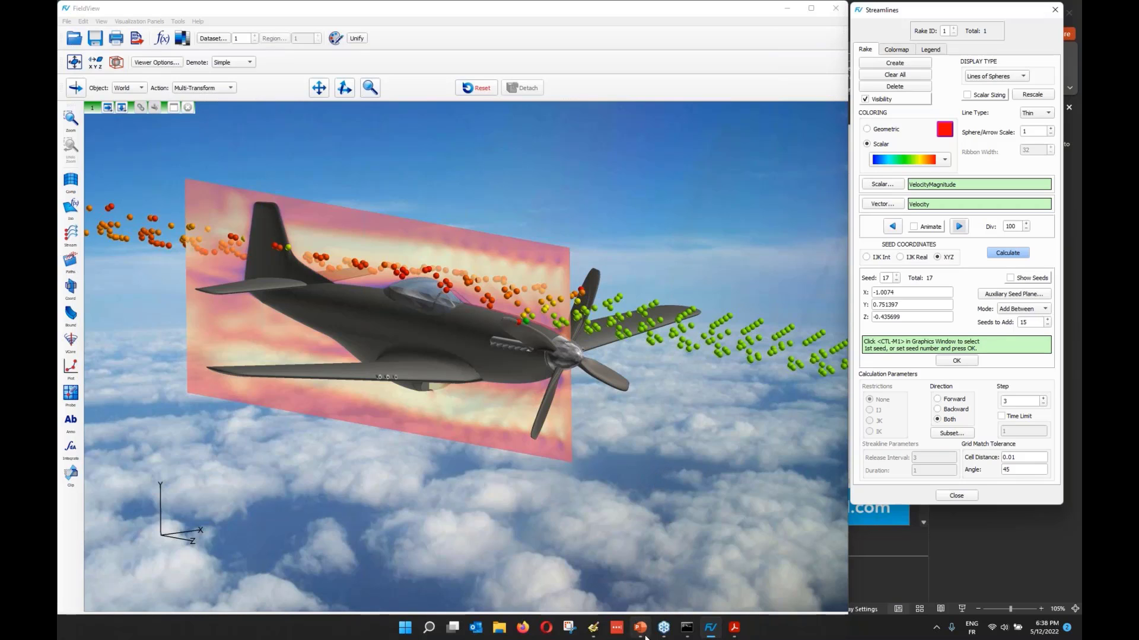
Step: Switch to PowerPoint, present the Agenda slide full screen, end the show and return to FieldView
{"action": "mouse_move", "coordinate": [640, 633]}
{"action": "left_click", "coordinate": [898, 533]}
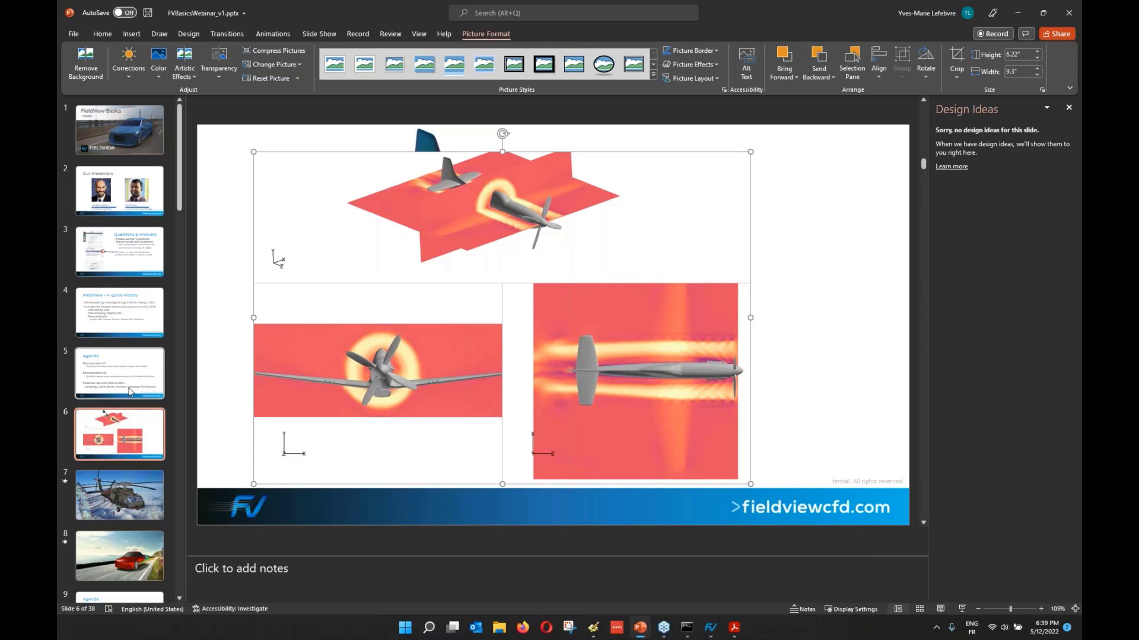
{"action": "left_click", "coordinate": [129, 391]}
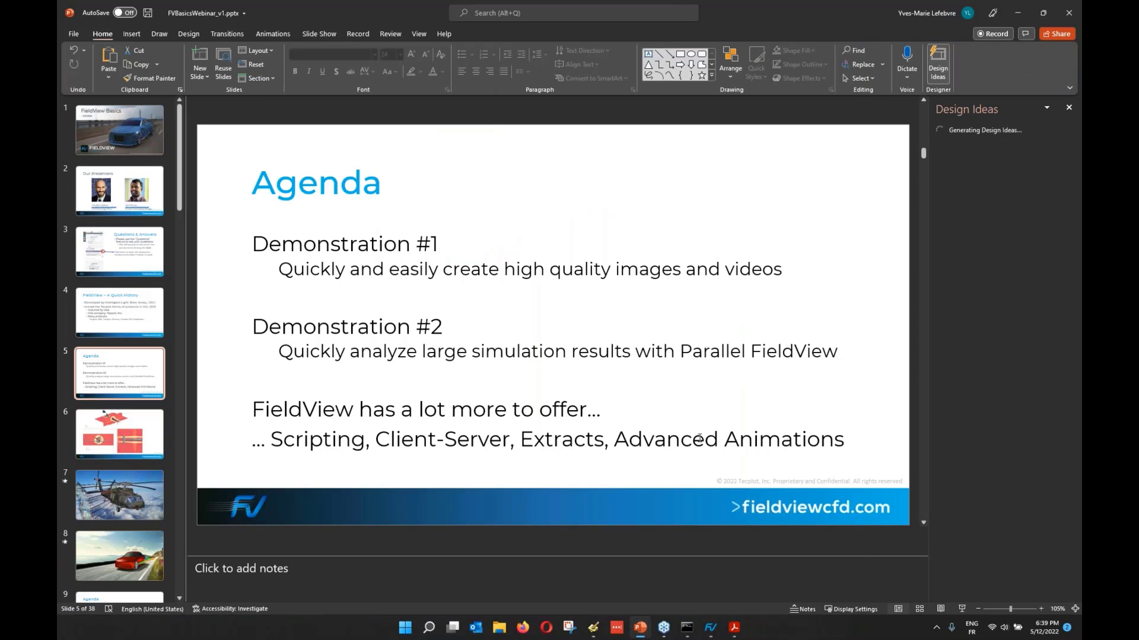
{"action": "key", "text": "shift+F5"}
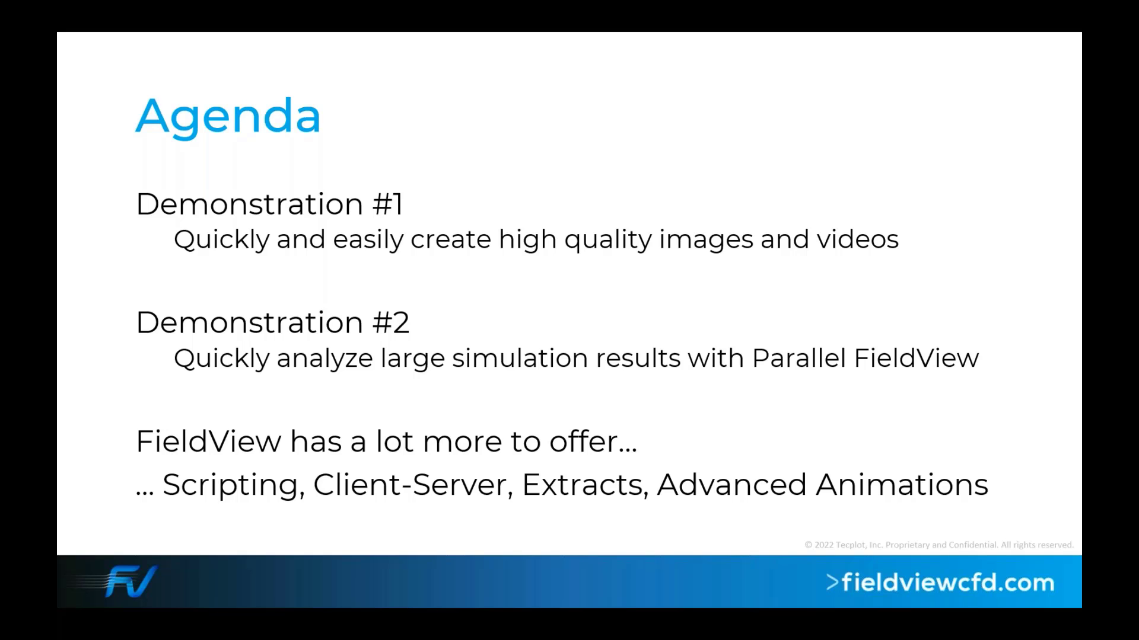
{"action": "key", "text": "Escape"}
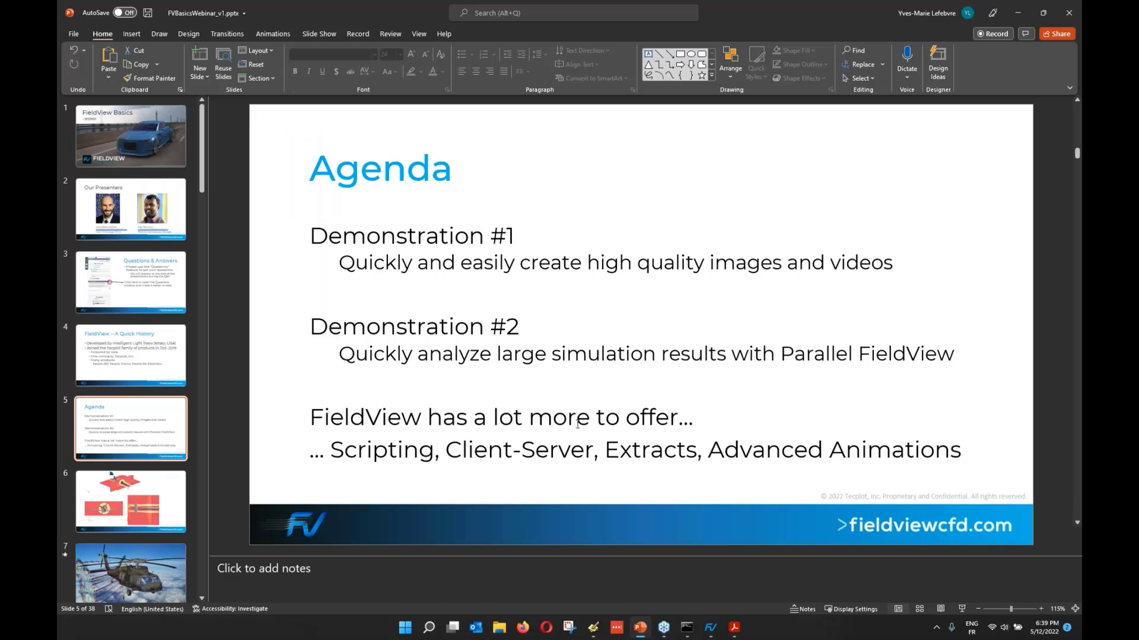
{"action": "key", "text": "alt+Tab"}
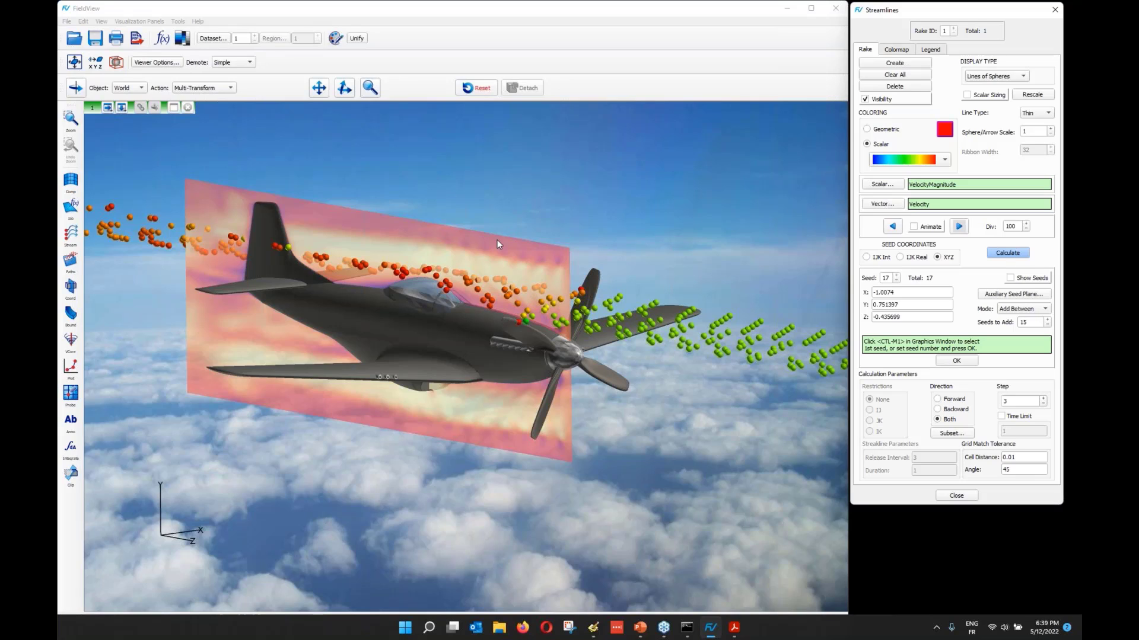
Step: Hide the streamline rake and the X-plane coordinate surface so that only the aircraft is displayed
{"action": "left_click", "coordinate": [865, 99]}
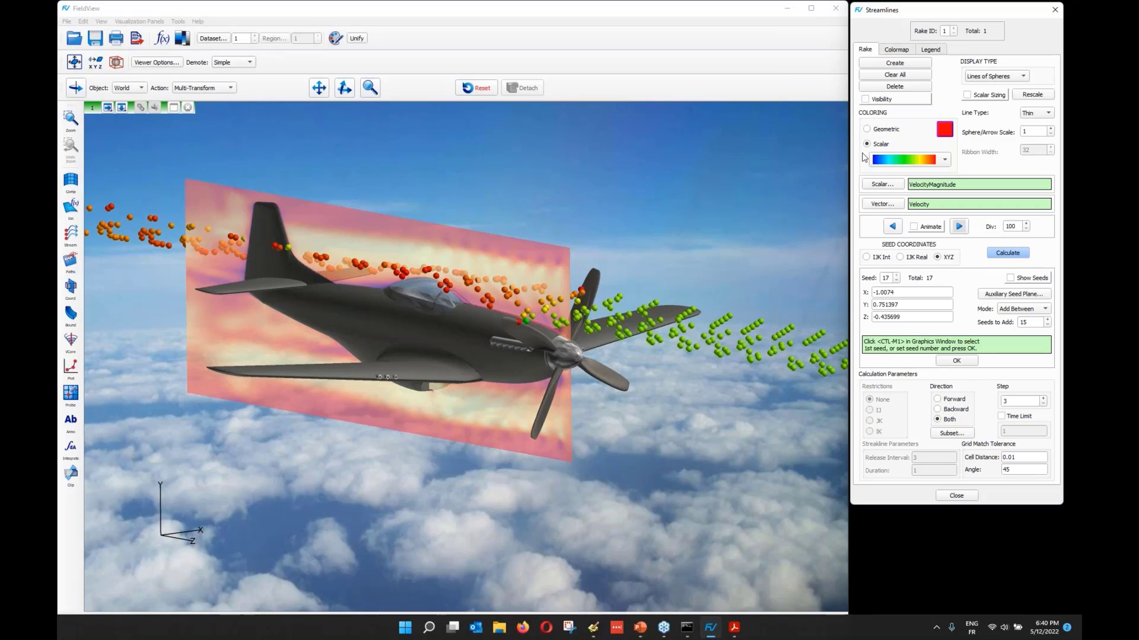
{"action": "left_click", "coordinate": [538, 278]}
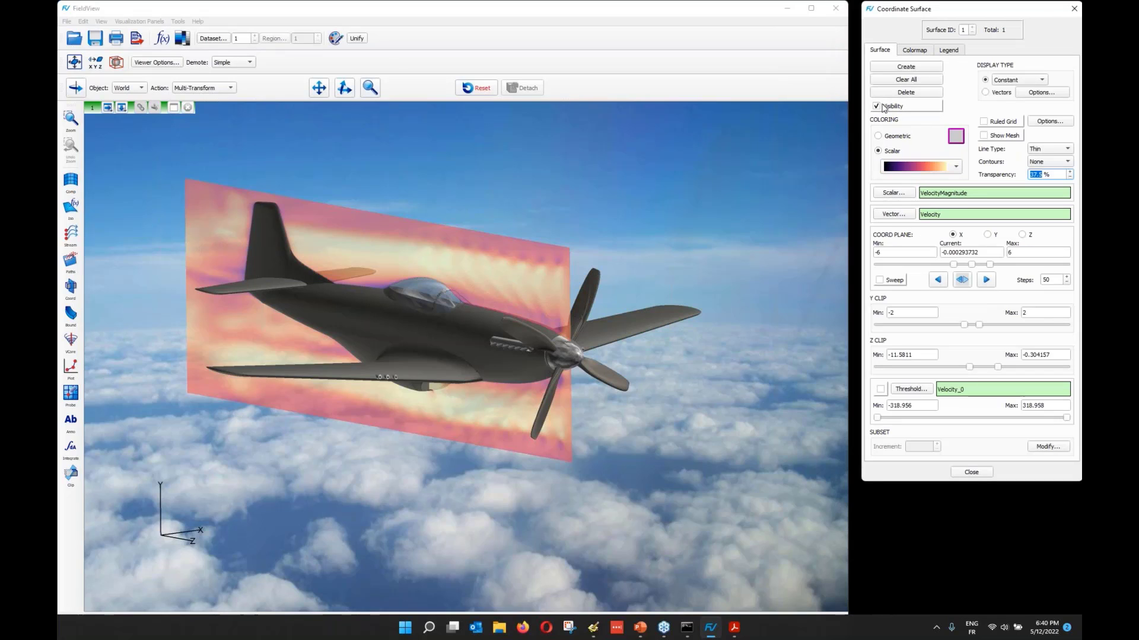
{"action": "left_click", "coordinate": [884, 109]}
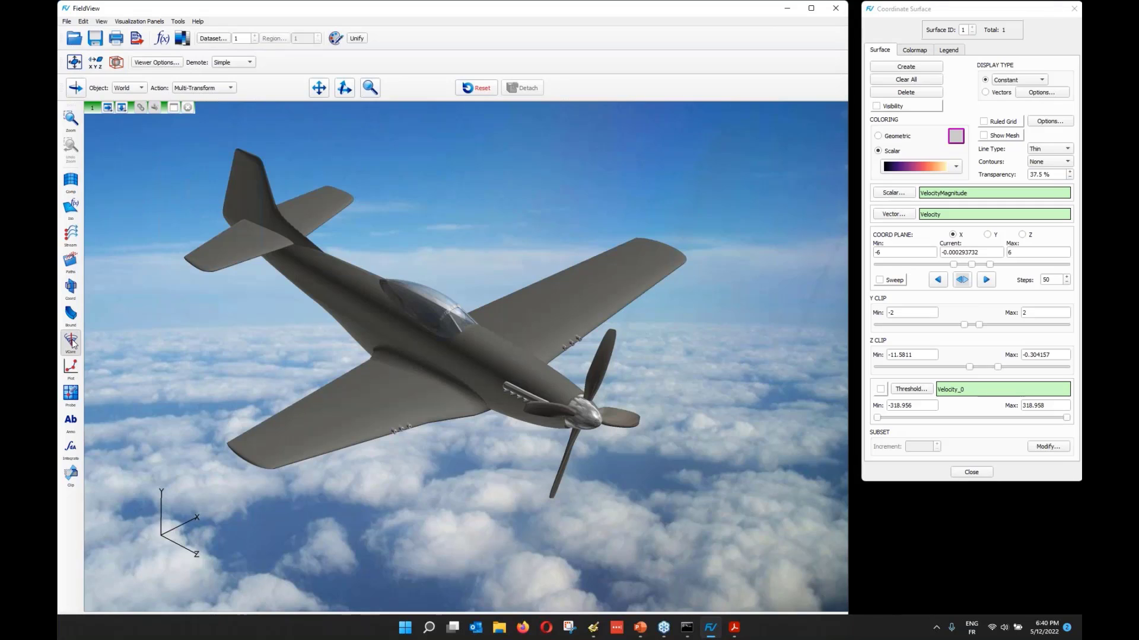
Step: Create a Surface Restricted Flow: No Slip feature on the aircraft, calculated in both directions with Low Density seeding
{"action": "left_click", "coordinate": [72, 342]}
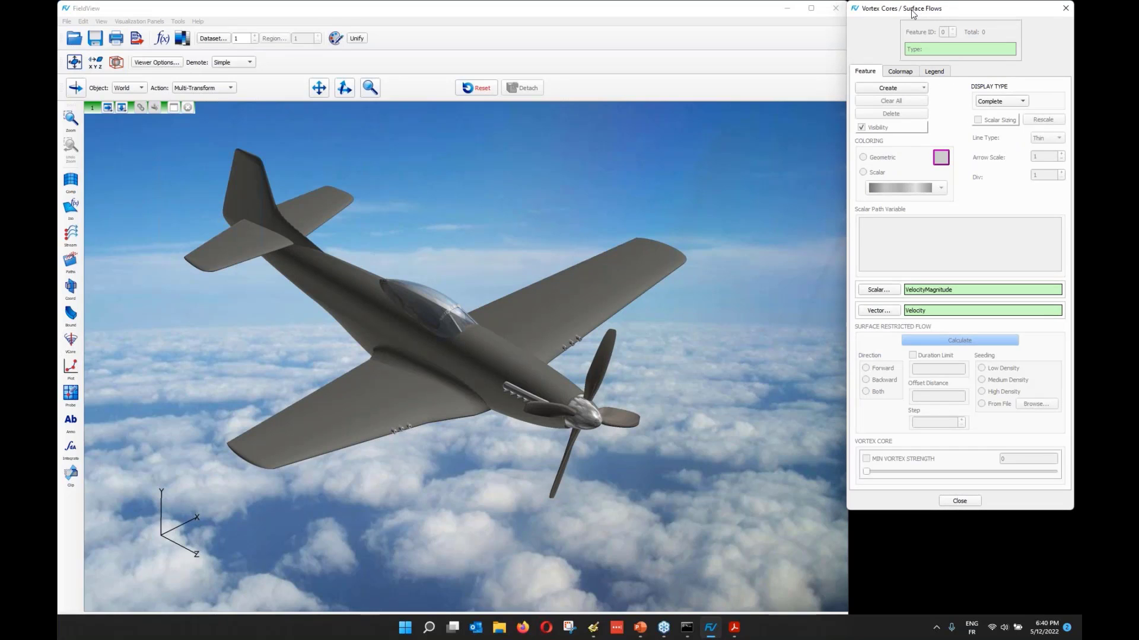
{"action": "left_click", "coordinate": [906, 89]}
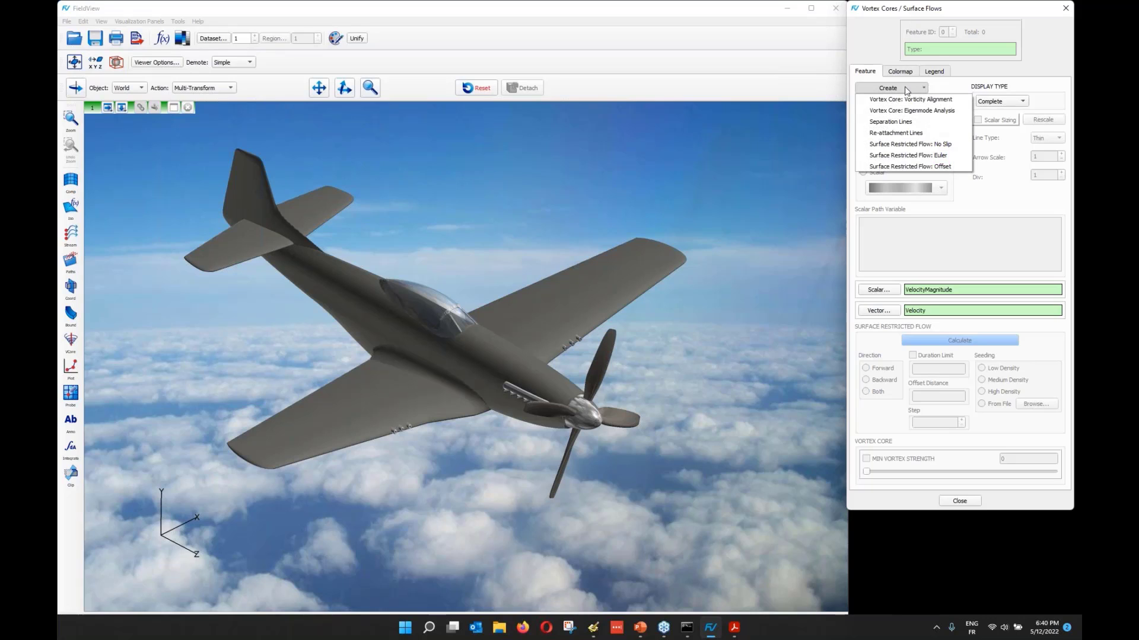
{"action": "left_click", "coordinate": [949, 145]}
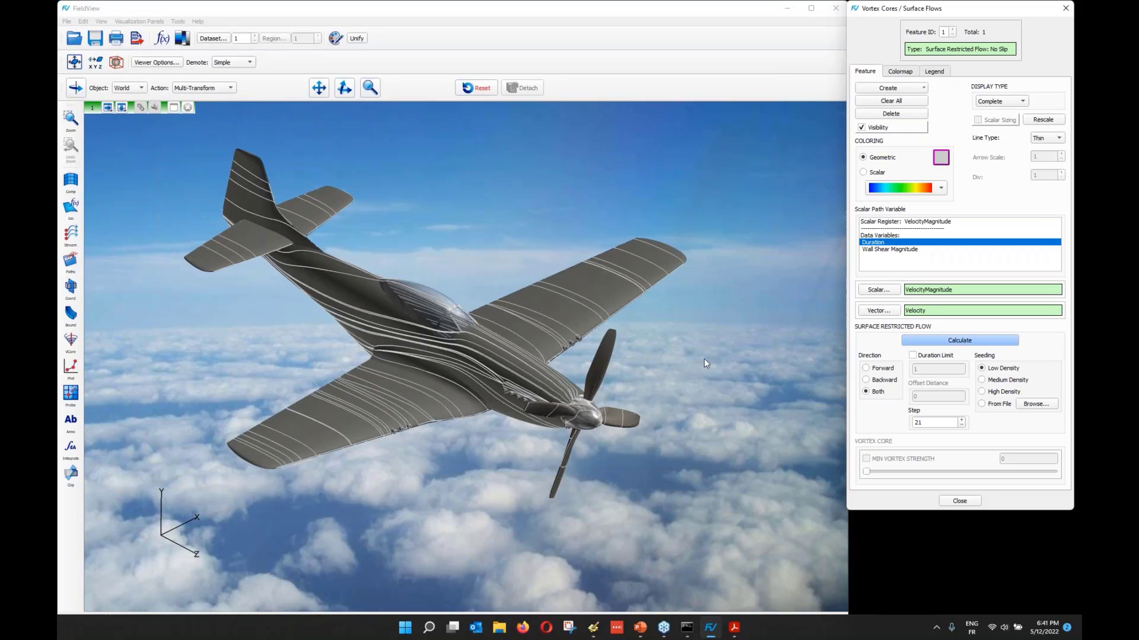
{"action": "left_click", "coordinate": [626, 372]}
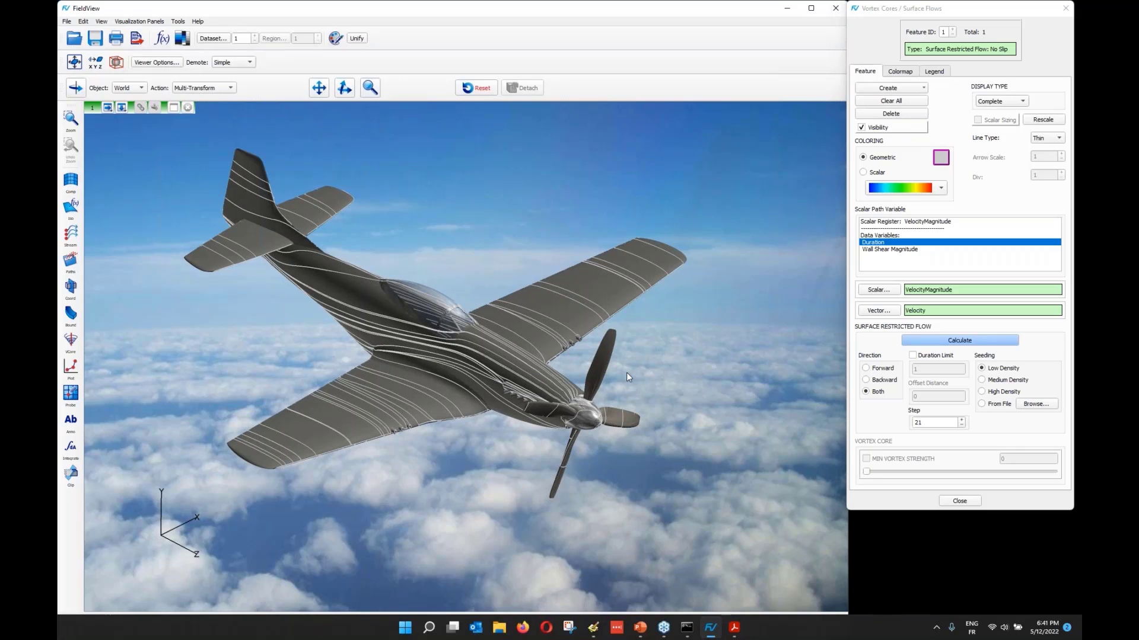
{"action": "left_click_drag", "start_coordinate": [626, 372], "coordinate": [635, 362]}
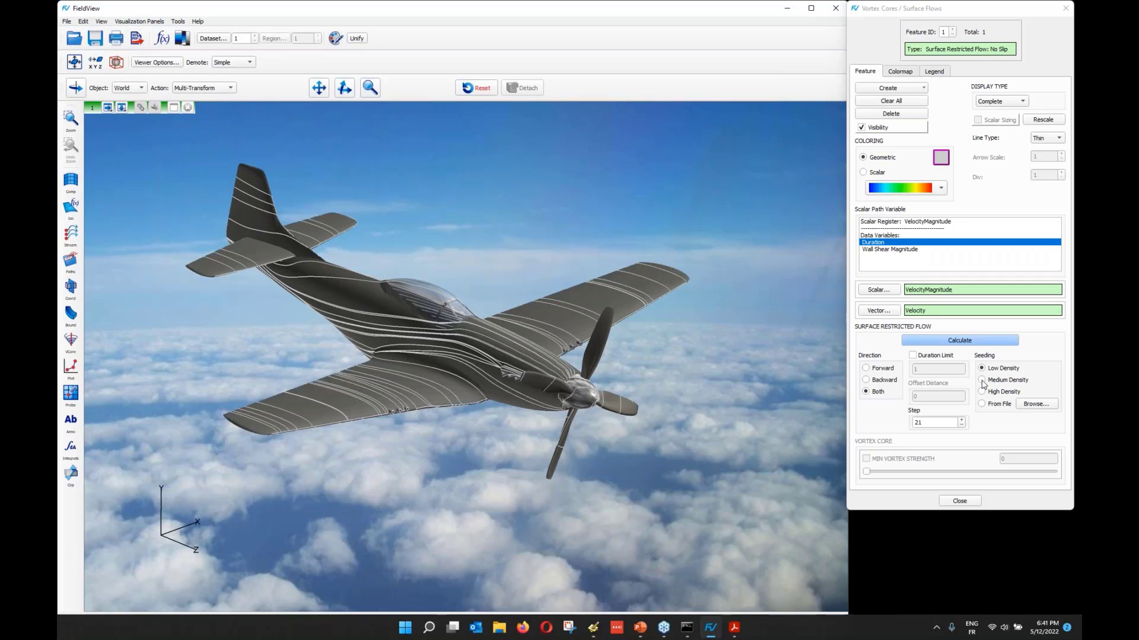
Step: Change the surface flow seeding to Medium Density and color the flow lines black
{"action": "left_click", "coordinate": [982, 380]}
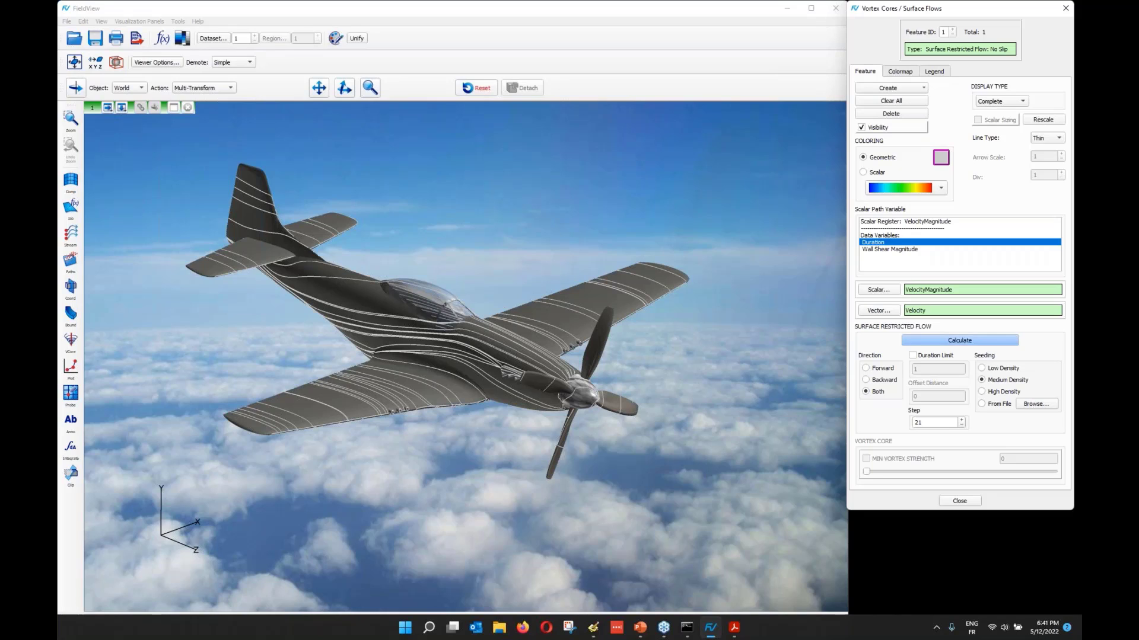
{"action": "left_click", "coordinate": [941, 158]}
{"action": "left_click", "coordinate": [920, 318]}
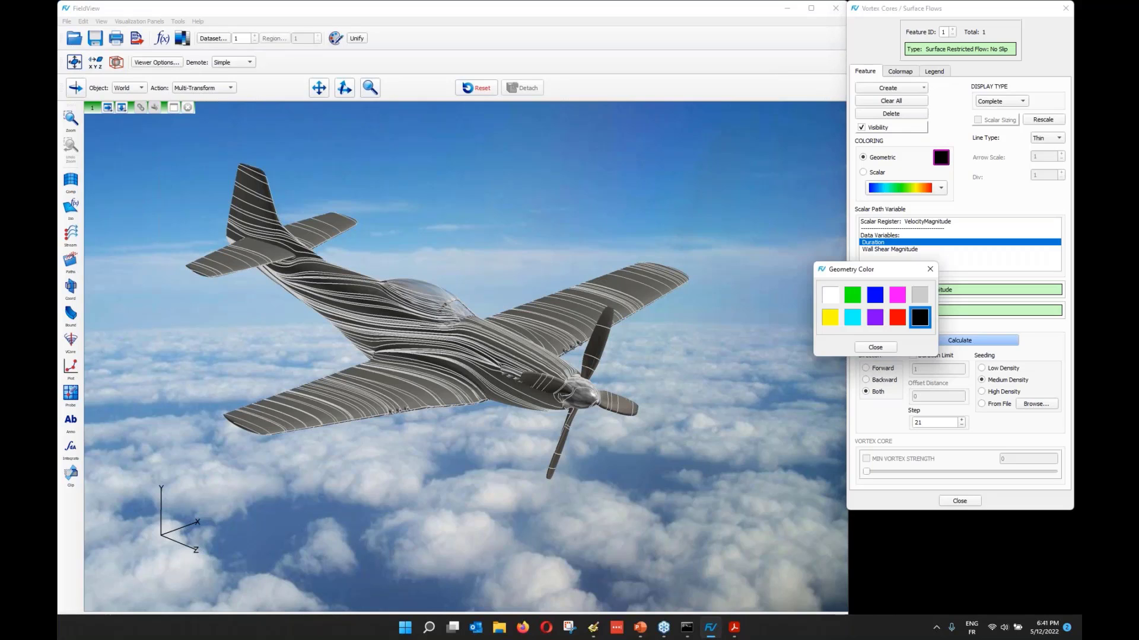
{"action": "left_click", "coordinate": [873, 349]}
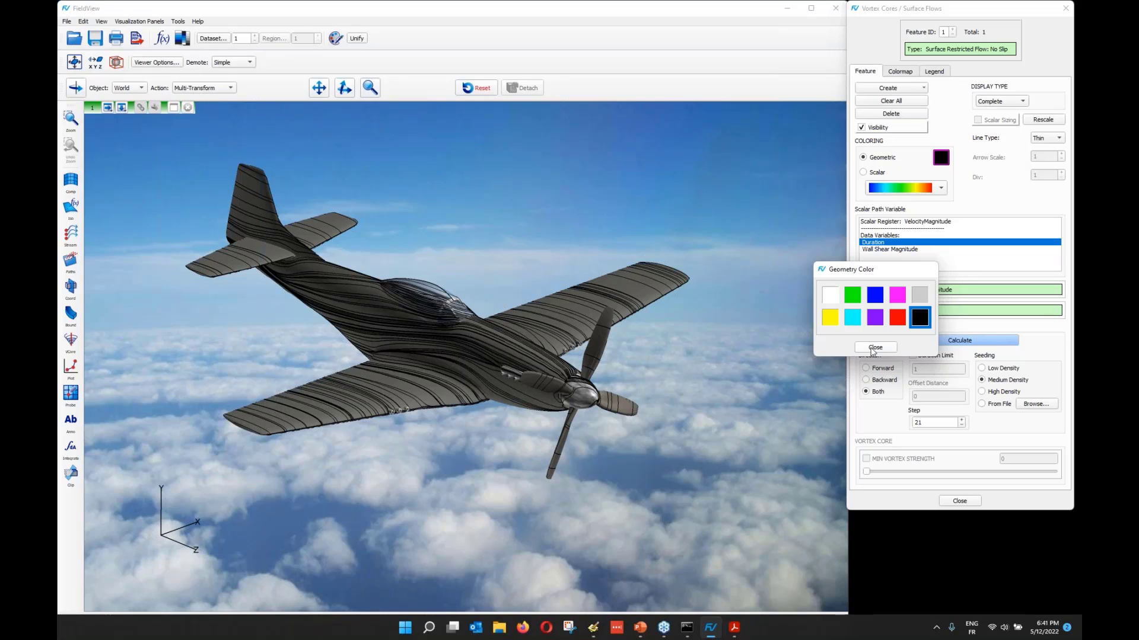
{"action": "middle_click_drag", "start_coordinate": [629, 344], "coordinate": [566, 242]}
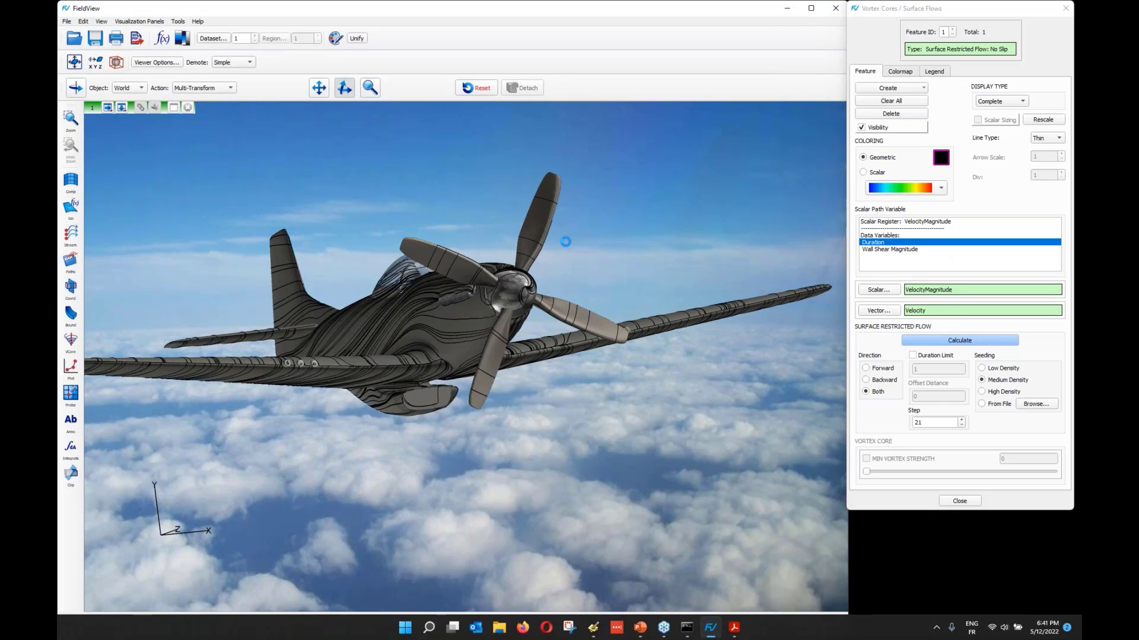
{"action": "left_click_drag", "start_coordinate": [565, 242], "coordinate": [614, 345]}
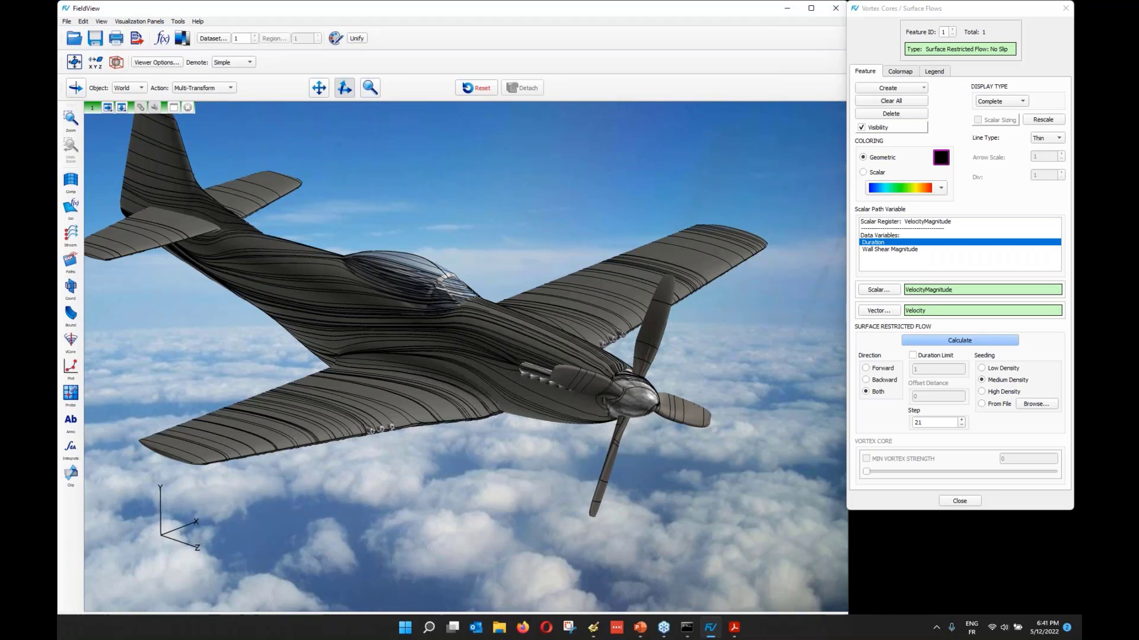
{"action": "middle_click_drag", "start_coordinate": [540, 409], "coordinate": [557, 295]}
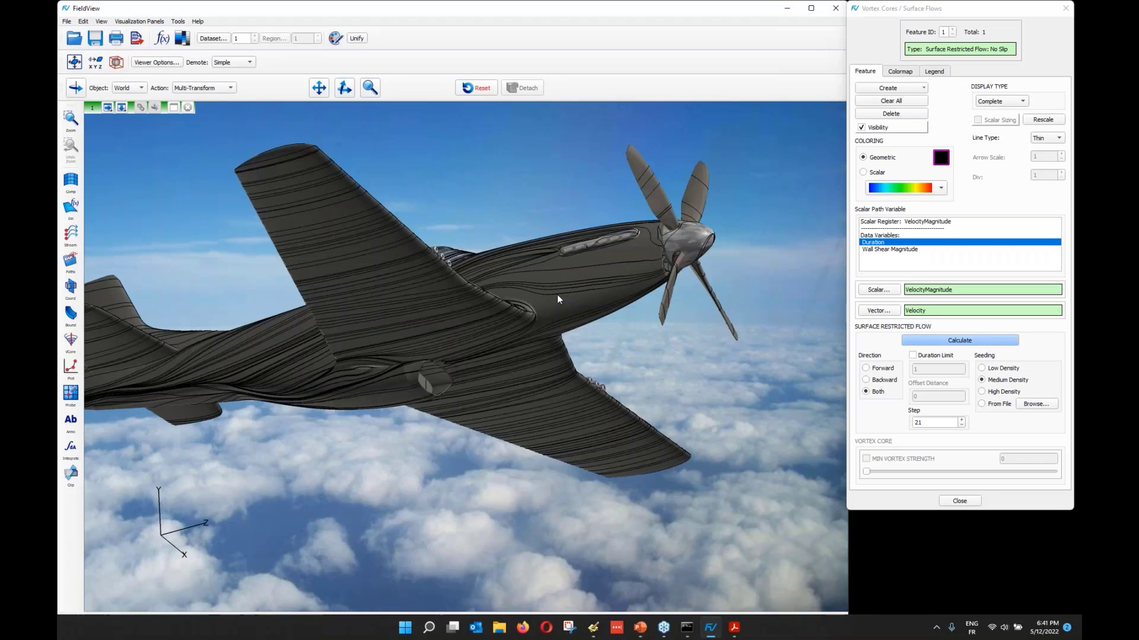
{"action": "middle_click_drag", "start_coordinate": [557, 294], "coordinate": [571, 308]}
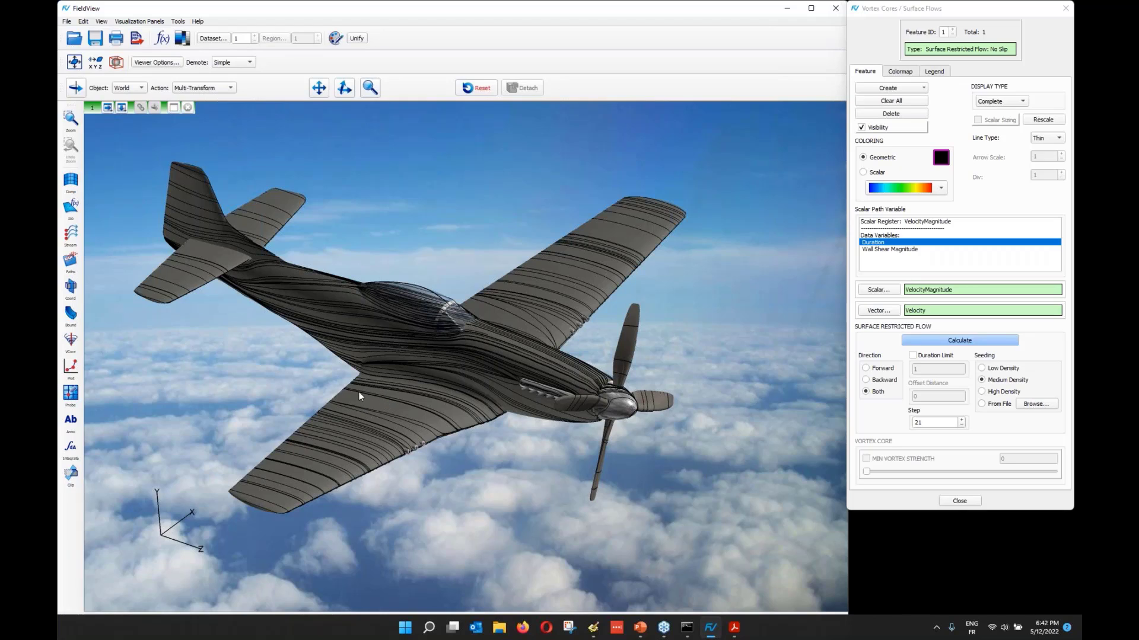
Step: Define a cutting plane for the second iso-surface from three points picked on the vertical tail tip, the canopy and the far wing tip
{"action": "left_click", "coordinate": [70, 290]}
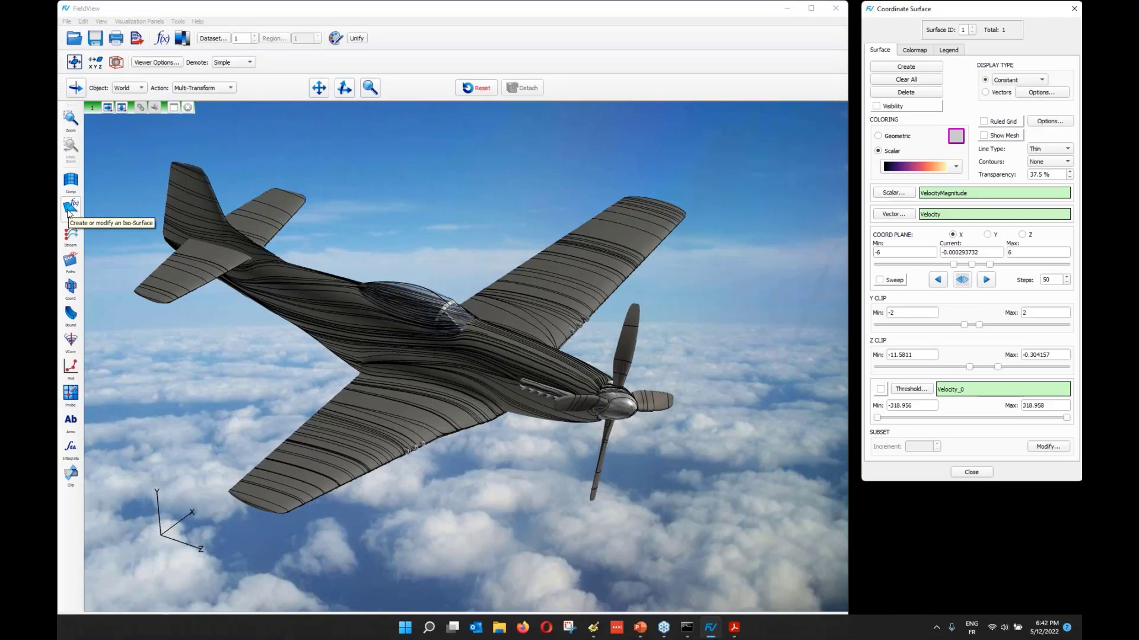
{"action": "left_click", "coordinate": [69, 212]}
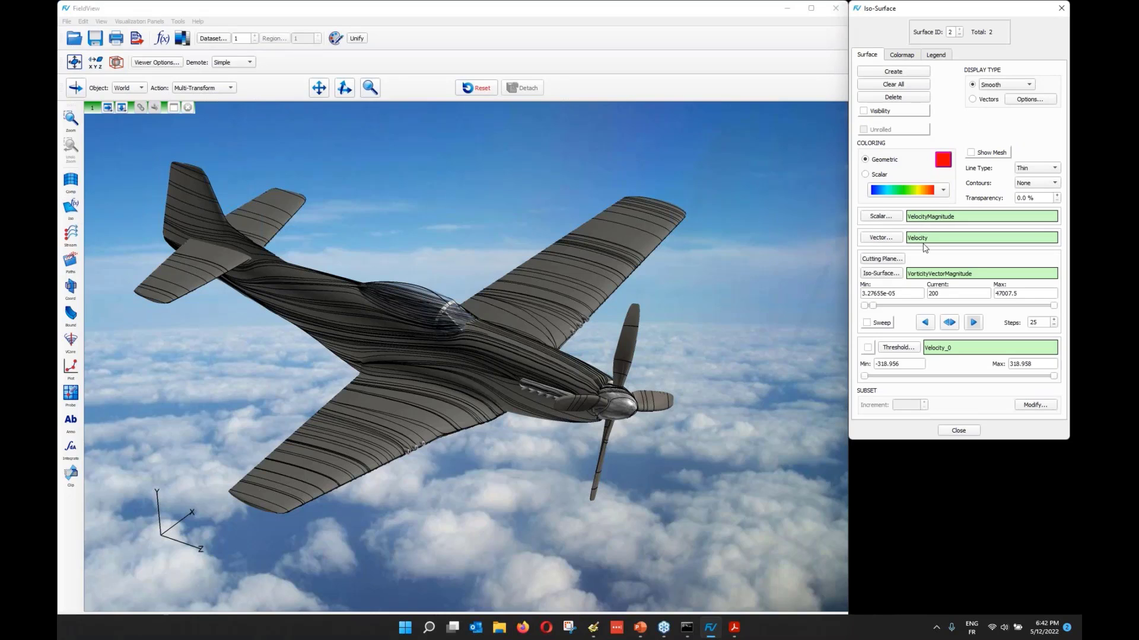
{"action": "left_click", "coordinate": [894, 261]}
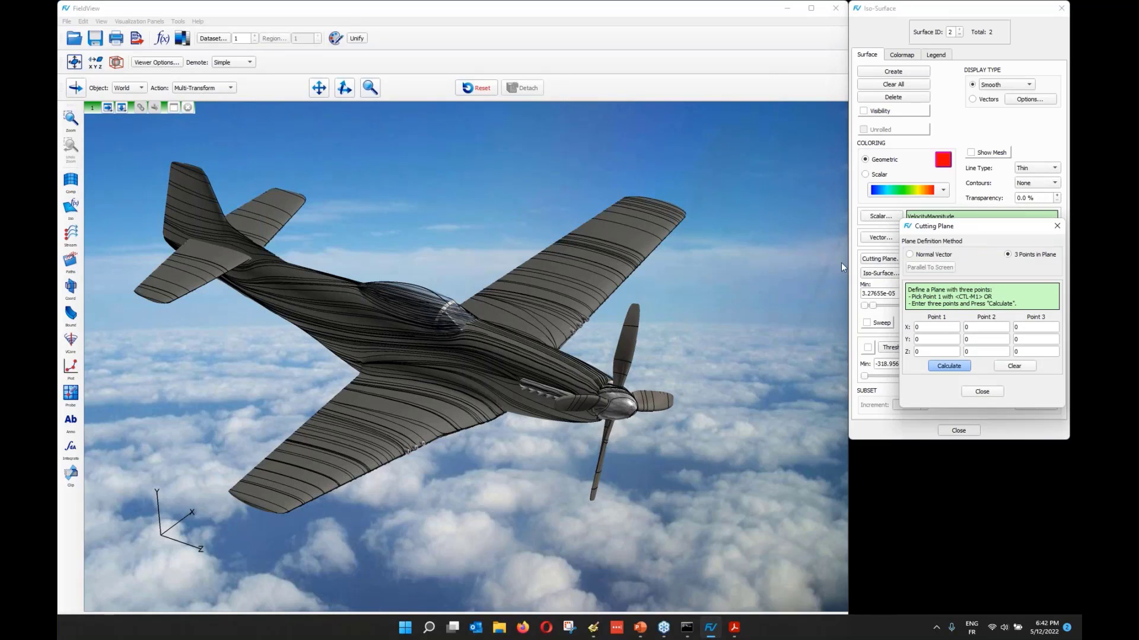
{"action": "left_click_drag", "start_coordinate": [977, 226], "coordinate": [832, 281]}
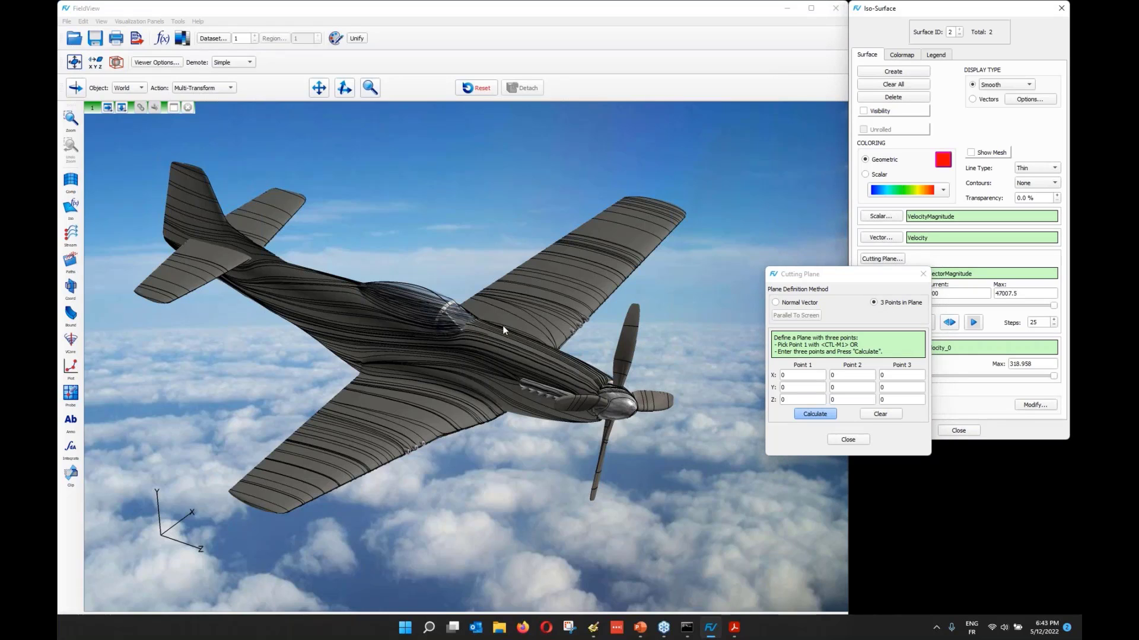
{"action": "left_click", "coordinate": [201, 170]}
{"action": "left_click", "coordinate": [201, 169], "text": "ctrl"}
{"action": "left_click", "coordinate": [449, 303], "text": "ctrl"}
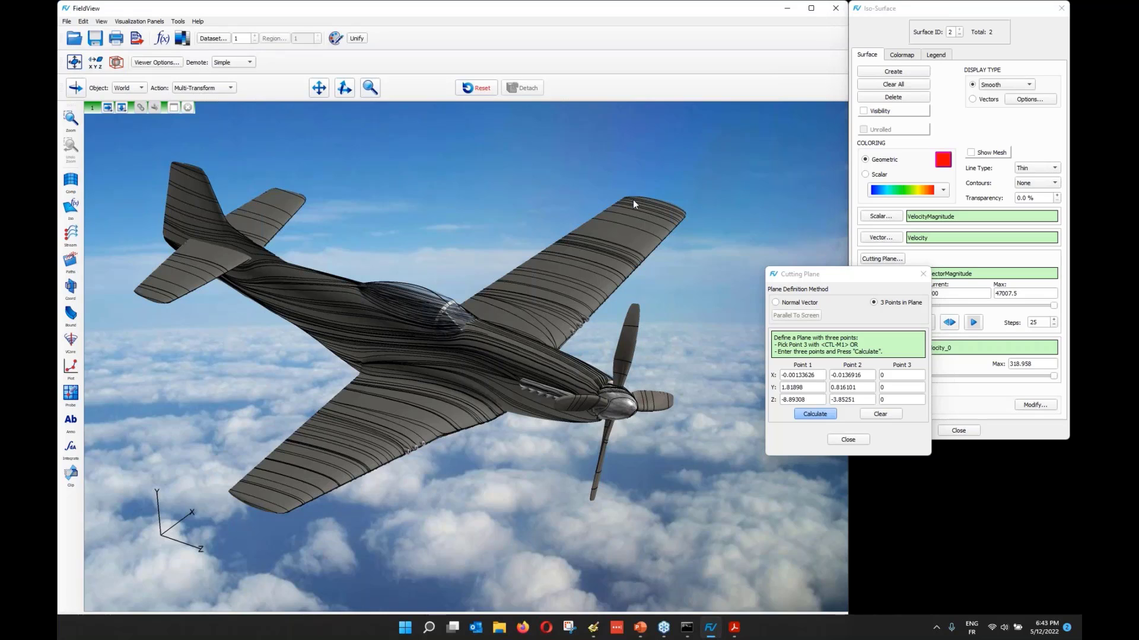
{"action": "left_click", "coordinate": [632, 199], "text": "ctrl"}
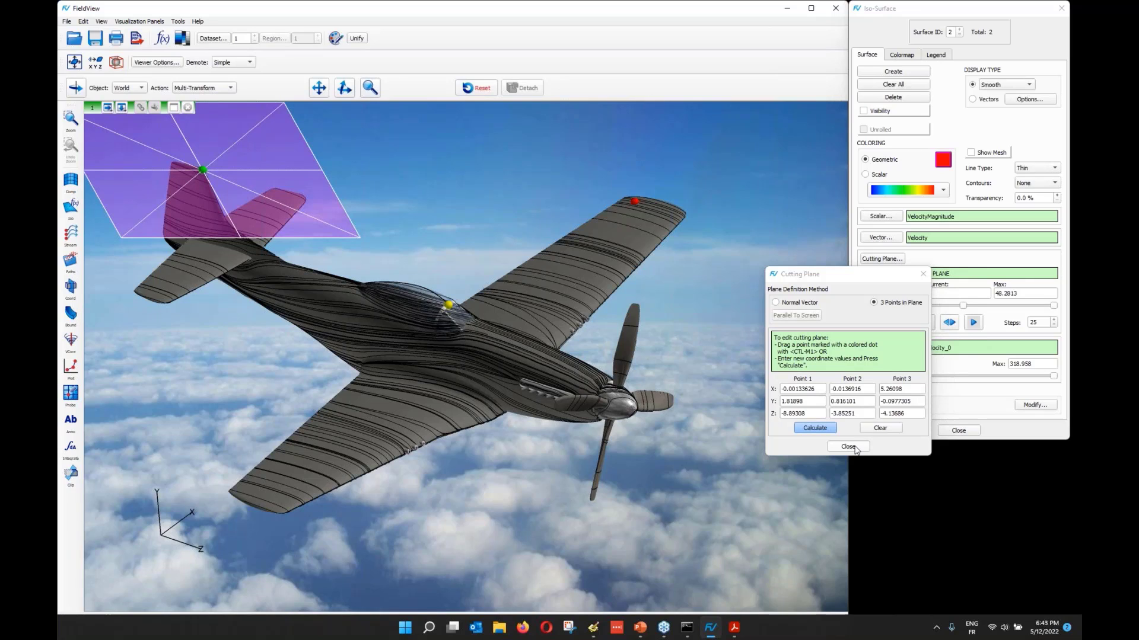
{"action": "left_click", "coordinate": [849, 446]}
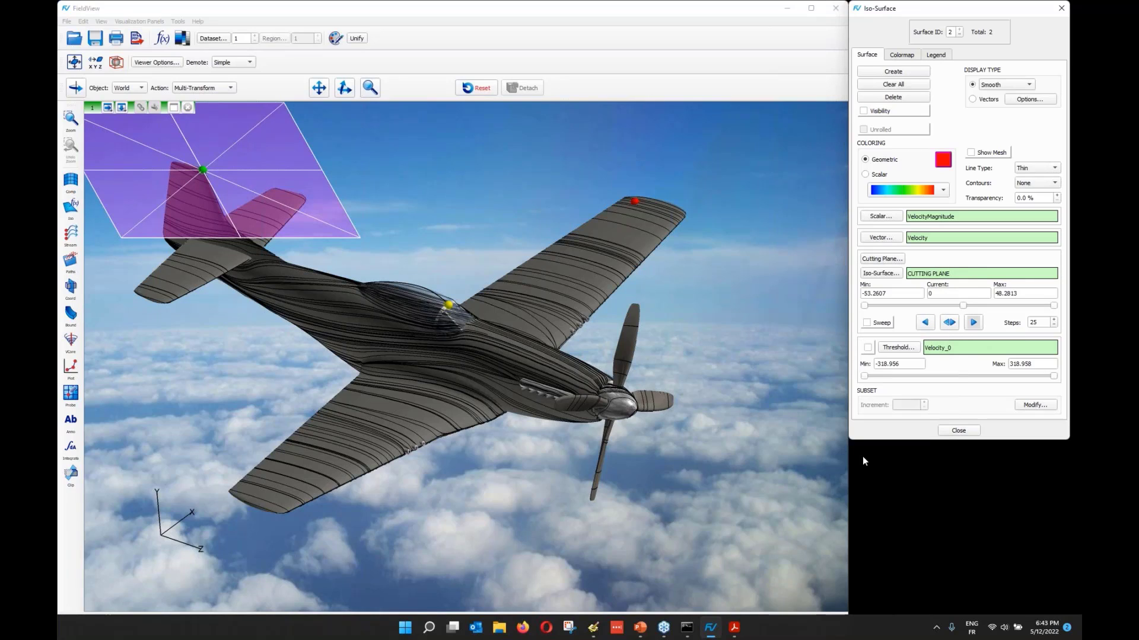
Step: Show the cutting-plane iso-surface with Constant display type and scalar coloring by VelocityMagnitude
{"action": "left_click", "coordinate": [863, 110]}
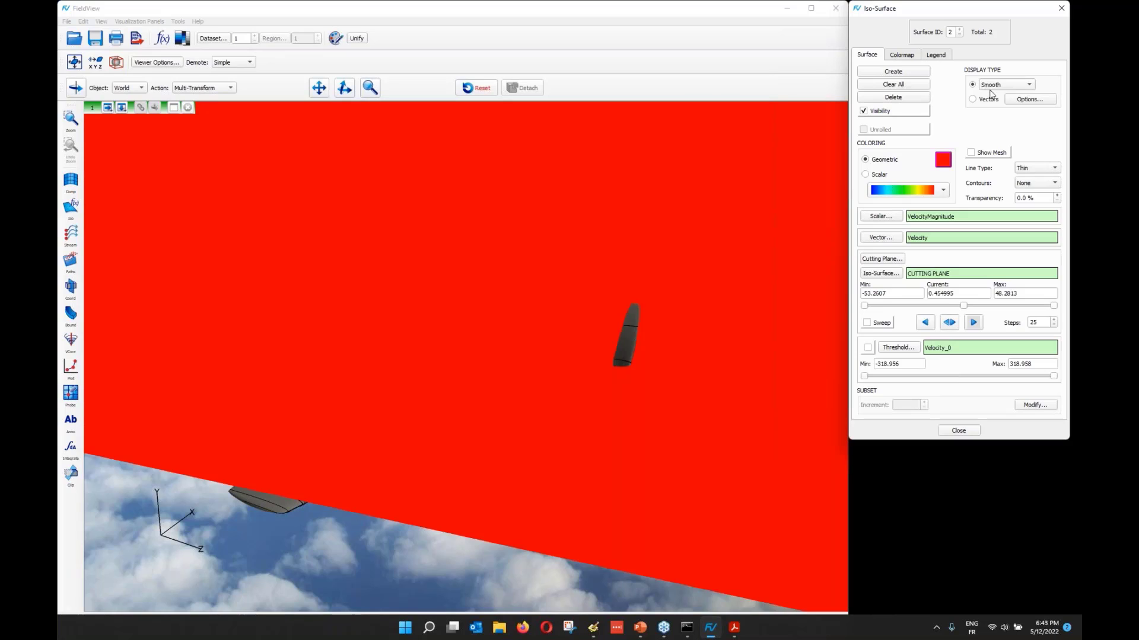
{"action": "left_click", "coordinate": [1006, 85]}
{"action": "left_click", "coordinate": [992, 94]}
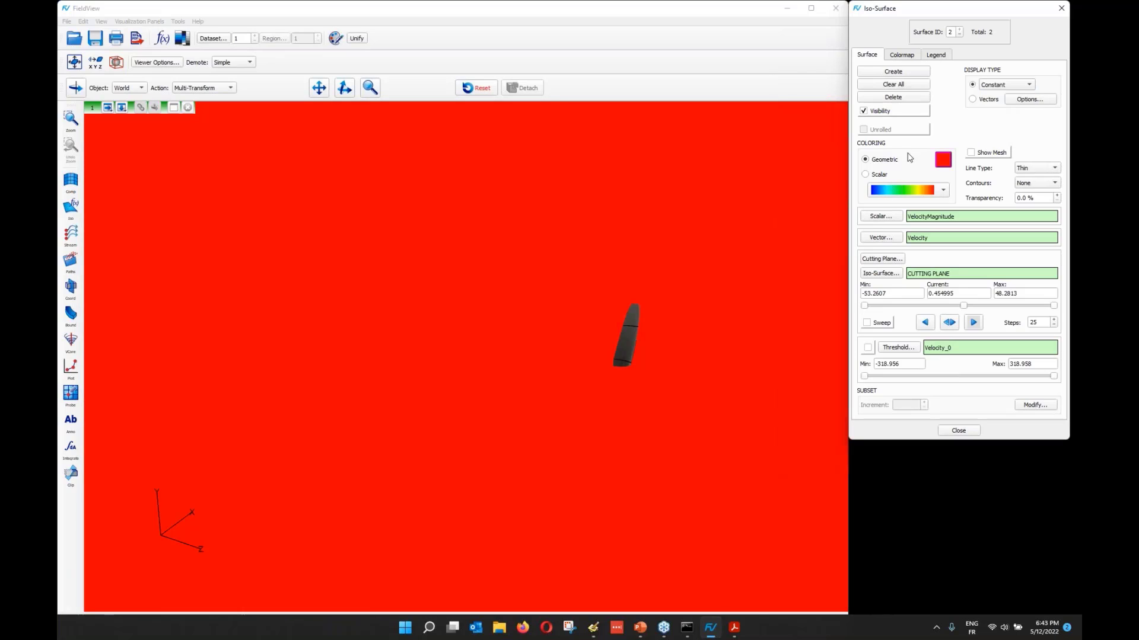
{"action": "left_click", "coordinate": [866, 175]}
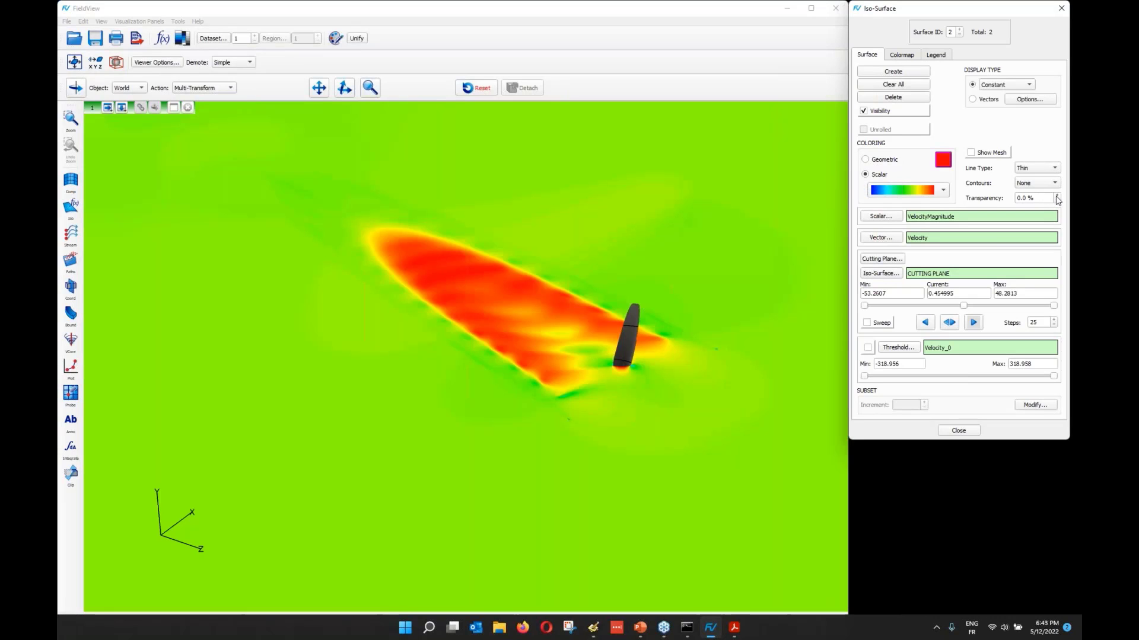
Step: Set the cutting-plane surface's transparency to 62.5 % and slide the plane below the aircraft to about -2.29
{"action": "left_click", "coordinate": [1057, 196]}
{"action": "left_click", "coordinate": [1057, 195]}
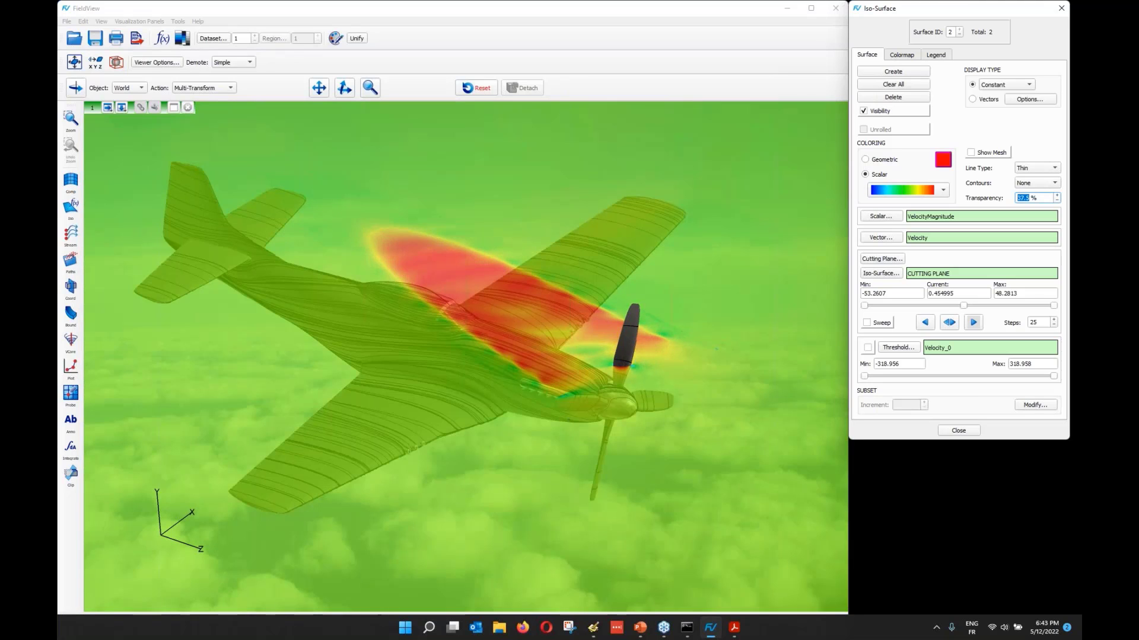
{"action": "key", "text": "Up"}
{"action": "key", "text": "Up"}
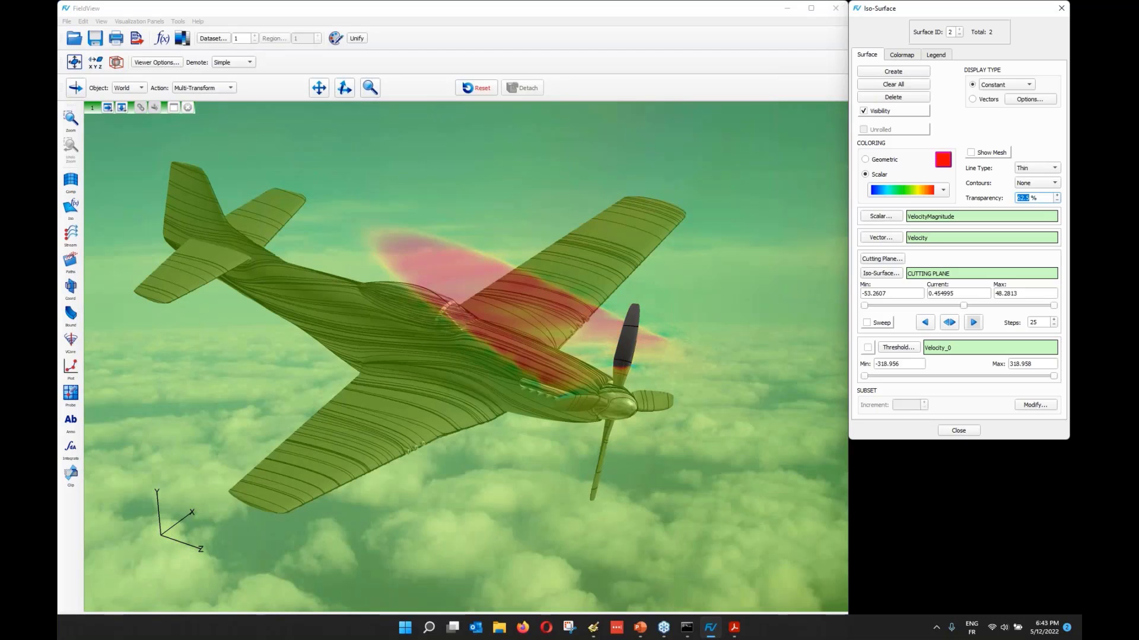
{"action": "left_click_drag", "start_coordinate": [963, 305], "coordinate": [959, 306]}
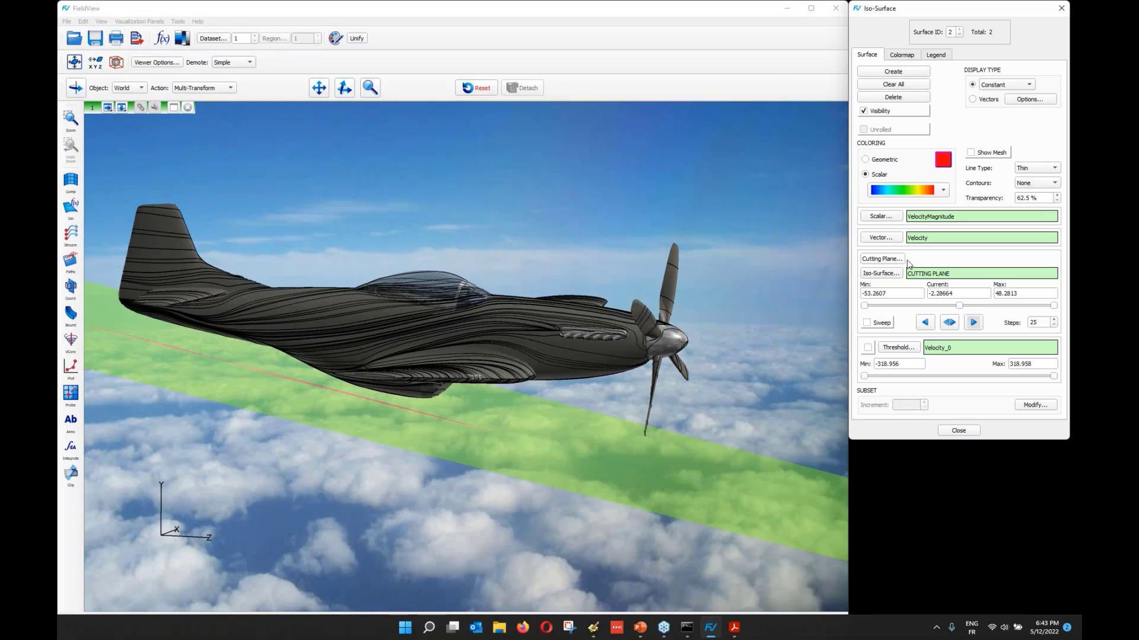
Step: Create a third iso-surface as a cutting plane defined by a normal vector, oriented parallel to the screen in a rotated view of the aircraft
{"action": "left_click", "coordinate": [902, 72]}
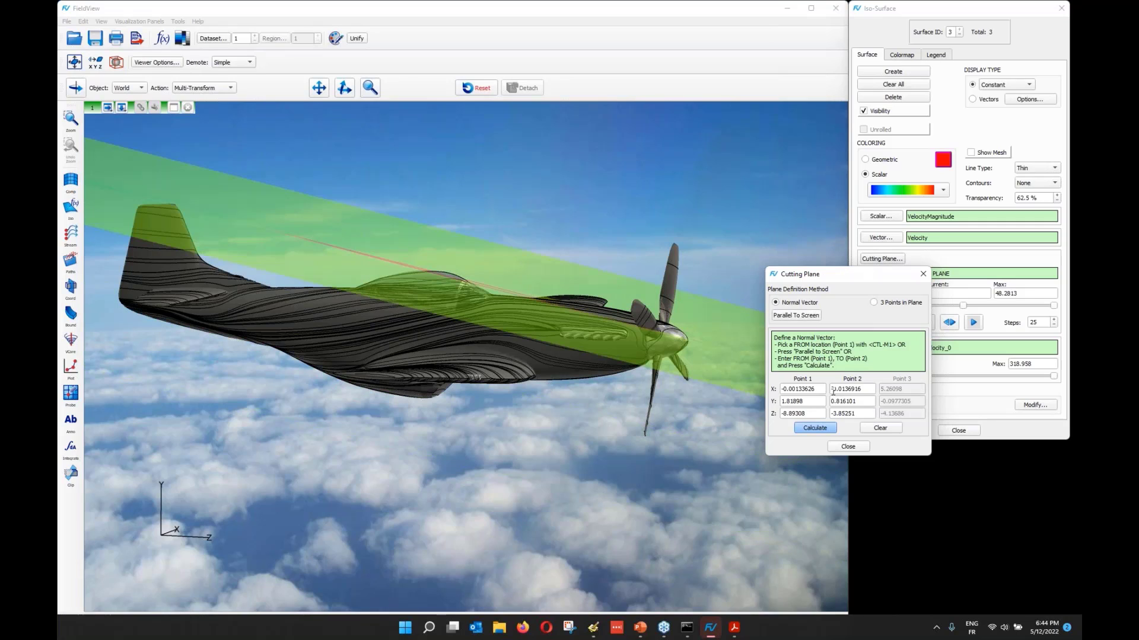
{"action": "middle_click_drag", "start_coordinate": [664, 350], "coordinate": [507, 315]}
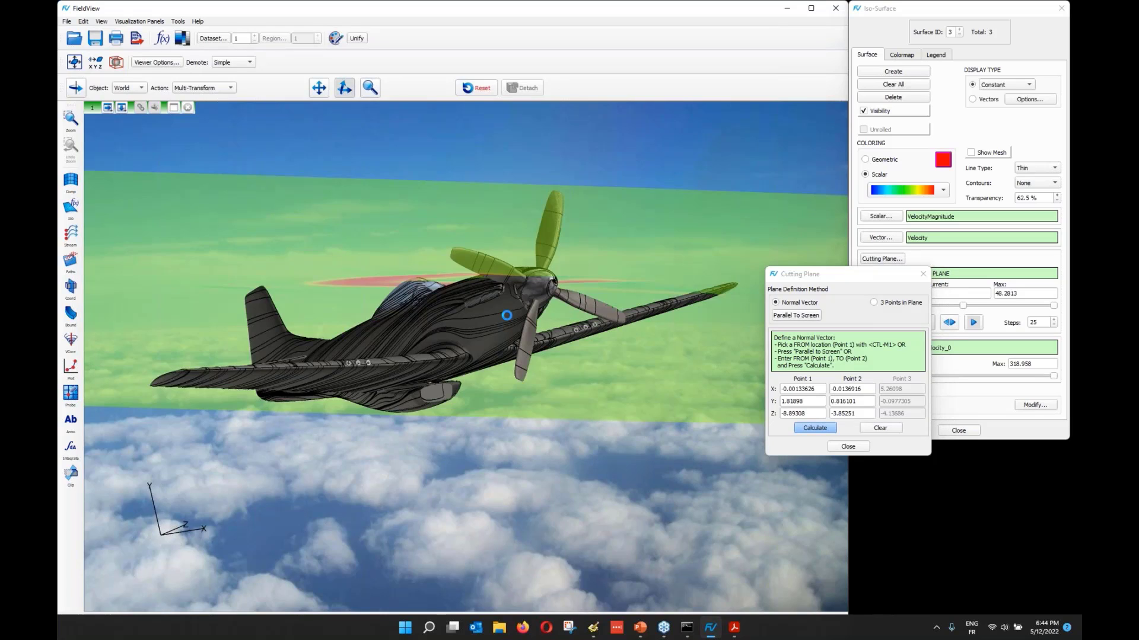
{"action": "left_click_drag", "start_coordinate": [506, 316], "coordinate": [632, 414]}
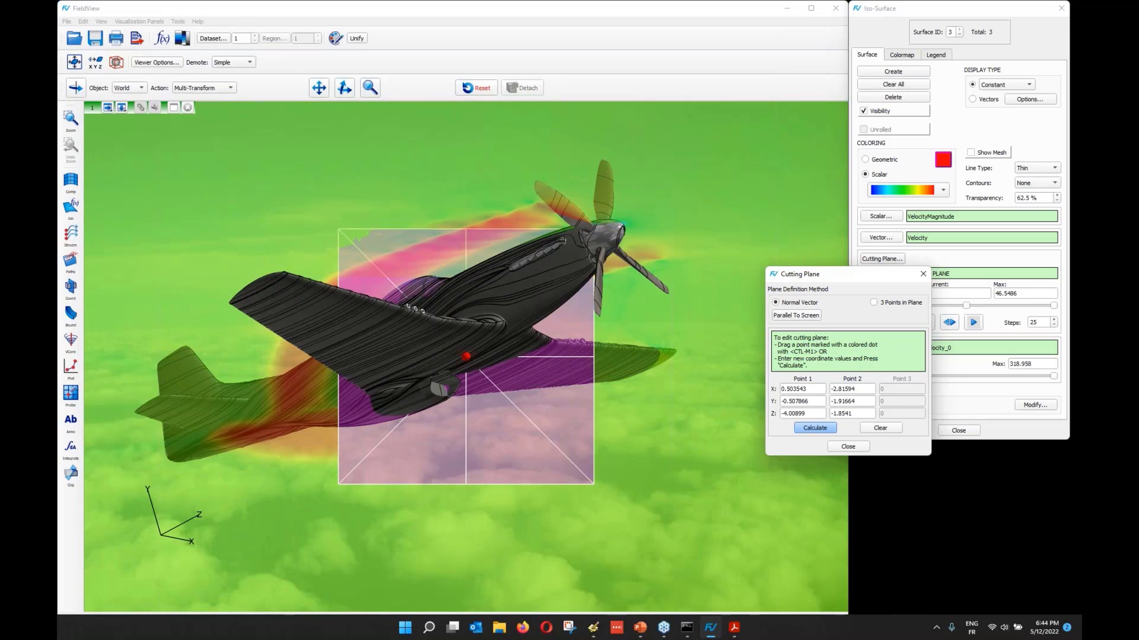
{"action": "left_click", "coordinate": [848, 446]}
Step: Hide the three-point cutting plane (surface 2) and shift its position to about -7.06
{"action": "left_click", "coordinate": [959, 35]}
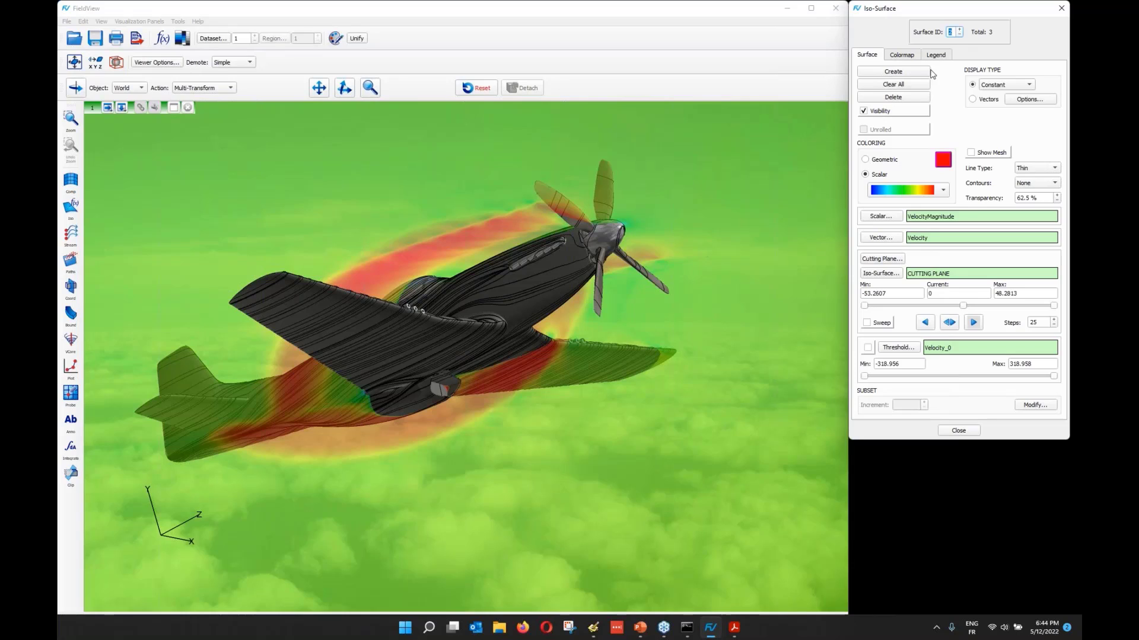
{"action": "left_click", "coordinate": [864, 112]}
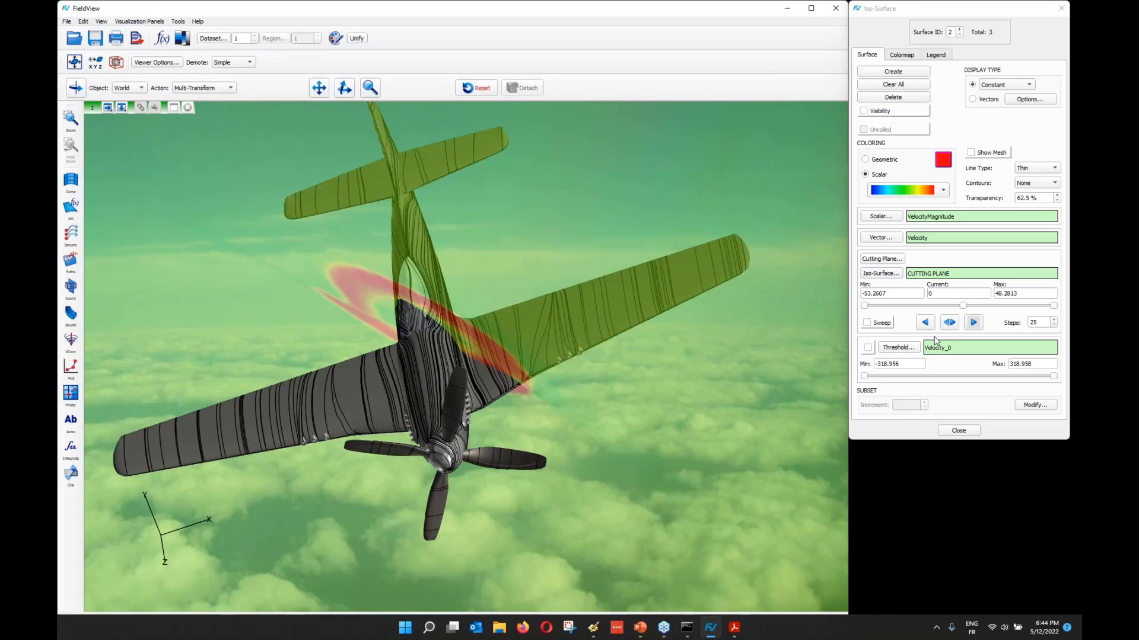
{"action": "left_click_drag", "start_coordinate": [962, 306], "coordinate": [950, 306]}
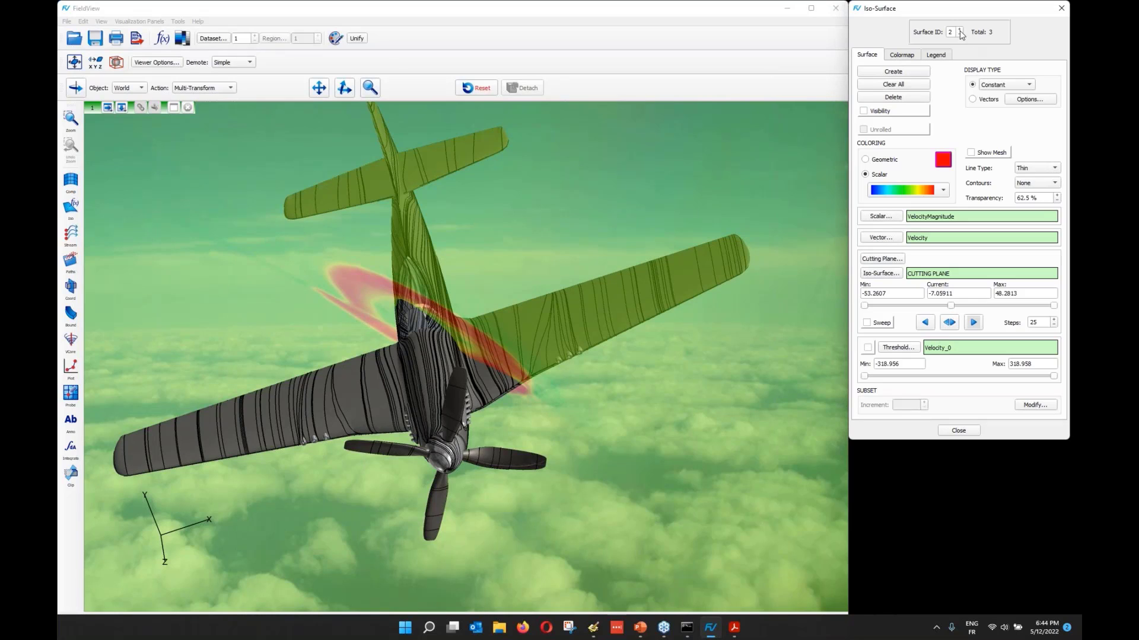
Step: Slide the normal-vector cutting plane (surface 3) through the aircraft to about 1.86, inspect it from the side and hide it
{"action": "left_click", "coordinate": [960, 29]}
{"action": "left_click_drag", "start_coordinate": [967, 306], "coordinate": [961, 306]}
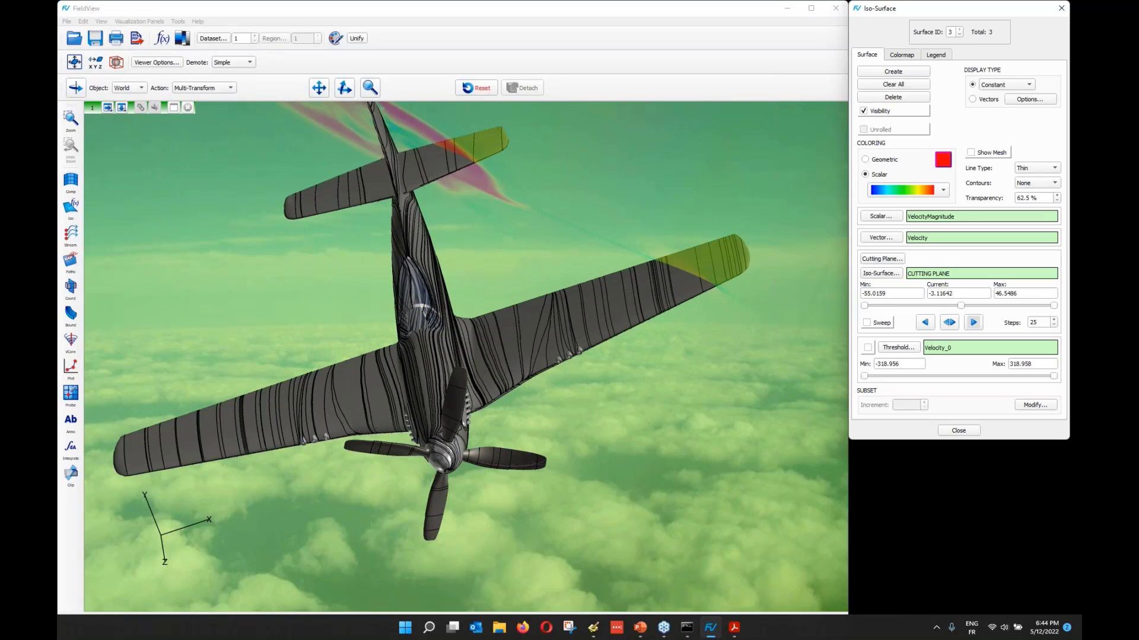
{"action": "left_click_drag", "start_coordinate": [960, 306], "coordinate": [969, 306]}
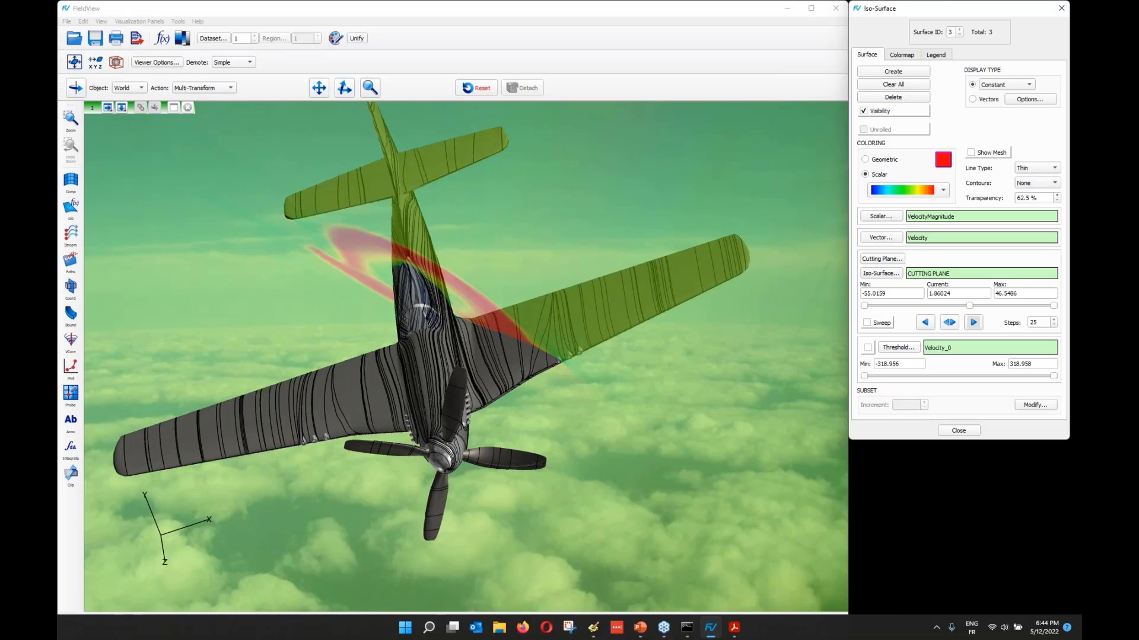
{"action": "middle_click_drag", "start_coordinate": [513, 350], "coordinate": [654, 234]}
{"action": "right_click_drag", "start_coordinate": [655, 230], "coordinate": [655, 285]}
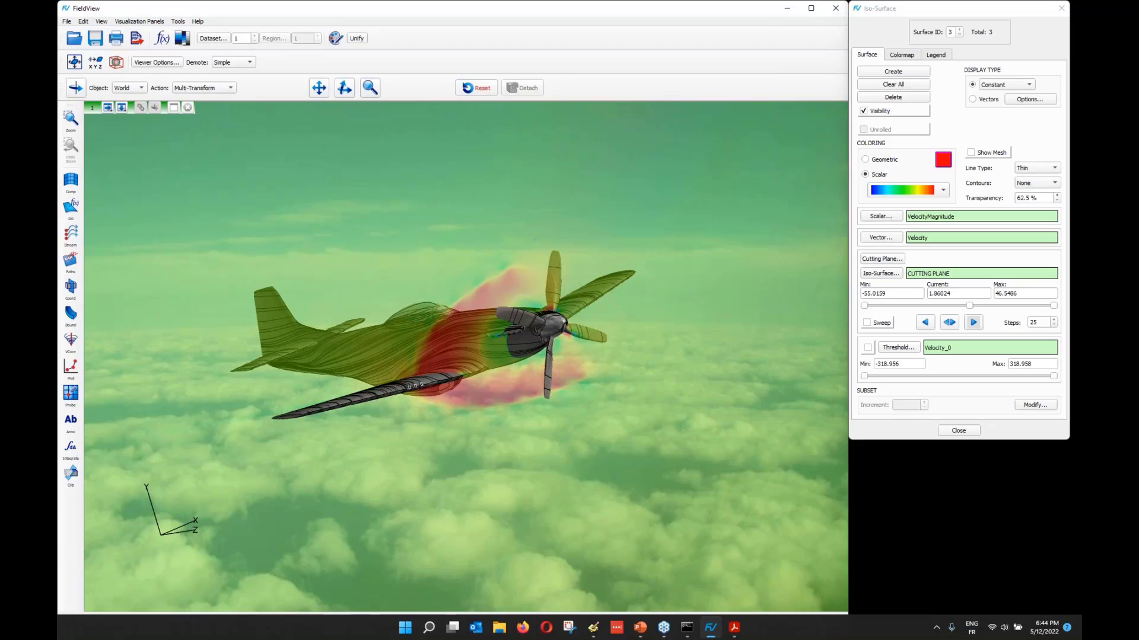
{"action": "left_click", "coordinate": [864, 111]}
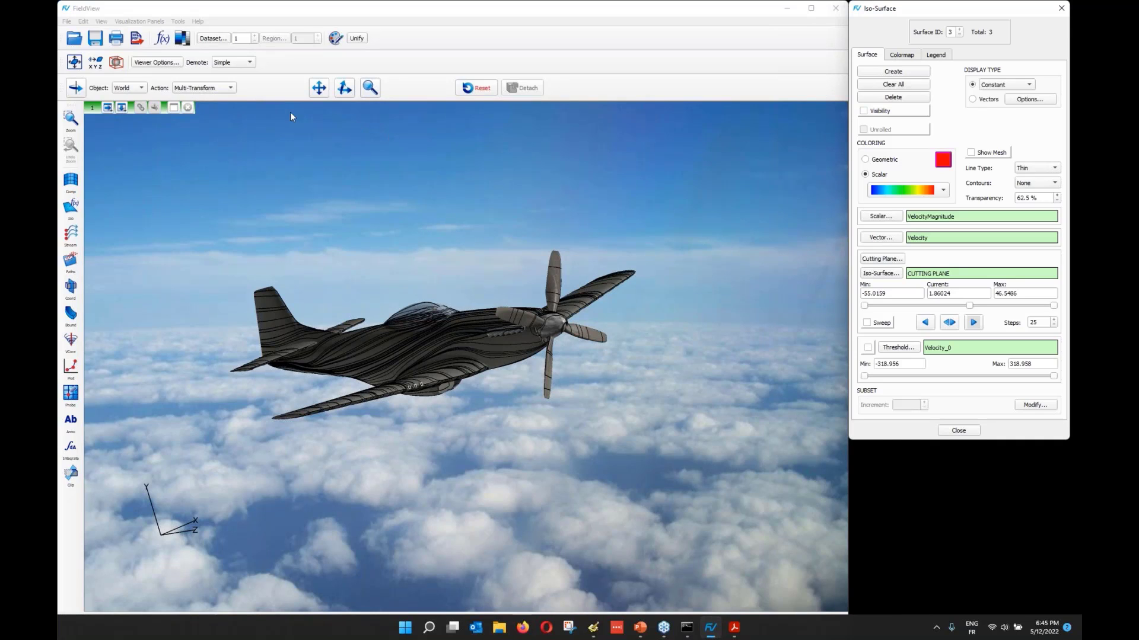
Step: Browse the available background images from the Background / Environment settings and leave without choosing a different one
{"action": "left_click", "coordinate": [99, 27]}
{"action": "left_click", "coordinate": [101, 27]}
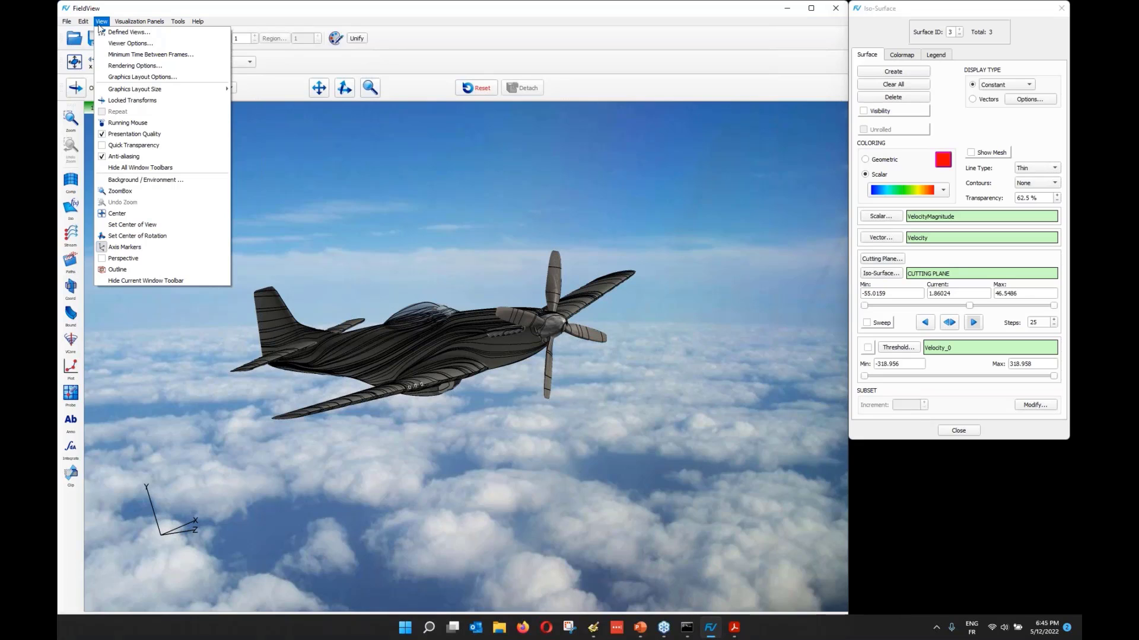
{"action": "left_click", "coordinate": [147, 185]}
{"action": "left_click", "coordinate": [911, 353]}
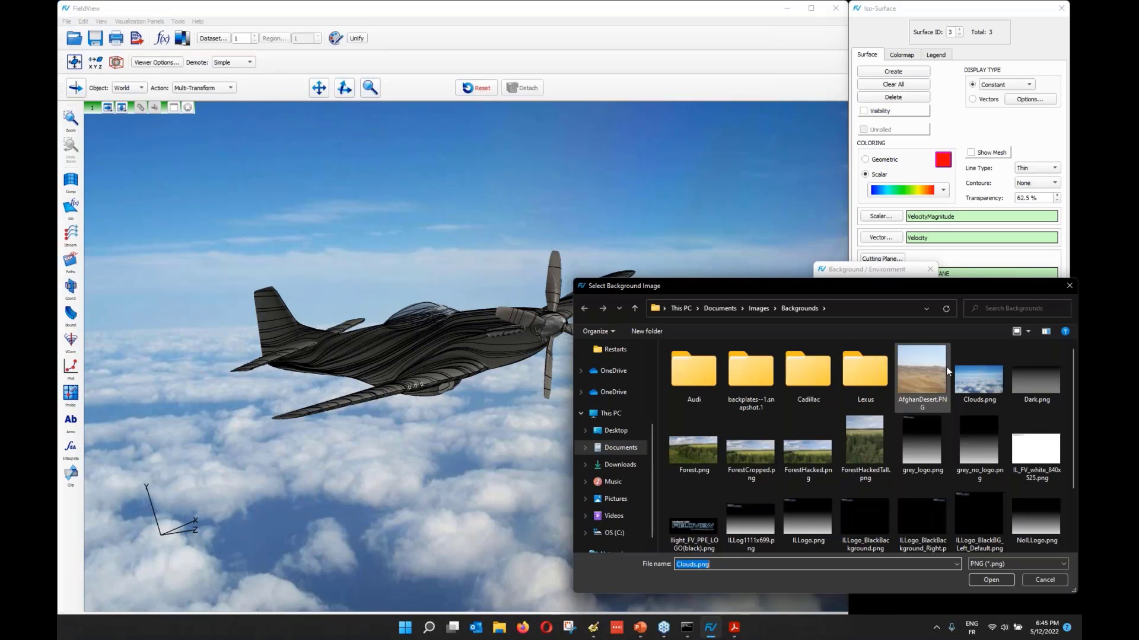
{"action": "left_click", "coordinate": [1056, 580]}
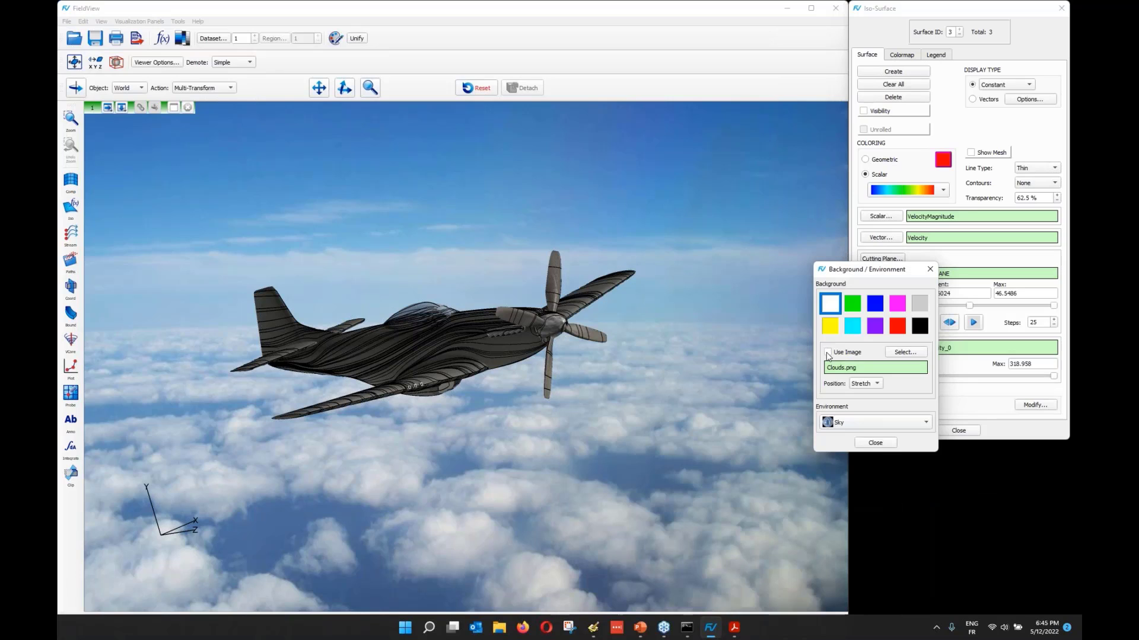
Step: Turn off the Clouds.png background image for a plain white background, keeping the Stretch position and Sky environment
{"action": "left_click", "coordinate": [828, 354]}
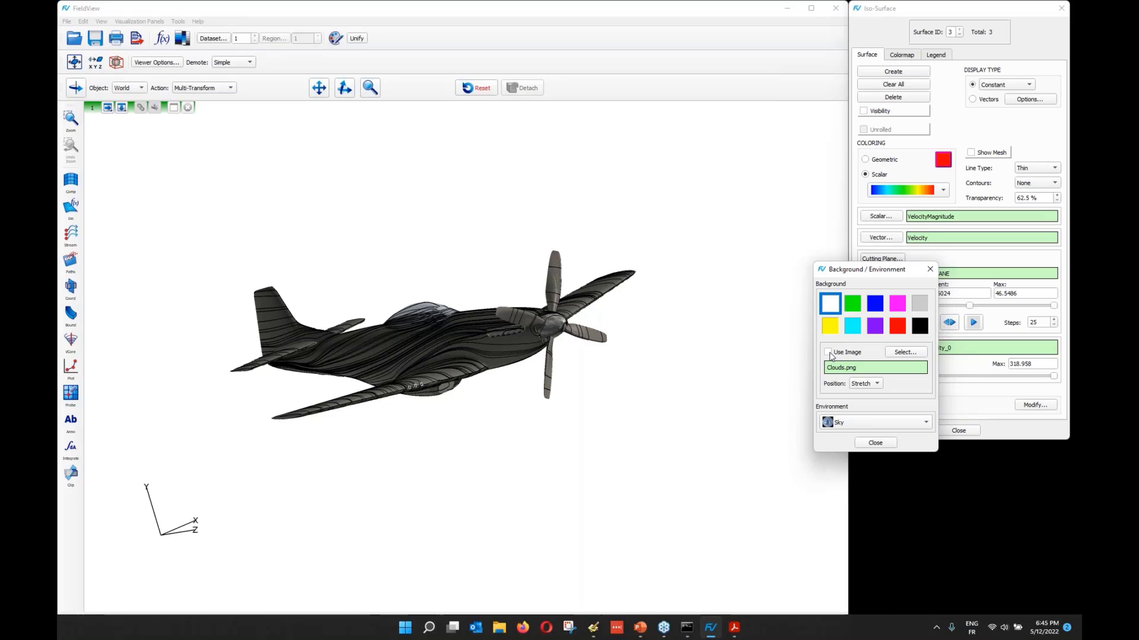
{"action": "left_click", "coordinate": [828, 353]}
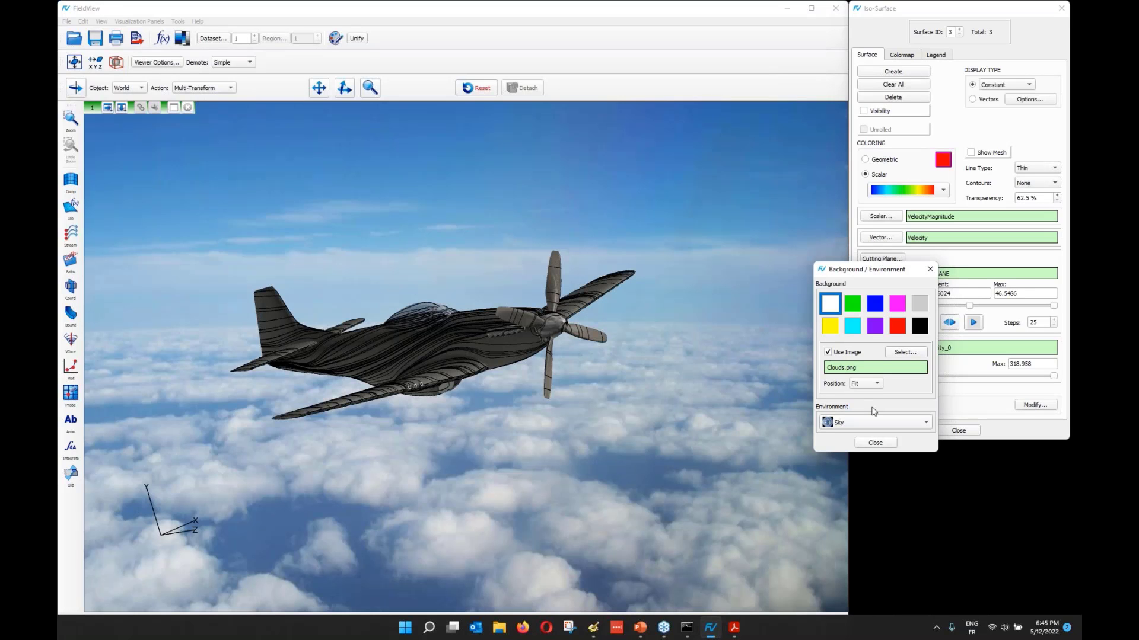
{"action": "left_click", "coordinate": [871, 403]}
{"action": "left_click", "coordinate": [827, 353]}
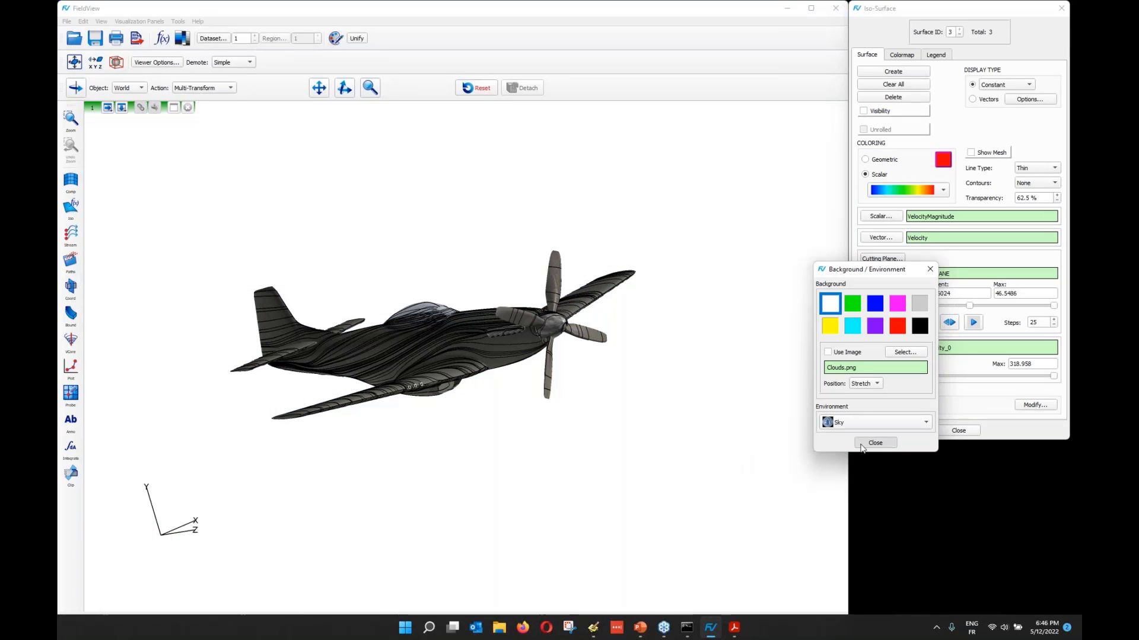
{"action": "left_click", "coordinate": [875, 443]}
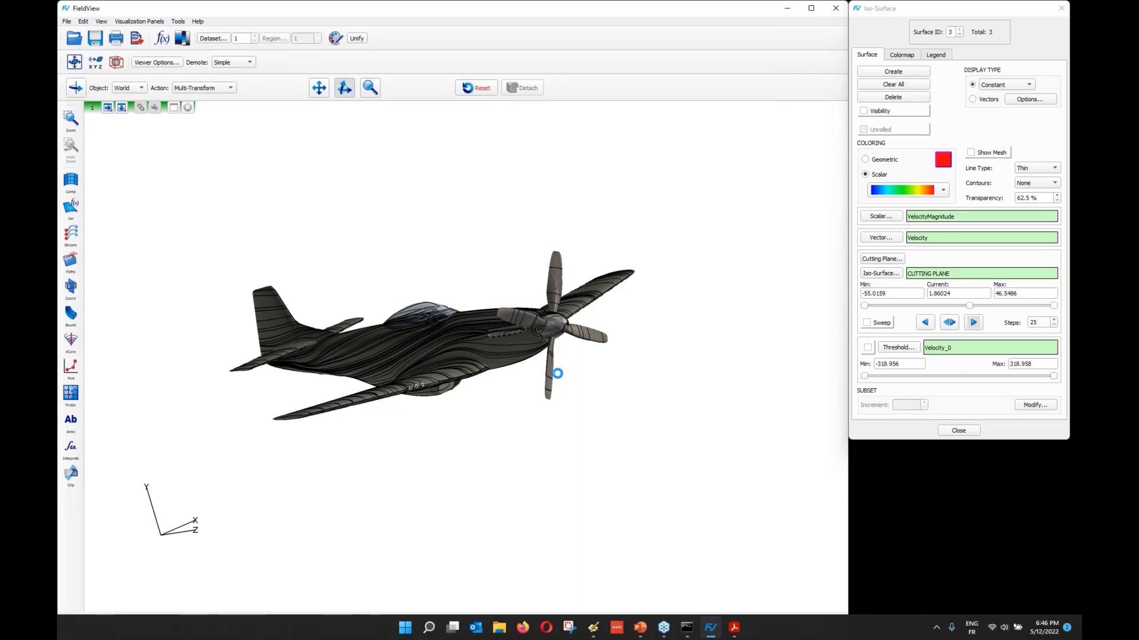
{"action": "left_click_drag", "start_coordinate": [558, 373], "coordinate": [699, 345]}
{"action": "middle_click_drag", "start_coordinate": [700, 344], "coordinate": [593, 347]}
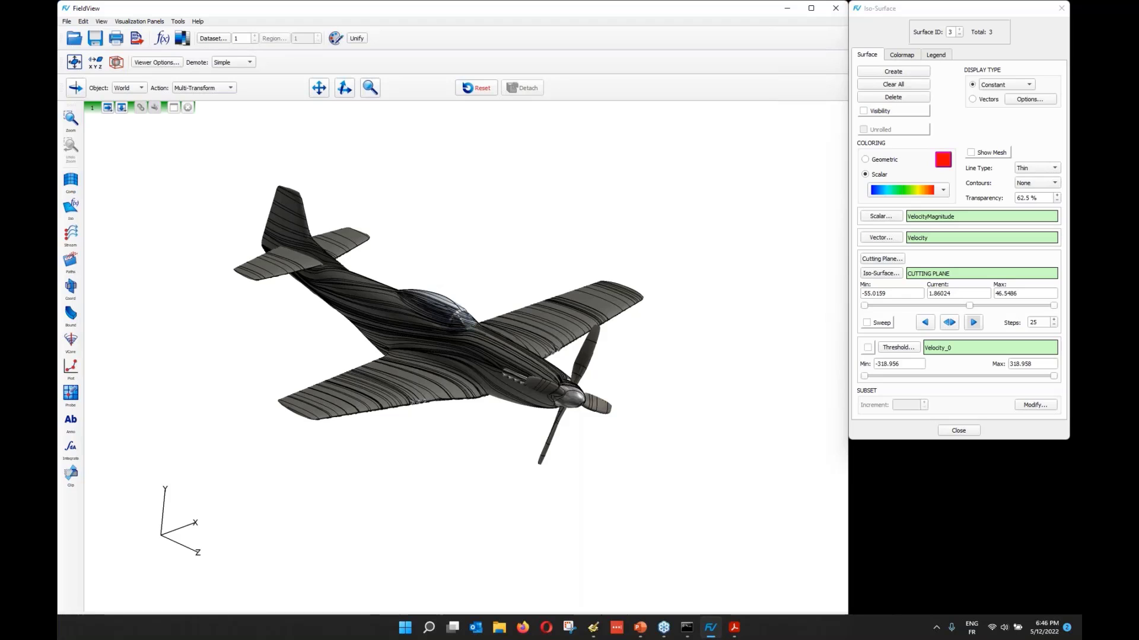
{"action": "scroll", "coordinate": [465, 357], "scroll_direction": "up", "scroll_amount": 3}
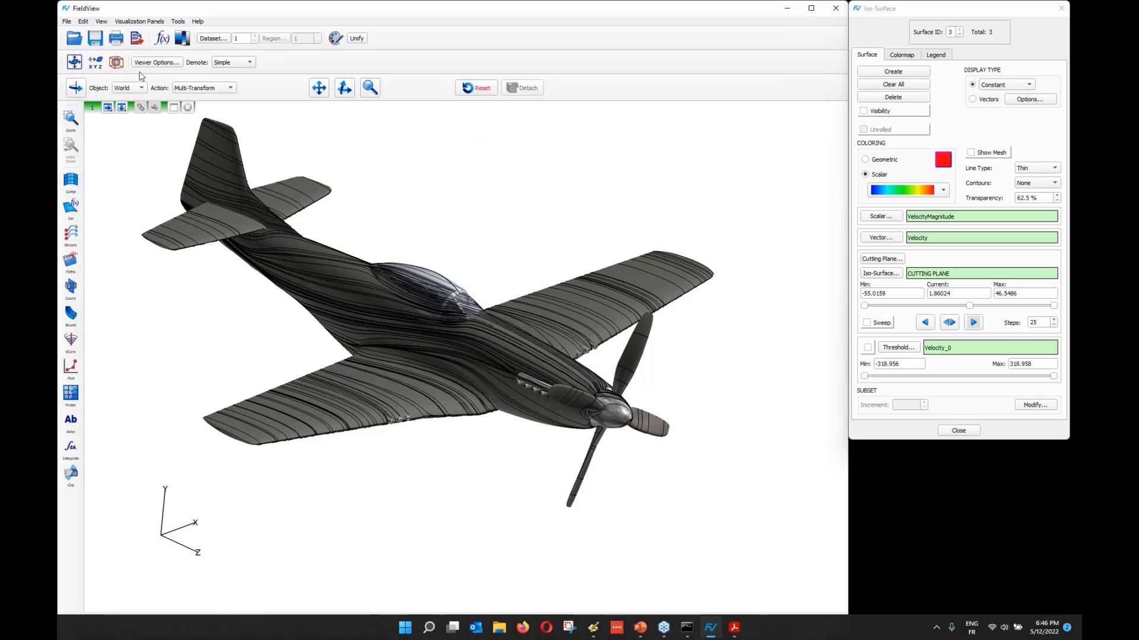
Step: Switch the data input mode to Local licensed parallel
{"action": "left_click", "coordinate": [66, 22]}
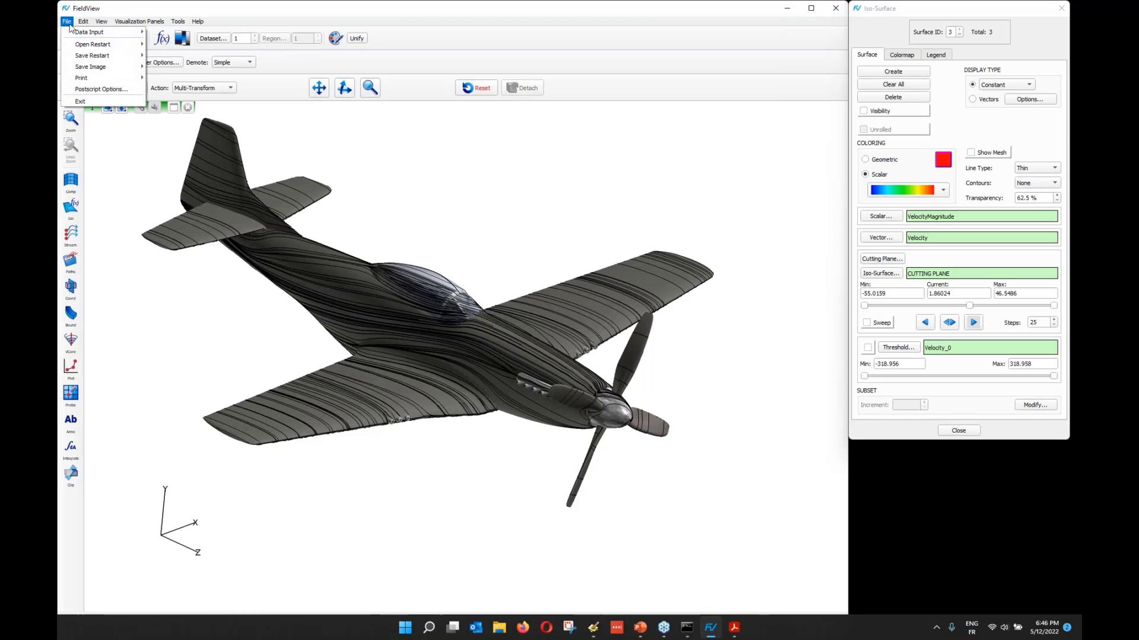
{"action": "mouse_move", "coordinate": [82, 35]}
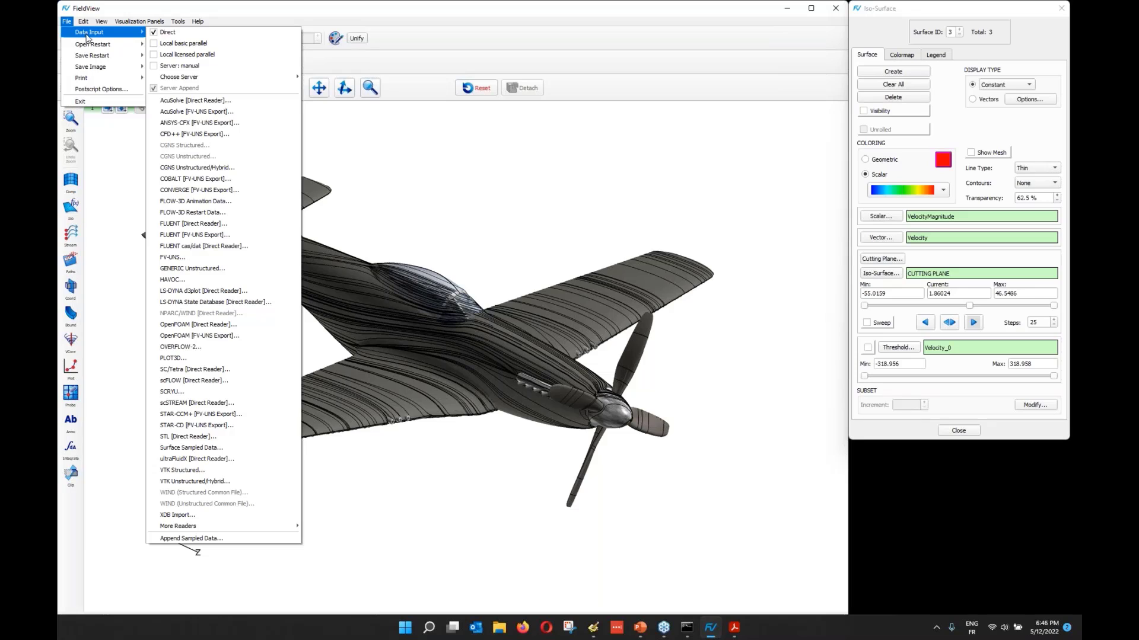
{"action": "left_click", "coordinate": [244, 55]}
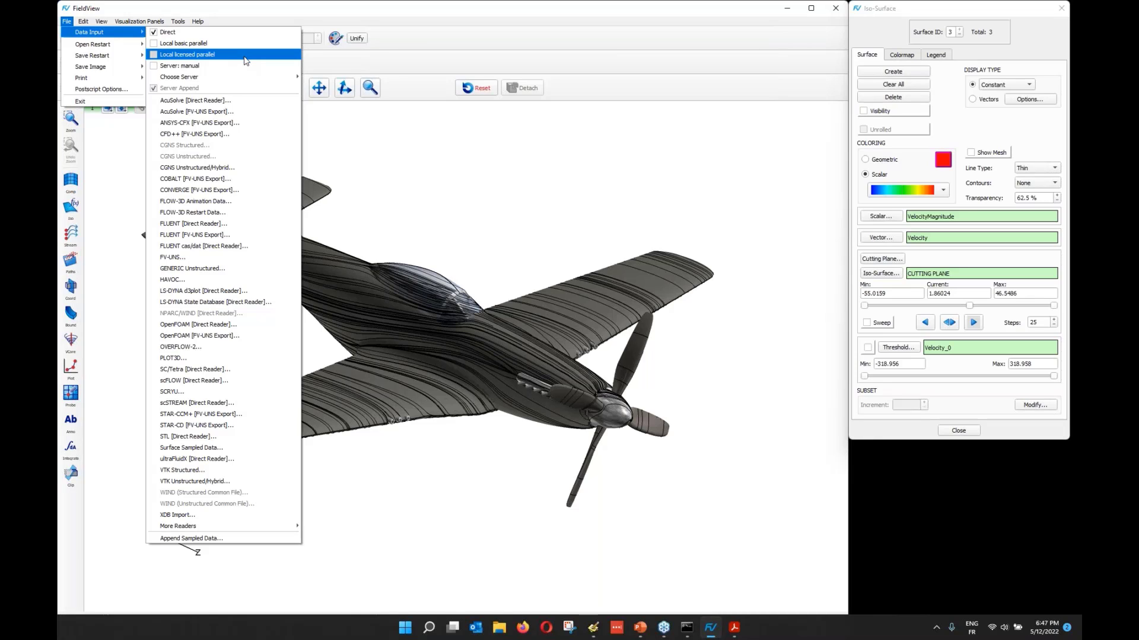
{"action": "left_click", "coordinate": [66, 22]}
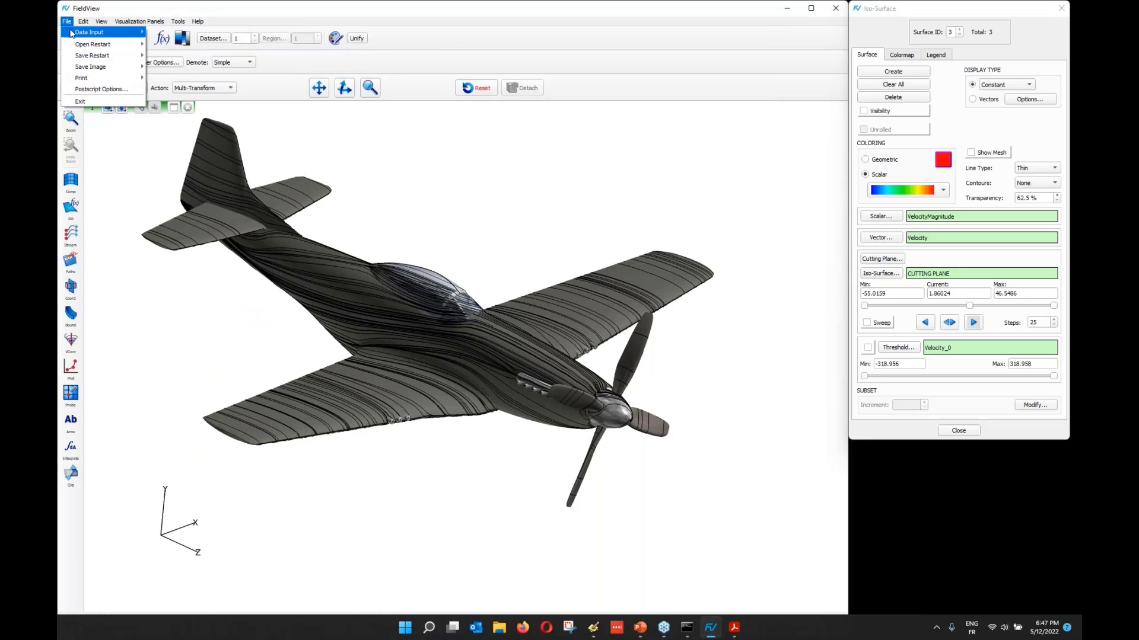
{"action": "mouse_move", "coordinate": [71, 33]}
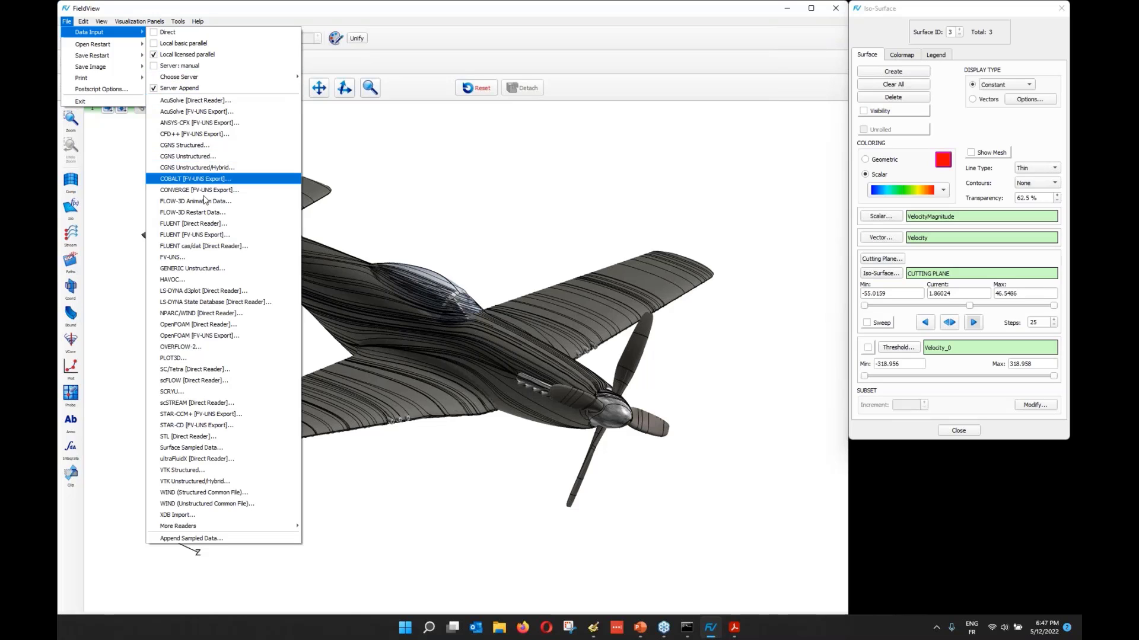
{"action": "left_click", "coordinate": [198, 259]}
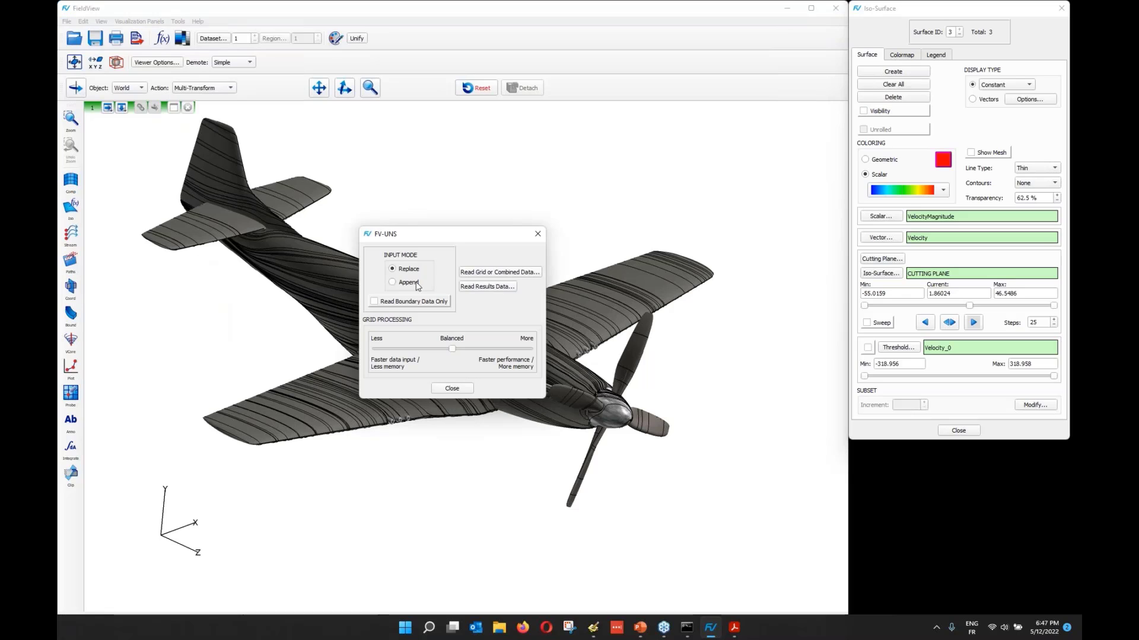
{"action": "left_click", "coordinate": [504, 273]}
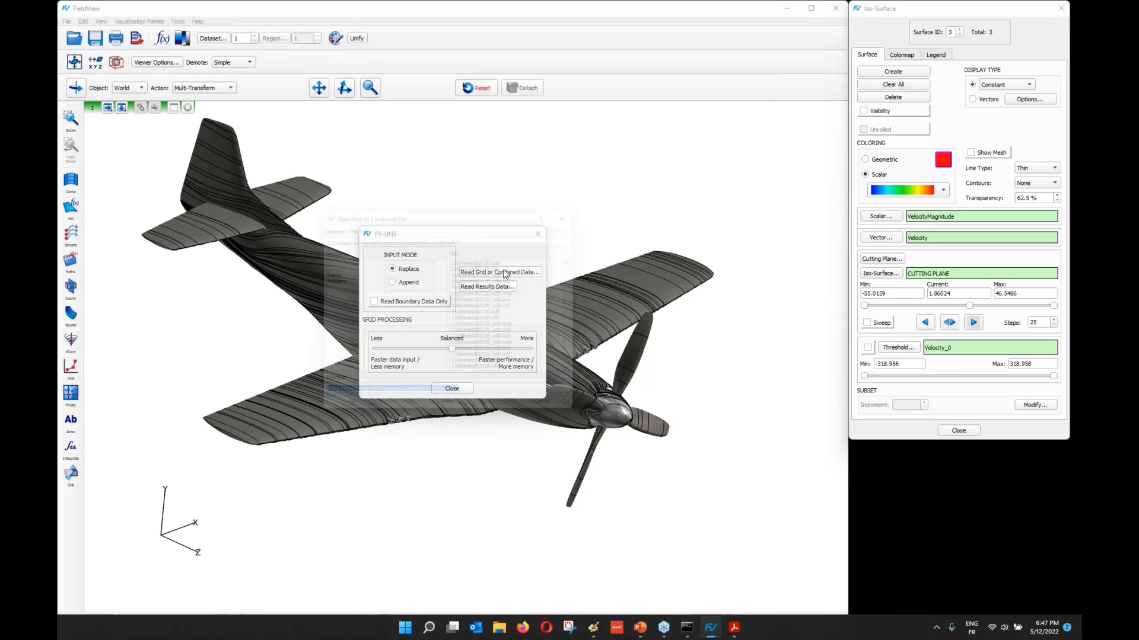
{"action": "left_click_drag", "start_coordinate": [586, 272], "coordinate": [588, 325]}
{"action": "left_click", "coordinate": [506, 278]}
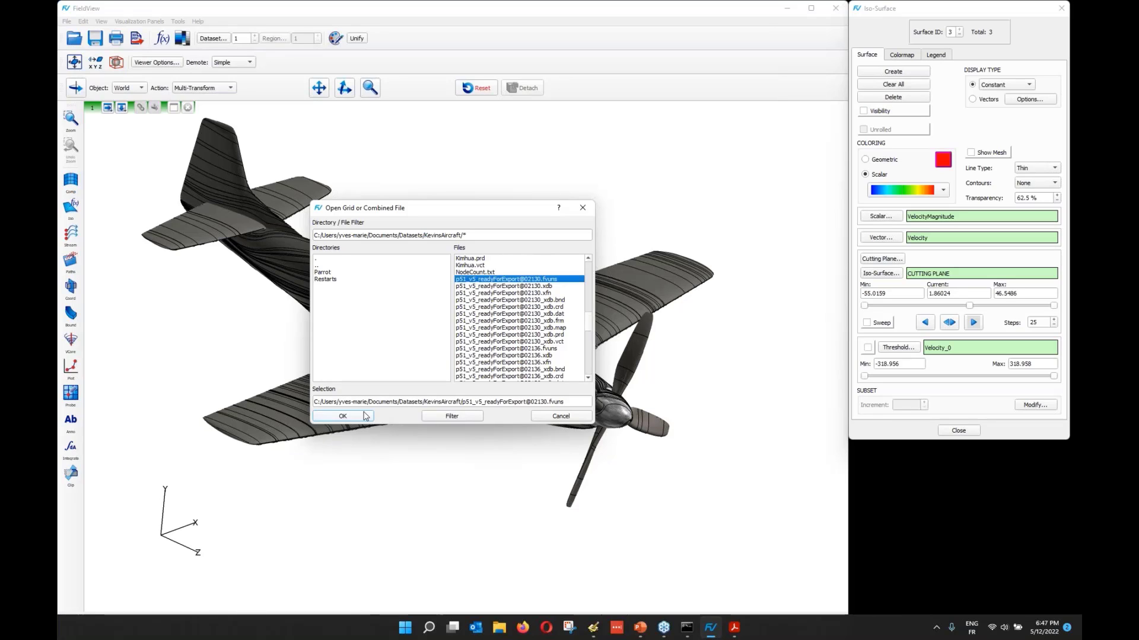
{"action": "key", "text": "ctrl+shift+Escape"}
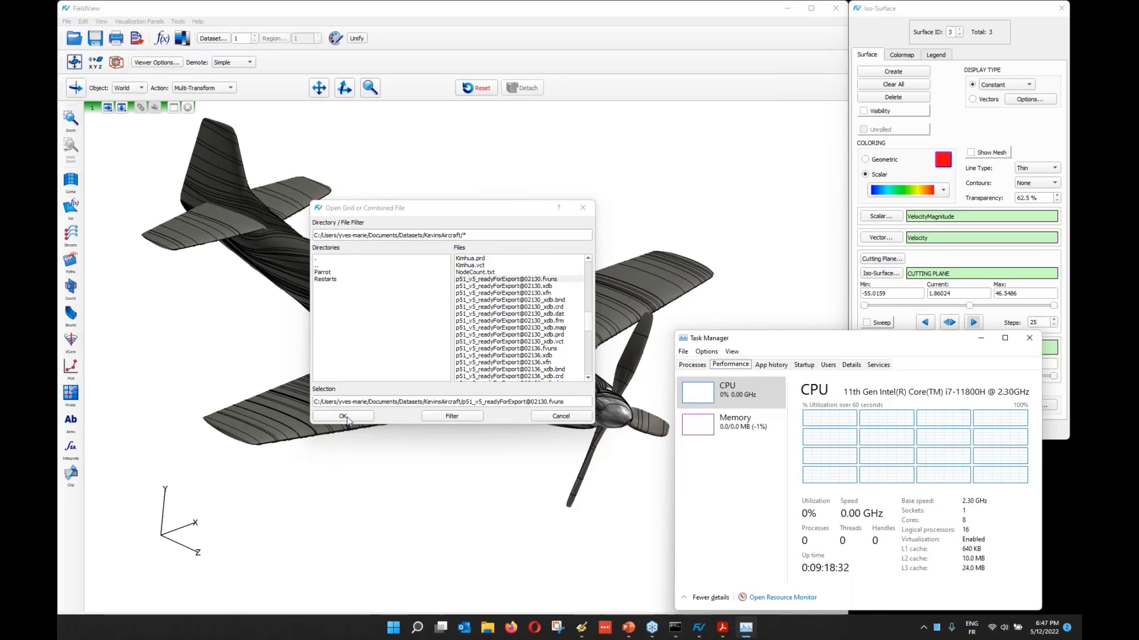
{"action": "left_click", "coordinate": [344, 417]}
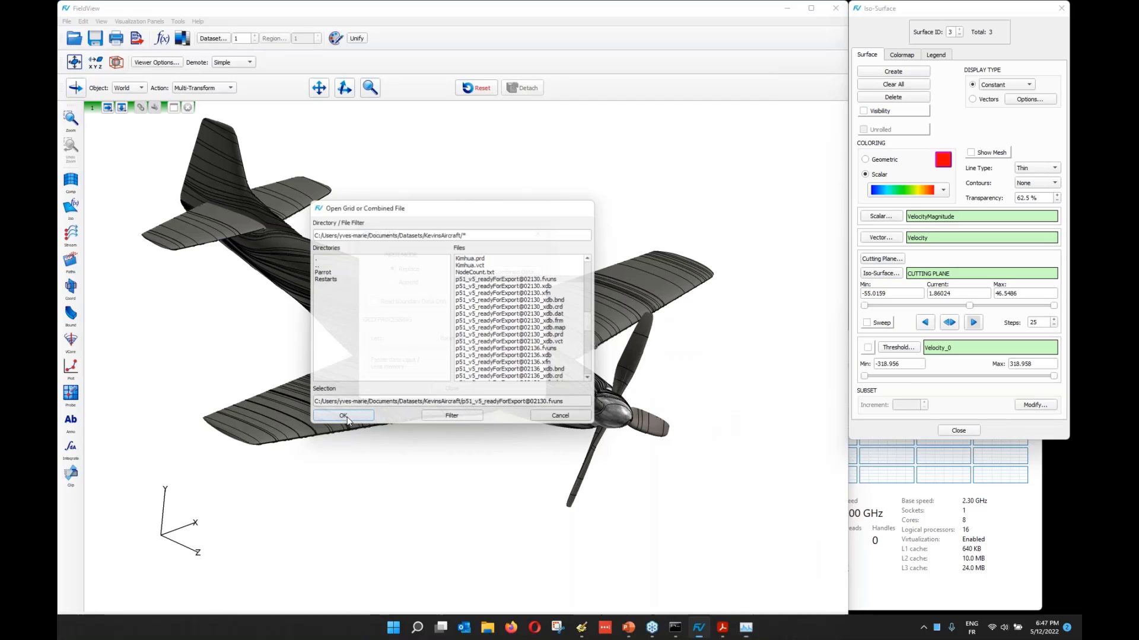
{"action": "left_click", "coordinate": [1011, 566]}
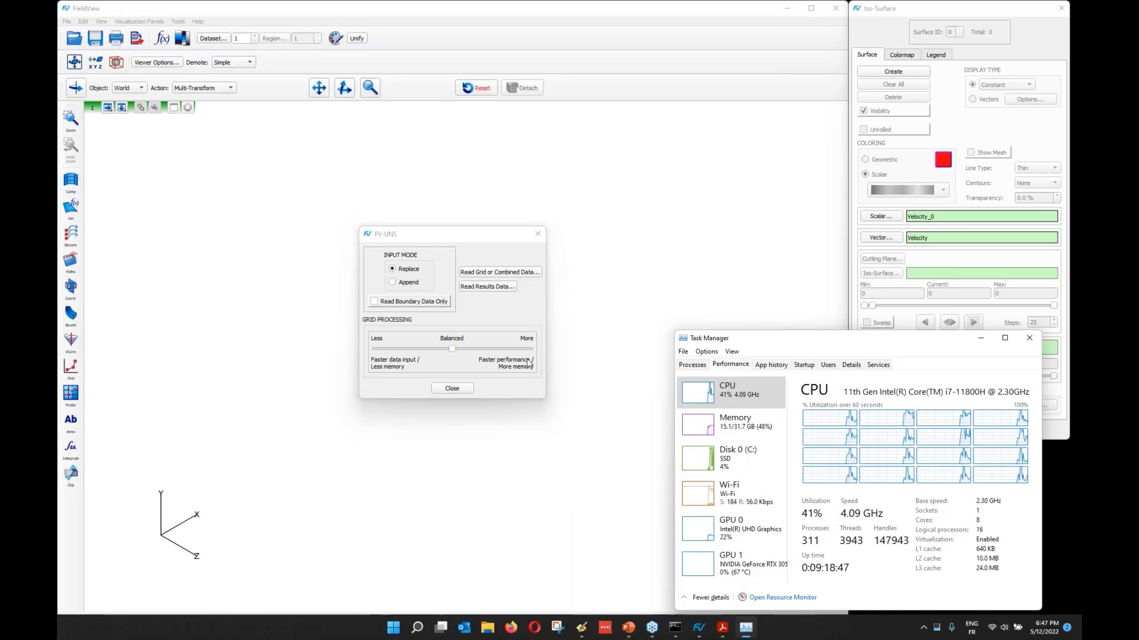
{"action": "left_click", "coordinate": [452, 388]}
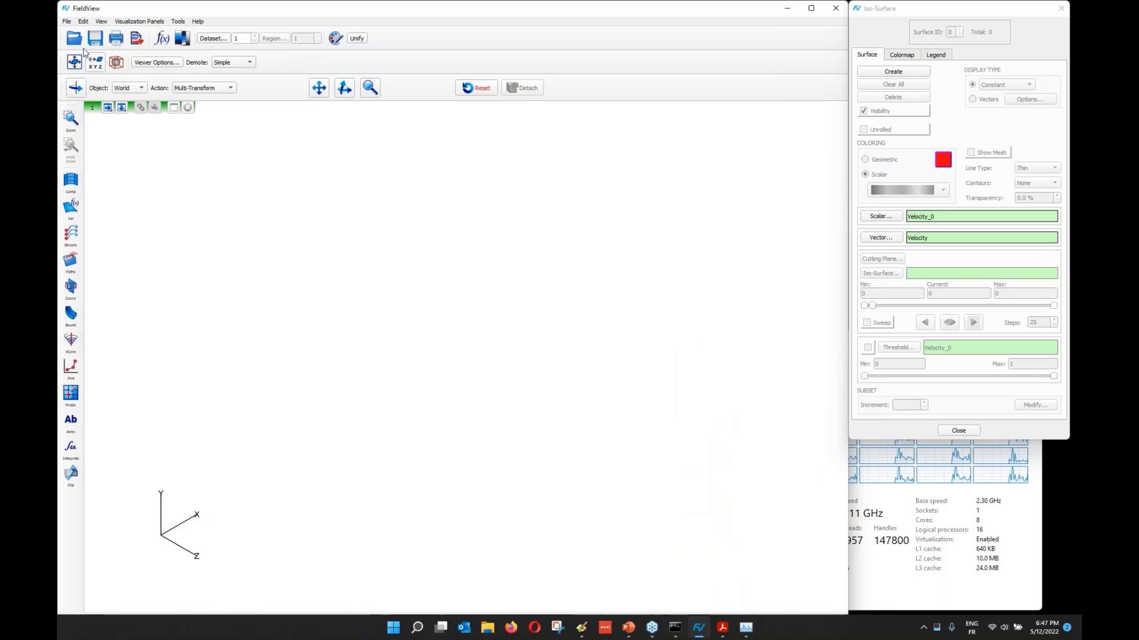
Step: Restore the Webinar.dat restart as Complete, No Data Read, check the CPU usage in Task Manager and close it
{"action": "left_click", "coordinate": [67, 21]}
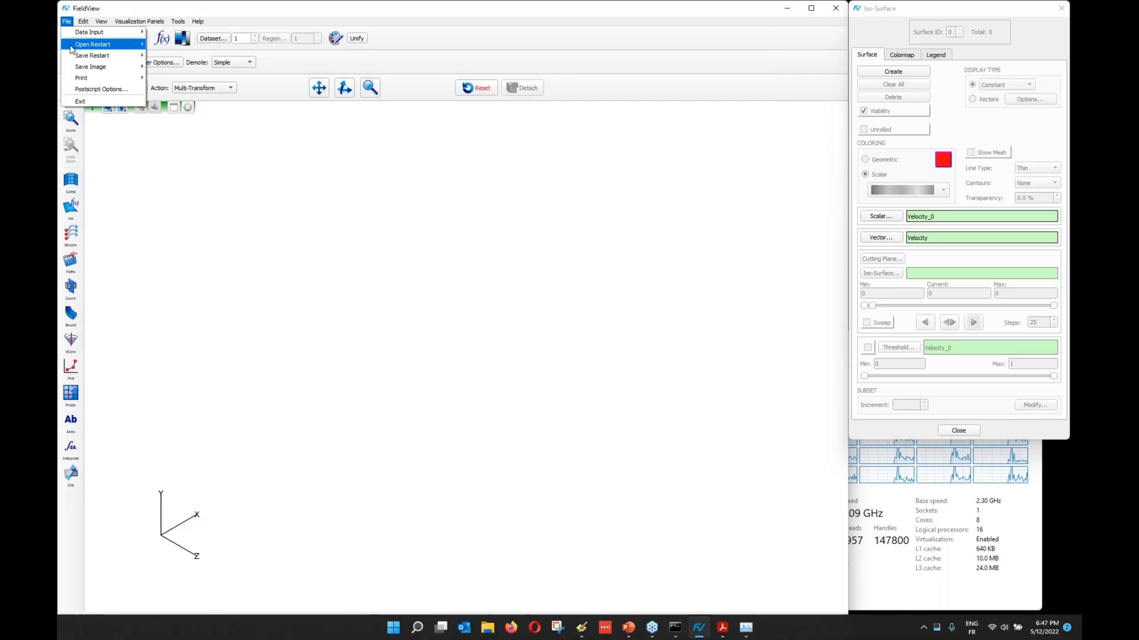
{"action": "mouse_move", "coordinate": [71, 49]}
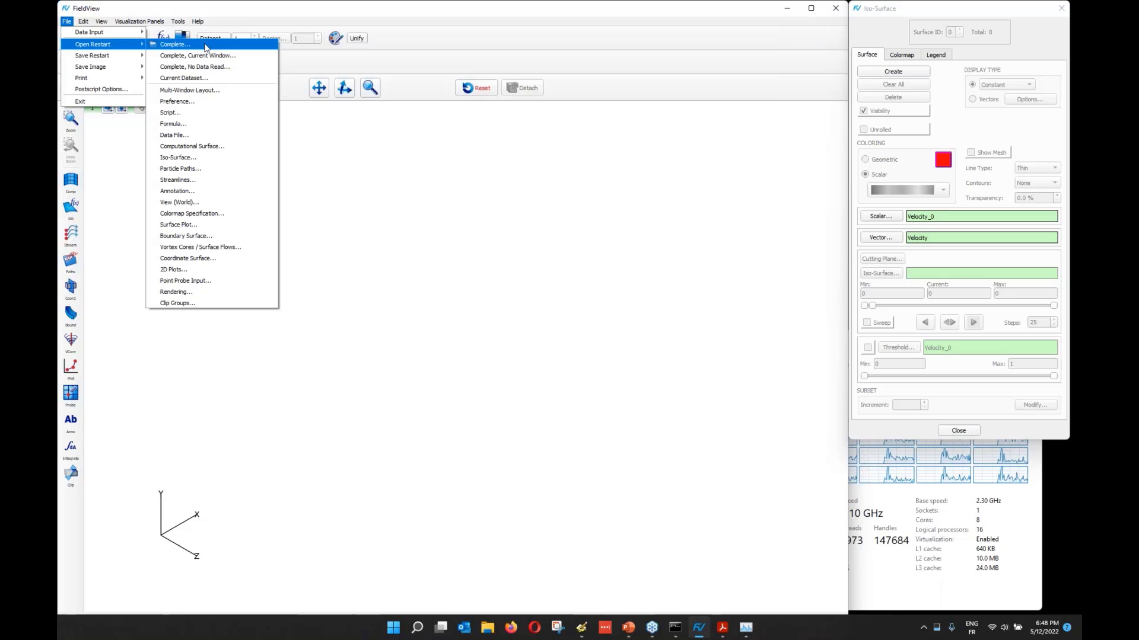
{"action": "left_click", "coordinate": [214, 70]}
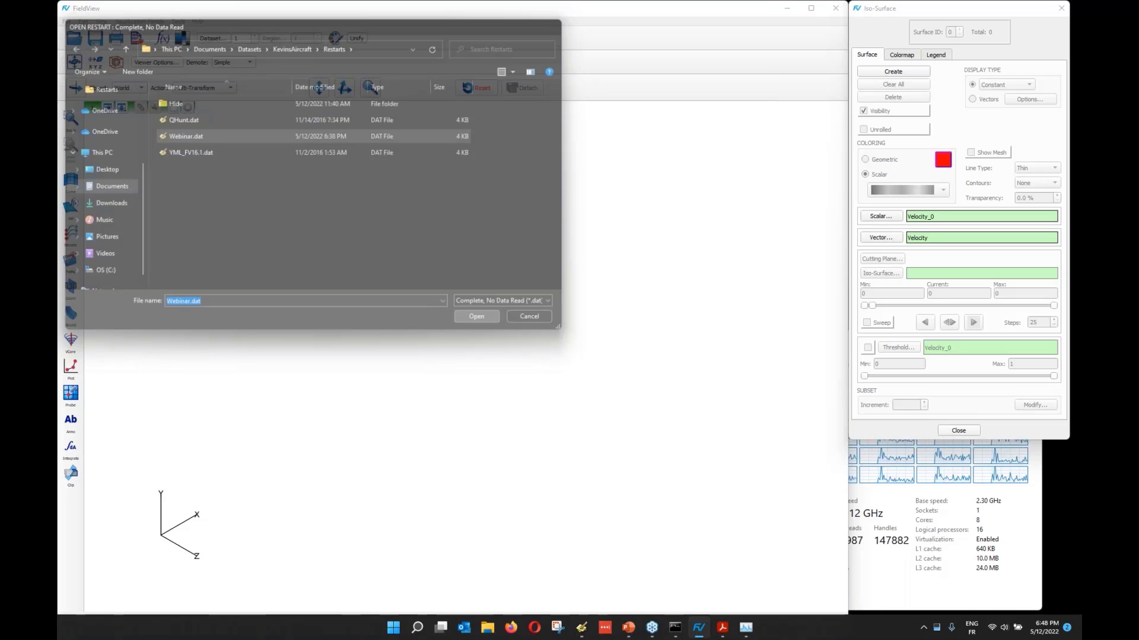
{"action": "left_click", "coordinate": [480, 319]}
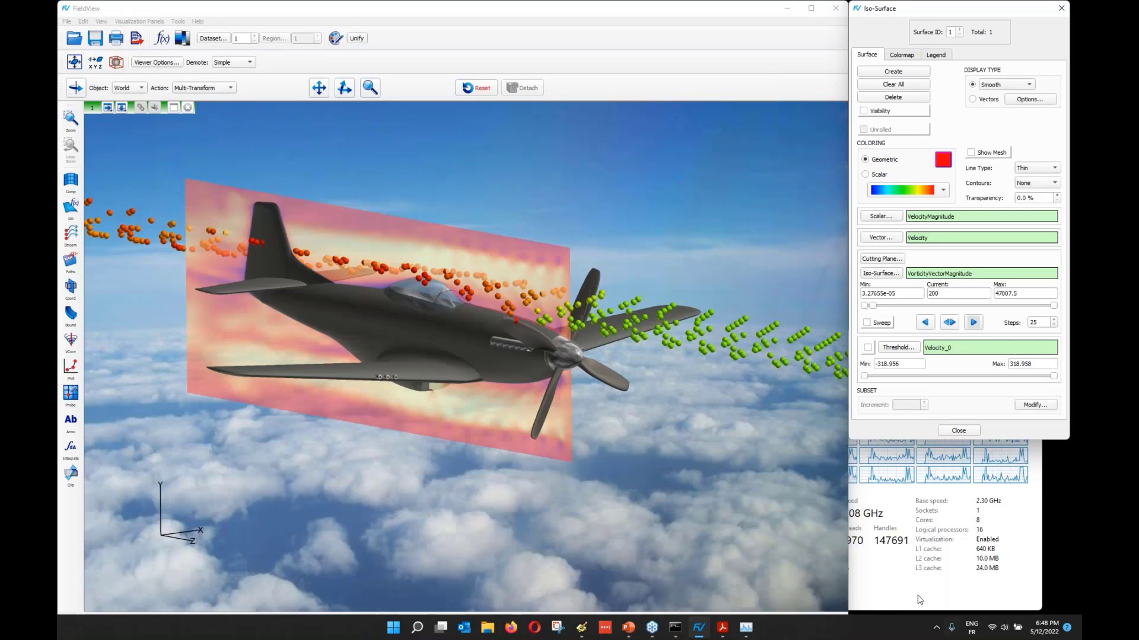
{"action": "left_click", "coordinate": [917, 599]}
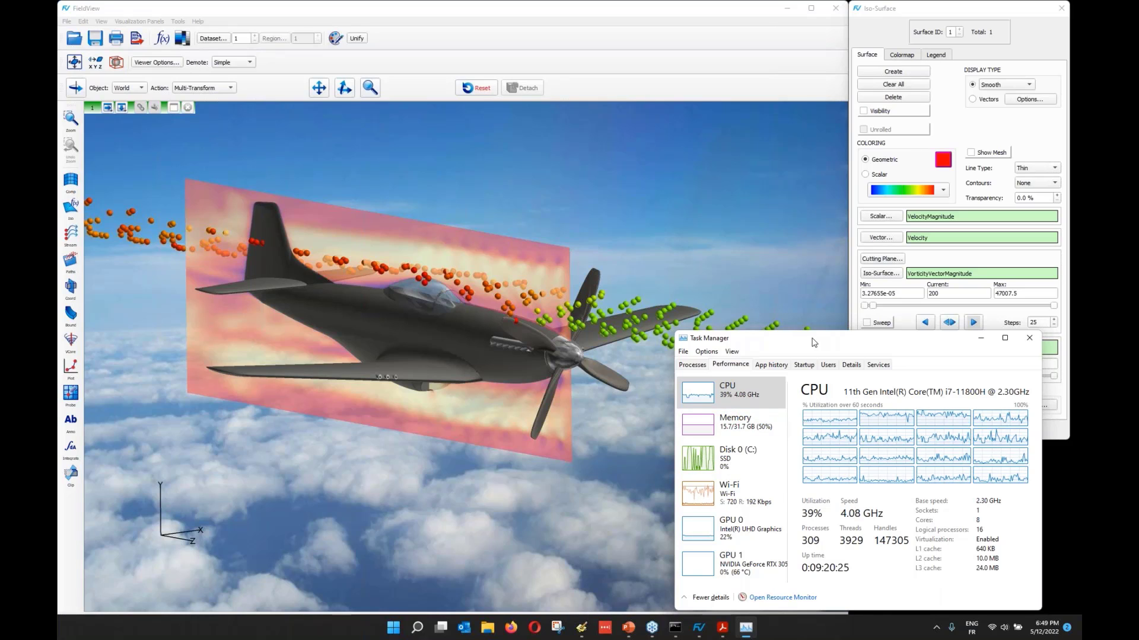
{"action": "left_click", "coordinate": [1030, 340]}
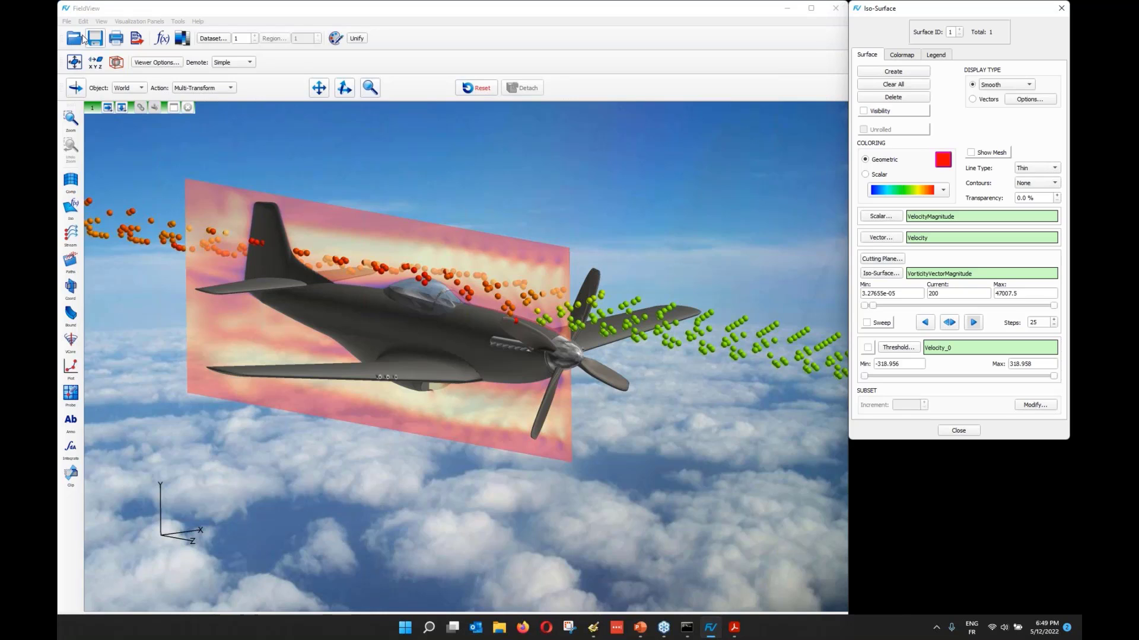
Step: Examine the server choices available for data input and leave without selecting one
{"action": "left_click", "coordinate": [67, 21]}
{"action": "mouse_move", "coordinate": [89, 32]}
{"action": "mouse_move", "coordinate": [240, 78]}
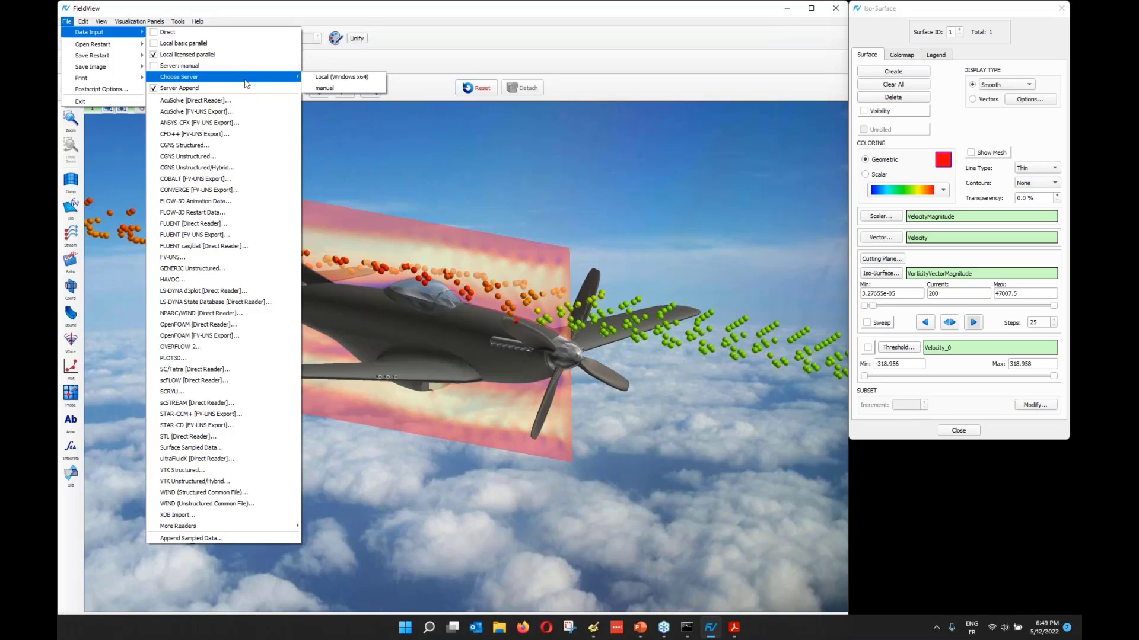
{"action": "left_click", "coordinate": [661, 180]}
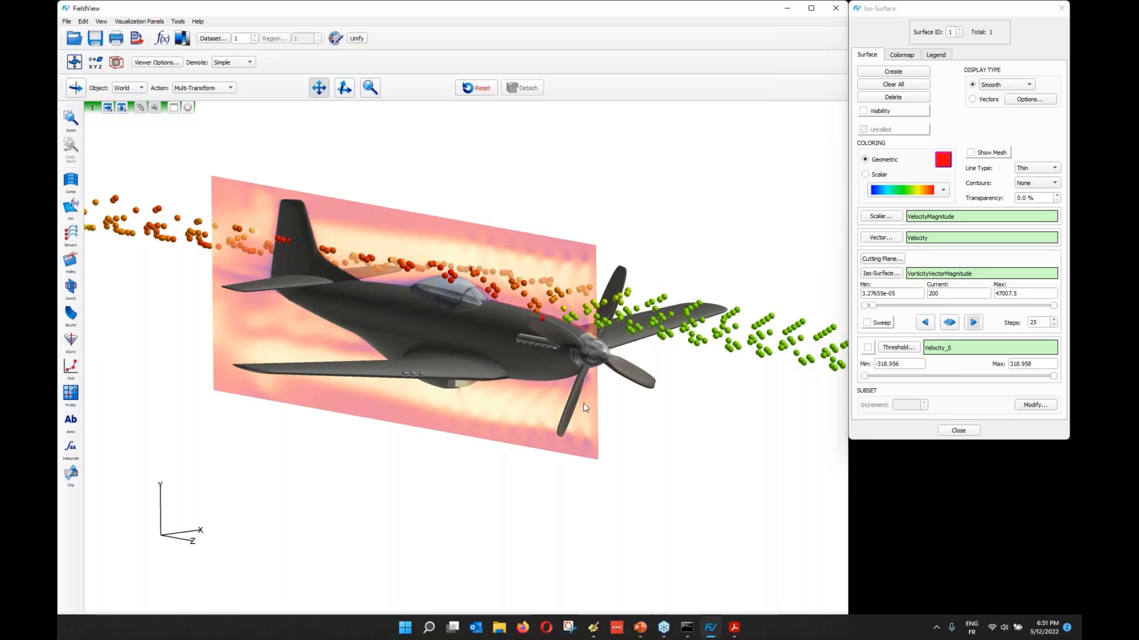
Step: Hide the streamline rake of spheres around the aircraft
{"action": "left_click_drag", "start_coordinate": [583, 403], "coordinate": [684, 172]}
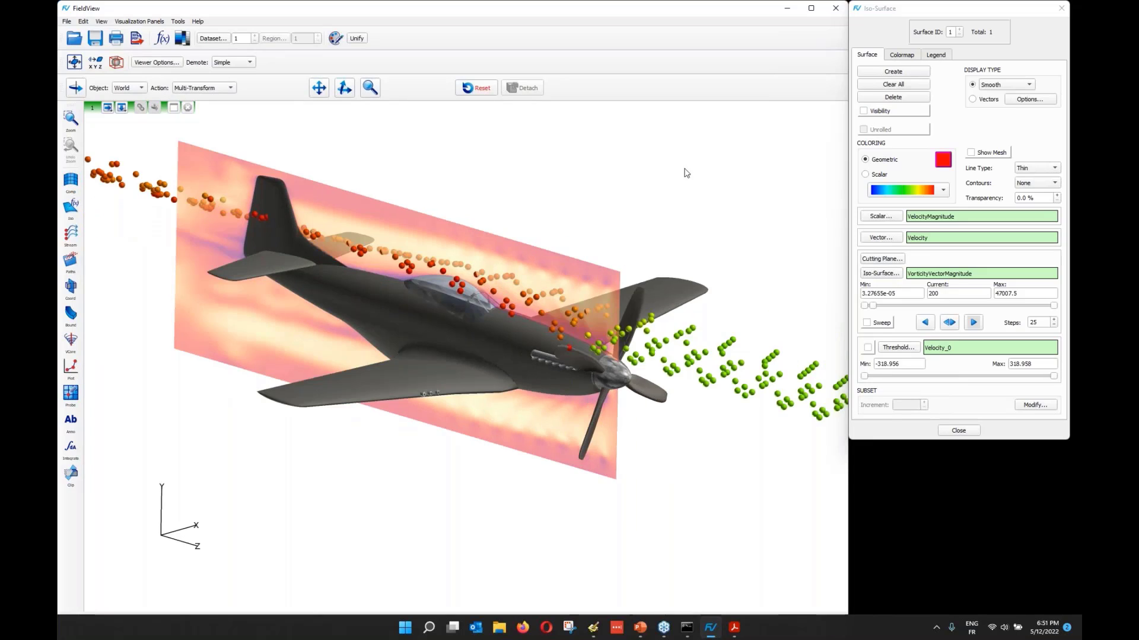
{"action": "left_click", "coordinate": [71, 235]}
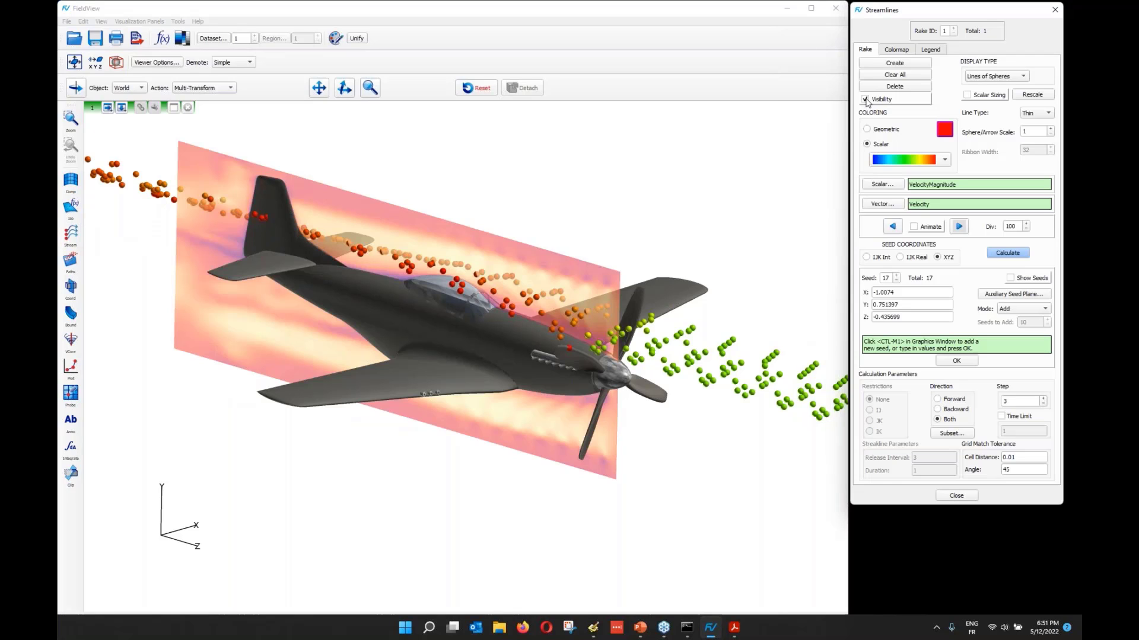
{"action": "left_click", "coordinate": [865, 99]}
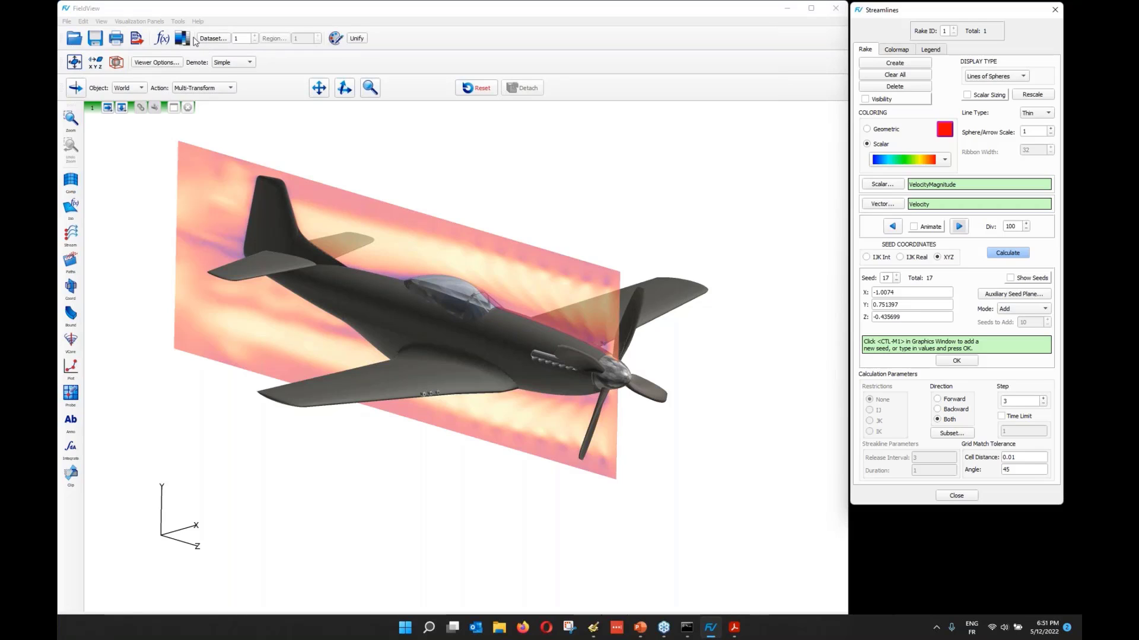
Step: Export VelocityMagnitude to a Viewer XDB file named Webinar with Maintain Thresholded Surfaces enabled, overwriting the existing file and its function list
{"action": "left_click", "coordinate": [177, 21]}
{"action": "left_click", "coordinate": [236, 61]}
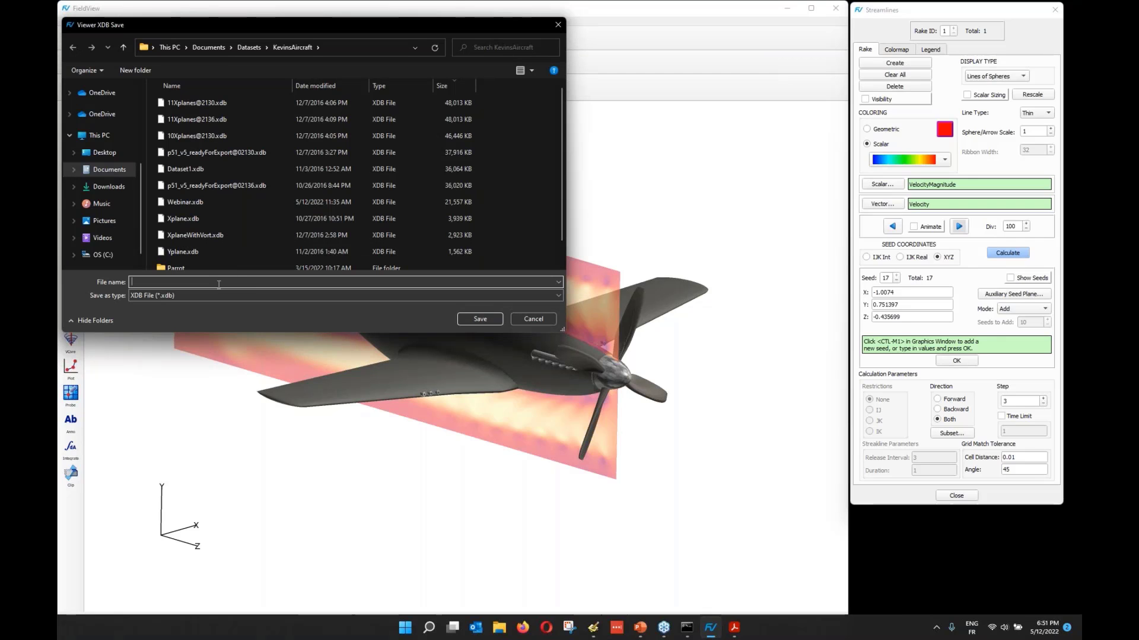
{"action": "type", "text": "Web"}
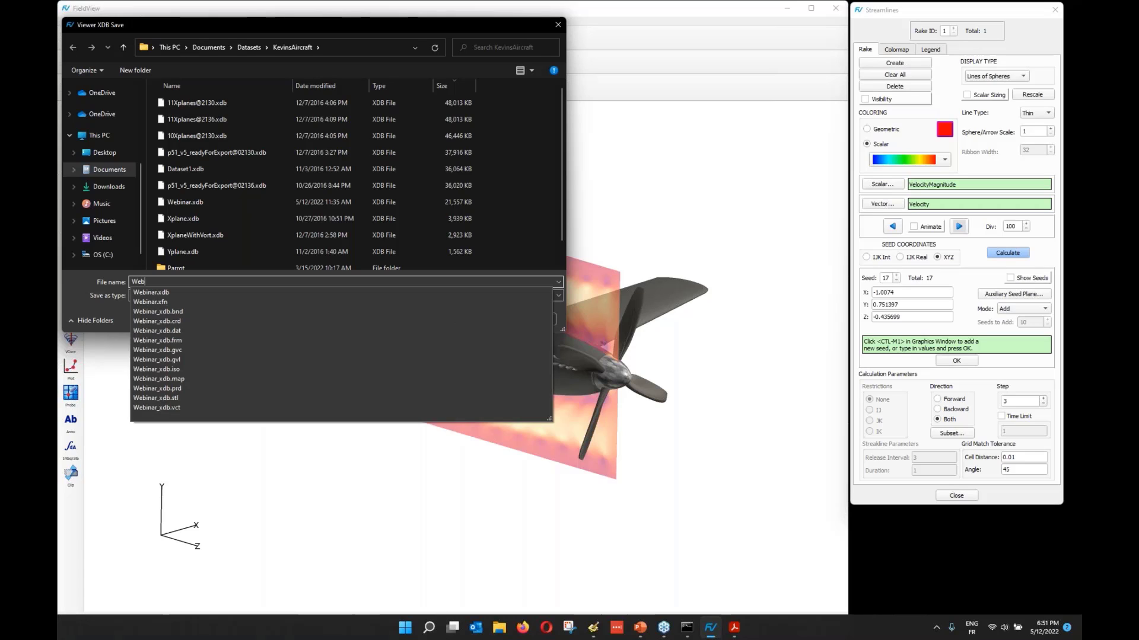
{"action": "type", "text": "inar"}
{"action": "key", "text": "Return"}
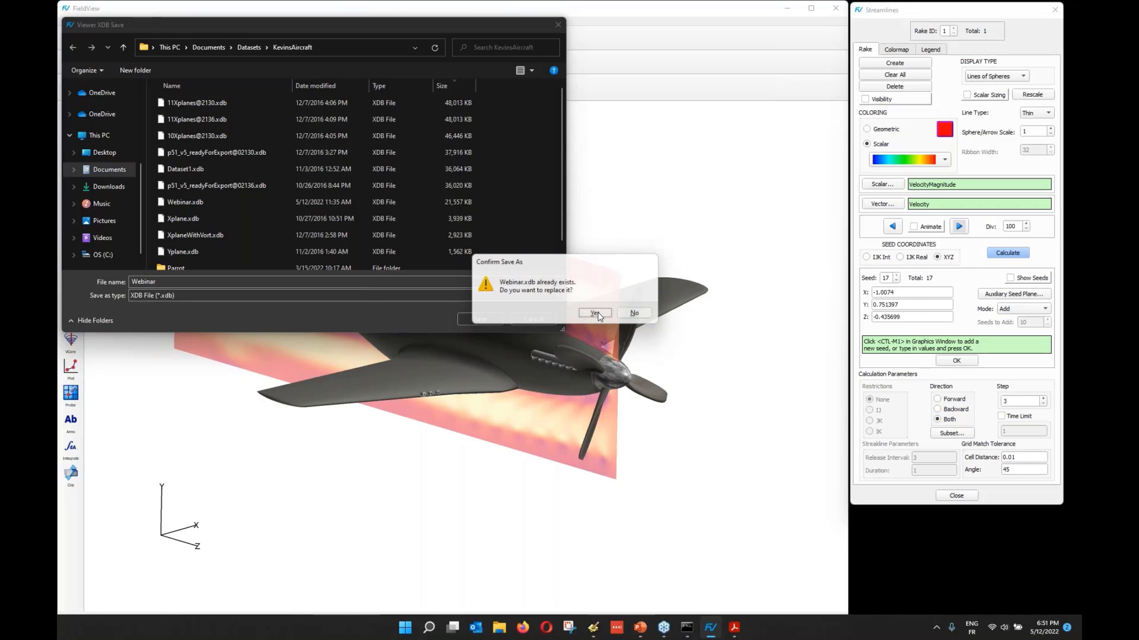
{"action": "left_click", "coordinate": [594, 313]}
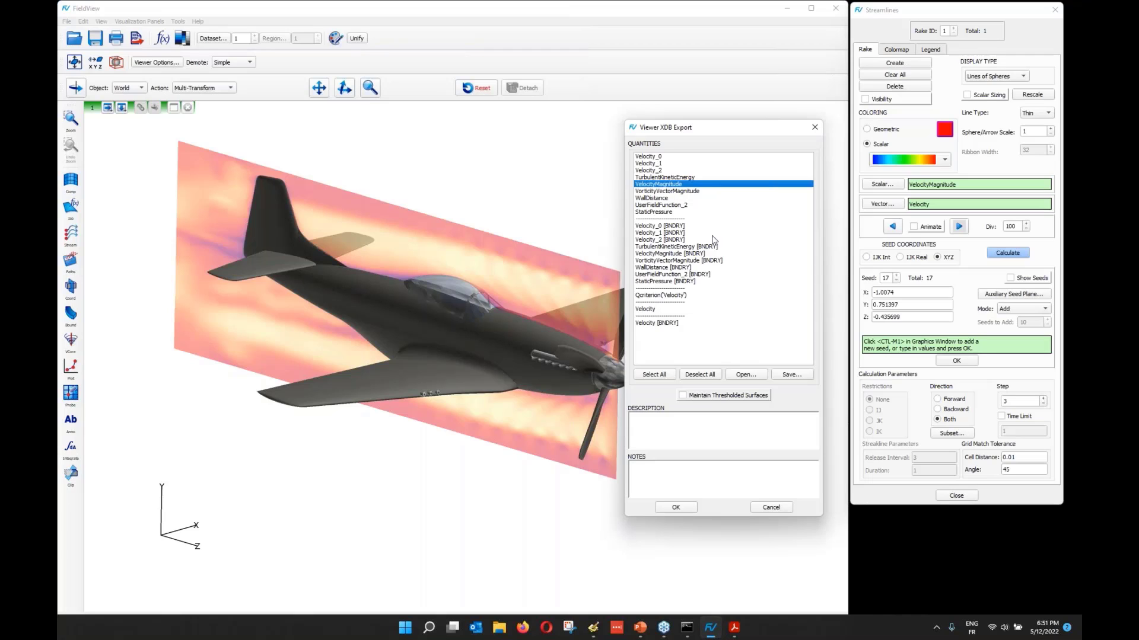
{"action": "left_click", "coordinate": [683, 395]}
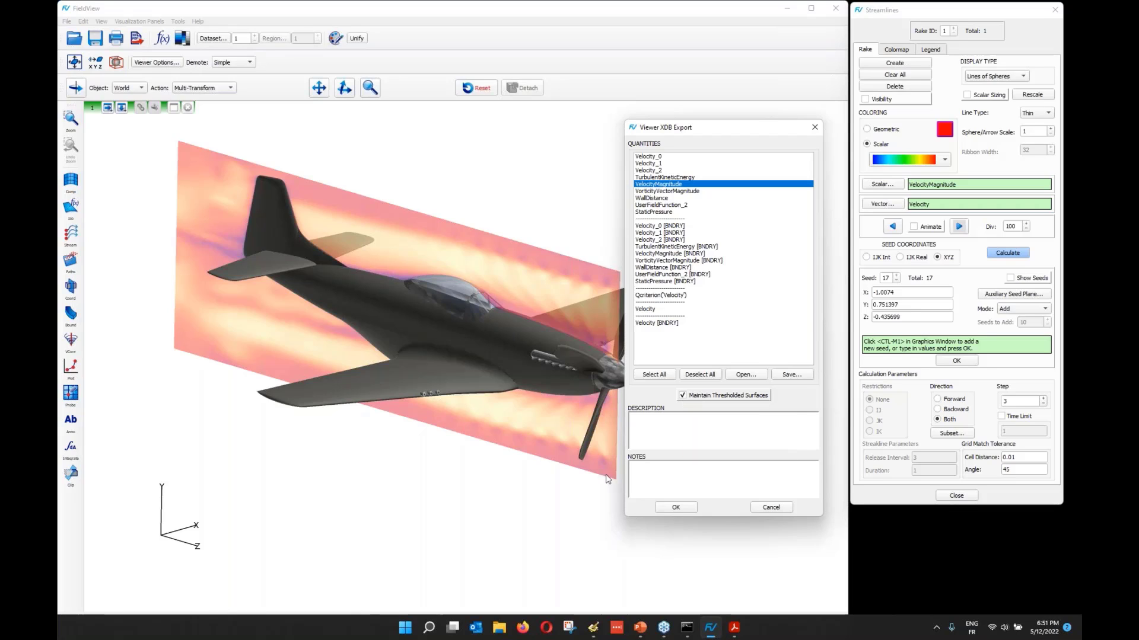
{"action": "left_click", "coordinate": [674, 508]}
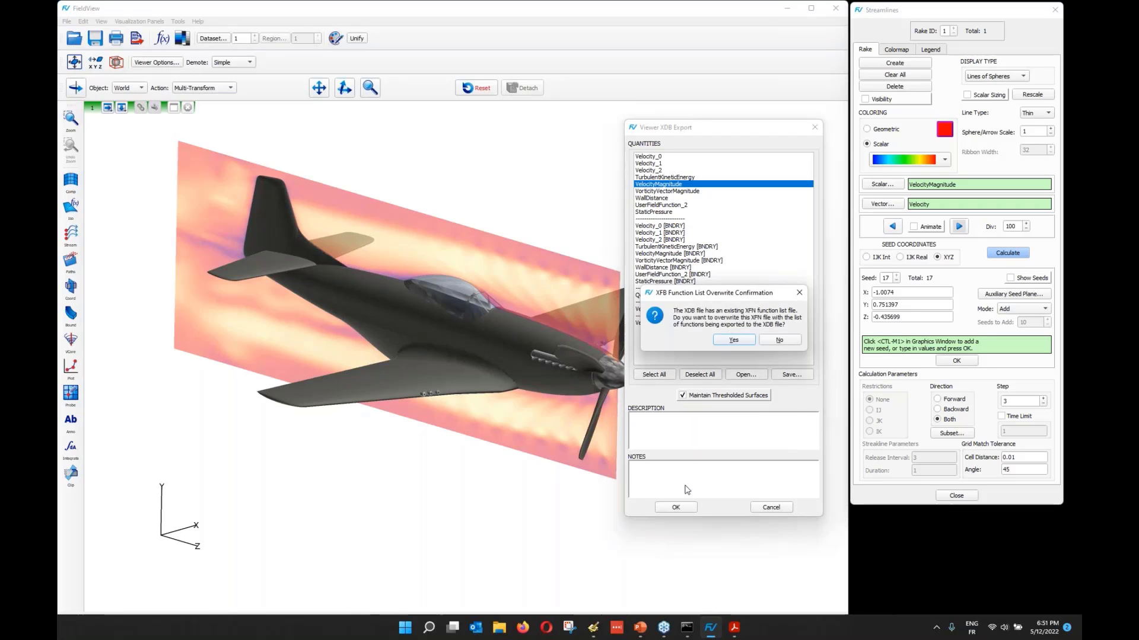
{"action": "left_click", "coordinate": [740, 341]}
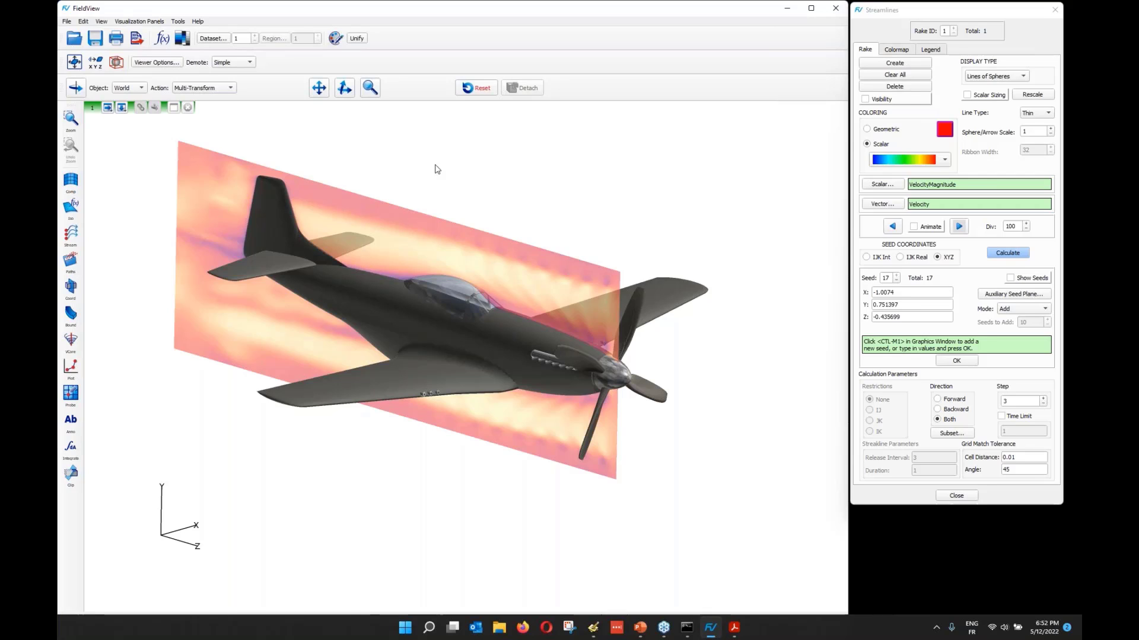
Step: Add an empty graphics window below the aircraft view
{"action": "left_click", "coordinate": [121, 107]}
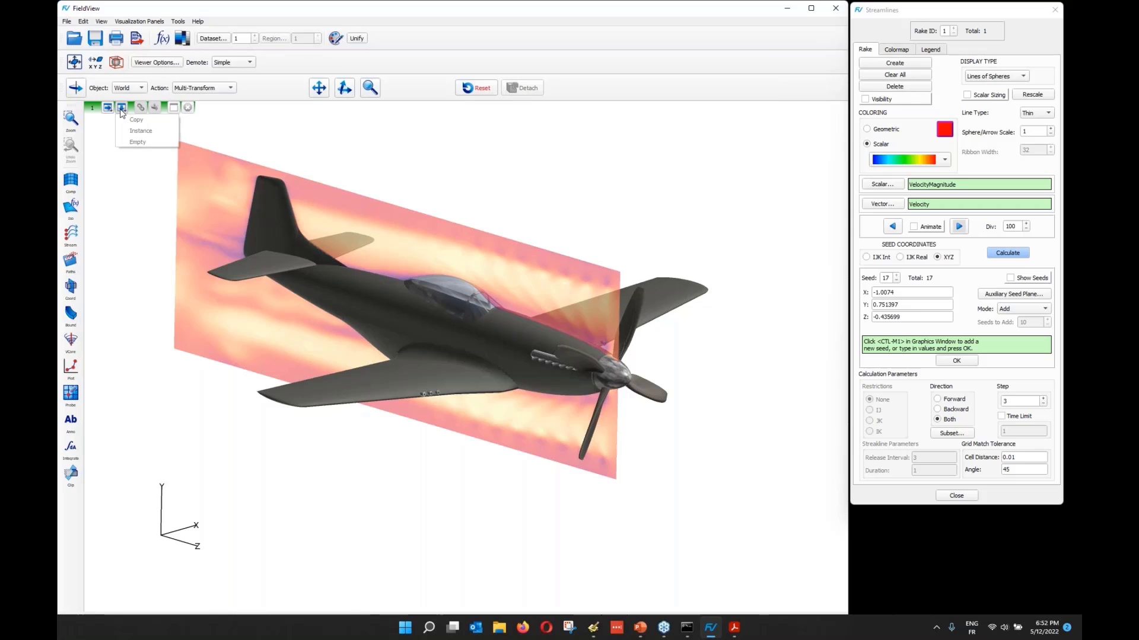
{"action": "left_click", "coordinate": [136, 142]}
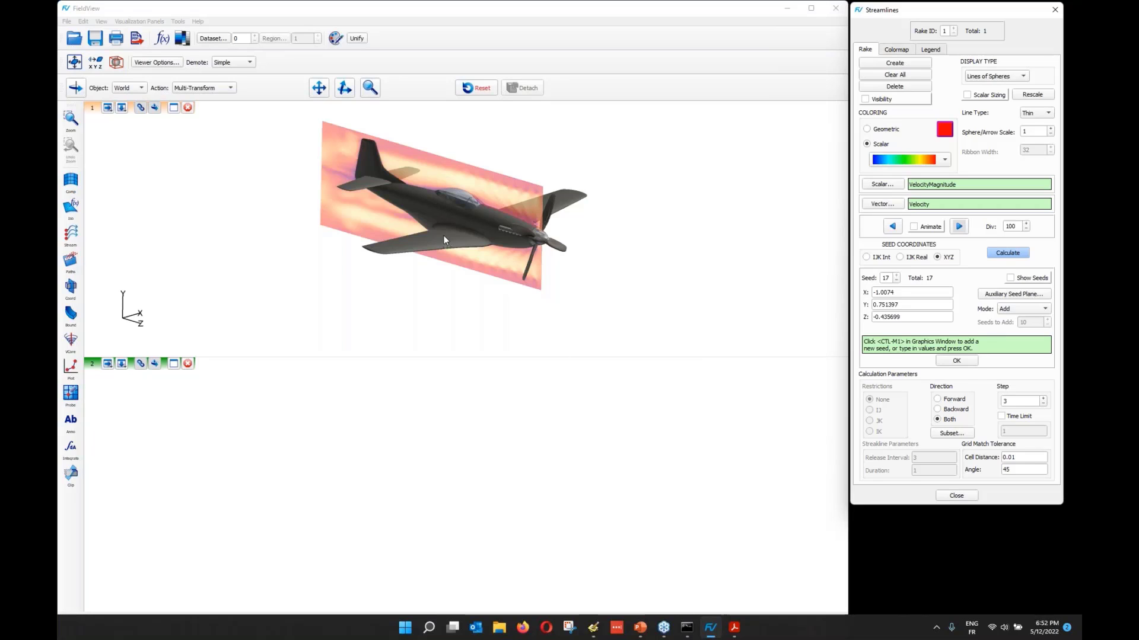
{"action": "left_click", "coordinate": [475, 244]}
{"action": "left_click_drag", "start_coordinate": [475, 244], "coordinate": [480, 256]}
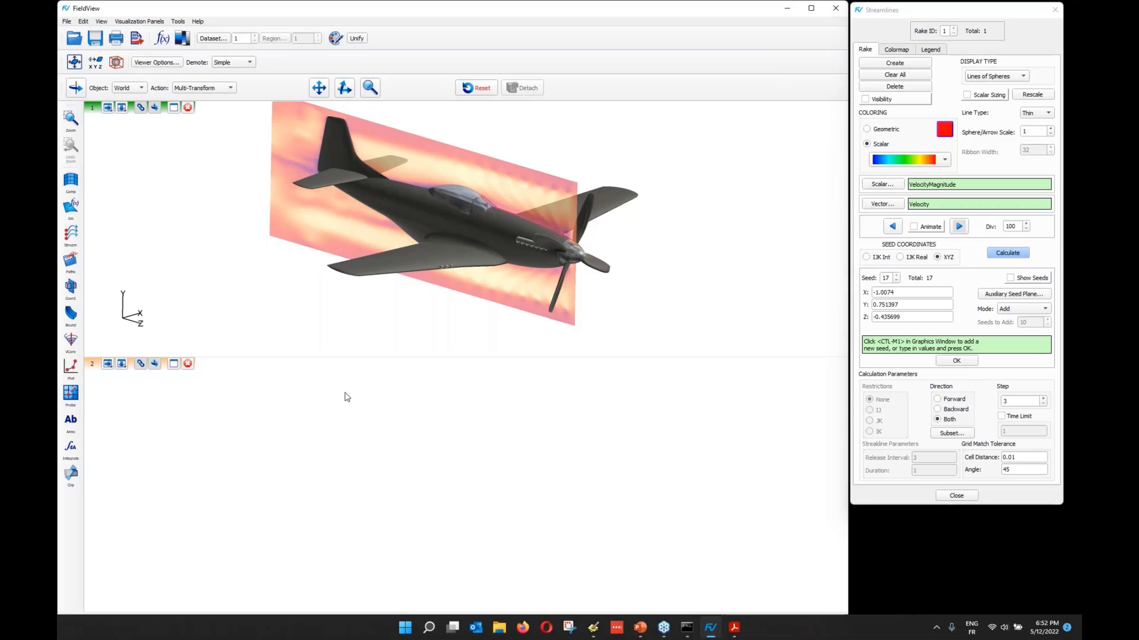
Step: Import Webinar.xdb from the KevinsAircraft folder into the empty second window in Replace mode, keeping all functions selected
{"action": "left_click", "coordinate": [347, 397]}
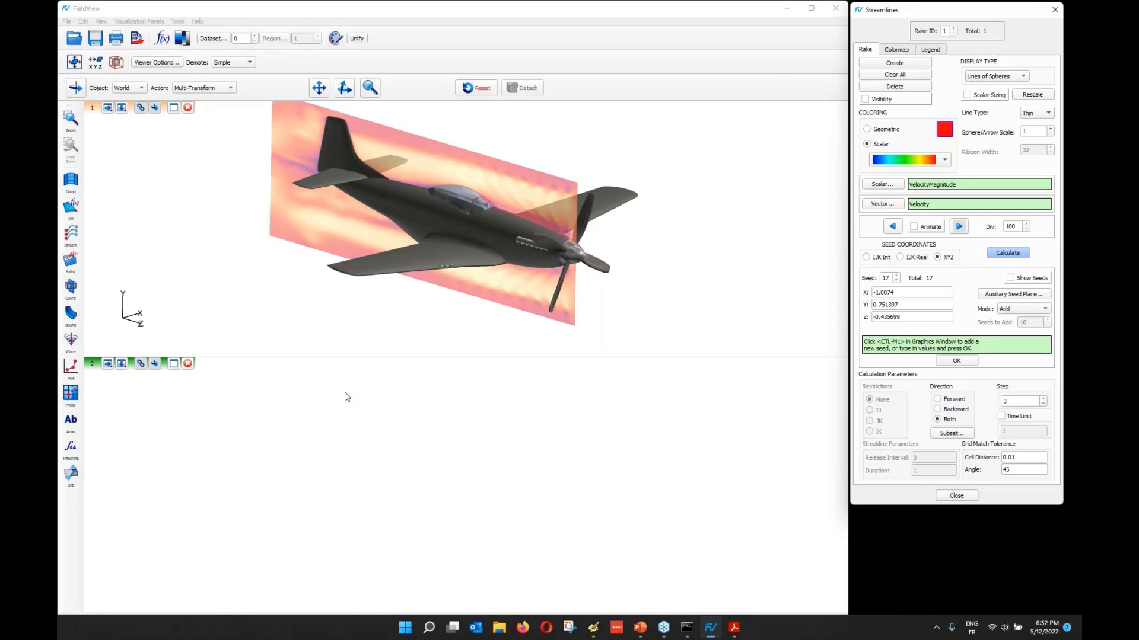
{"action": "left_click", "coordinate": [66, 22]}
{"action": "mouse_move", "coordinate": [73, 34]}
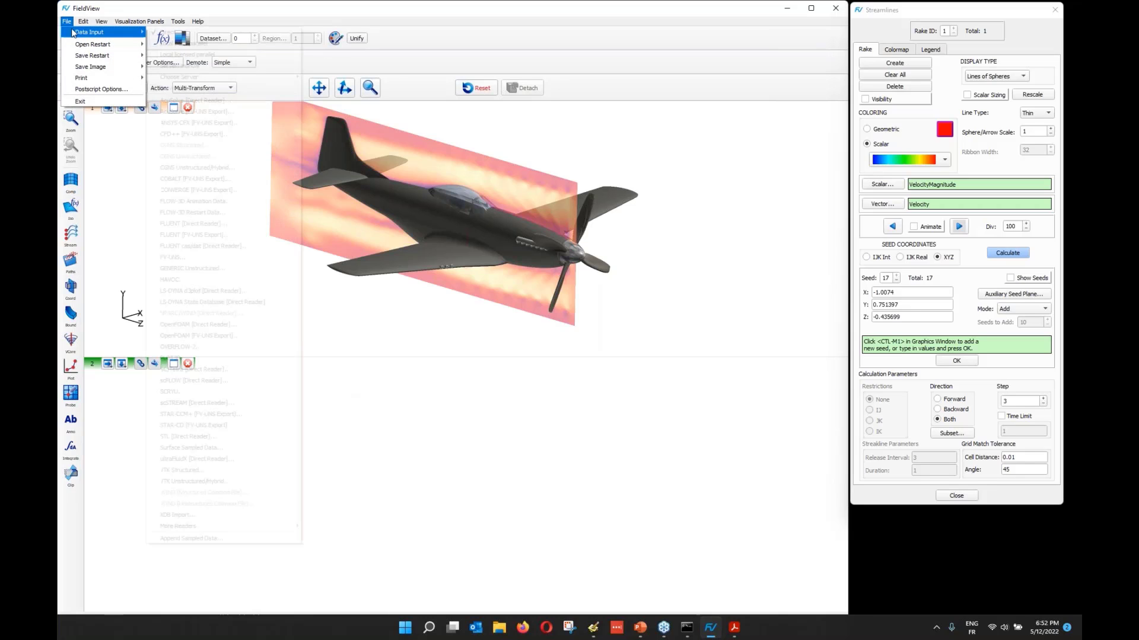
{"action": "left_click", "coordinate": [205, 519]}
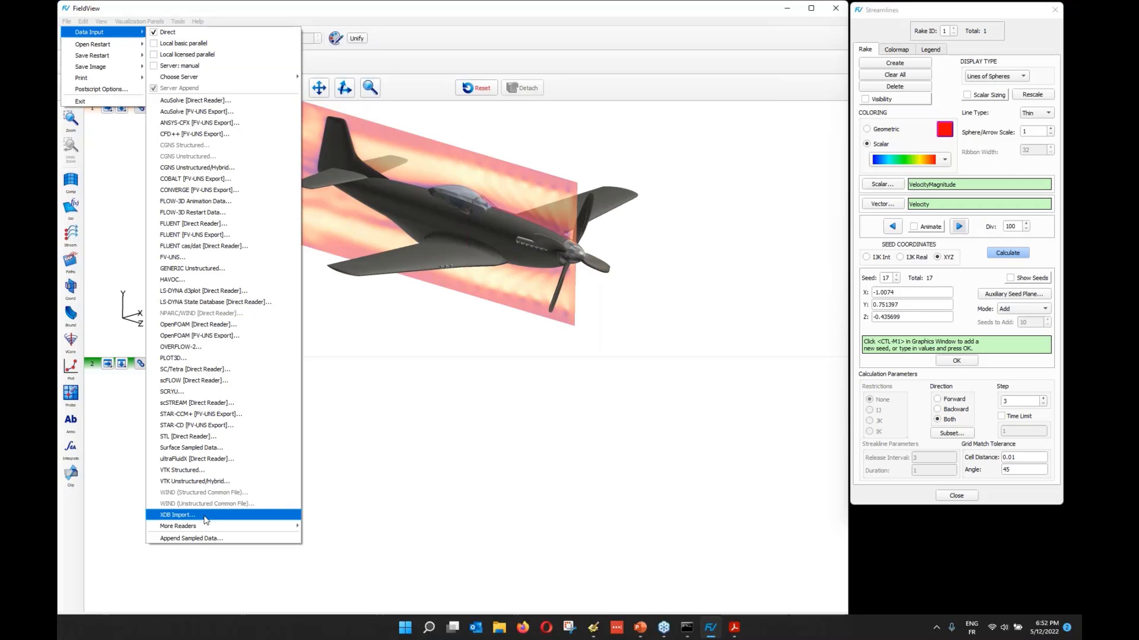
{"action": "left_click", "coordinate": [514, 283]}
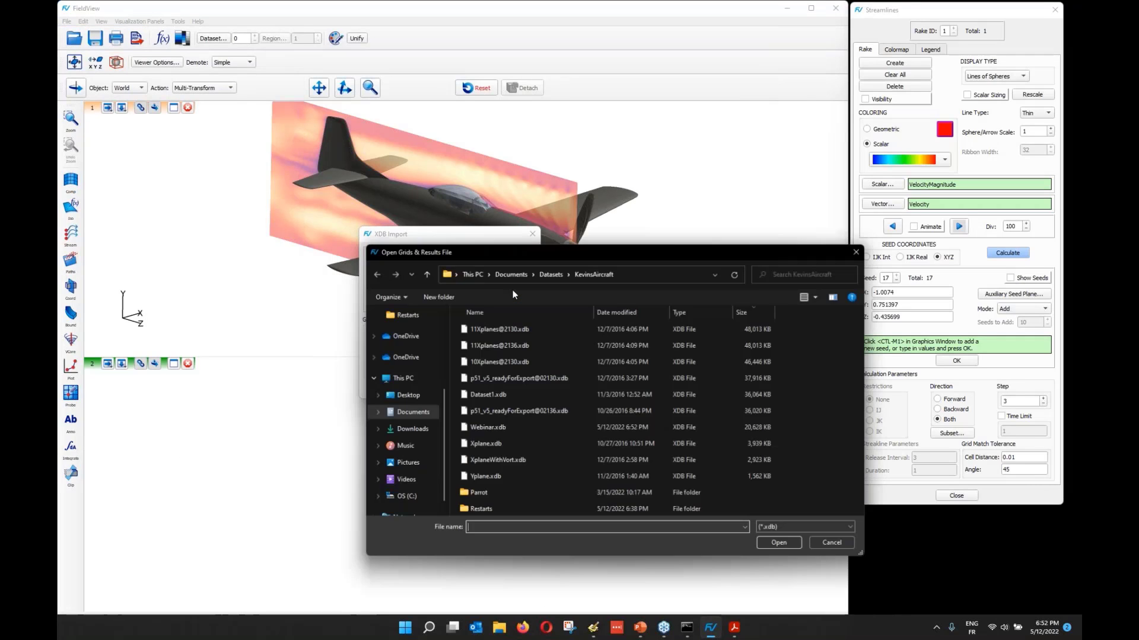
{"action": "left_click", "coordinate": [623, 312]}
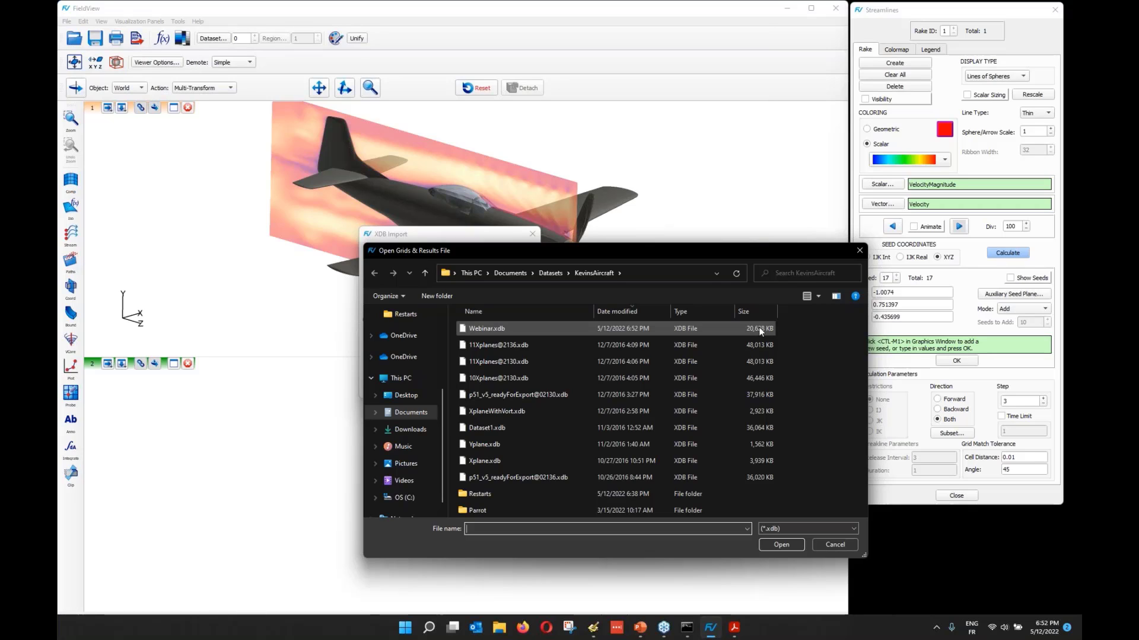
{"action": "left_click", "coordinate": [493, 329]}
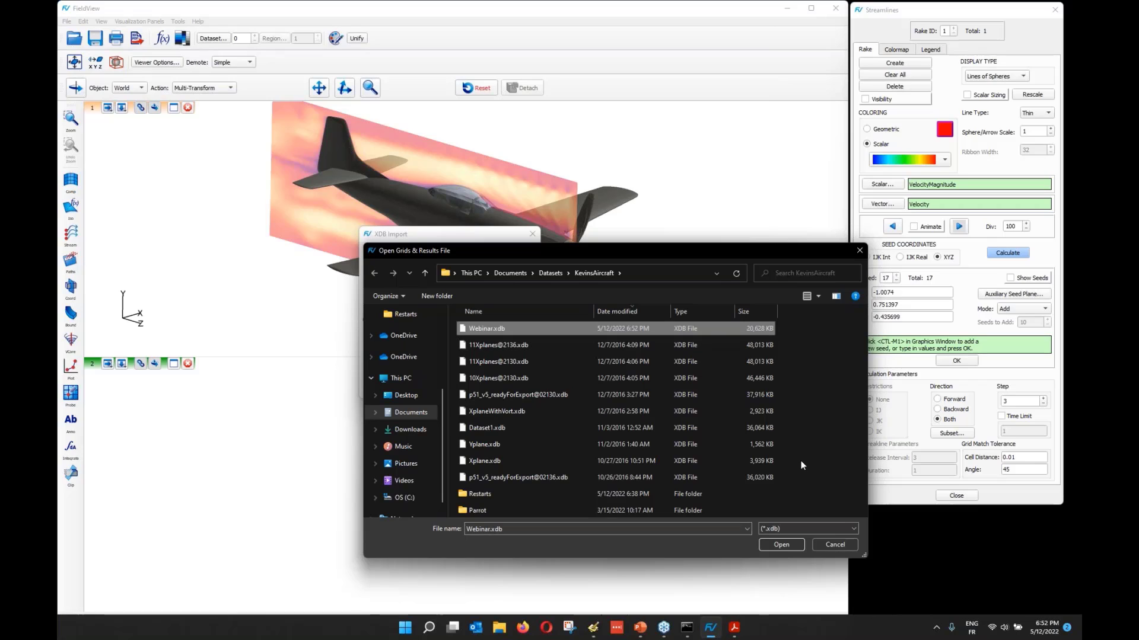
{"action": "left_click", "coordinate": [785, 544]}
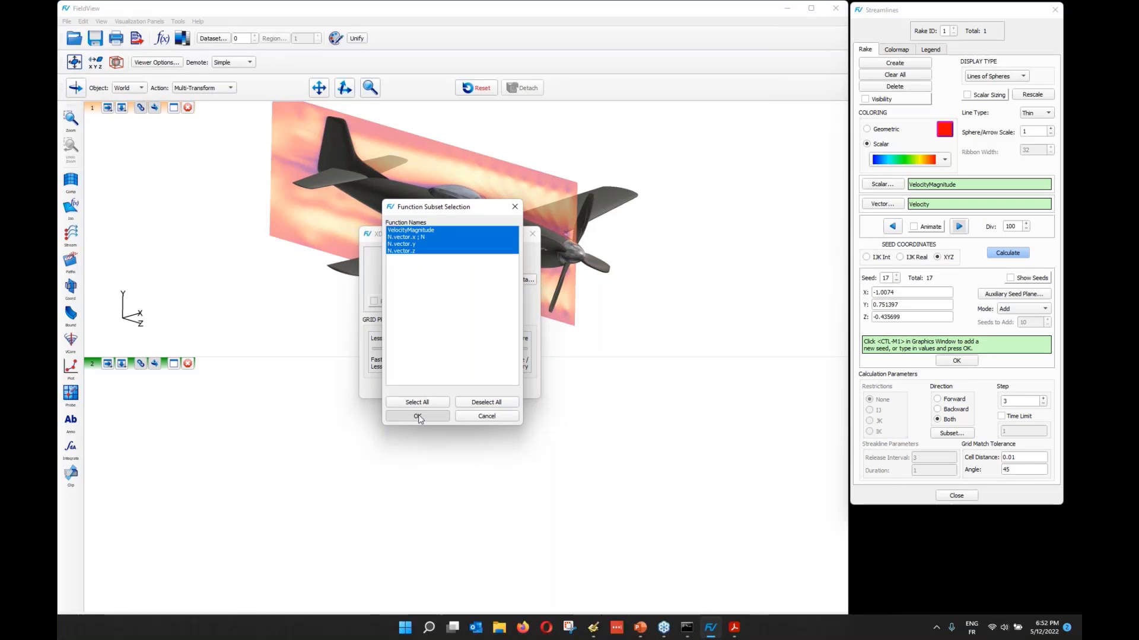
{"action": "left_click", "coordinate": [418, 414]}
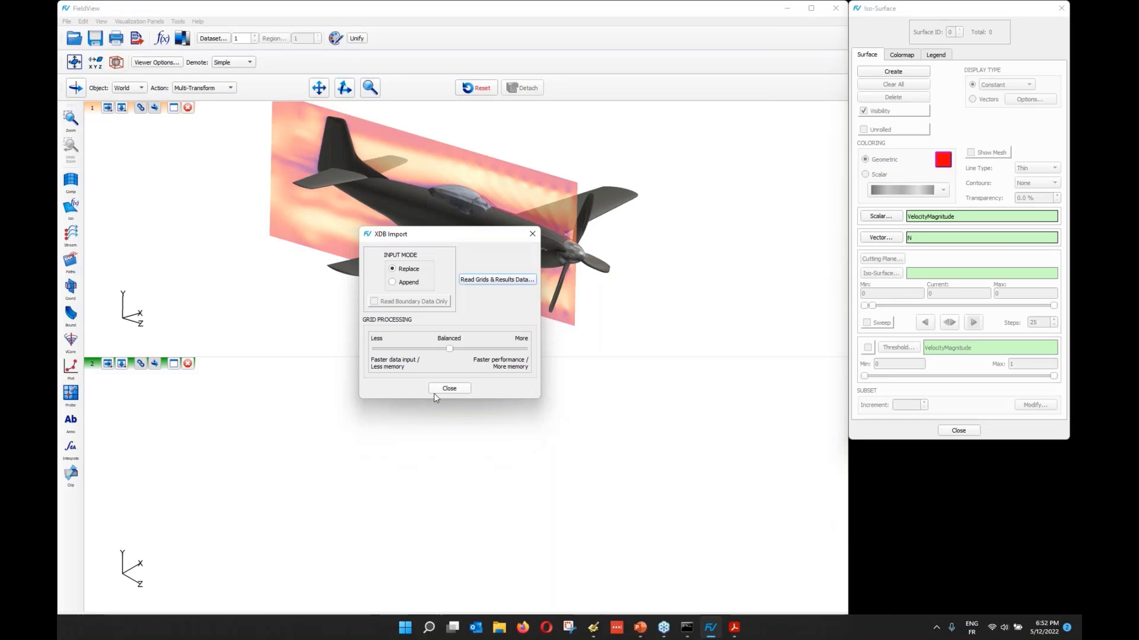
{"action": "left_click", "coordinate": [439, 392]}
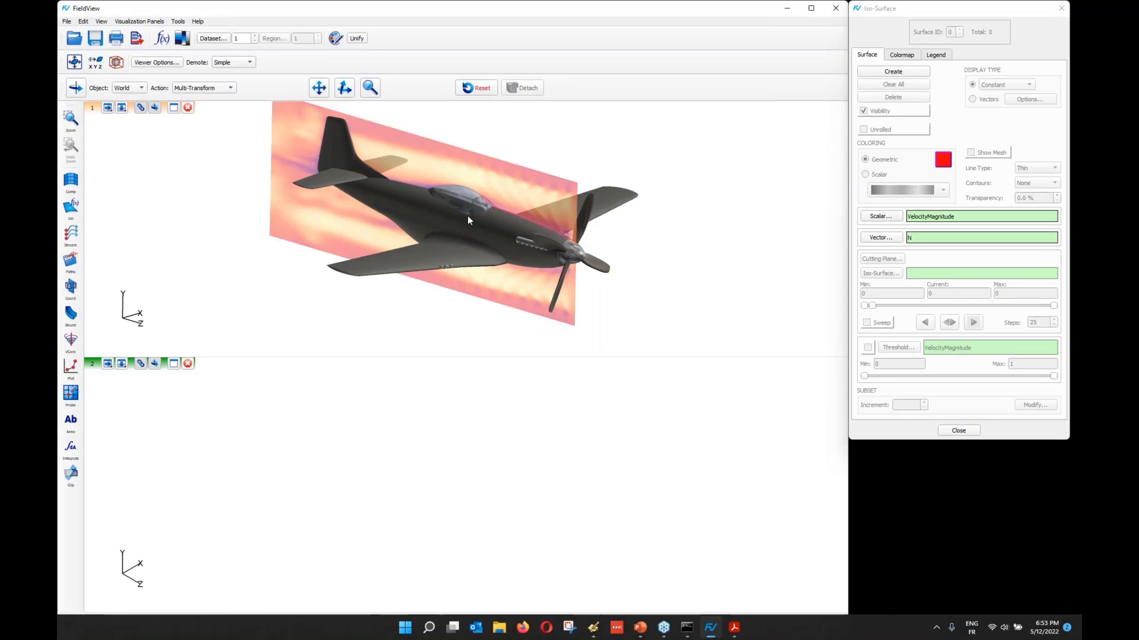
Step: Create a boundary surface from the five Bound Surf entries in the second window, with Smooth display and light gray geometric coloring
{"action": "left_click", "coordinate": [70, 321]}
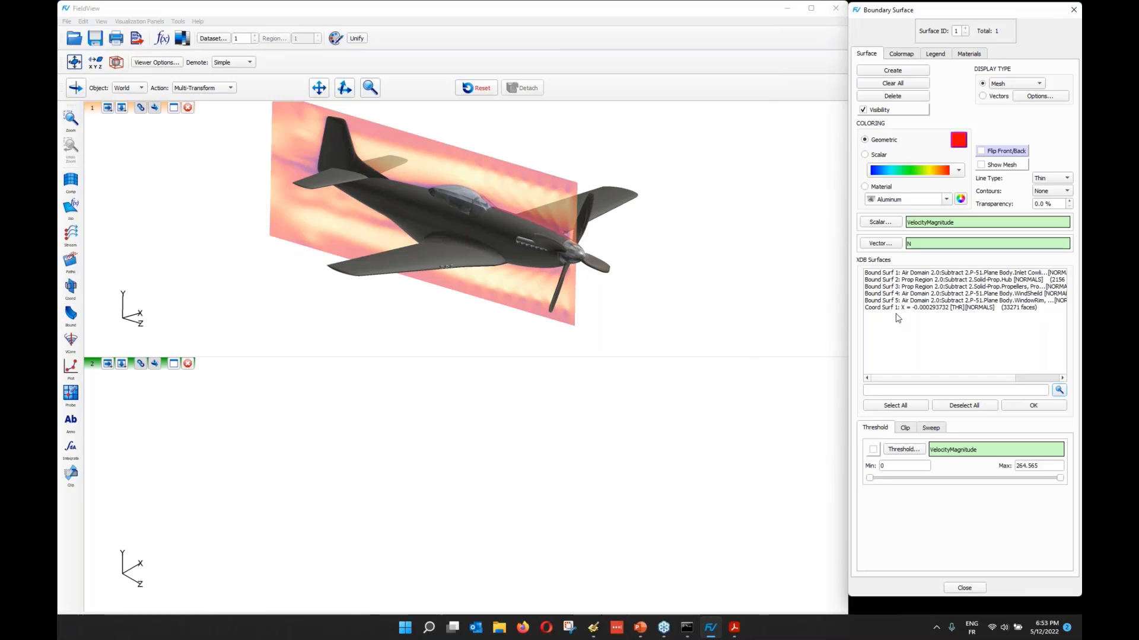
{"action": "left_click_drag", "start_coordinate": [897, 301], "coordinate": [901, 274]}
{"action": "left_click", "coordinate": [1003, 84]}
{"action": "left_click", "coordinate": [1003, 102]}
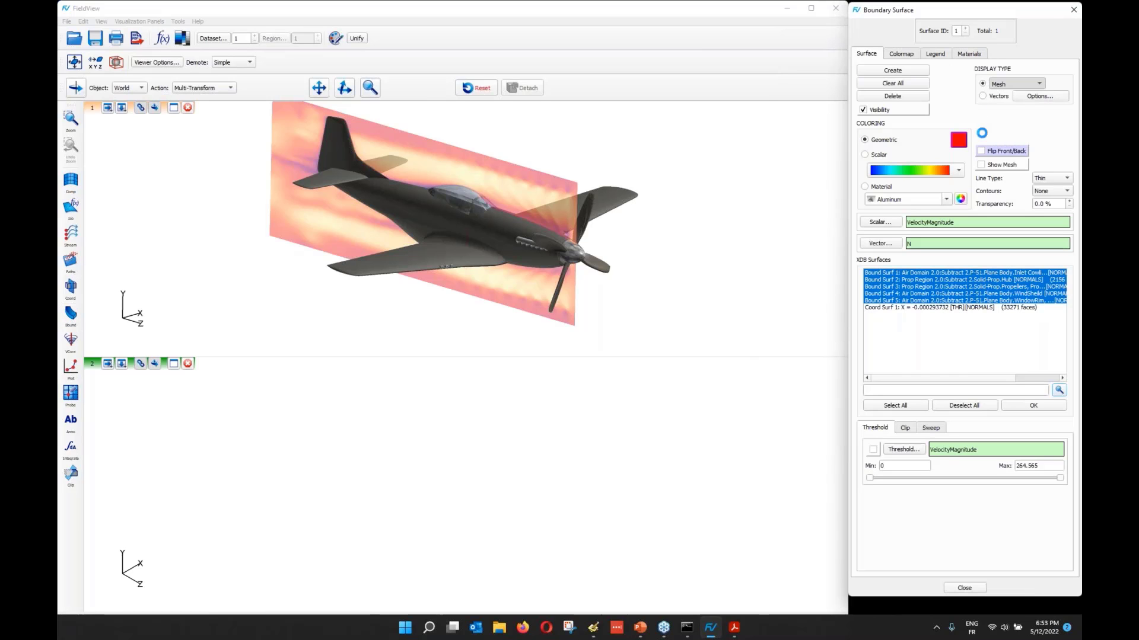
{"action": "left_click", "coordinate": [958, 140]}
{"action": "left_click", "coordinate": [920, 295]}
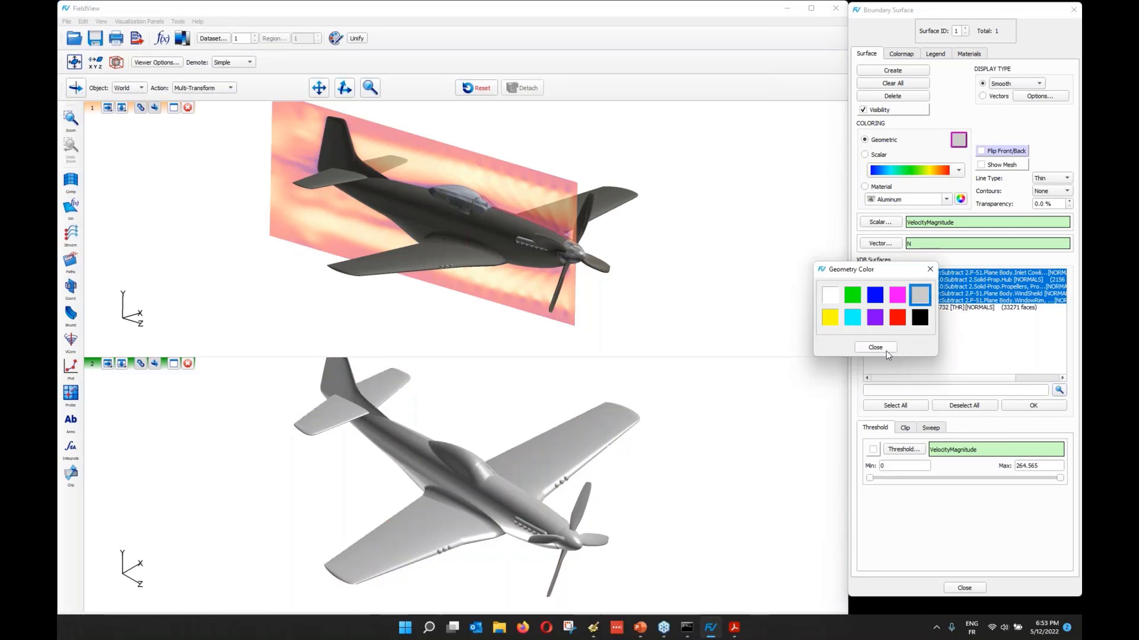
{"action": "left_click", "coordinate": [875, 347]}
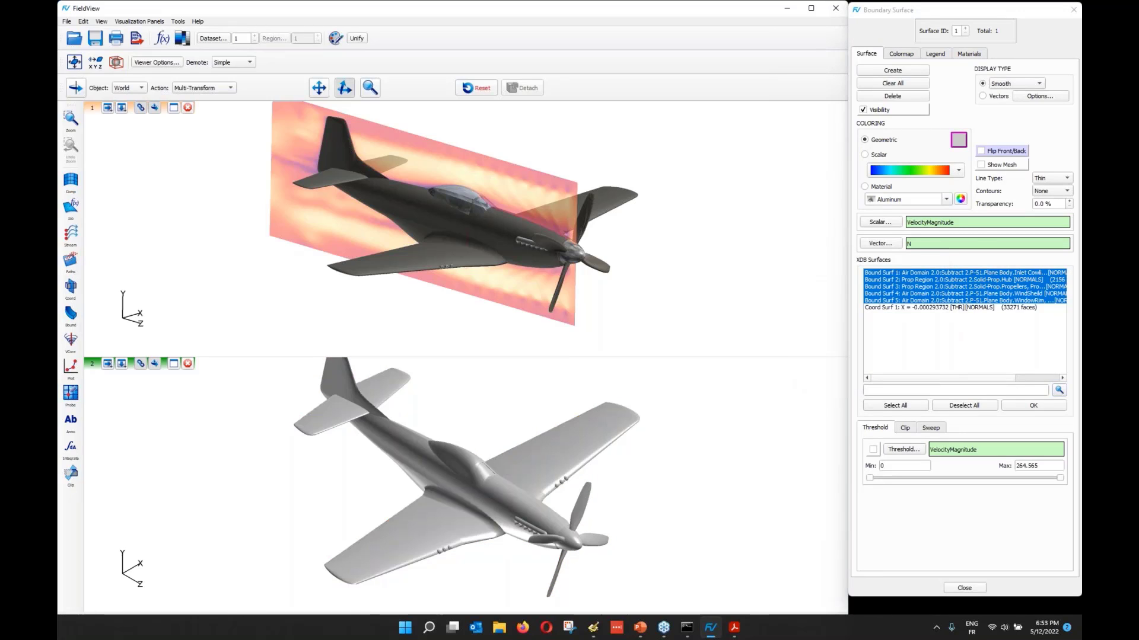
Step: Load the Webinar View (World) restart into the second window to align its view with the first
{"action": "left_click_drag", "start_coordinate": [625, 478], "coordinate": [635, 464]}
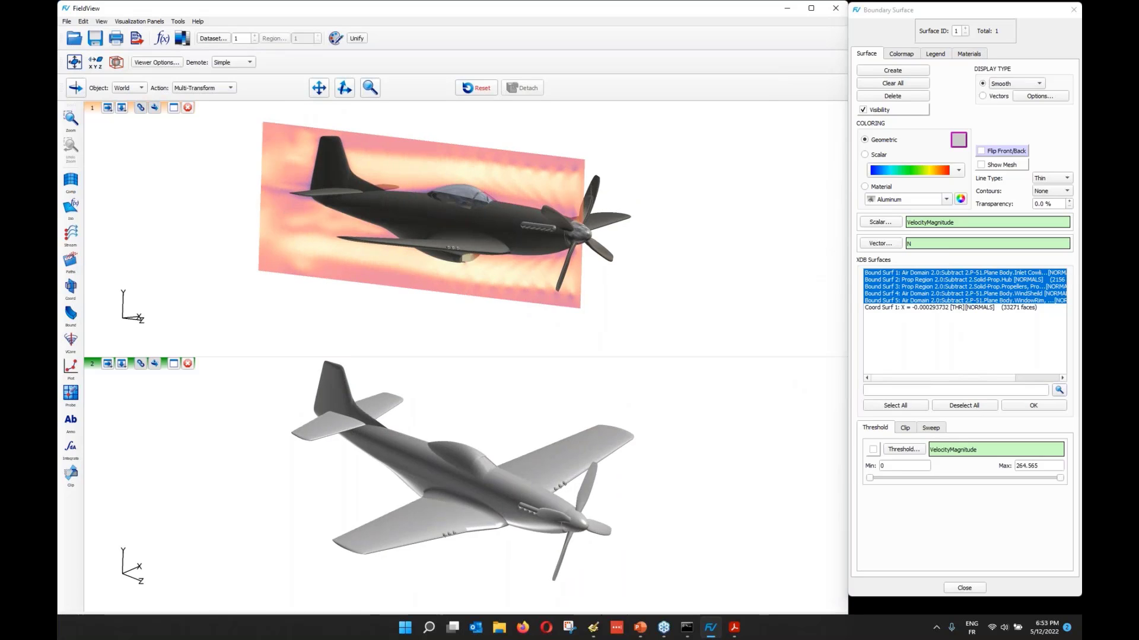
{"action": "left_click", "coordinate": [66, 22]}
{"action": "mouse_move", "coordinate": [95, 44]}
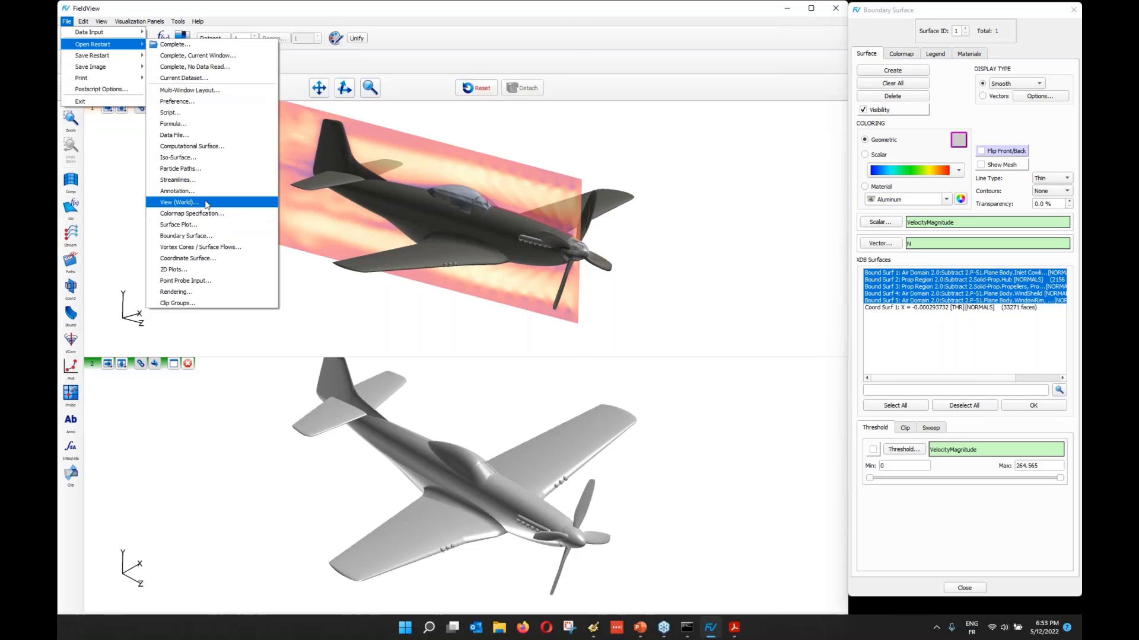
{"action": "left_click", "coordinate": [178, 202]}
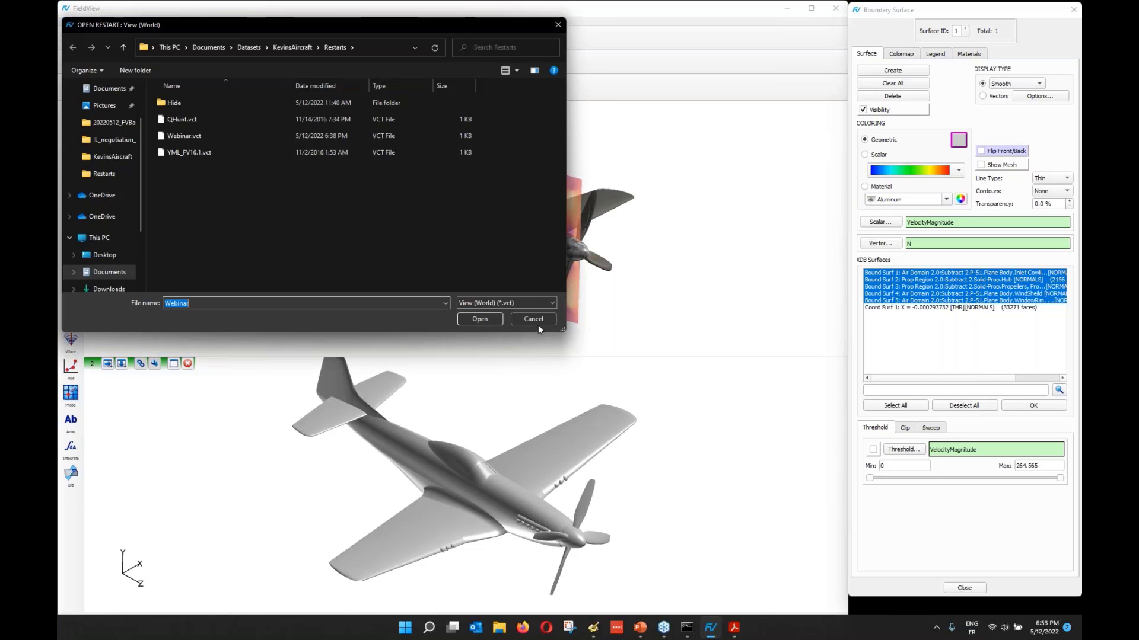
{"action": "key", "text": "Return"}
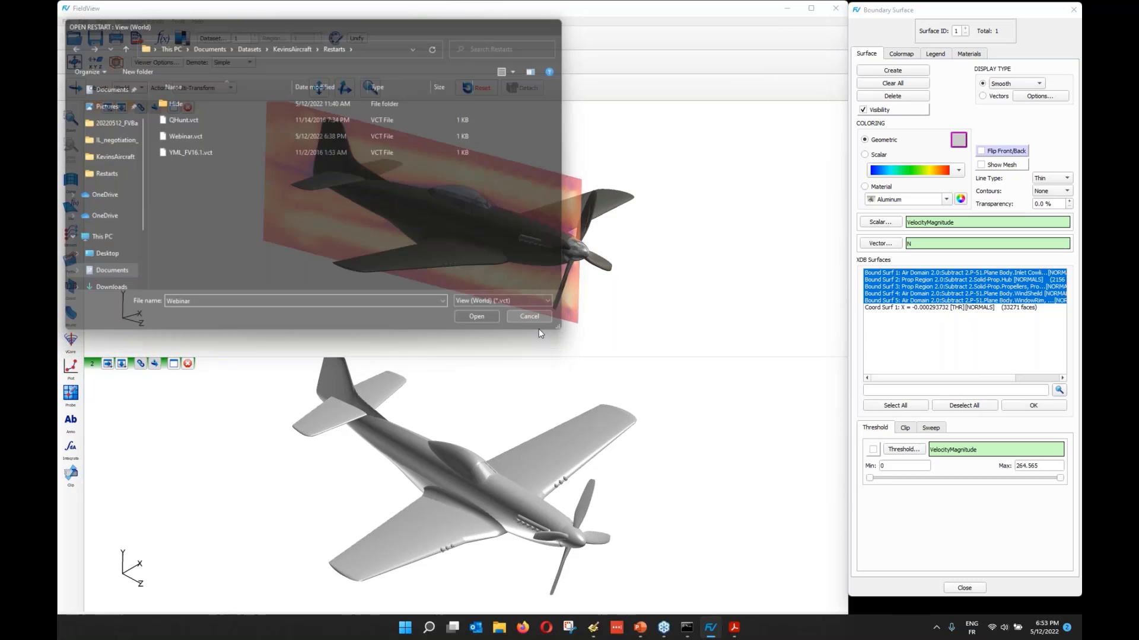
Step: Create a second boundary surface from Coord Surf 1 and color it by the VelocityMagnitude scalar
{"action": "right_click_drag", "start_coordinate": [591, 249], "coordinate": [663, 439]}
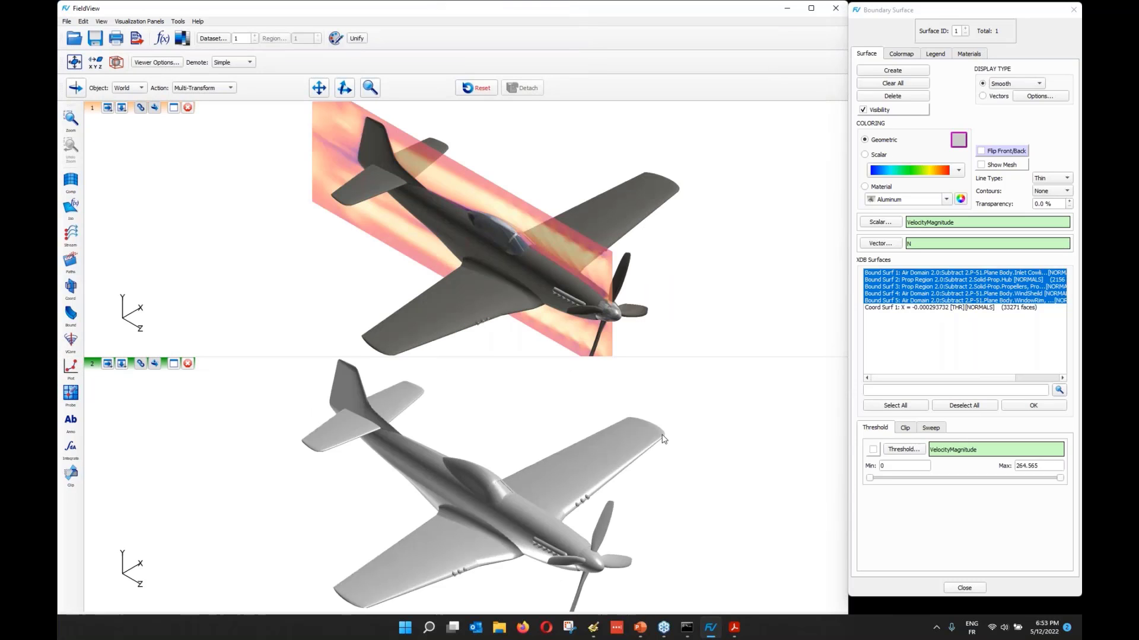
{"action": "middle_click_drag", "start_coordinate": [663, 439], "coordinate": [643, 497]}
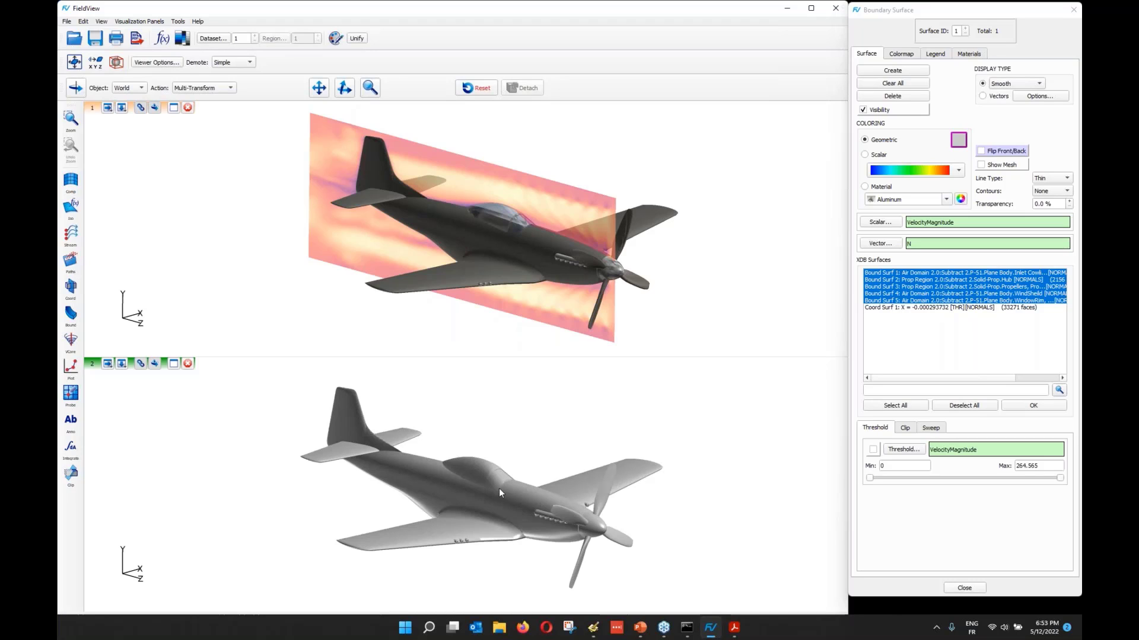
{"action": "left_click", "coordinate": [859, 162]}
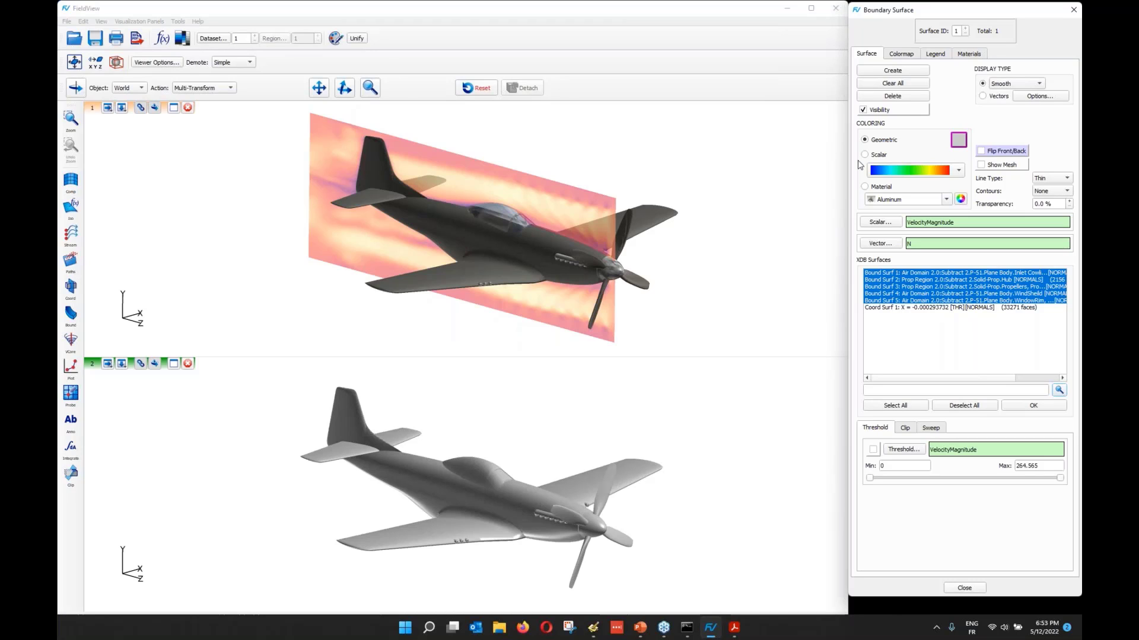
{"action": "left_click", "coordinate": [717, 464]}
{"action": "scroll", "coordinate": [716, 464], "scroll_direction": "up", "scroll_amount": 2}
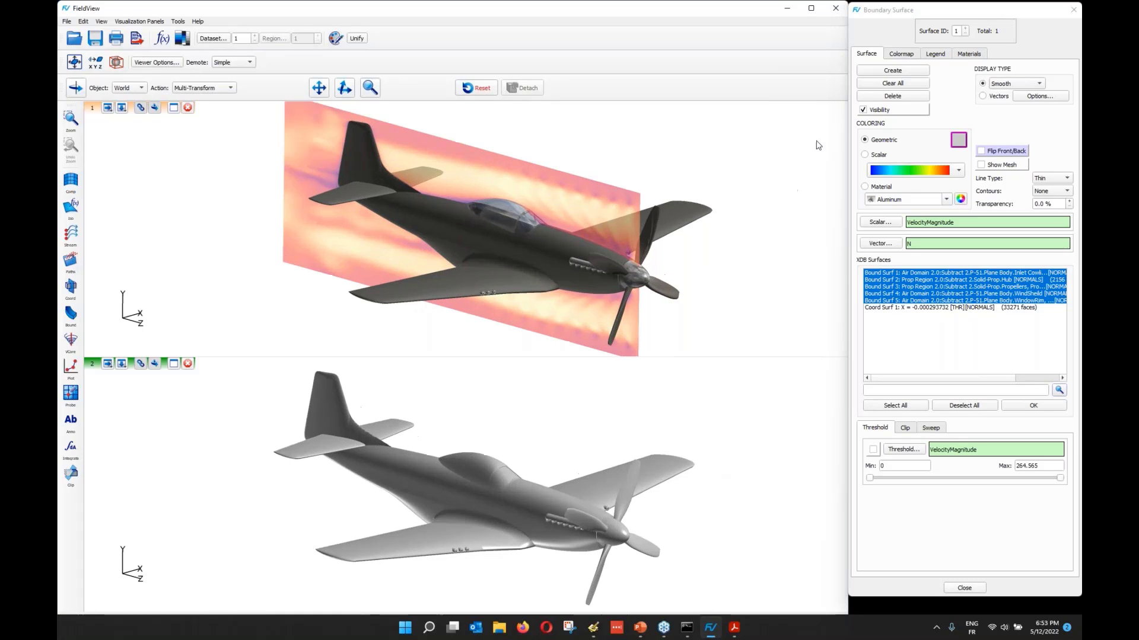
{"action": "left_click", "coordinate": [880, 71]}
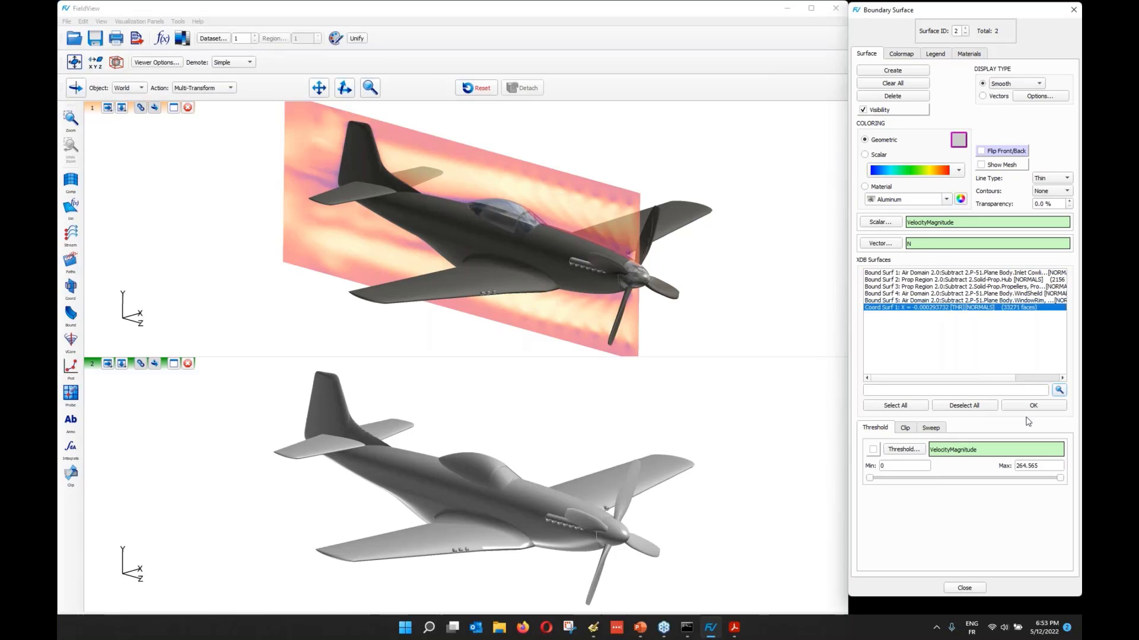
{"action": "left_click", "coordinate": [878, 155]}
Step: Apply the Magma colormap to the cutting plane, lower its maximum scalar limit, and set the display type to Constant
{"action": "left_click", "coordinate": [901, 54]}
{"action": "left_click", "coordinate": [1008, 146]}
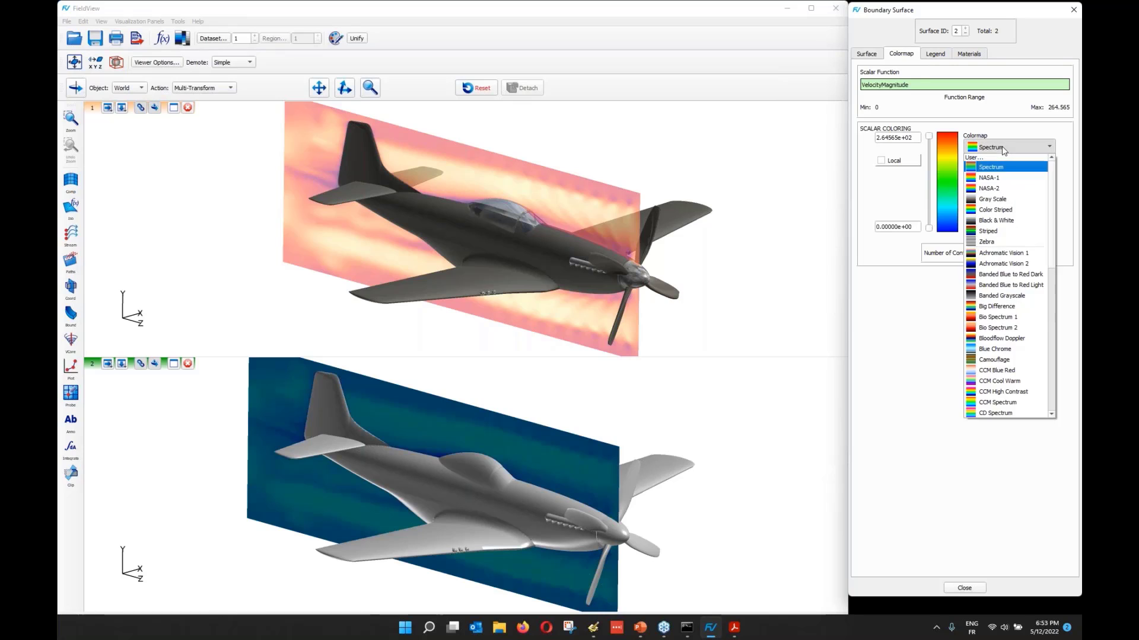
{"action": "scroll", "coordinate": [1012, 333], "scroll_direction": "down", "scroll_amount": 5}
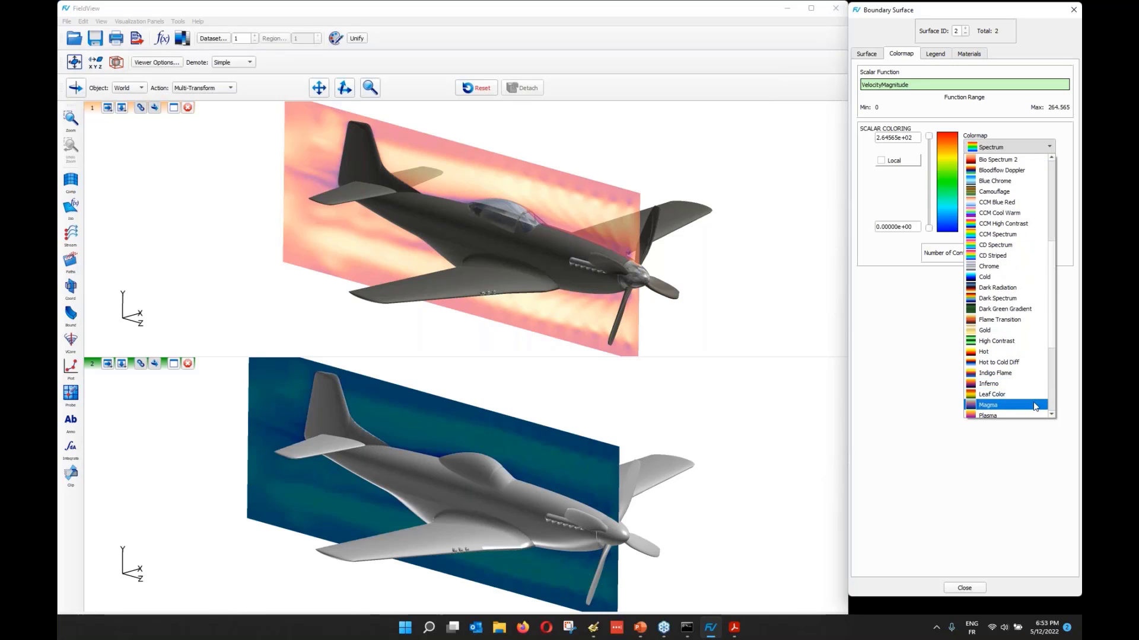
{"action": "left_click", "coordinate": [1031, 403]}
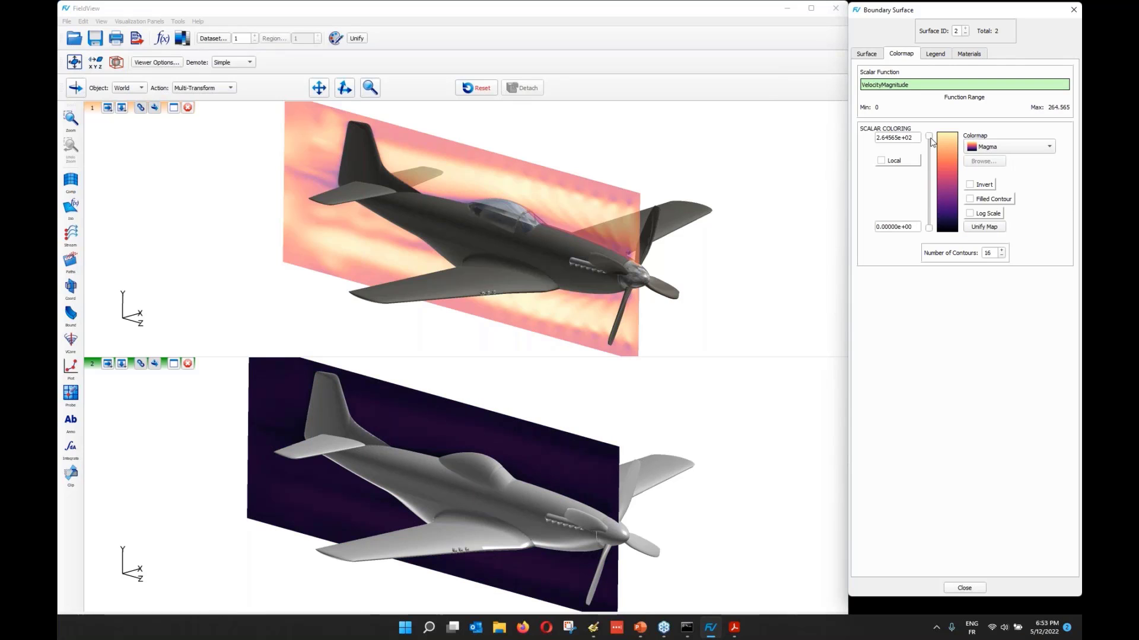
{"action": "left_click_drag", "start_coordinate": [928, 135], "coordinate": [930, 191]}
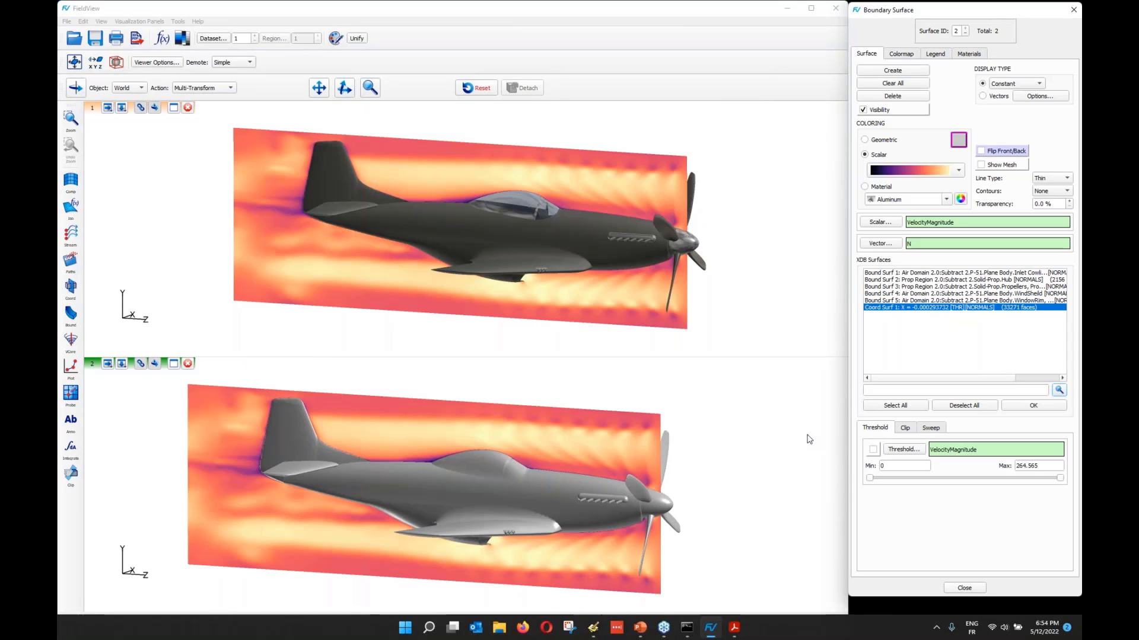
{"action": "left_click", "coordinate": [810, 439]}
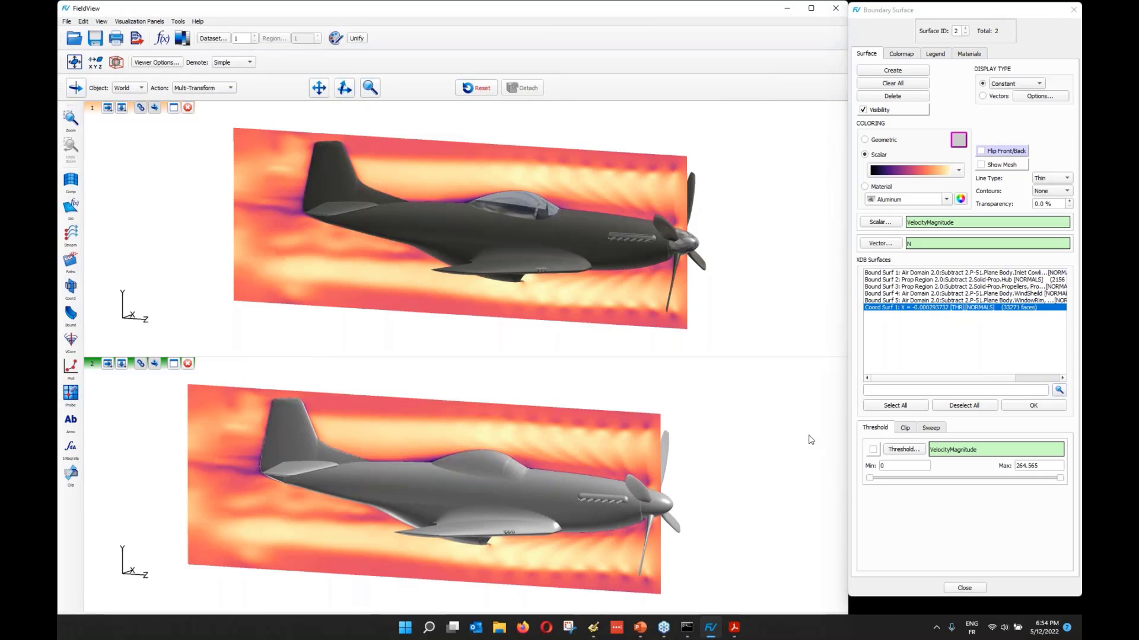
{"action": "left_click_drag", "start_coordinate": [808, 436], "coordinate": [820, 433]}
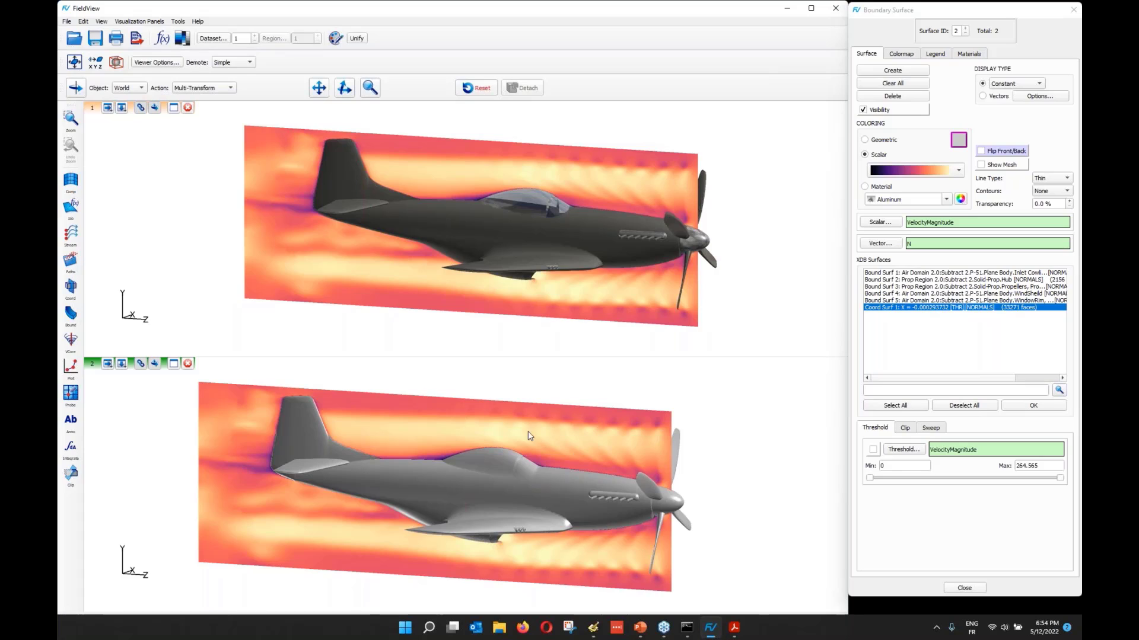
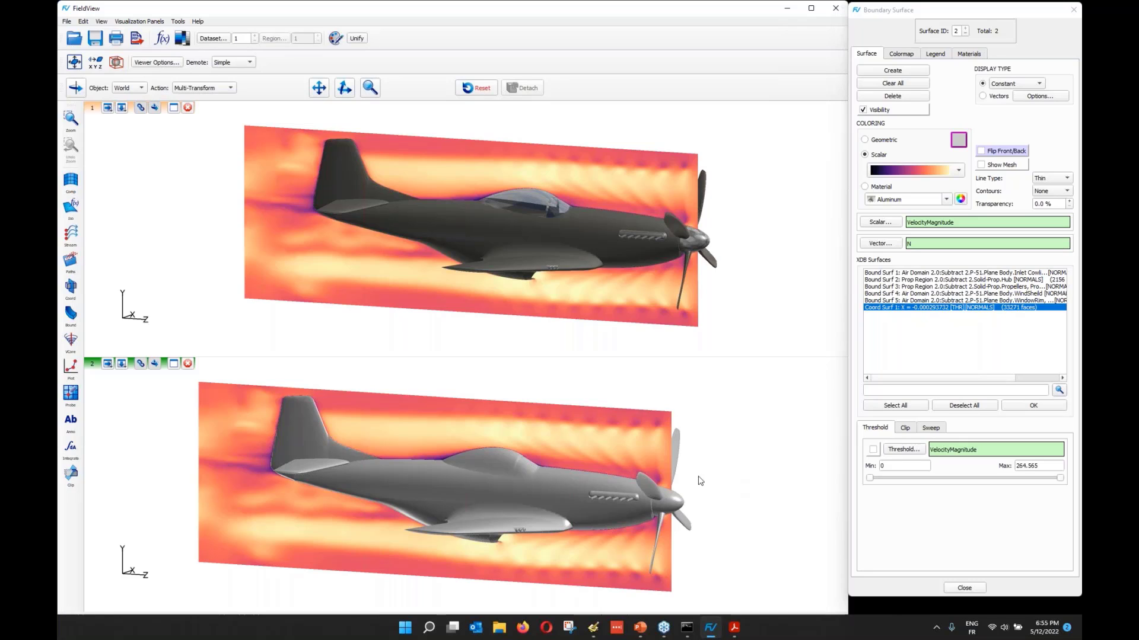
Step: Switch to File Explorer, open Webinar.fvx from the KevinsAircraft Restarts folder in Programmer's Notepad, and examine its read_dataset command
{"action": "left_click", "coordinate": [500, 635]}
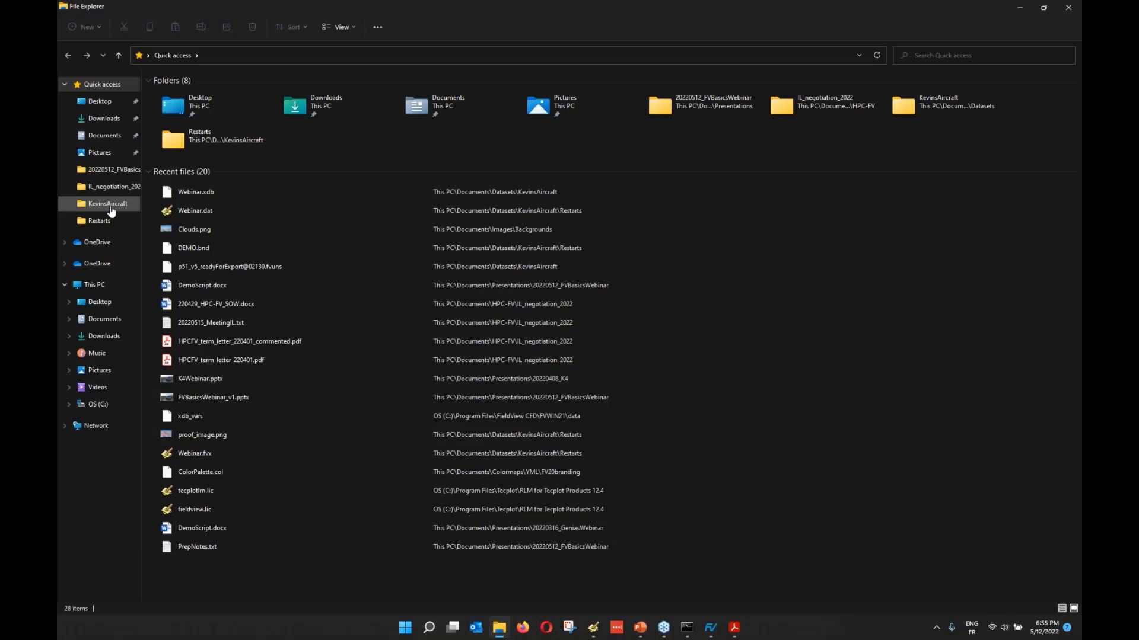
{"action": "left_click", "coordinate": [109, 206]}
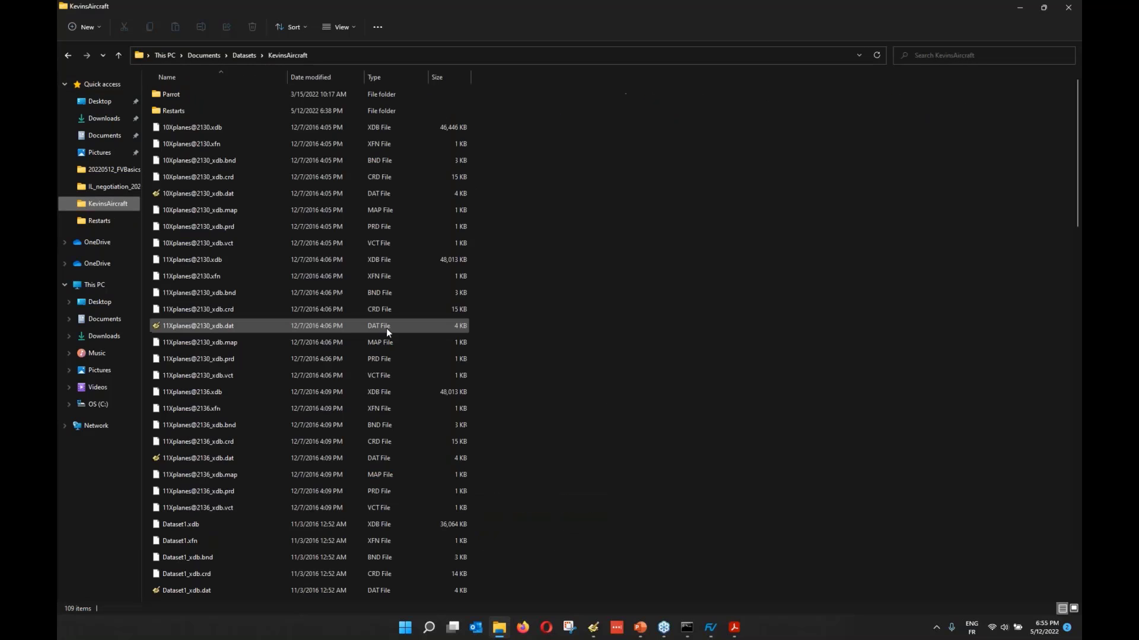
{"action": "double_click", "coordinate": [207, 112]}
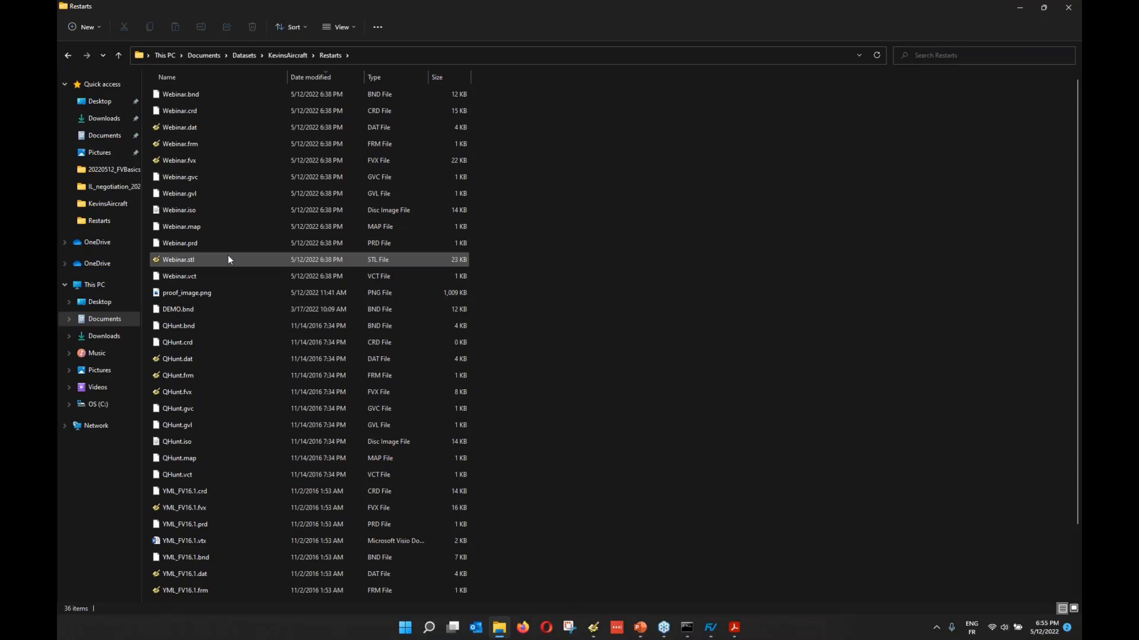
{"action": "left_click", "coordinate": [175, 158]}
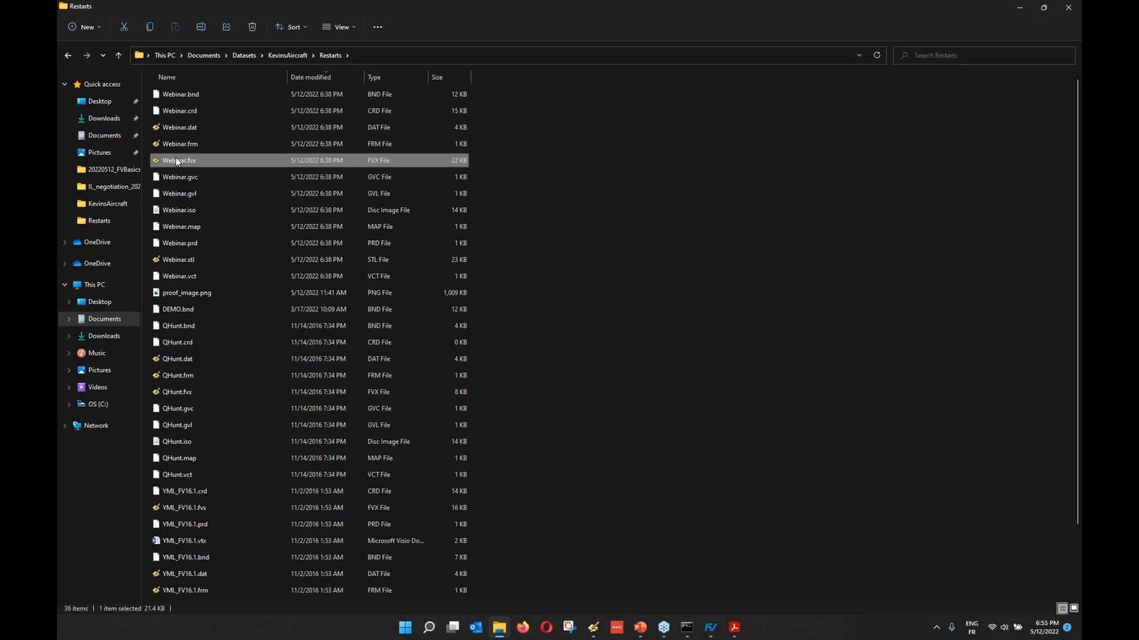
{"action": "double_click", "coordinate": [176, 157]}
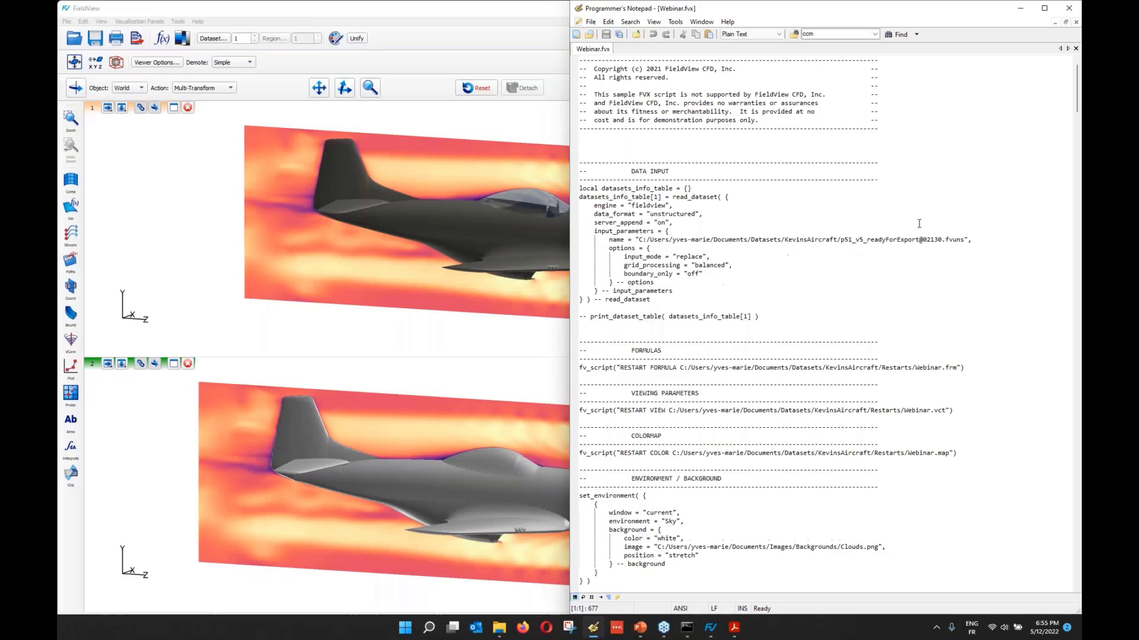
{"action": "left_click", "coordinate": [672, 196]}
{"action": "double_click", "coordinate": [674, 197]}
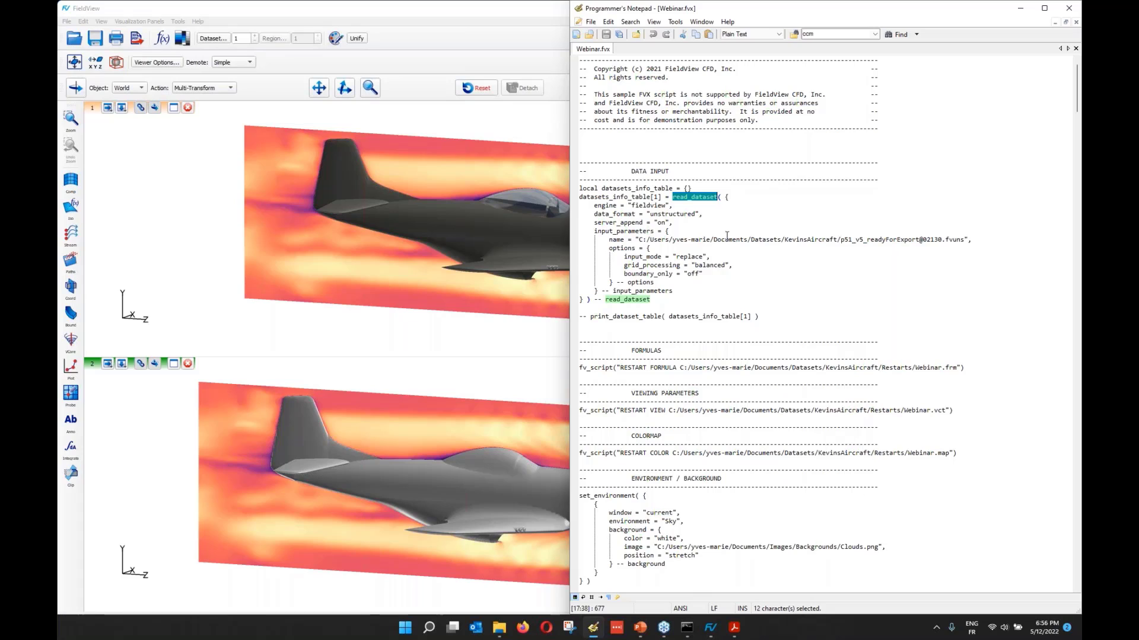
Step: Examine the dataset file path and the data_format value in the script's read_dataset block
{"action": "left_click", "coordinate": [640, 239]}
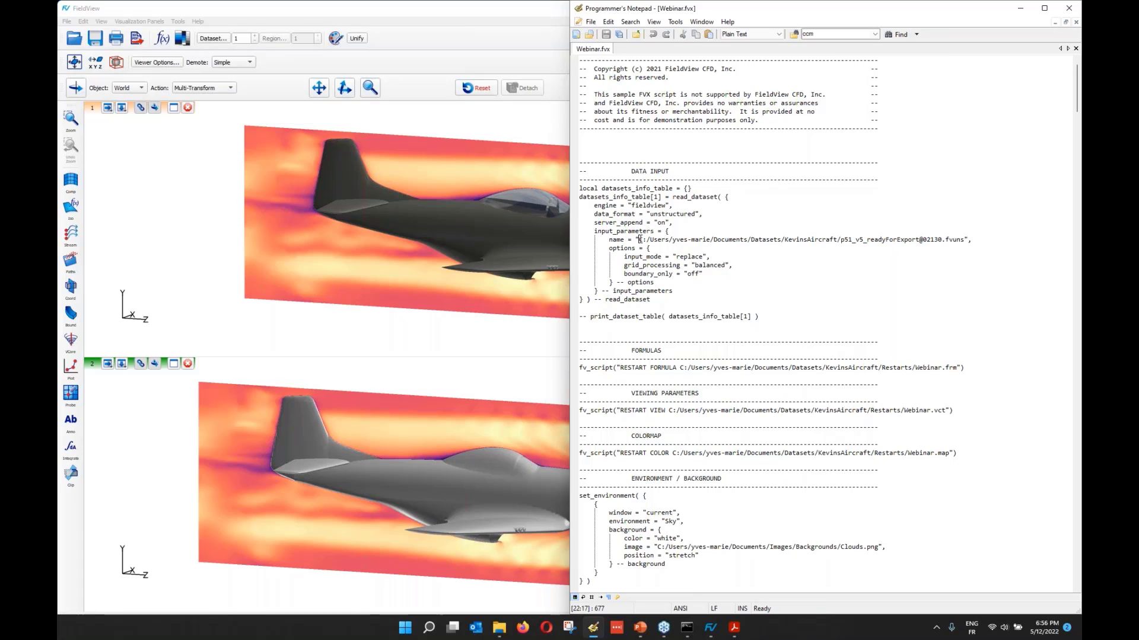
{"action": "left_click_drag", "start_coordinate": [640, 240], "coordinate": [644, 241]}
{"action": "key", "text": "shift+End"}
{"action": "key", "text": "shift+Left"}
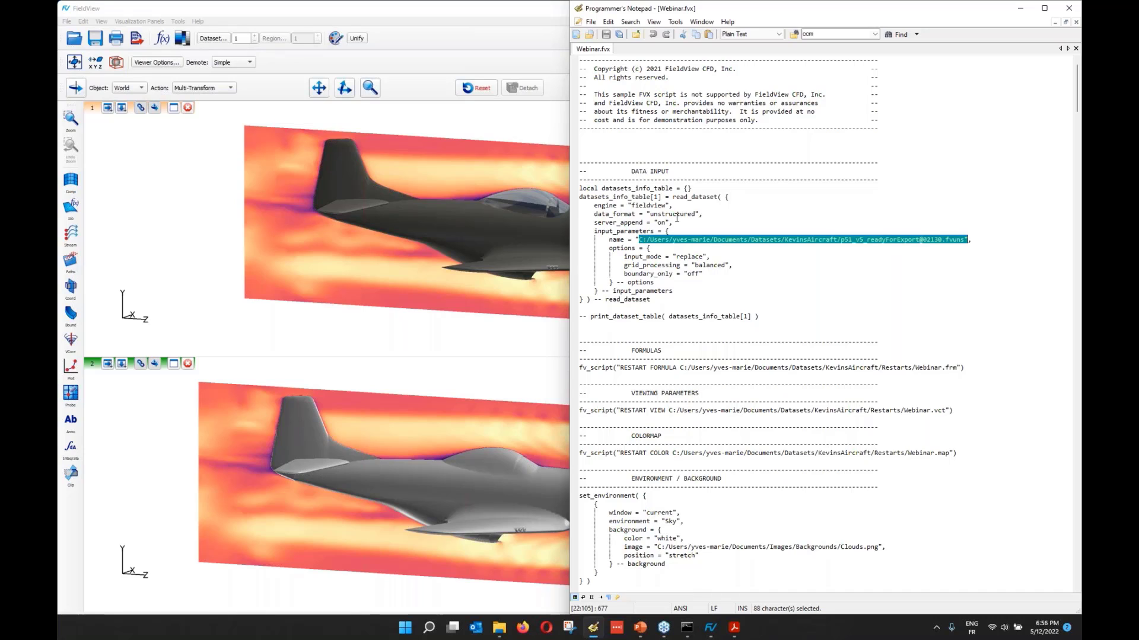
{"action": "double_click", "coordinate": [676, 215]}
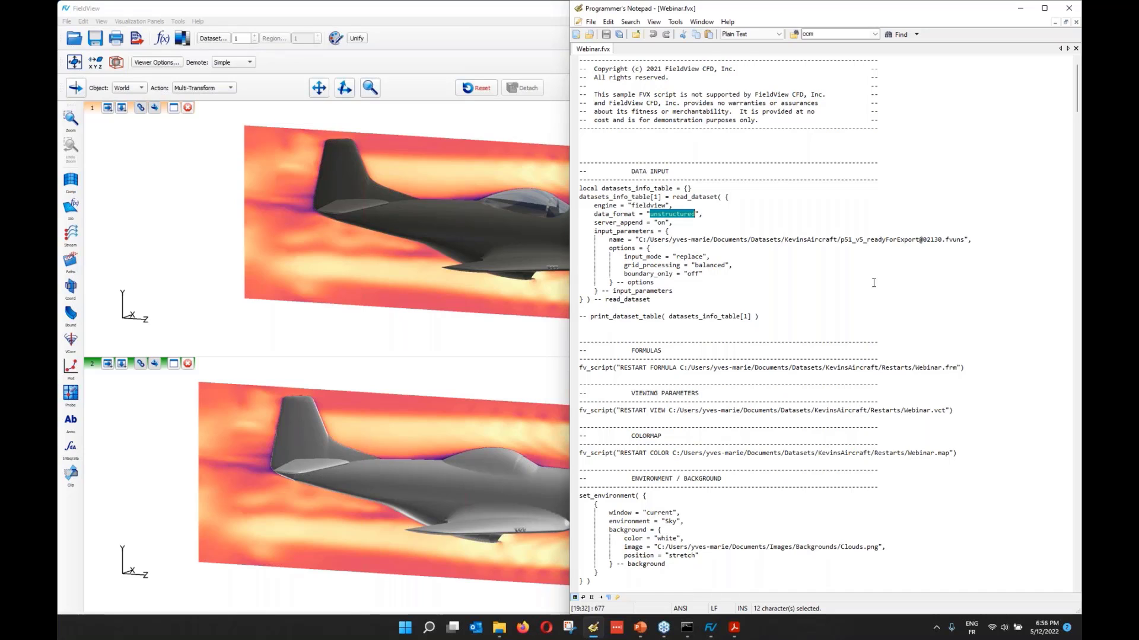
Step: Delete everything after the PRESENTATION RENDERING section, from the DATASET QUERIES section through the end of the script
{"action": "scroll", "coordinate": [873, 283], "scroll_direction": "down", "scroll_amount": 2}
{"action": "scroll", "coordinate": [873, 283], "scroll_direction": "down", "scroll_amount": 6}
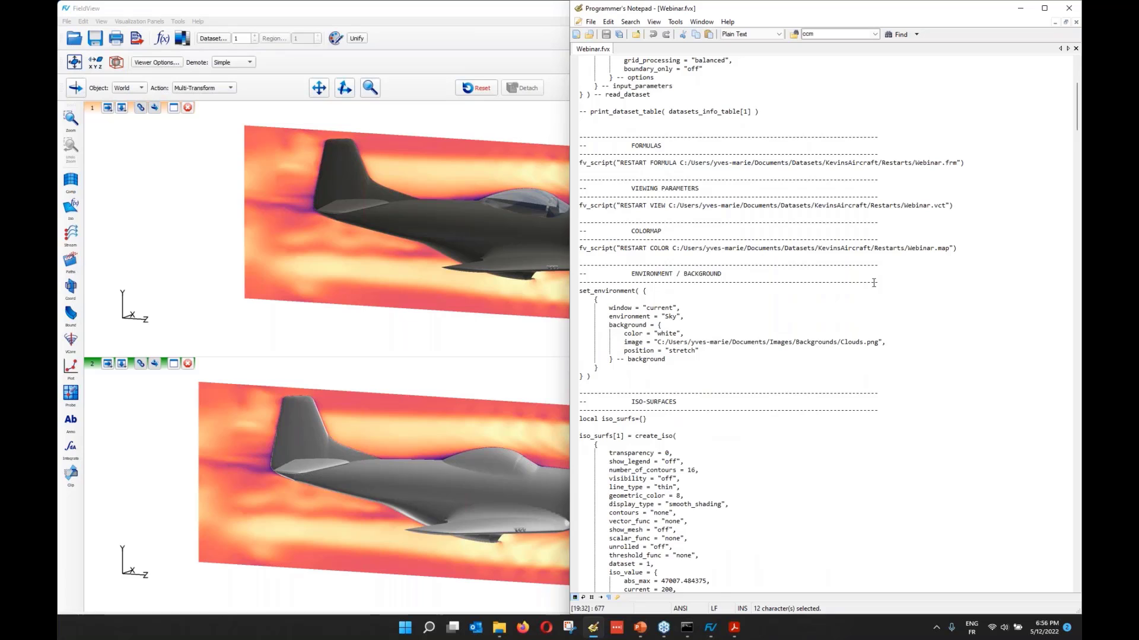
{"action": "scroll", "coordinate": [873, 283], "scroll_direction": "down", "scroll_amount": 20}
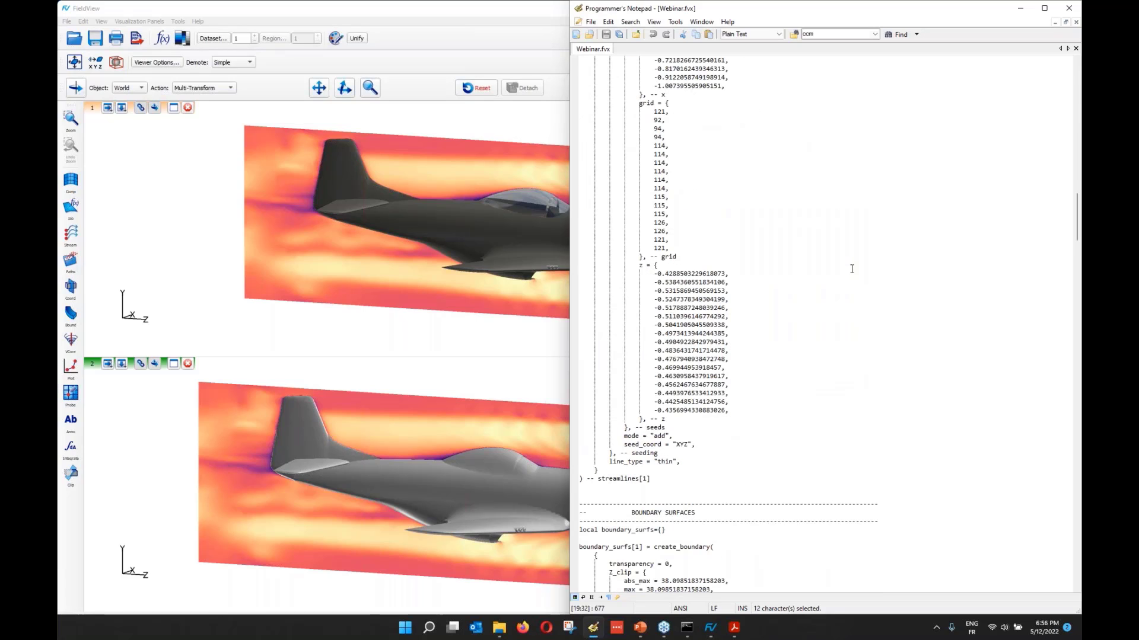
{"action": "scroll", "coordinate": [851, 270], "scroll_direction": "down", "scroll_amount": 20}
{"action": "scroll", "coordinate": [849, 269], "scroll_direction": "down", "scroll_amount": 20}
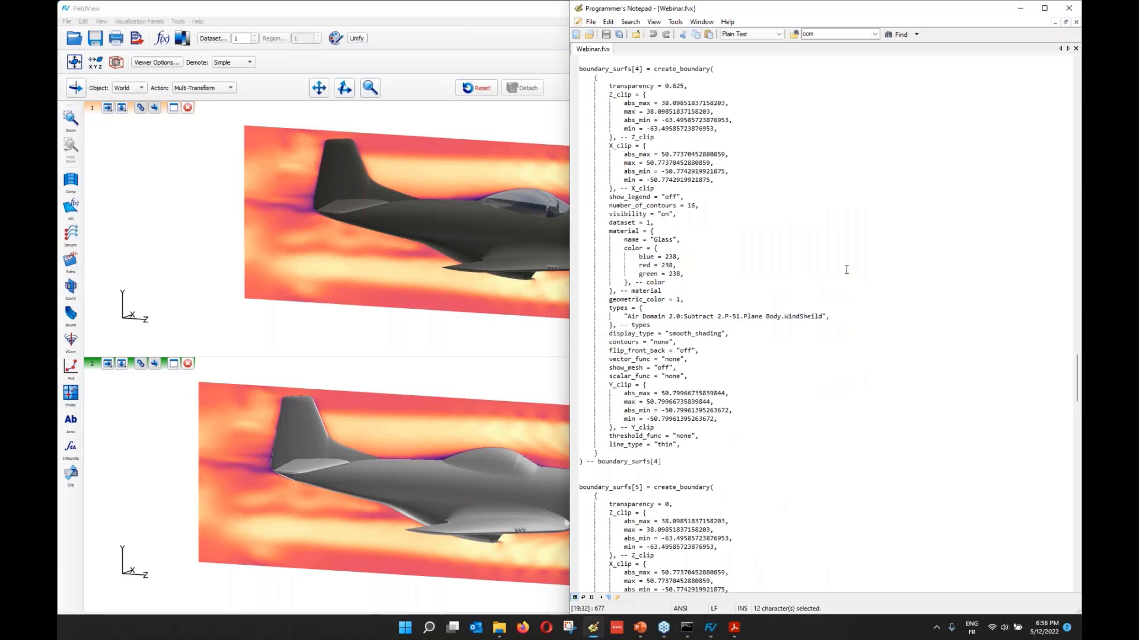
{"action": "scroll", "coordinate": [846, 269], "scroll_direction": "down", "scroll_amount": 20}
{"action": "scroll", "coordinate": [846, 270], "scroll_direction": "down", "scroll_amount": 20}
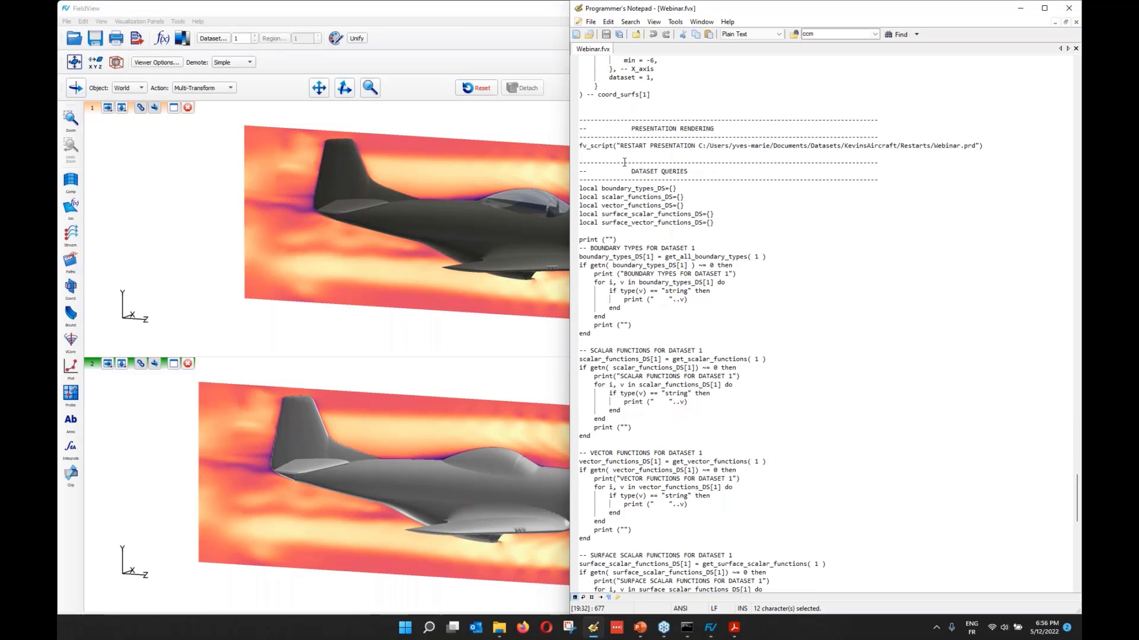
{"action": "left_click", "coordinate": [625, 156]}
{"action": "key", "text": "shift+Down"}
{"action": "key", "text": "shift+Down"}
{"action": "key", "text": "shift+Down"}
{"action": "key", "text": "shift+Down"}
{"action": "key", "text": "shift+Down"}
{"action": "key", "text": "shift+Down"}
{"action": "key", "text": "shift+Down"}
{"action": "key", "text": "shift+Down"}
{"action": "key", "text": "shift+Down"}
{"action": "key", "text": "shift+Down"}
{"action": "key", "text": "shift+Down"}
{"action": "key", "text": "shift+Down"}
{"action": "key", "text": "shift+Down"}
{"action": "key", "text": "shift+Down"}
{"action": "key", "text": "shift+Down"}
{"action": "key", "text": "shift+Down"}
{"action": "key", "text": "shift+Down"}
{"action": "key", "text": "shift+Down"}
{"action": "key", "text": "shift+Down"}
{"action": "key", "text": "shift+Down"}
{"action": "key", "text": "shift+Down"}
{"action": "key", "text": "shift+Down"}
{"action": "key", "text": "shift+Down"}
{"action": "key", "text": "shift+Down"}
{"action": "key", "text": "shift+Down"}
{"action": "key", "text": "shift+Down"}
{"action": "key", "text": "shift+Down"}
{"action": "key", "text": "shift+Down"}
{"action": "key", "text": "shift+Down"}
{"action": "key", "text": "shift+Down"}
{"action": "key", "text": "shift+Down"}
{"action": "key", "text": "shift+Down"}
{"action": "key", "text": "shift+Down"}
{"action": "key", "text": "shift+Down"}
{"action": "key", "text": "shift+Down"}
{"action": "key", "text": "shift+Down"}
{"action": "key", "text": "shift+Down"}
{"action": "key", "text": "shift+Down"}
{"action": "key", "text": "shift+Down"}
{"action": "key", "text": "shift+Down"}
{"action": "key", "text": "shift+Down"}
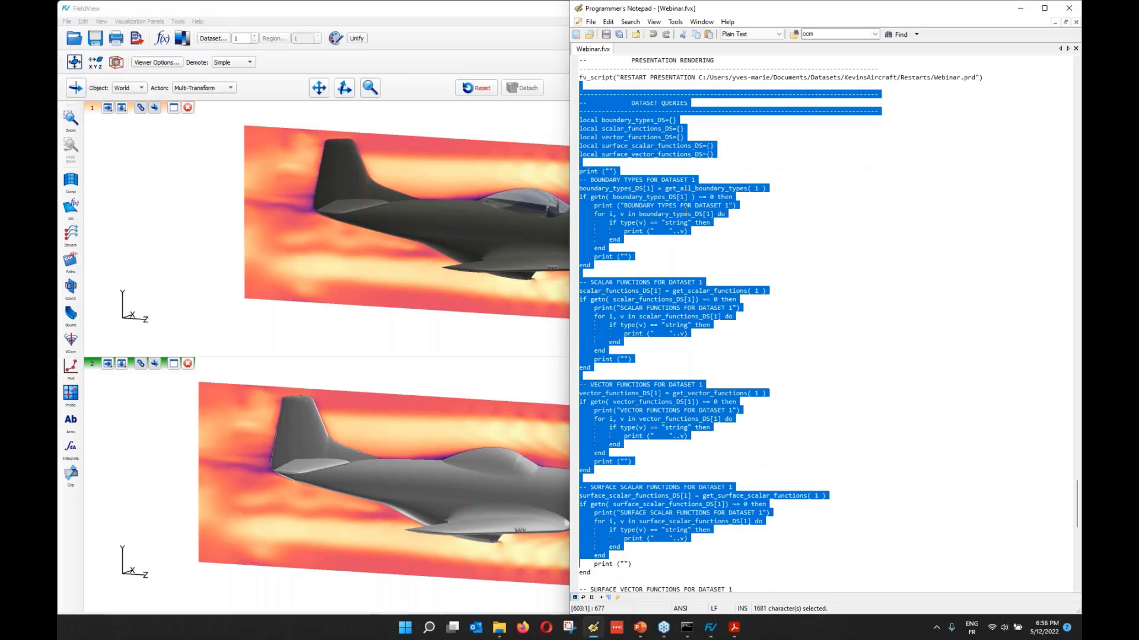
{"action": "key", "text": "shift+Down"}
{"action": "key", "text": "shift+Down"}
{"action": "key", "text": "shift+Down"}
{"action": "key", "text": "shift+Down"}
{"action": "key", "text": "shift+Down"}
{"action": "key", "text": "shift+Down"}
{"action": "key", "text": "shift+Down"}
{"action": "key", "text": "shift+Down"}
{"action": "key", "text": "shift+Down"}
{"action": "key", "text": "shift+Down"}
{"action": "key", "text": "shift+Down"}
{"action": "key", "text": "shift+Down"}
{"action": "key", "text": "shift+Down"}
{"action": "key", "text": "shift+Down"}
{"action": "key", "text": "shift+Down"}
{"action": "key", "text": "shift+Down"}
{"action": "key", "text": "shift+Down"}
{"action": "key", "text": "shift+Down"}
{"action": "key", "text": "shift+Down"}
{"action": "key", "text": "shift+Down"}
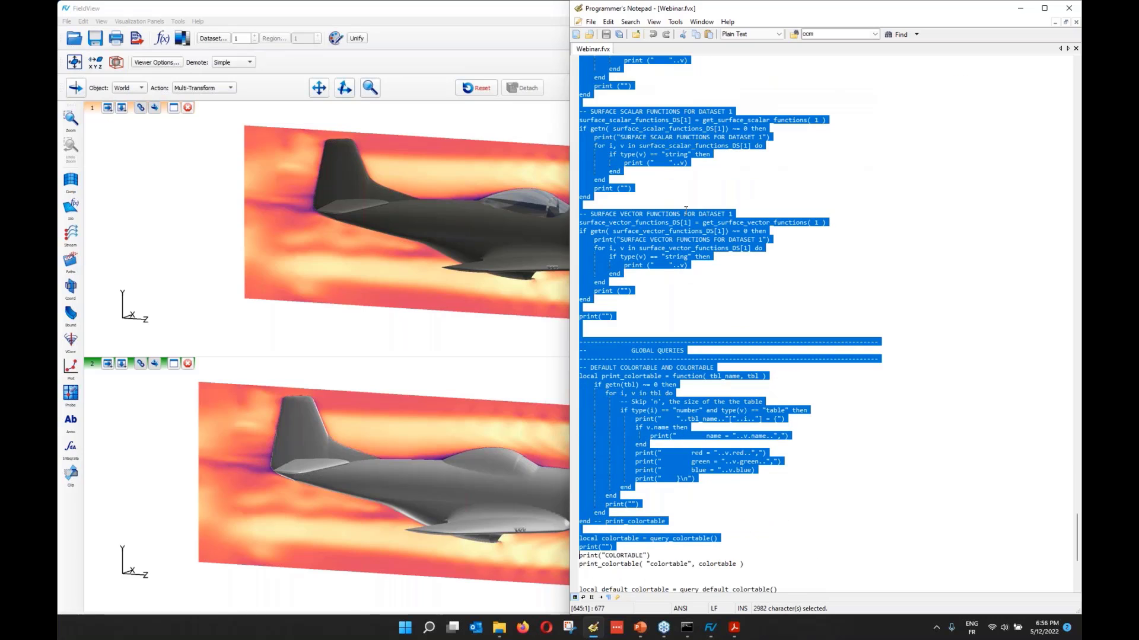
{"action": "key", "text": "shift+Down"}
{"action": "key", "text": "shift+Down"}
{"action": "key", "text": "shift+Down"}
{"action": "key", "text": "shift+Down"}
{"action": "key", "text": "shift+Down"}
{"action": "key", "text": "shift+Down"}
{"action": "key", "text": "shift+Down"}
{"action": "key", "text": "shift+Down"}
{"action": "key", "text": "shift+Down"}
{"action": "key", "text": "shift+Down"}
{"action": "key", "text": "shift+Down"}
{"action": "key", "text": "shift+Down"}
{"action": "key", "text": "shift+Down"}
{"action": "key", "text": "shift+Down"}
{"action": "key", "text": "shift+Down"}
{"action": "key", "text": "shift+Down"}
{"action": "key", "text": "shift+Down"}
{"action": "key", "text": "shift+Down"}
{"action": "key", "text": "shift+Down"}
{"action": "key", "text": "shift+Down"}
{"action": "key", "text": "shift+Down"}
{"action": "key", "text": "shift+Down"}
{"action": "key", "text": "shift+Down"}
{"action": "key", "text": "shift+Down"}
{"action": "key", "text": "shift+Down"}
{"action": "key", "text": "shift+Down"}
{"action": "key", "text": "shift+Down"}
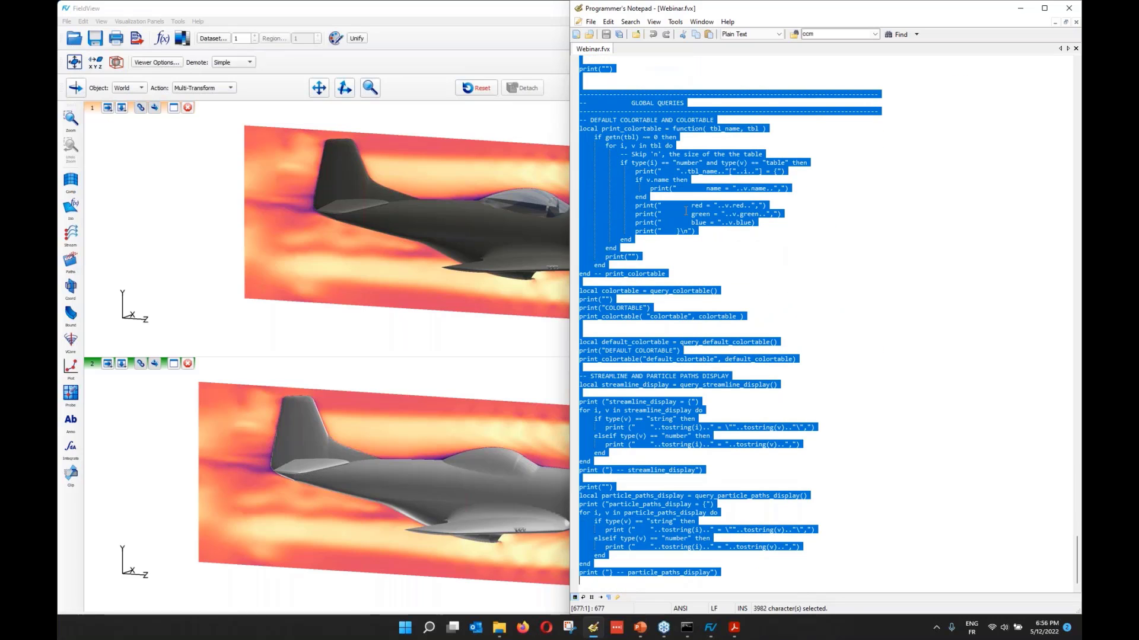
{"action": "key", "text": "Delete"}
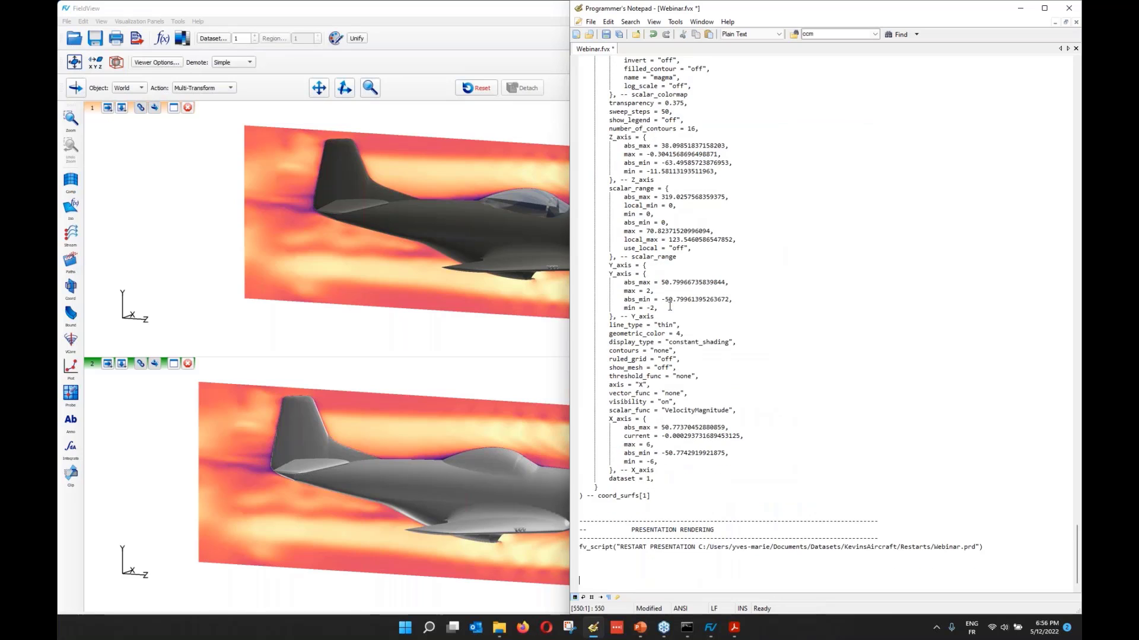
Step: Add the line fv_script('PRINT GRAPHICS PNG WebinarImage') at the end of the script
{"action": "key", "text": "Return"}
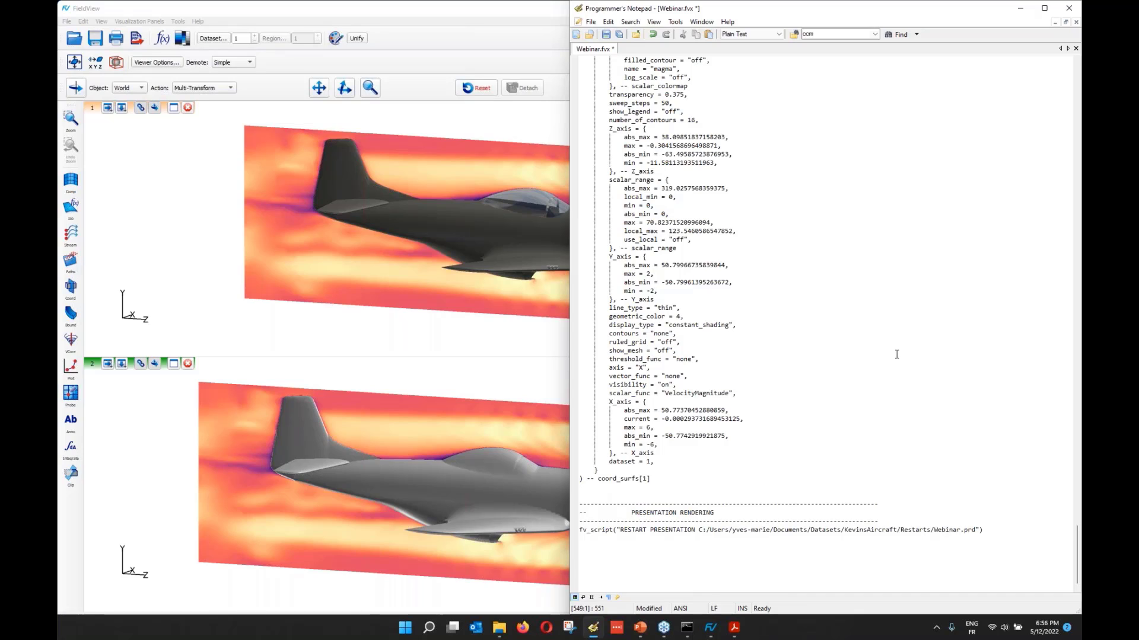
{"action": "type", "text": "fv_script"}
{"action": "type", "text": "("}
{"action": "type", "text": "'')"}
{"action": "type", "text": "PRINT "}
{"action": "type", "text": "GRAPHICS"}
{"action": "type", "text": " PNG "}
{"action": "type", "text": "Webinar"}
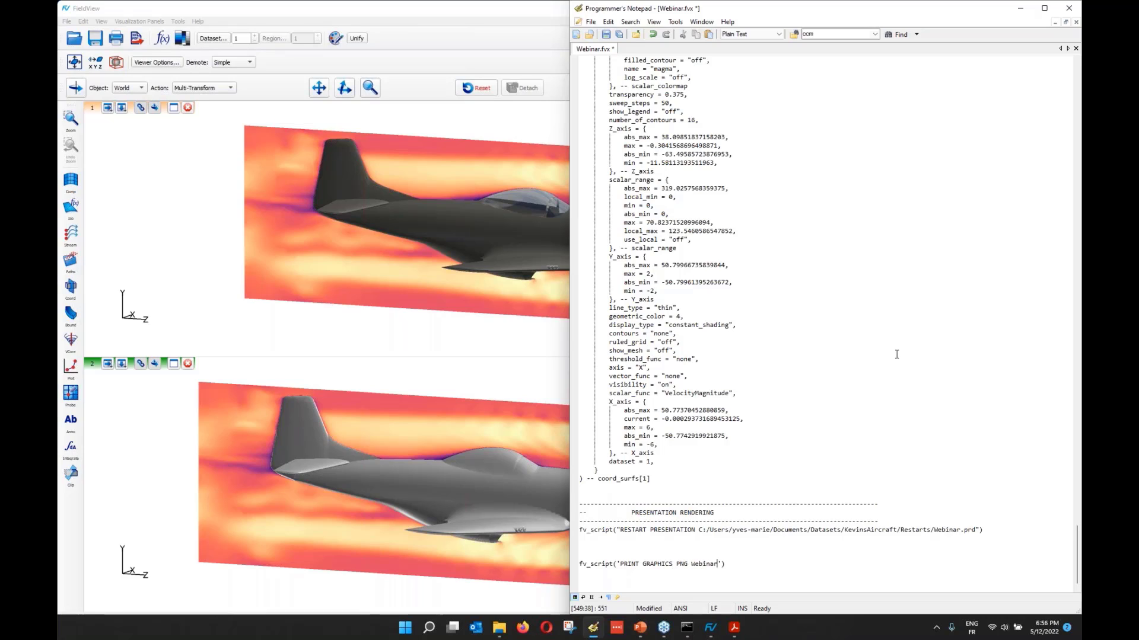
{"action": "type", "text": "Image"}
Step: Add the line fv_script('XDB_VIEW Webinar_2') below the image export command and save Webinar.fvx
{"action": "key", "text": "Return"}
{"action": "type", "text": "fv_script('"}
{"action": "type", "text": "XDB_VIEW Webinar_2"}
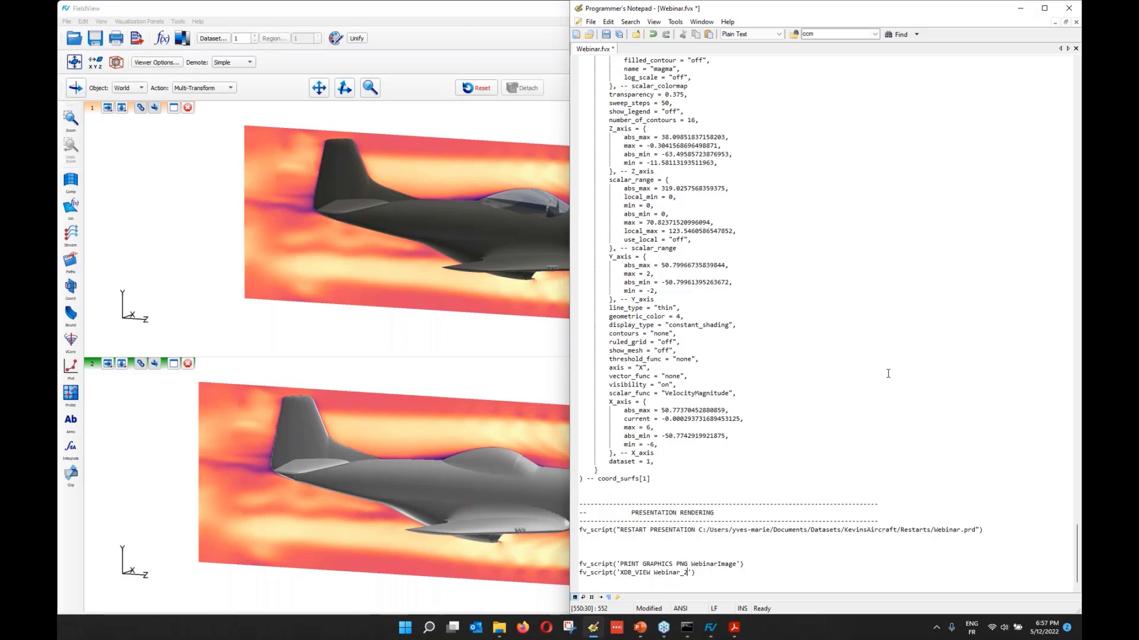
{"action": "key", "text": "ctrl+s"}
Step: Switch to FieldView, close the second graphics window, and execute the Webinar.fvx script from the Restarts folder
{"action": "left_click", "coordinate": [188, 364]}
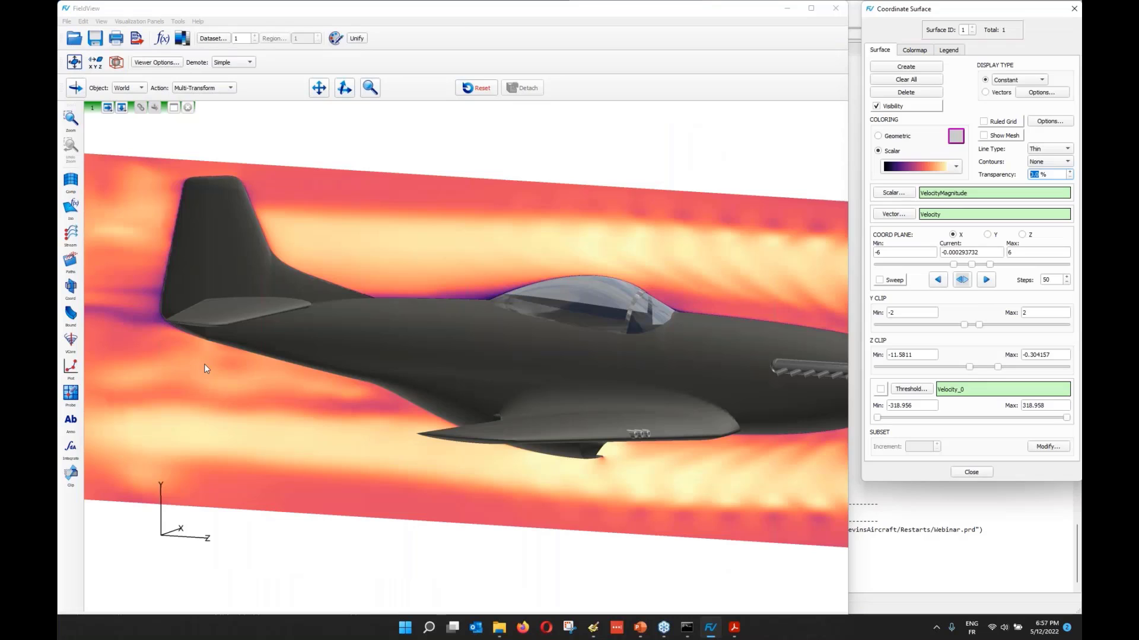
{"action": "left_click", "coordinate": [178, 21]}
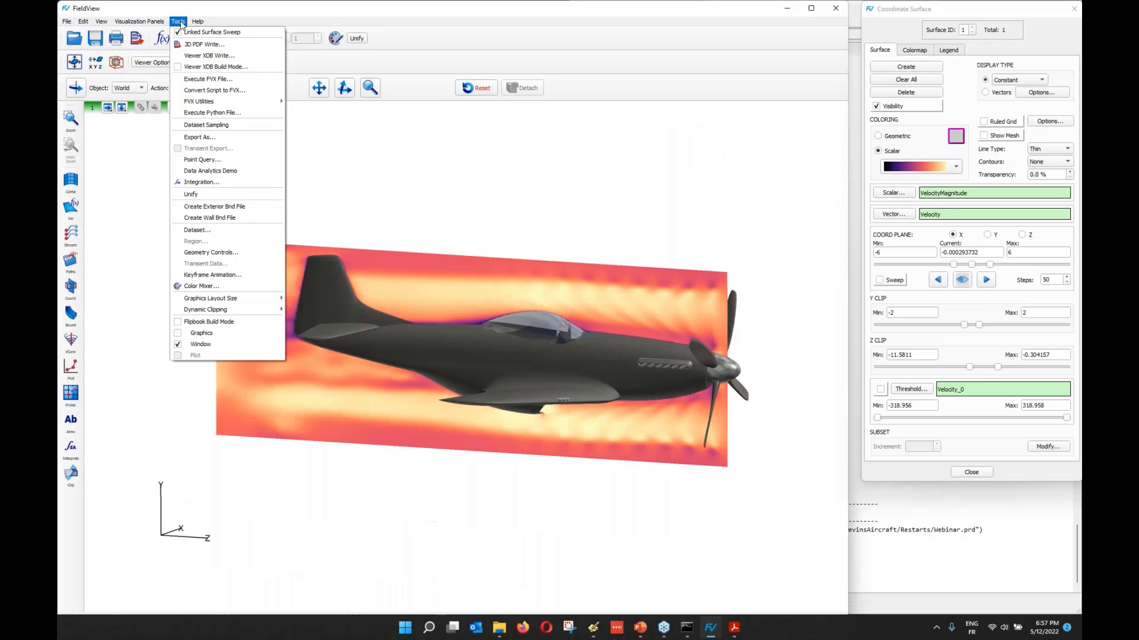
{"action": "left_click", "coordinate": [205, 79]}
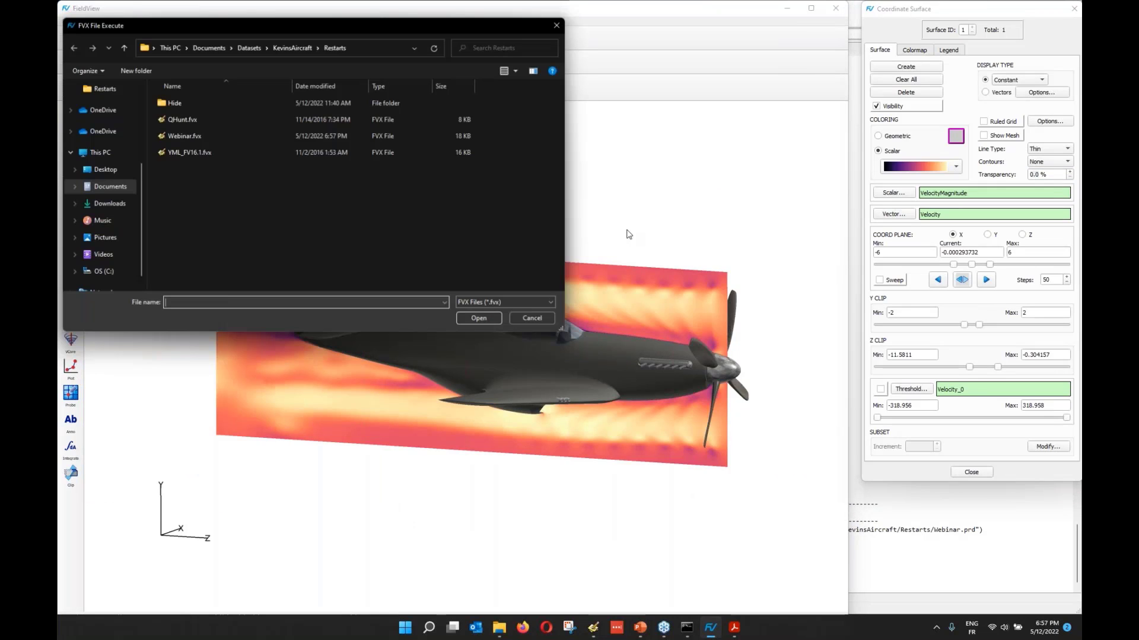
{"action": "left_click", "coordinate": [180, 135]}
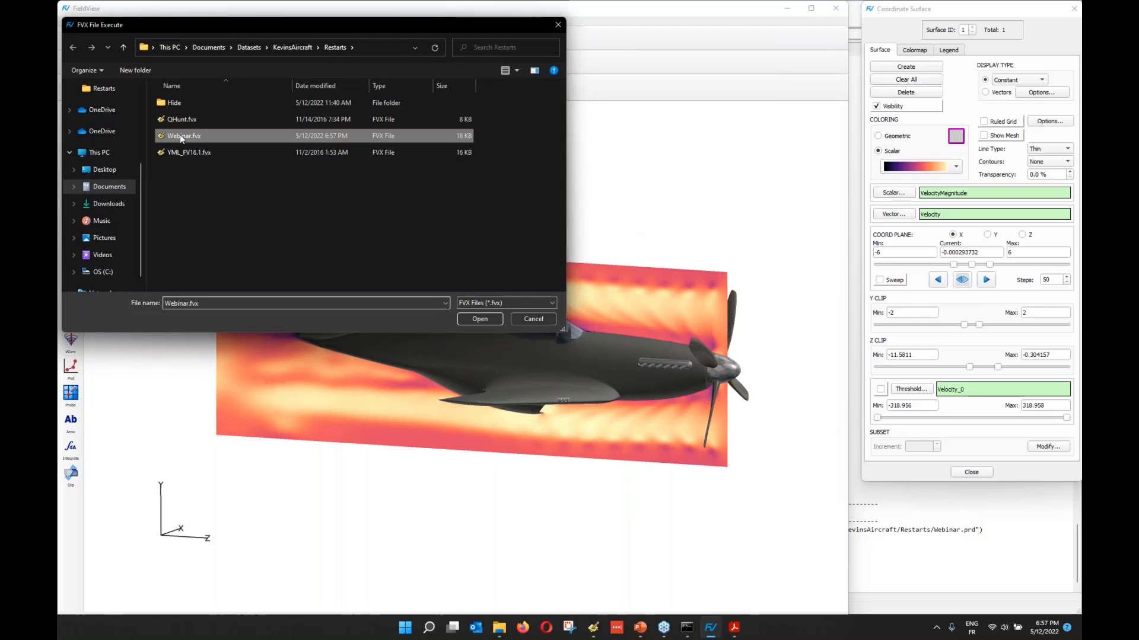
{"action": "double_click", "coordinate": [181, 136]}
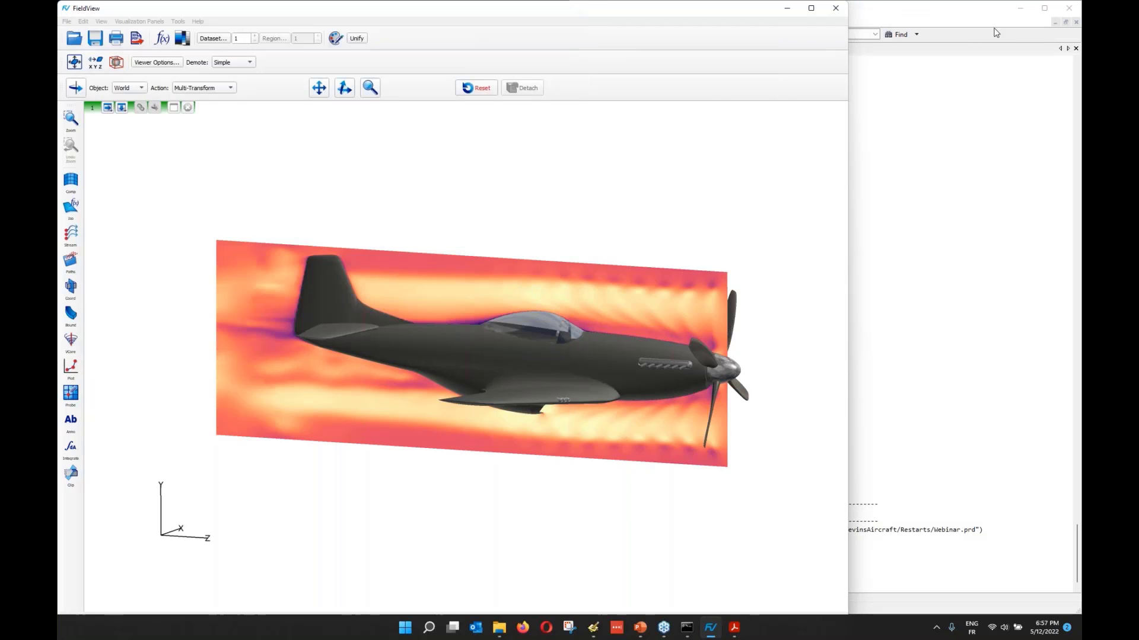
Step: Switch to Programmer's Notepad and review the script from the data input section to the final export commands while it runs
{"action": "left_click", "coordinate": [959, 20]}
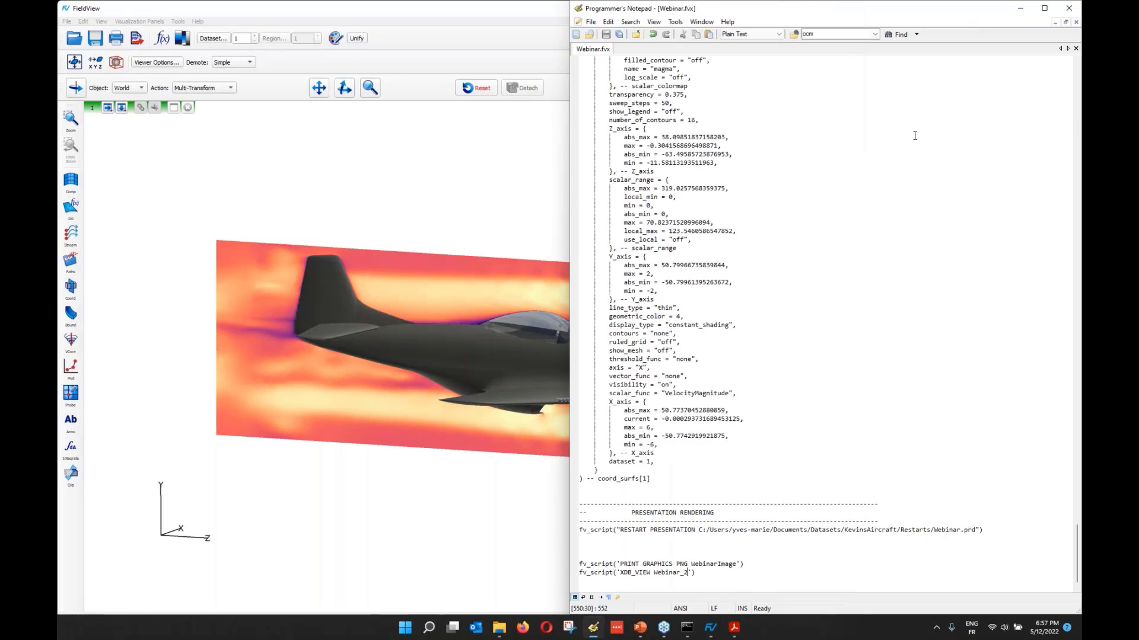
{"action": "scroll", "coordinate": [915, 136], "scroll_direction": "up", "scroll_amount": 20}
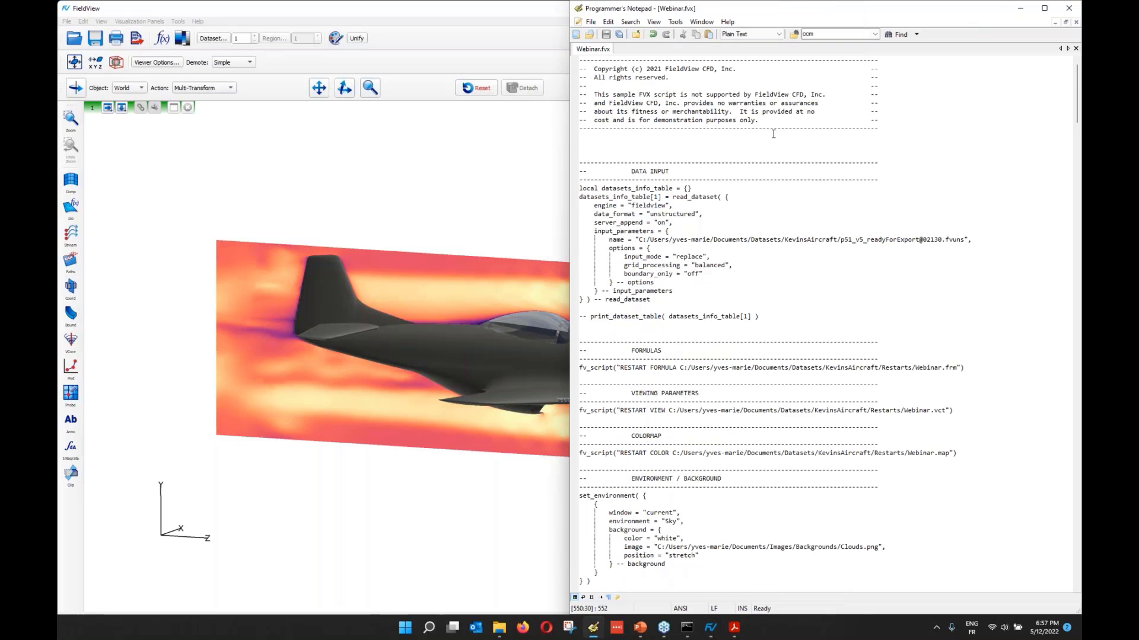
{"action": "scroll", "coordinate": [773, 134], "scroll_direction": "down", "scroll_amount": 6}
{"action": "scroll", "coordinate": [783, 357], "scroll_direction": "down", "scroll_amount": 20}
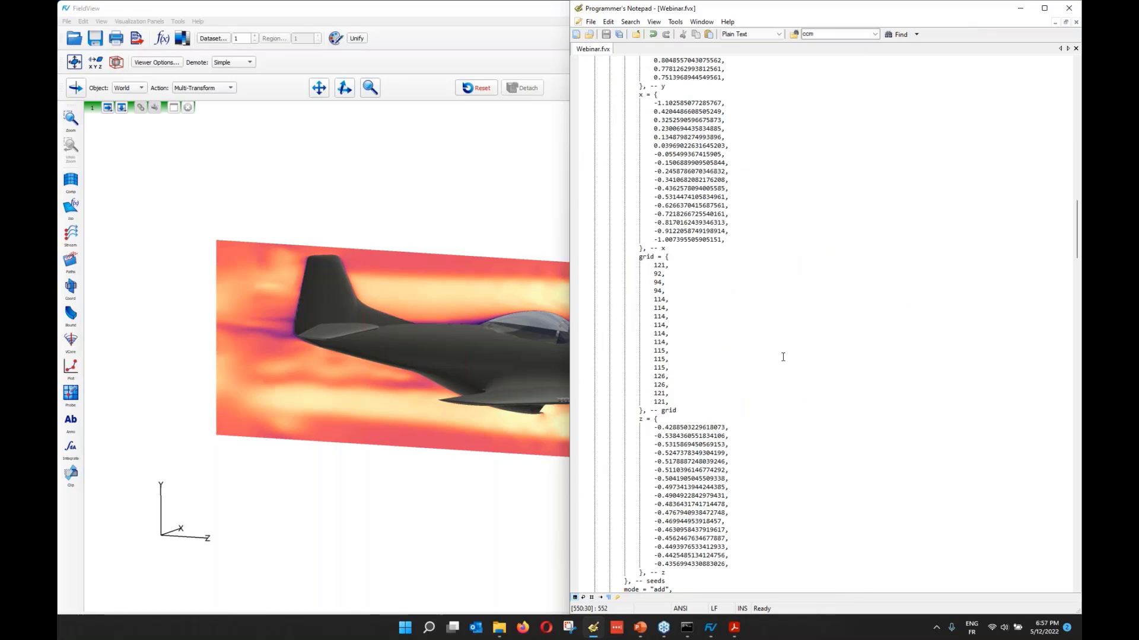
{"action": "scroll", "coordinate": [782, 357], "scroll_direction": "down", "scroll_amount": 18}
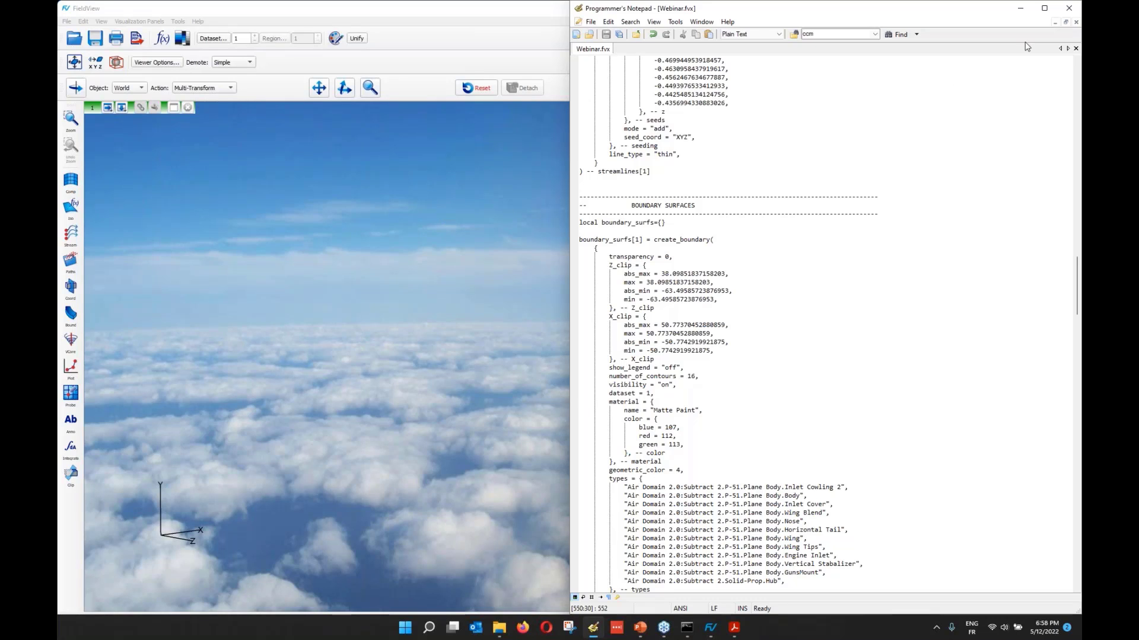
{"action": "scroll", "coordinate": [850, 240], "scroll_direction": "down", "scroll_amount": 2}
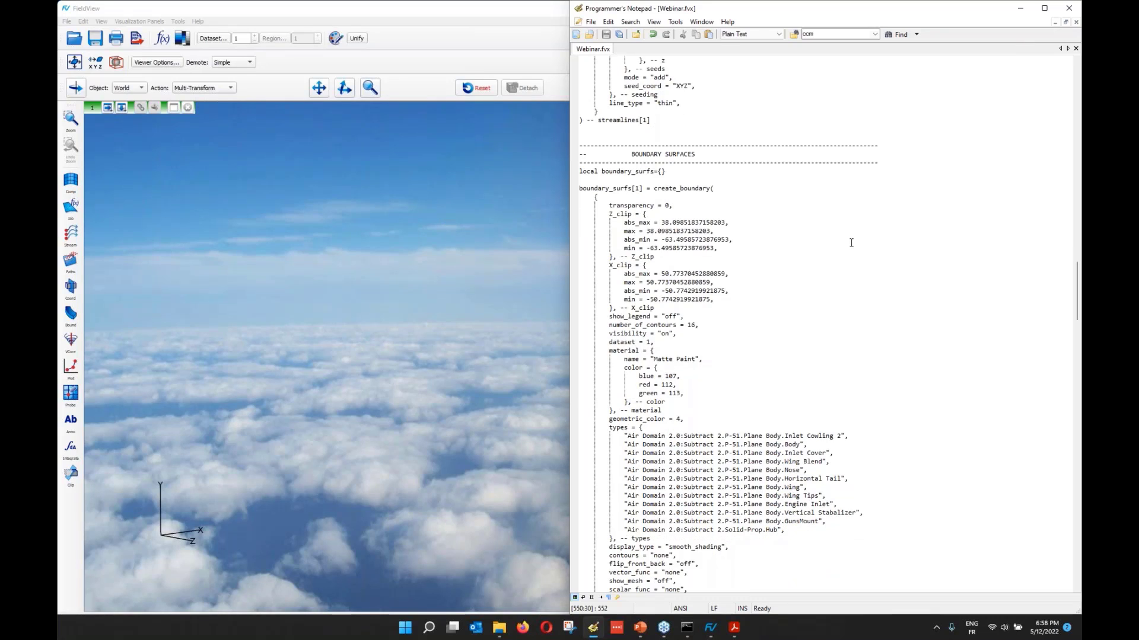
{"action": "scroll", "coordinate": [851, 243], "scroll_direction": "down", "scroll_amount": 20}
{"action": "scroll", "coordinate": [851, 248], "scroll_direction": "down", "scroll_amount": 20}
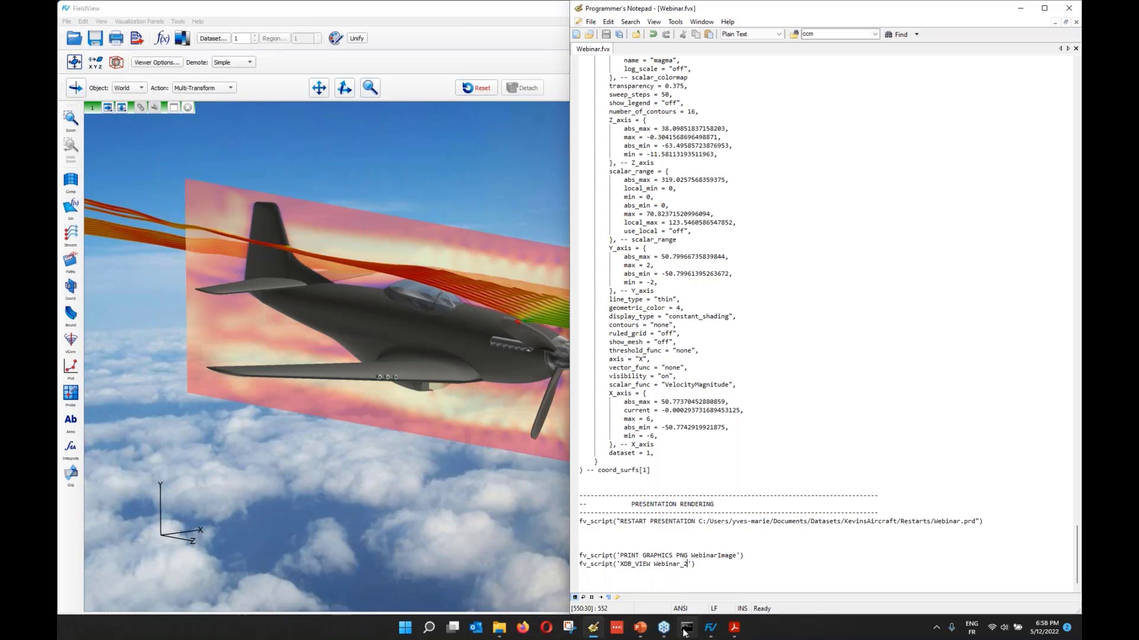
Step: Check the script's output in the FieldView 21 console and return to the script editor
{"action": "mouse_move", "coordinate": [686, 634]}
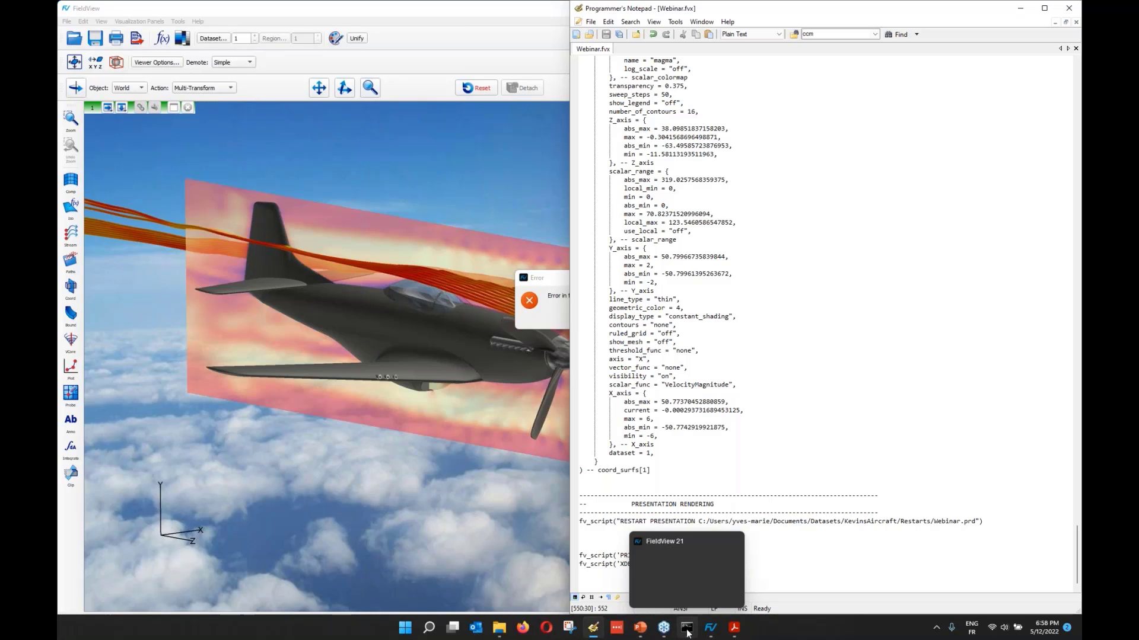
{"action": "left_click", "coordinate": [687, 629]}
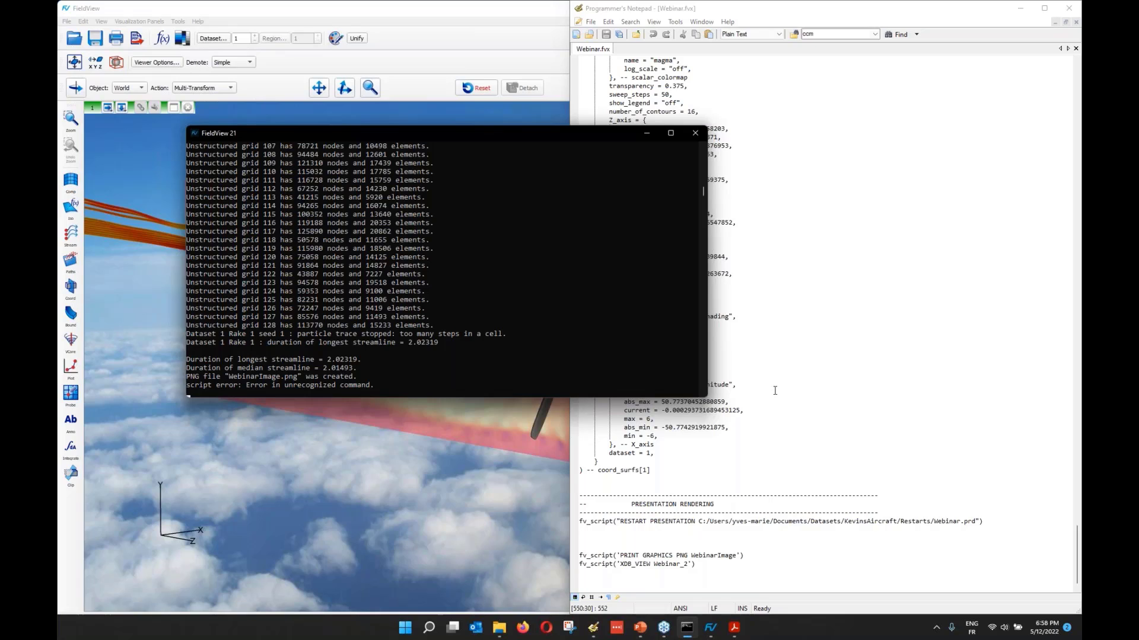
{"action": "left_click", "coordinate": [799, 394]}
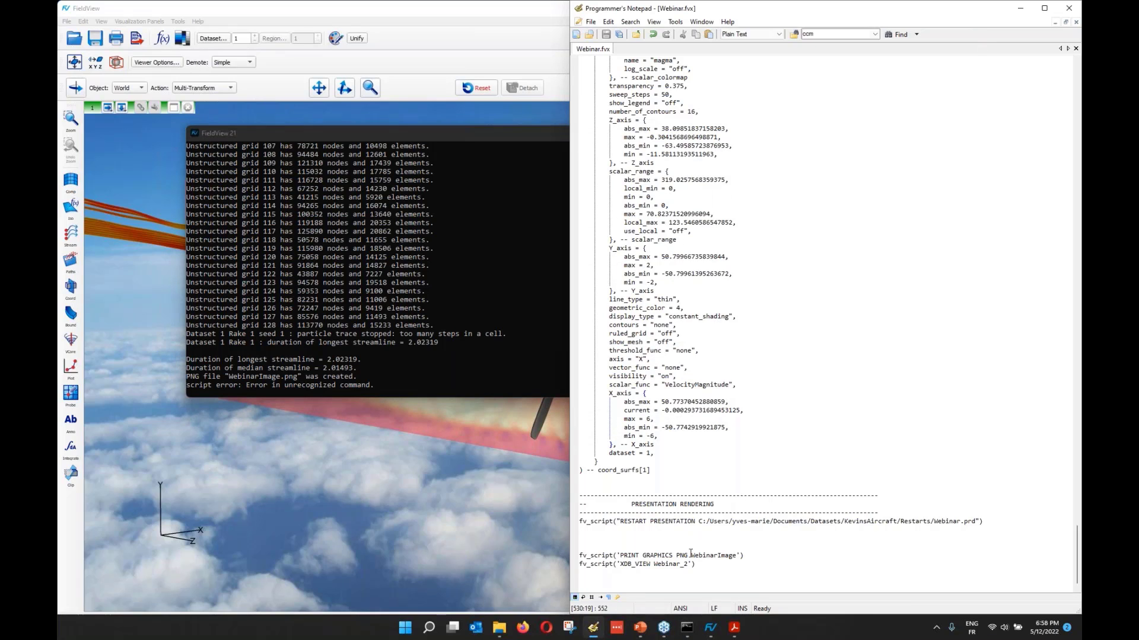
Step: Change the XDB_VIEW command to XDB_WRITE in the script's last line and save Webinar.fvx
{"action": "left_click", "coordinate": [643, 565]}
{"action": "key", "text": "BackSpace"}
{"action": "key", "text": "Delete"}
{"action": "key", "text": "Delete"}
{"action": "key", "text": "BackSpace"}
{"action": "type", "text": "WRITE"}
{"action": "left_click", "coordinate": [454, 336]}
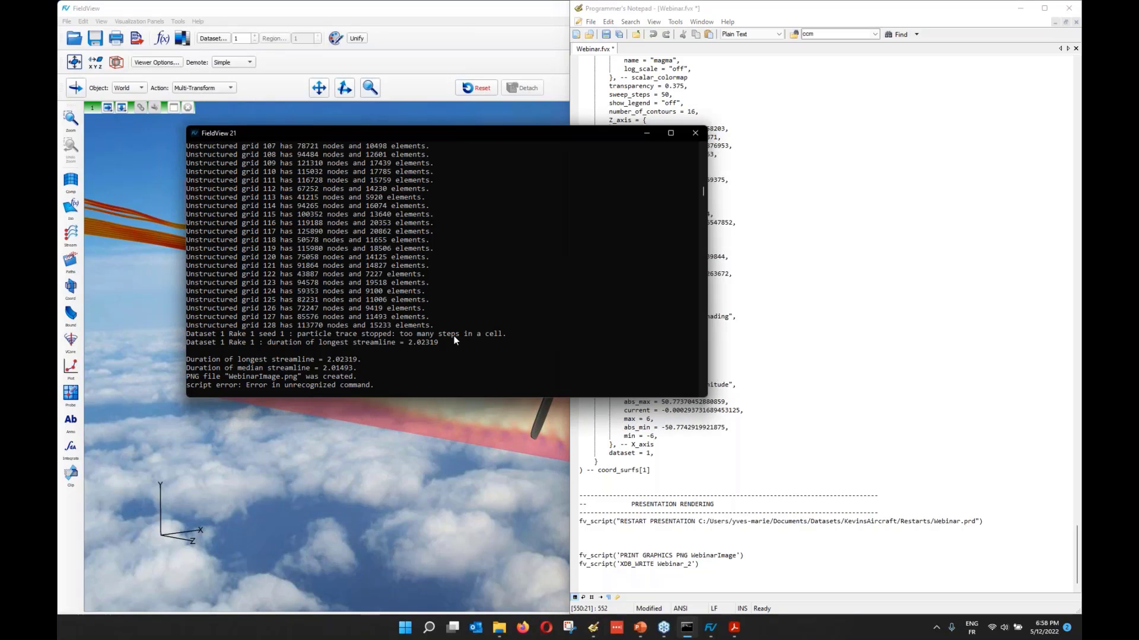
{"action": "left_click", "coordinate": [916, 460]}
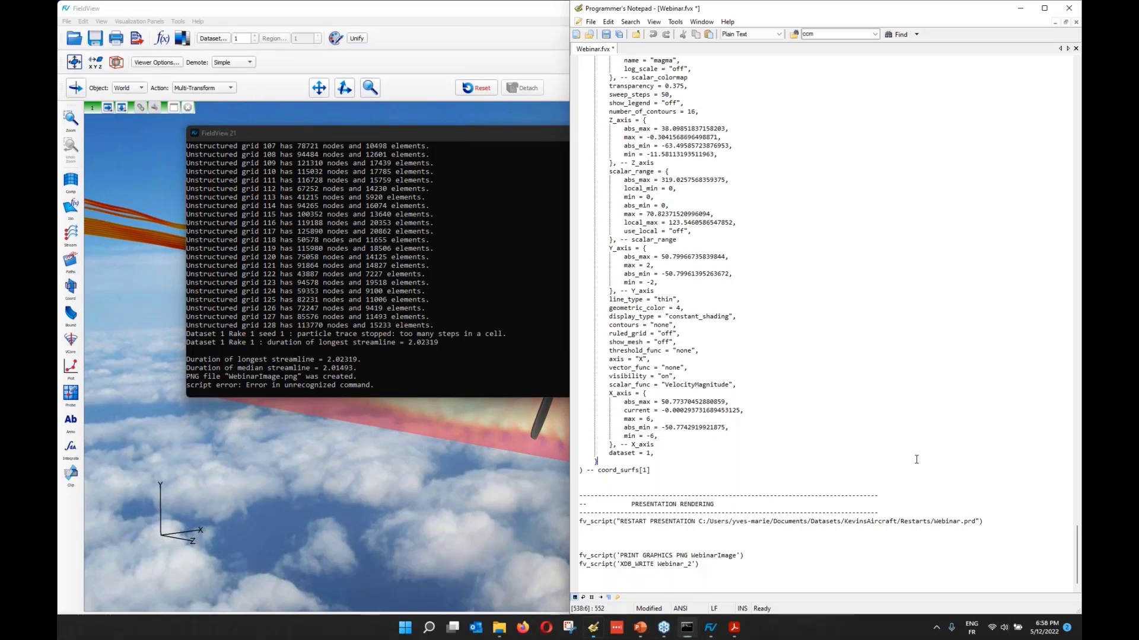
{"action": "key", "text": "ctrl+s"}
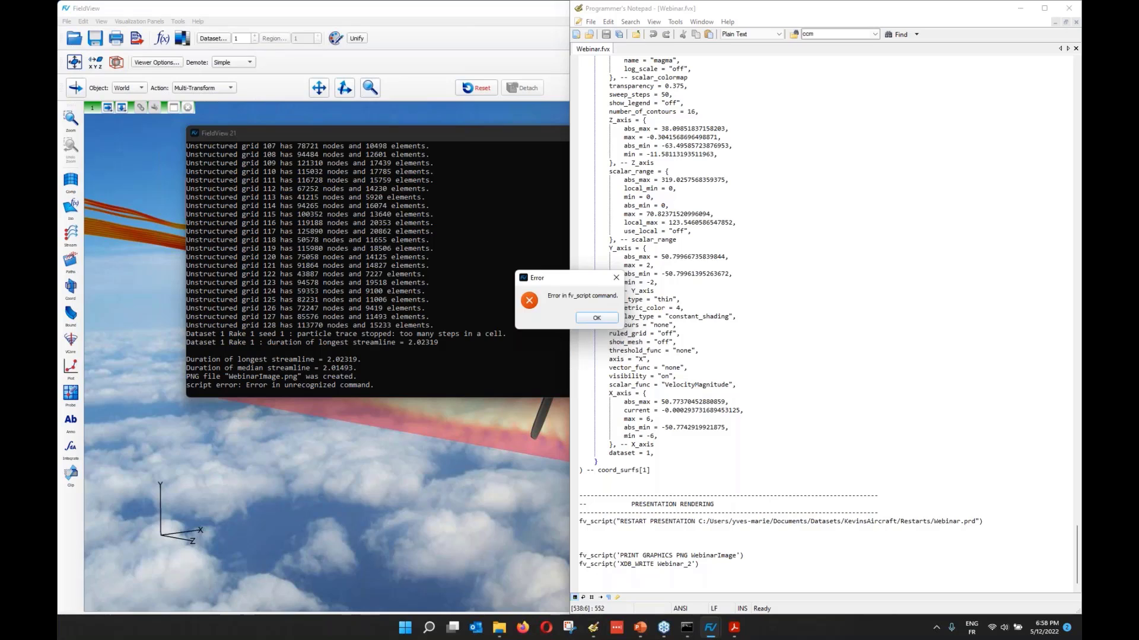
Step: Dismiss the script error, rerun Webinar.fvx, and check its output in the FieldView 21 console
{"action": "key", "text": "Return"}
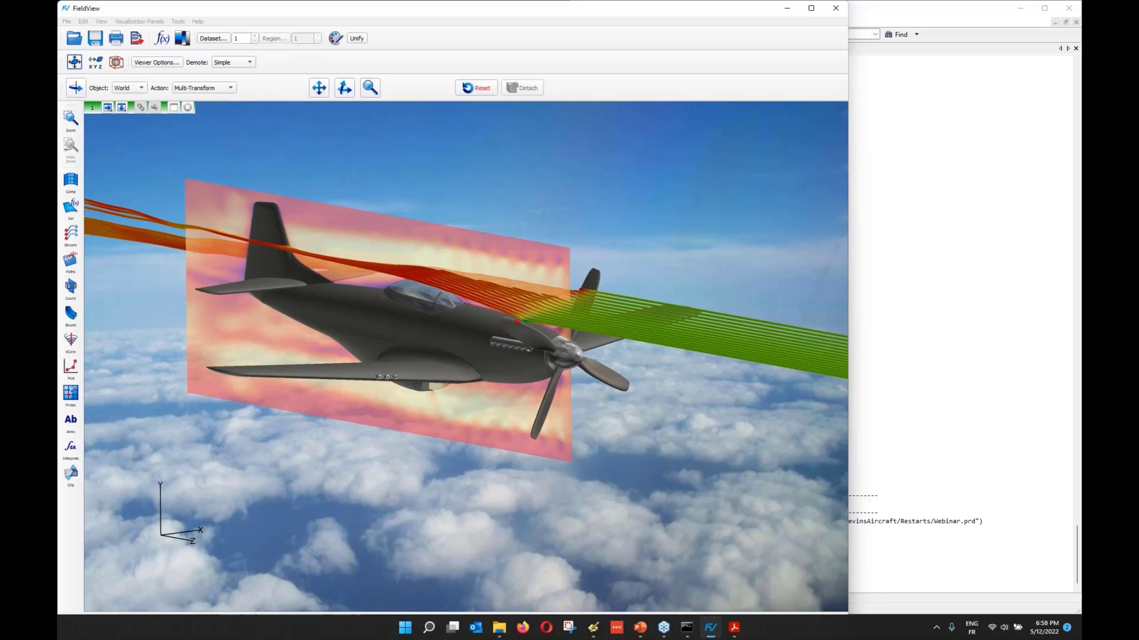
{"action": "left_click", "coordinate": [689, 632]}
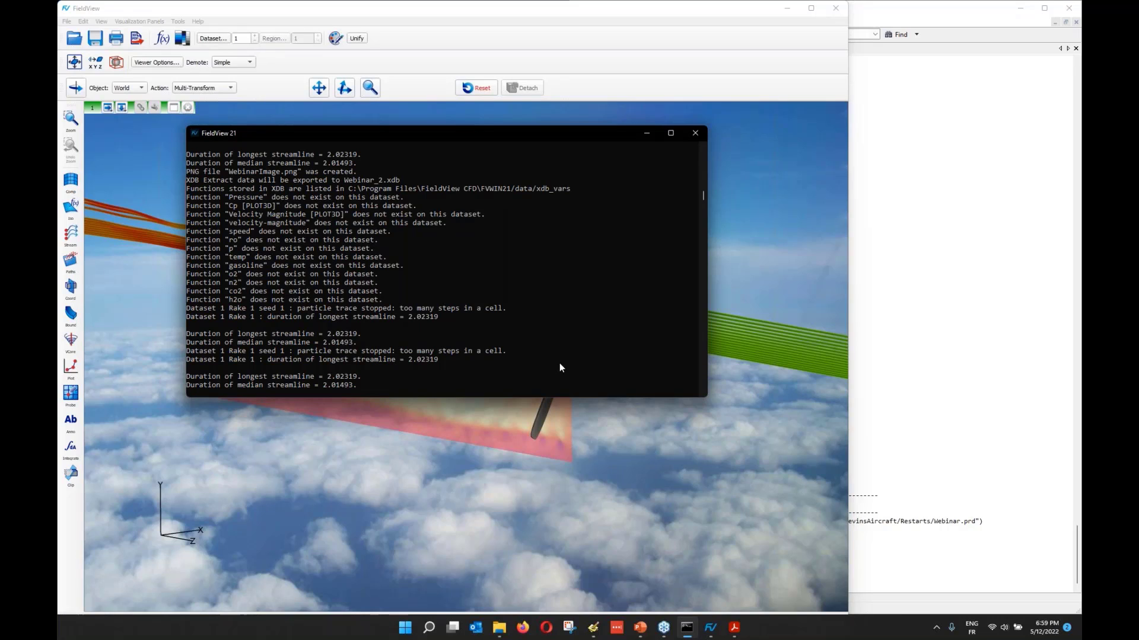
Step: Switch to File Explorer and sort the Restarts folder by date modified, newest first, to check the exported files
{"action": "left_click", "coordinate": [500, 635]}
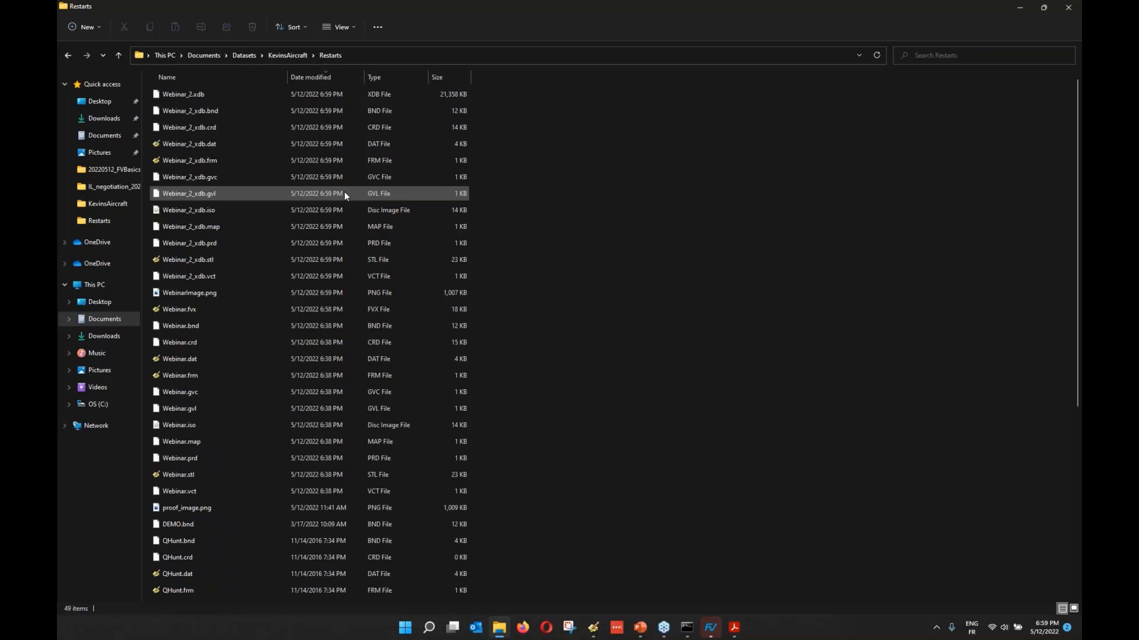
{"action": "left_click", "coordinate": [325, 77]}
{"action": "left_click", "coordinate": [320, 77]}
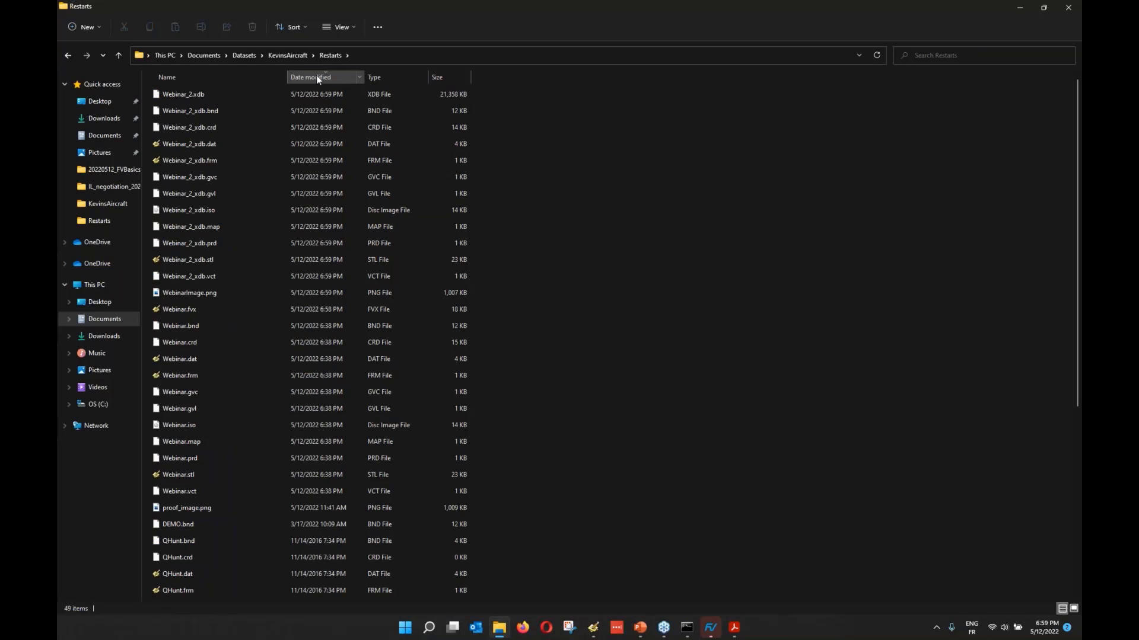
Step: Point out the exported Webinar_2.xdb file and open WebinarImage.png to inspect the rendered image
{"action": "left_click", "coordinate": [197, 93]}
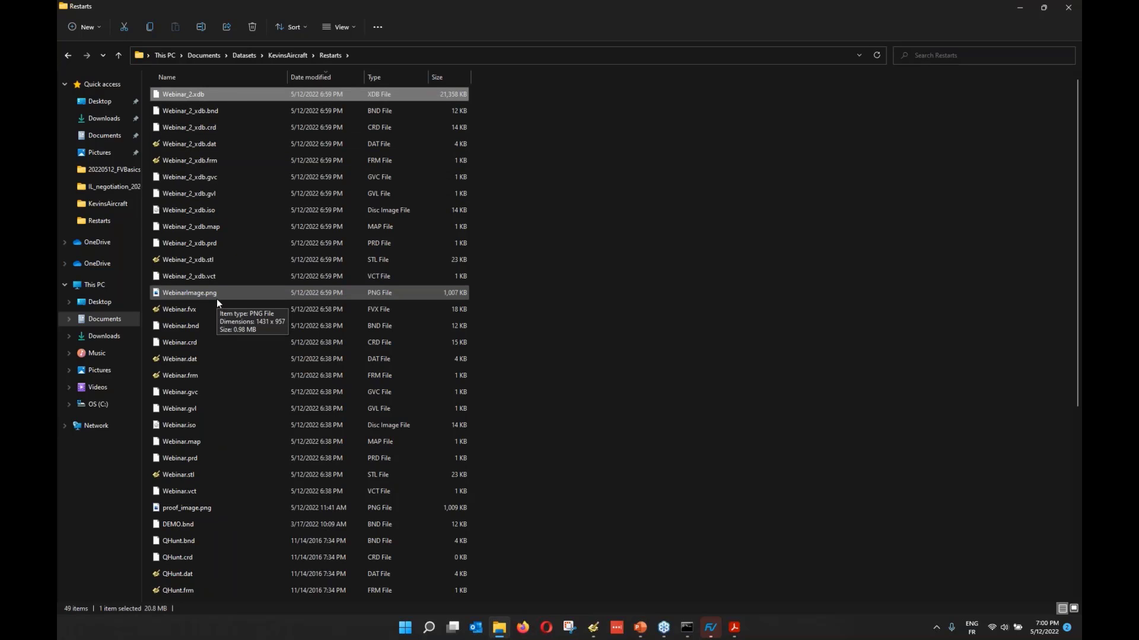
{"action": "left_click", "coordinate": [183, 294]}
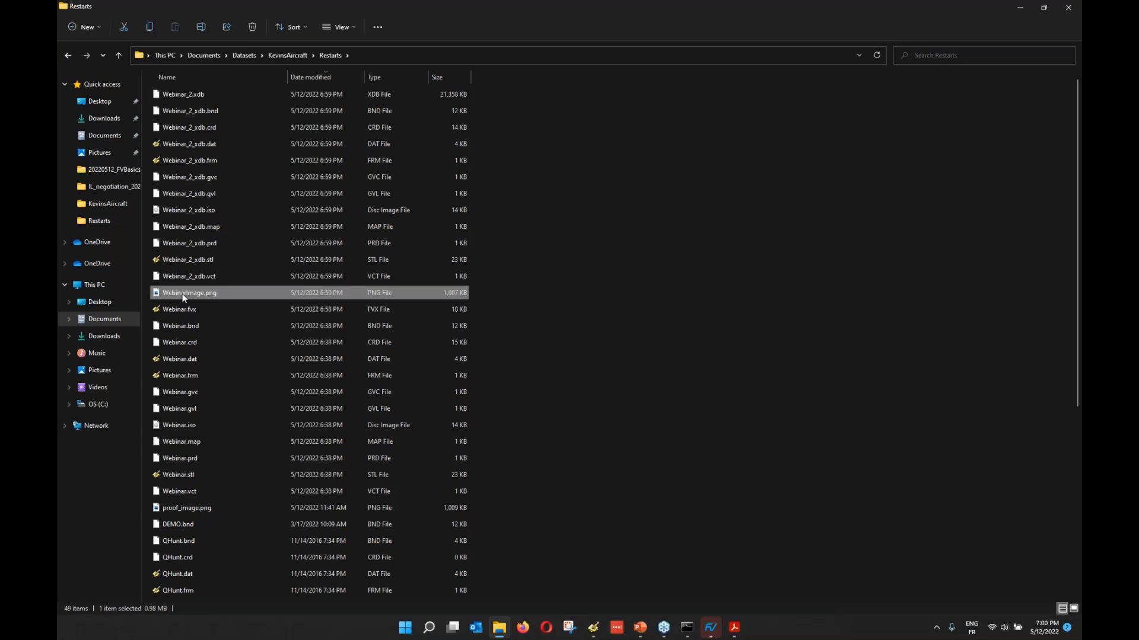
{"action": "double_click", "coordinate": [184, 294]}
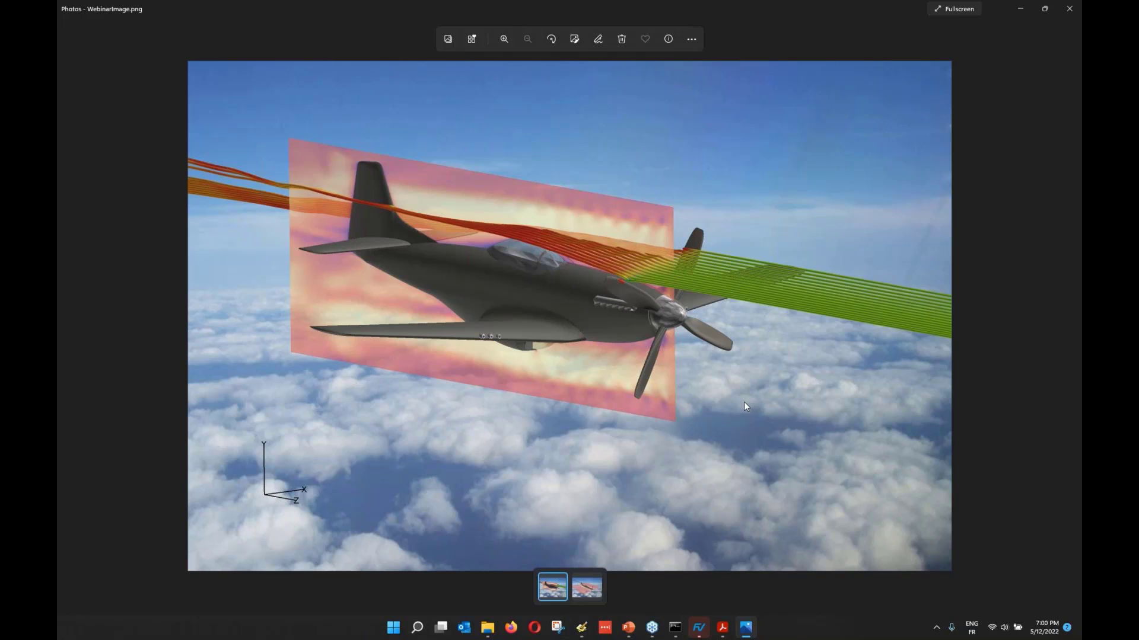
Step: Switch to Programmer's Notepad, dismiss the file-opening dialog, and highlight the PRINT GRAPHICS and XDB_WRITE lines at the end of Webinar.fvx
{"action": "left_click", "coordinate": [581, 628]}
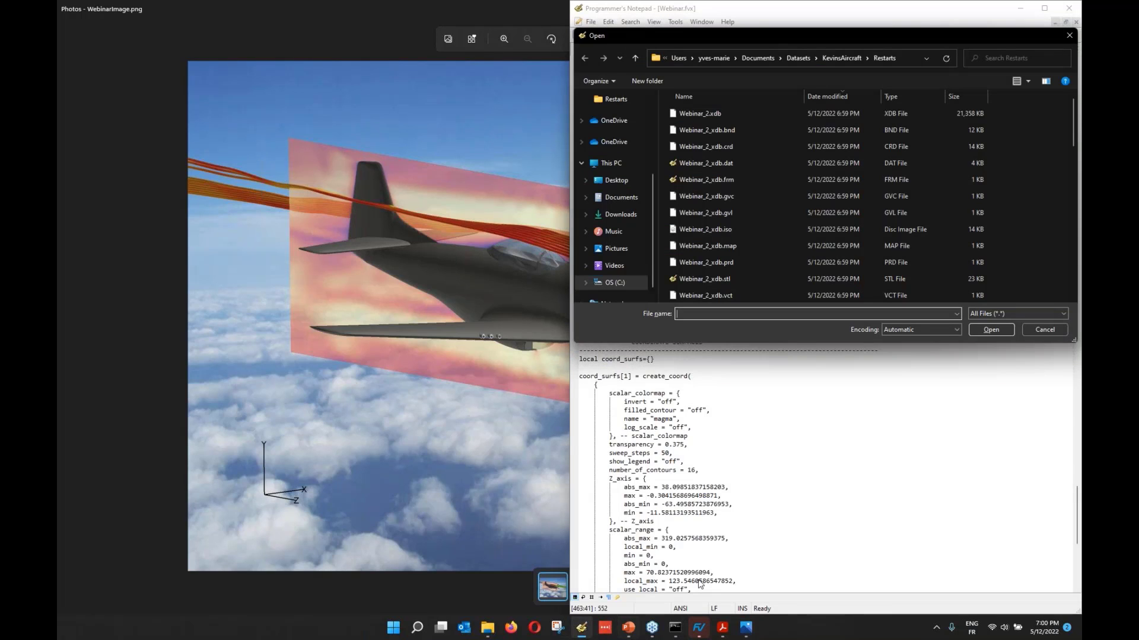
{"action": "left_click", "coordinate": [1043, 330]}
{"action": "scroll", "coordinate": [993, 371], "scroll_direction": "down", "scroll_amount": 14}
{"action": "left_click_drag", "start_coordinate": [716, 566], "coordinate": [723, 546]}
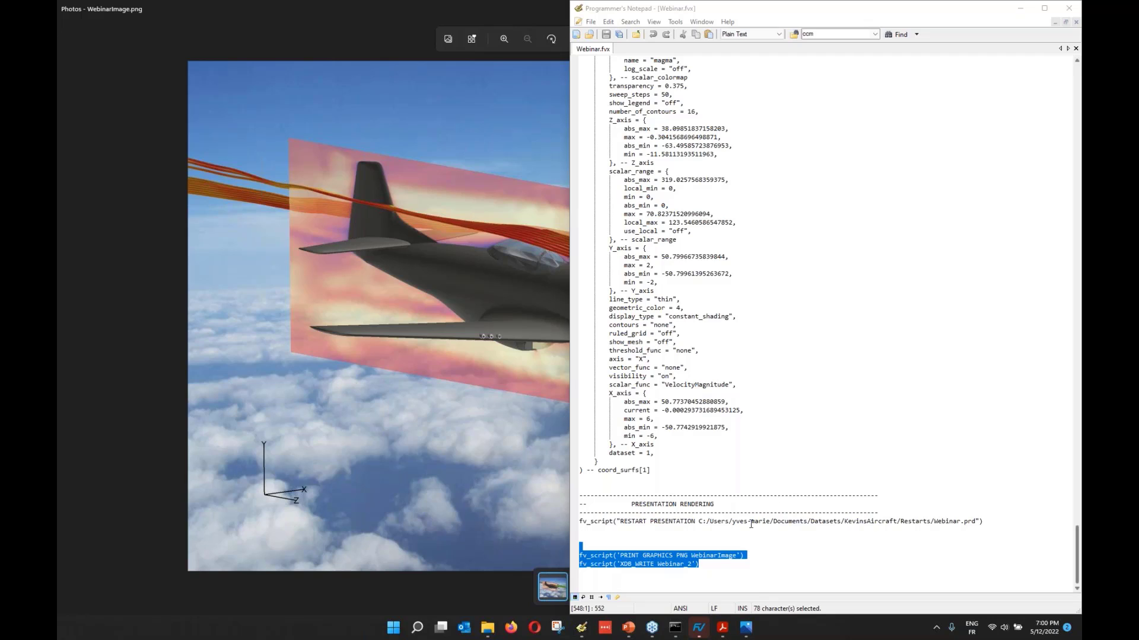
Step: Switch to PowerPoint, maximize the FVBasicsWebinar_v1 presentation, and start the slide show from the Questions & Answers slide 11
{"action": "left_click", "coordinate": [629, 628]}
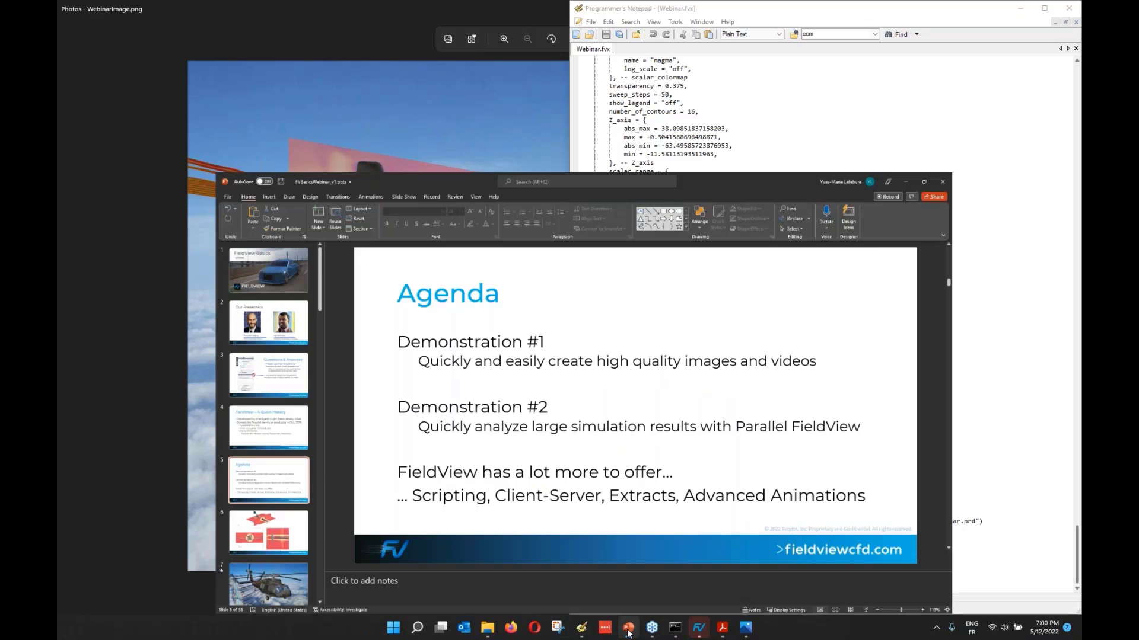
{"action": "key", "text": "super+Up"}
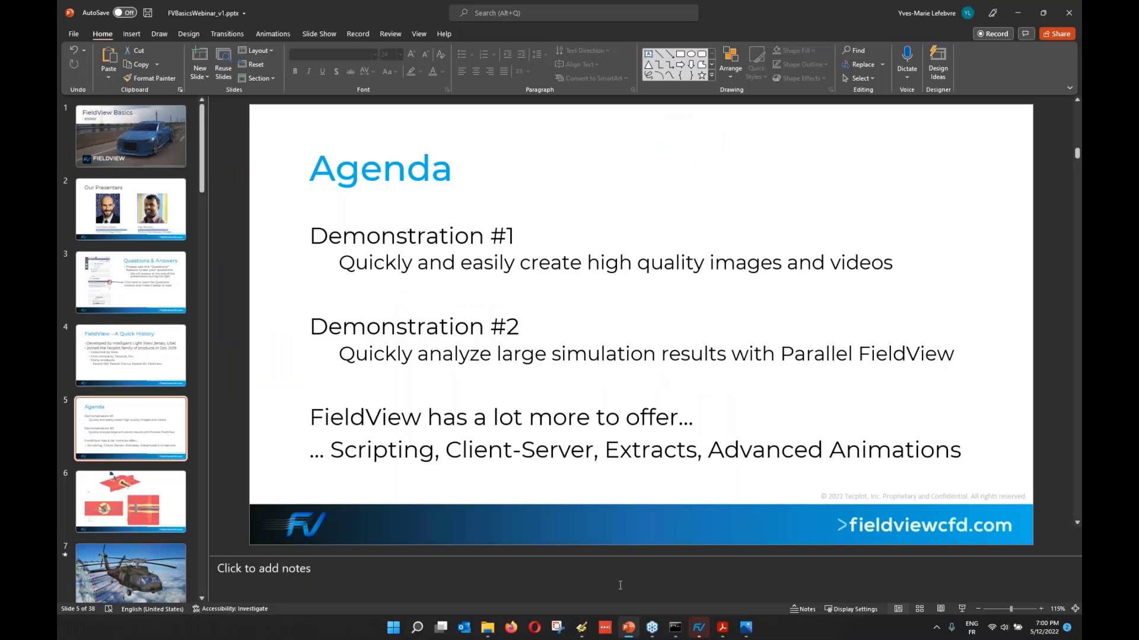
{"action": "scroll", "coordinate": [159, 407], "scroll_direction": "down", "scroll_amount": 6}
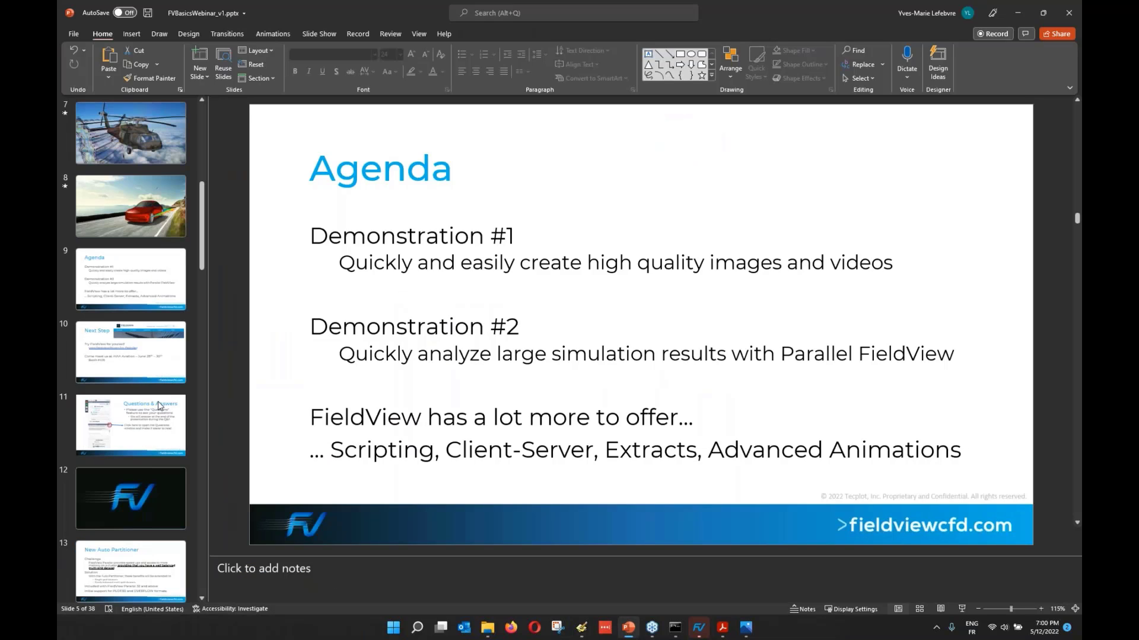
{"action": "left_click", "coordinate": [159, 406]}
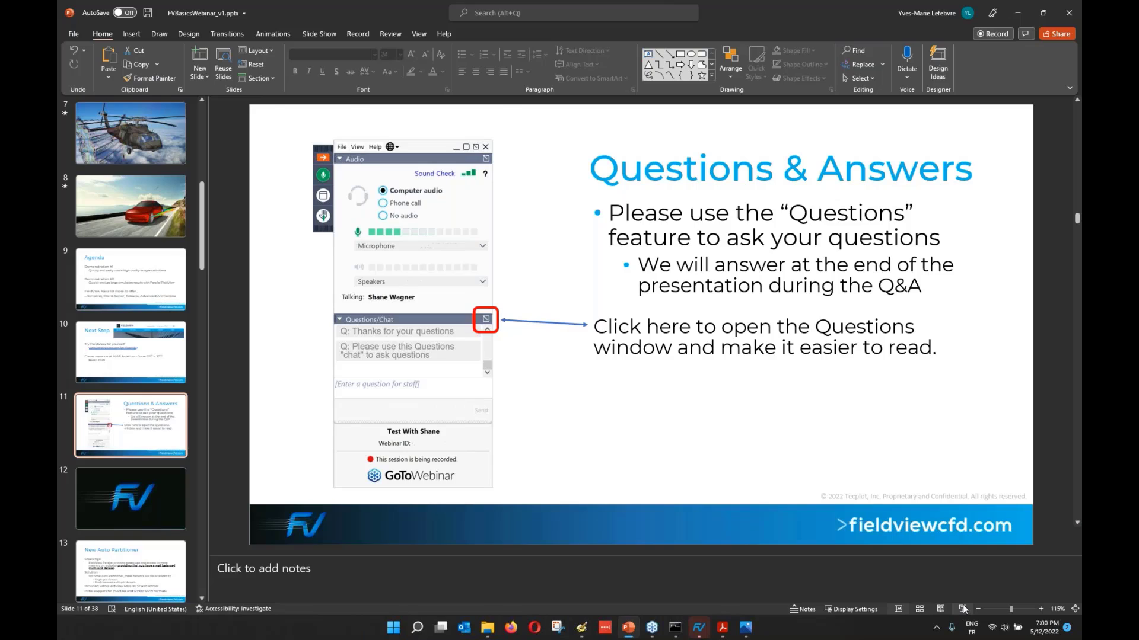
{"action": "left_click", "coordinate": [964, 609]}
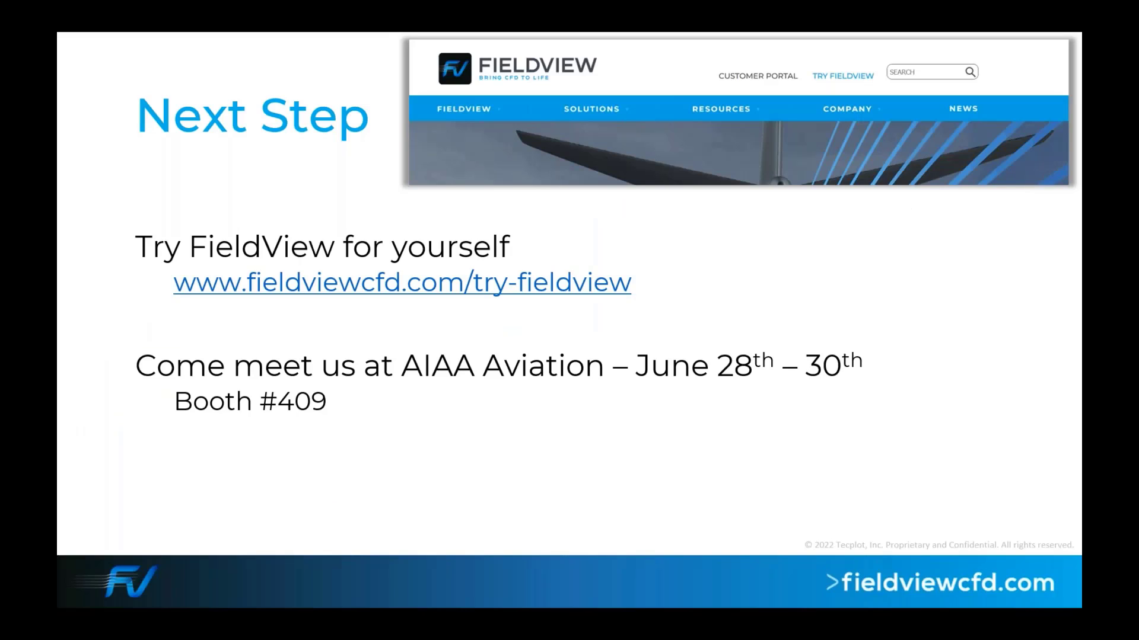